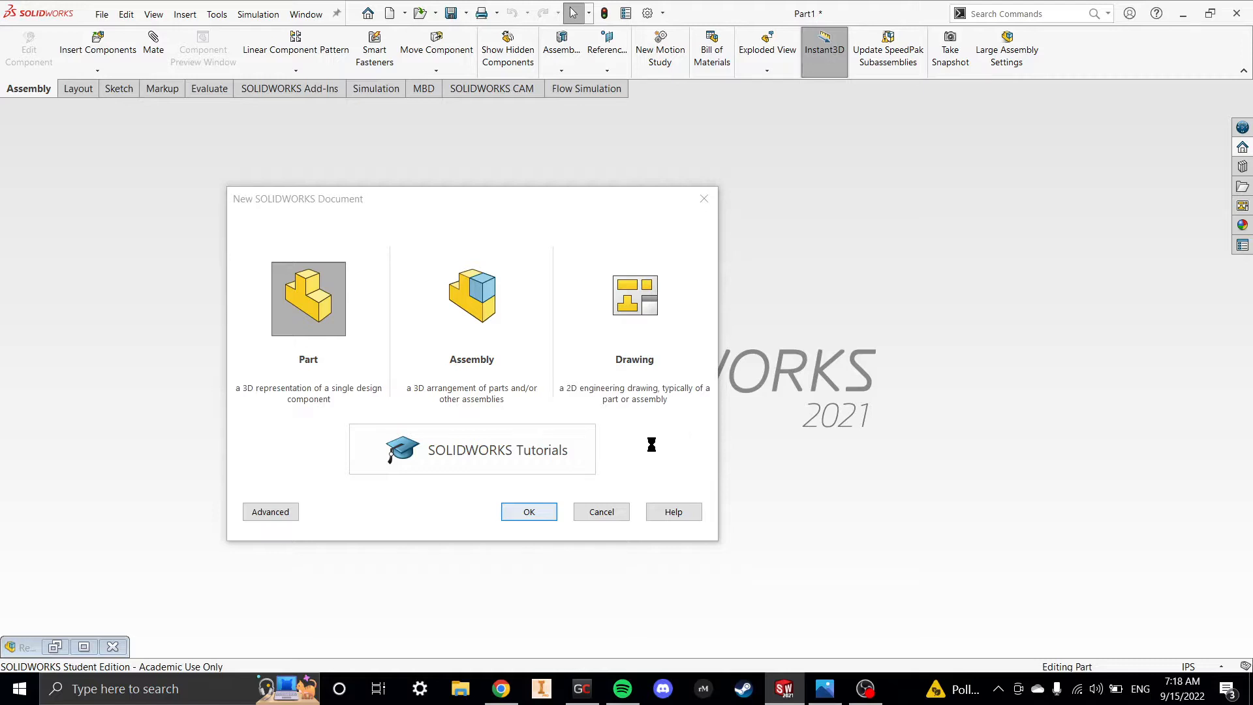
# - Create a new part document
pyautogui.click(529, 511)
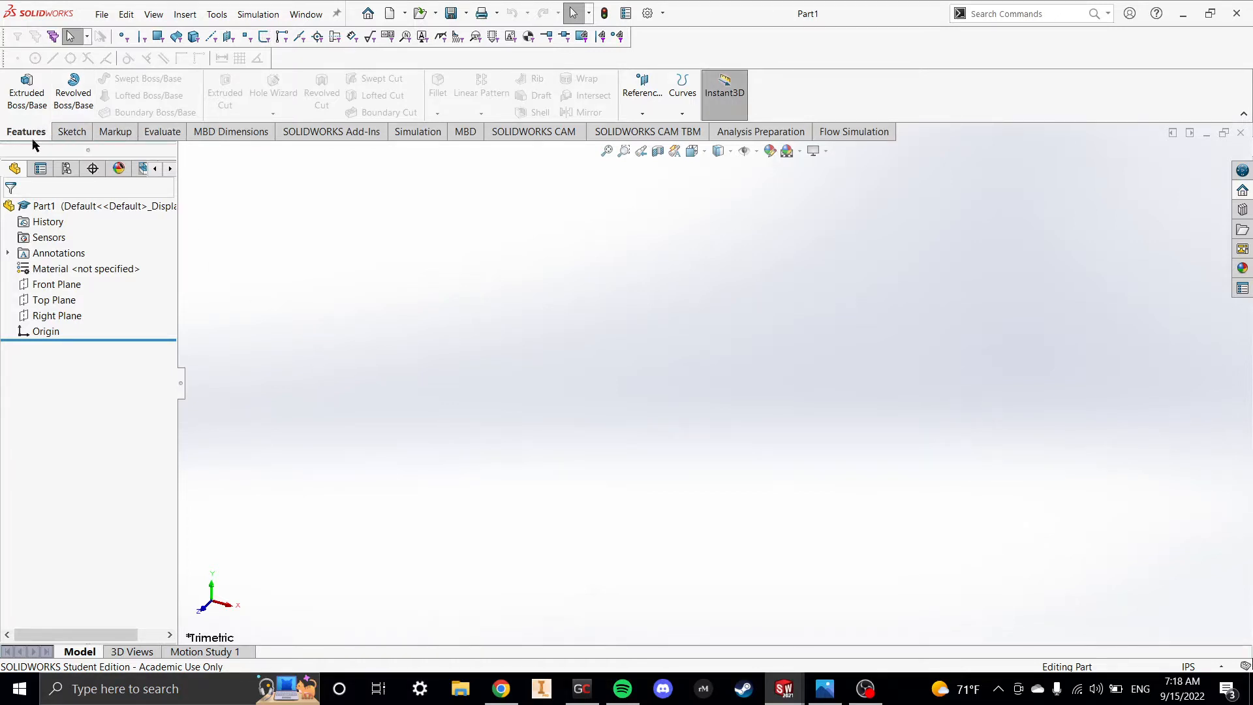
pyautogui.click(70, 132)
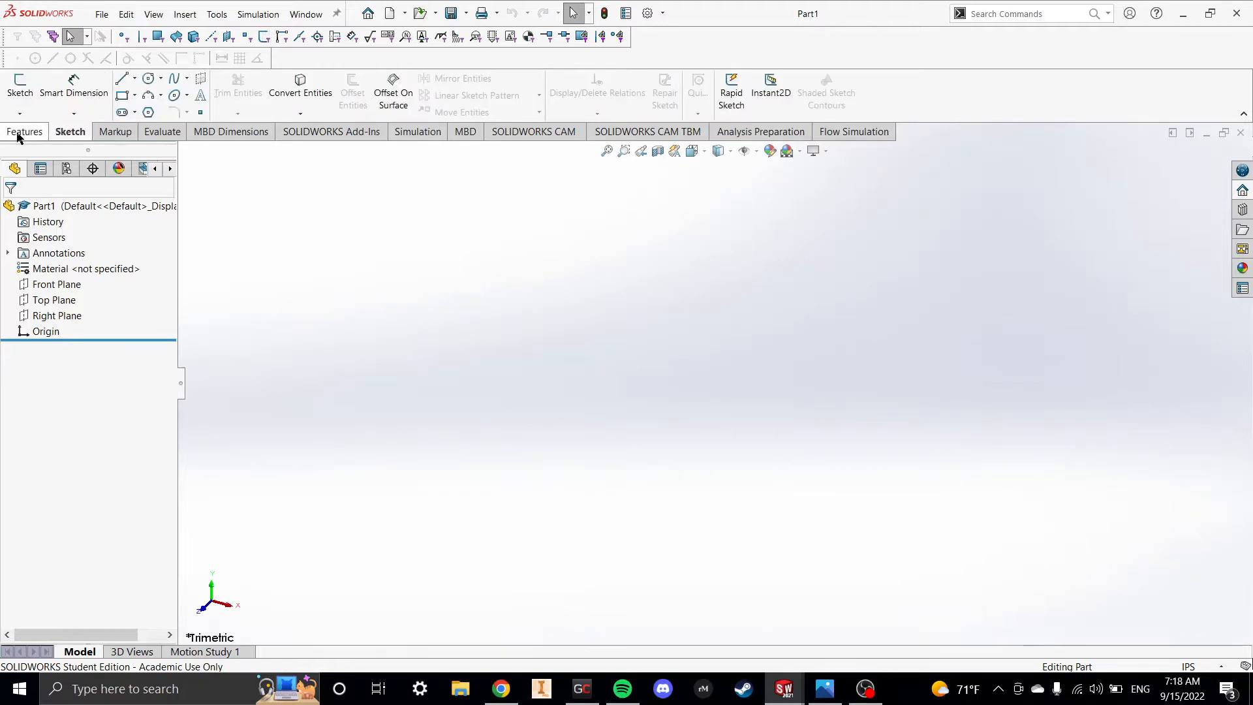
pyautogui.click(25, 131)
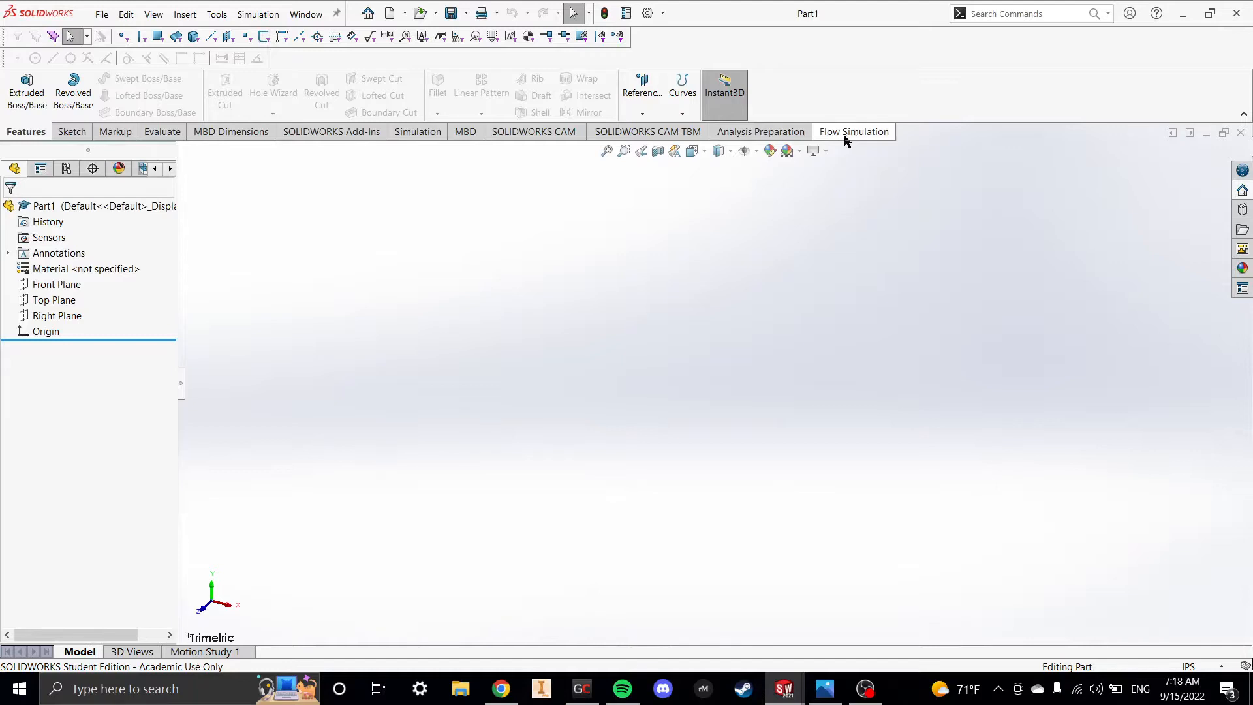
pyautogui.click(62, 132)
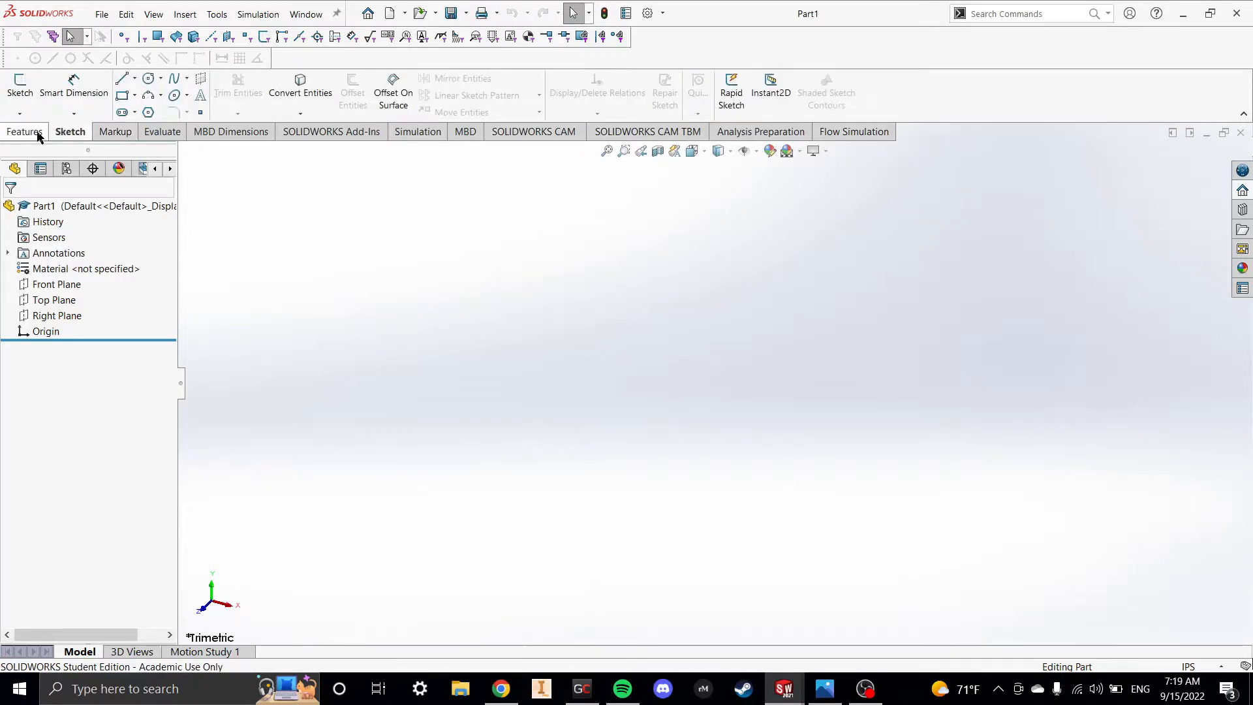
pyautogui.click(36, 135)
pyautogui.click(69, 132)
pyautogui.click(26, 133)
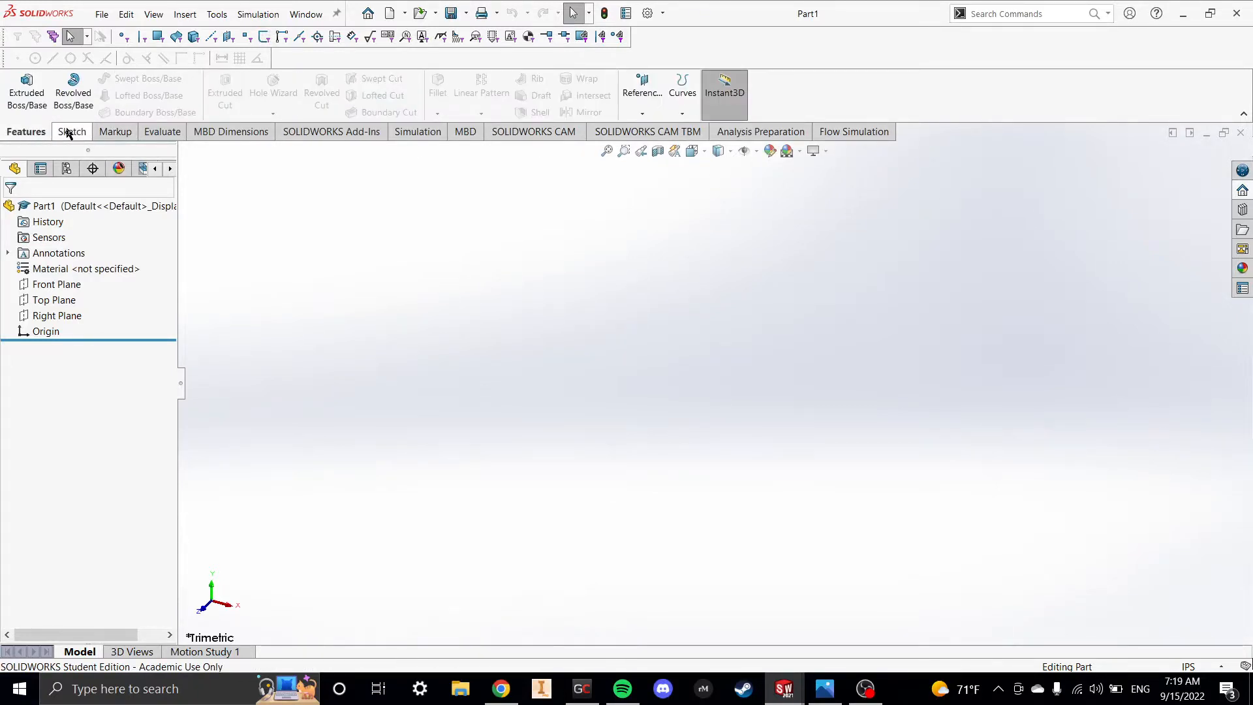
pyautogui.click(68, 134)
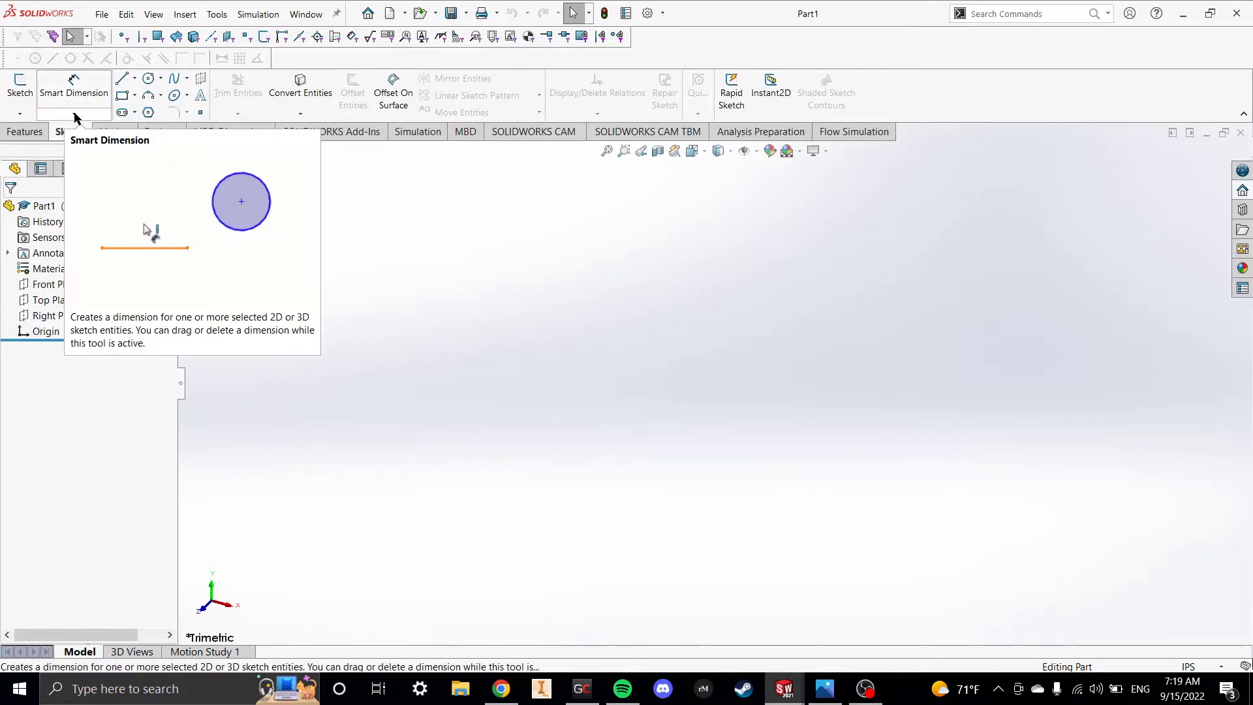
pyautogui.click(26, 132)
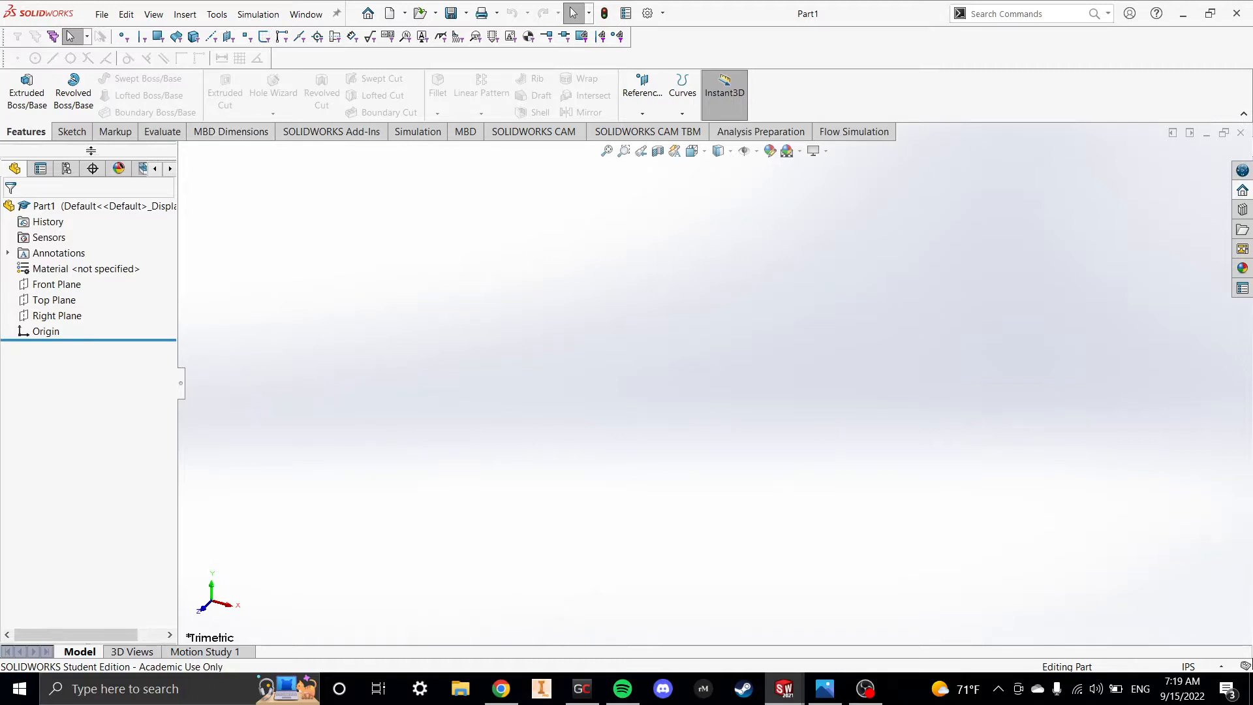
pyautogui.click(73, 133)
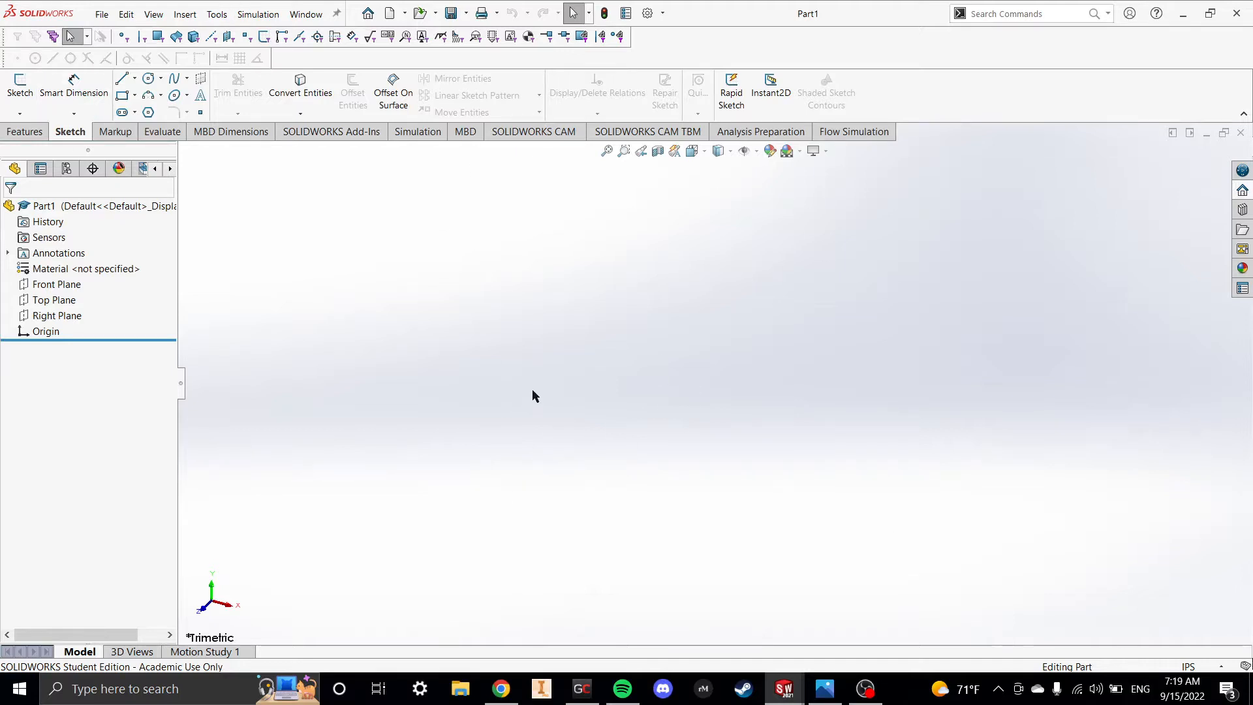
# - Set the document's unit system to MMGS (millimeter, gram, second)
pyautogui.click(662, 13)
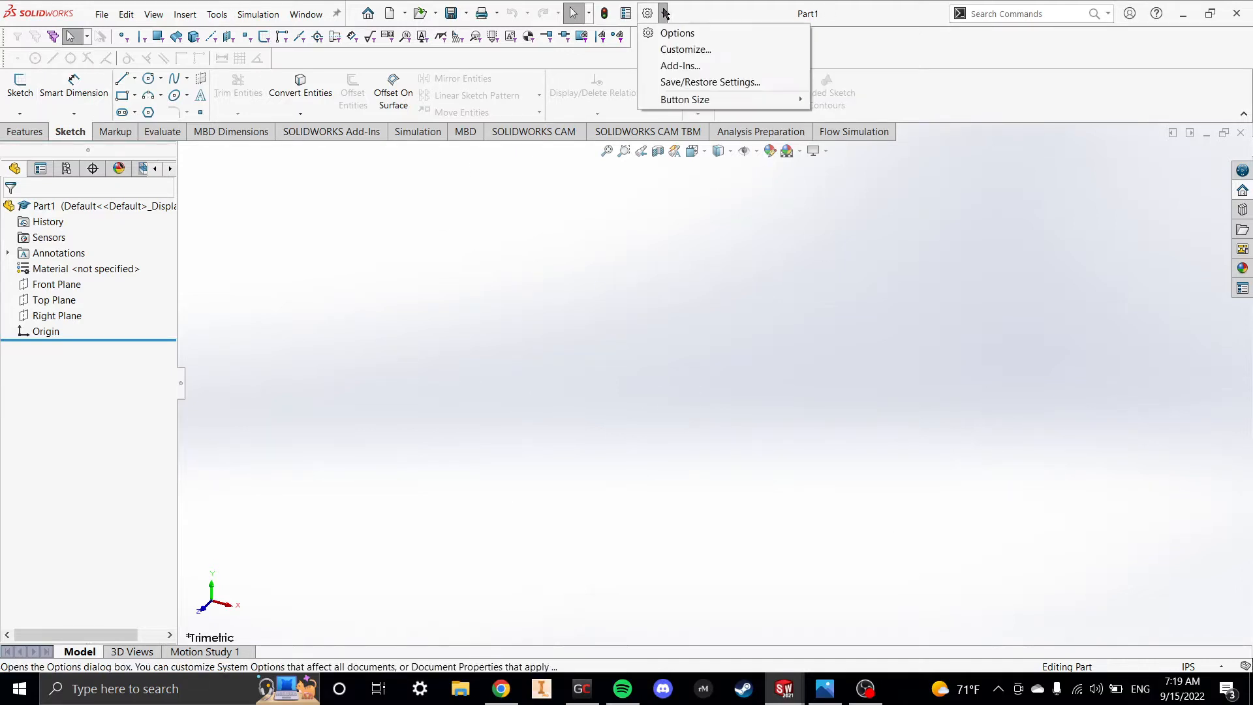
pyautogui.click(674, 33)
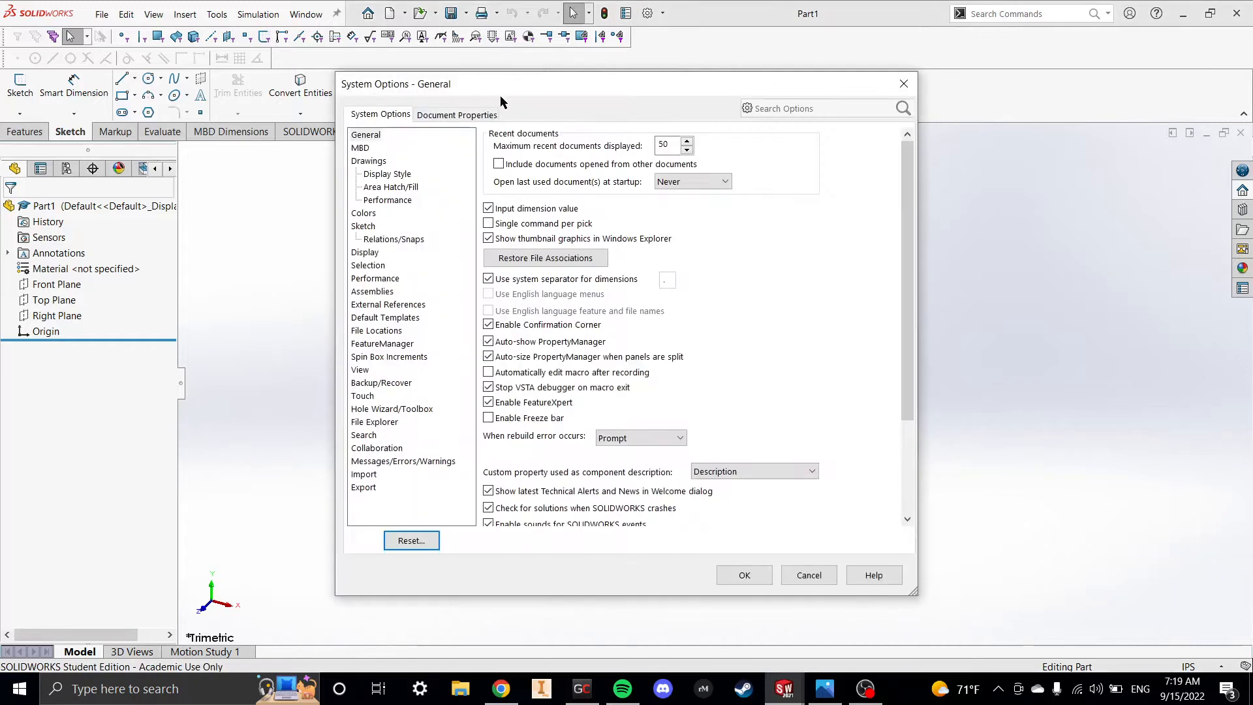
pyautogui.click(456, 115)
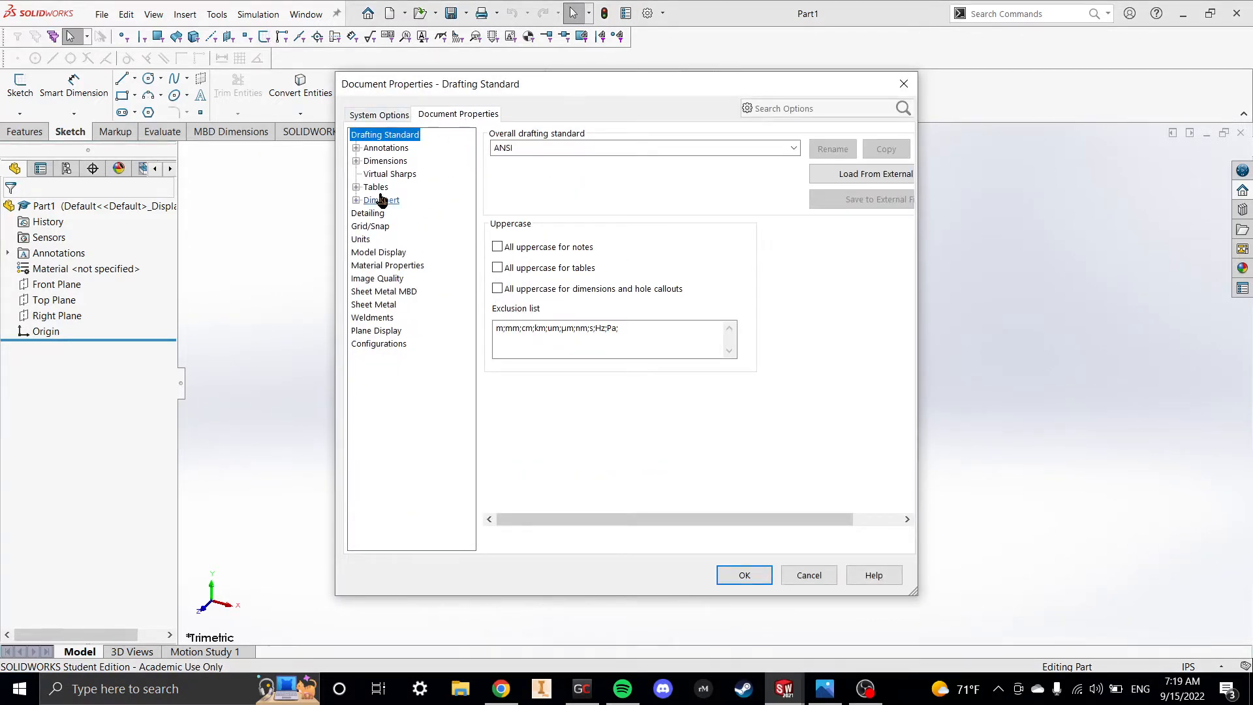
pyautogui.click(361, 239)
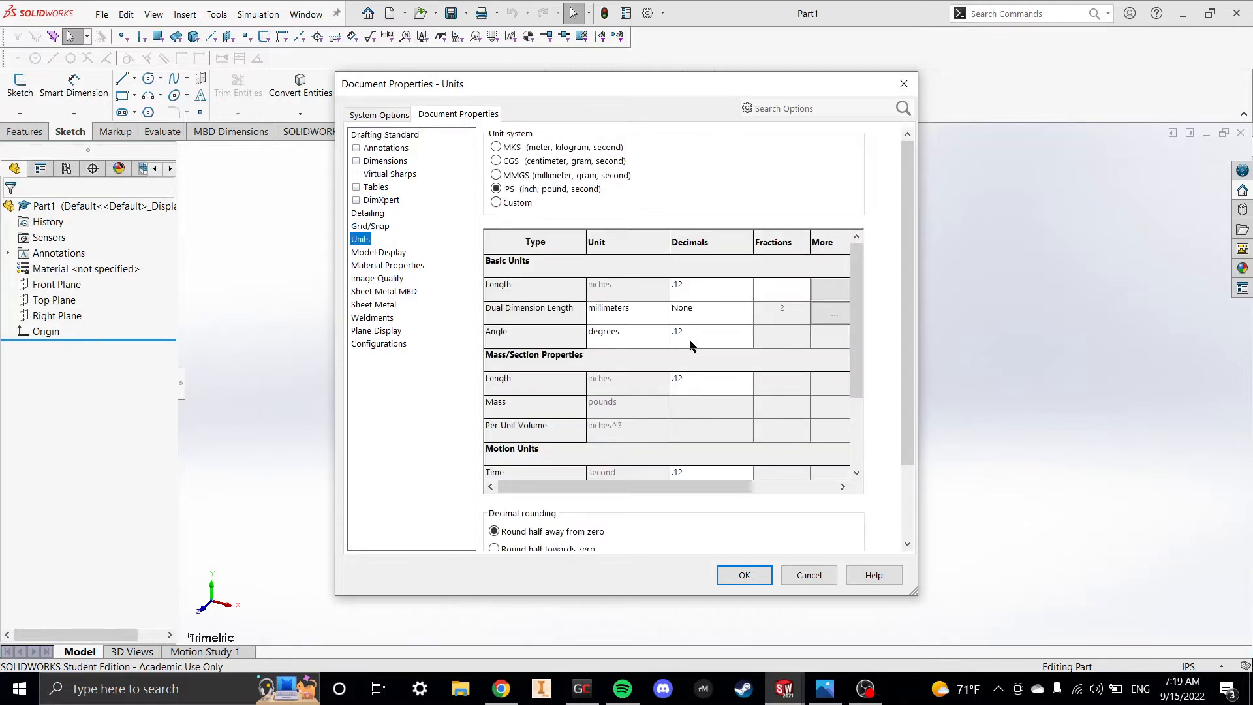
pyautogui.click(496, 175)
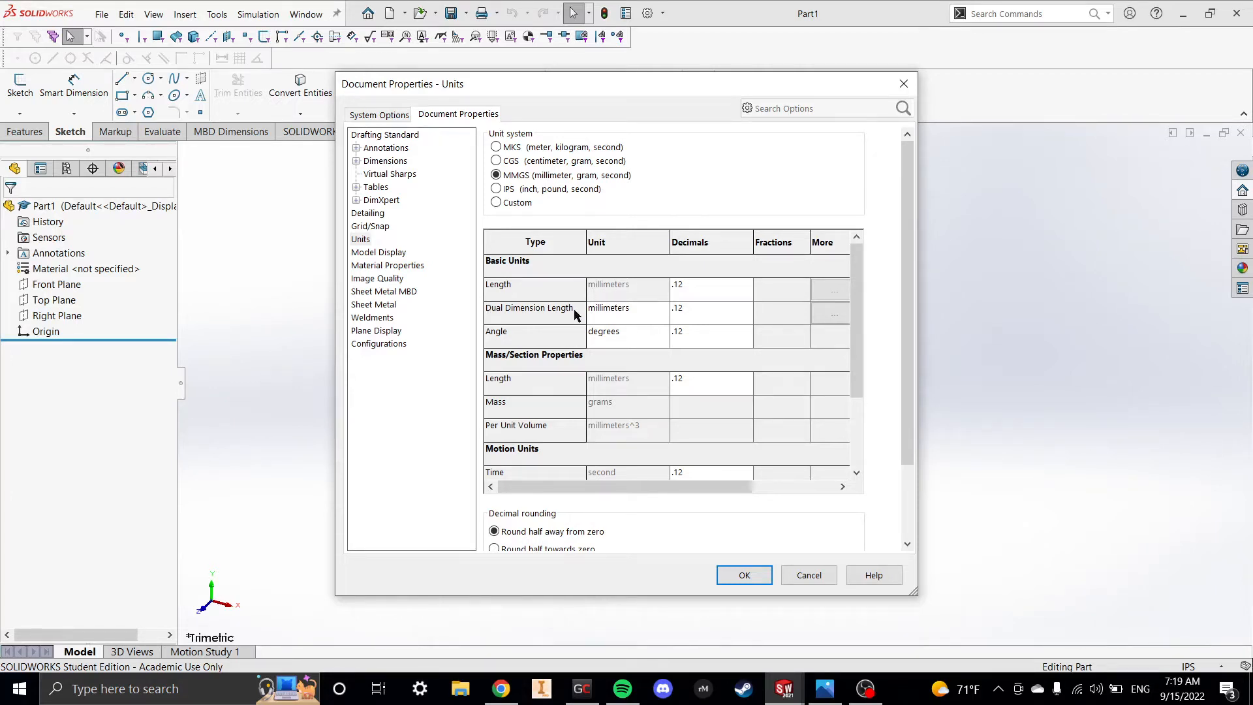
# - Set the dual dimension length unit to inches with three decimal places (.123)
pyautogui.click(613, 314)
pyautogui.click(660, 309)
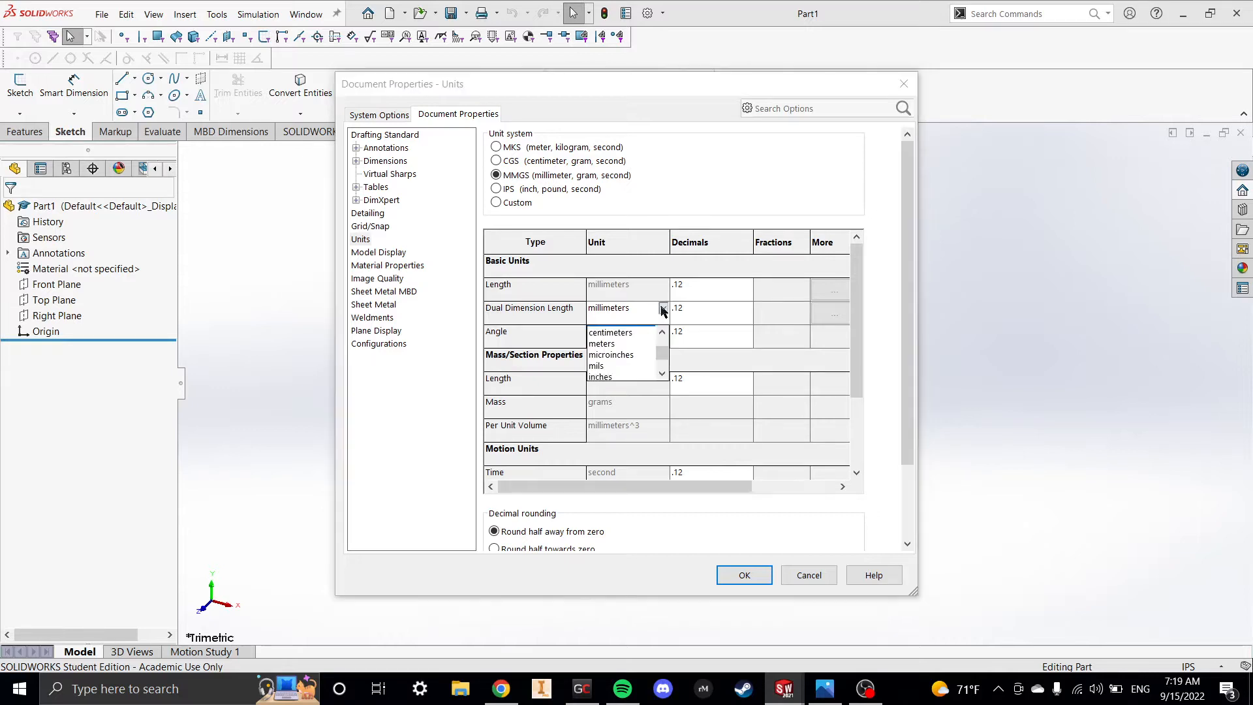
pyautogui.scroll(-1, 631, 378)
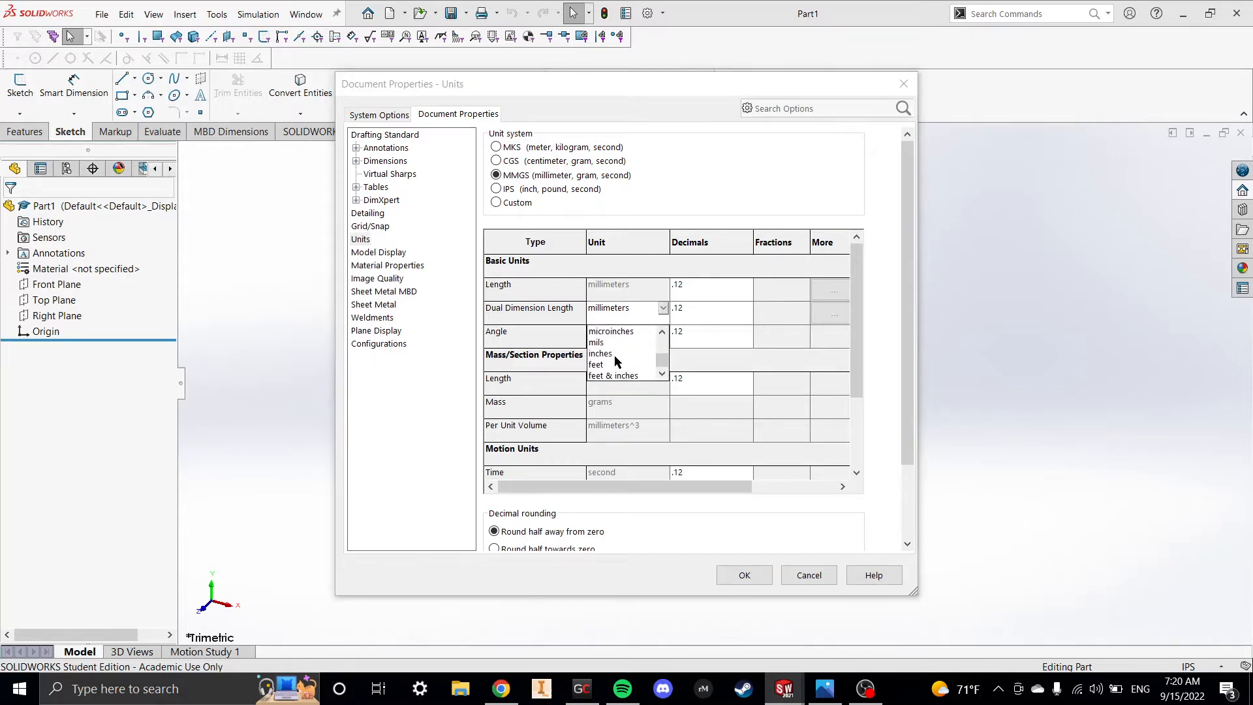
pyautogui.click(613, 354)
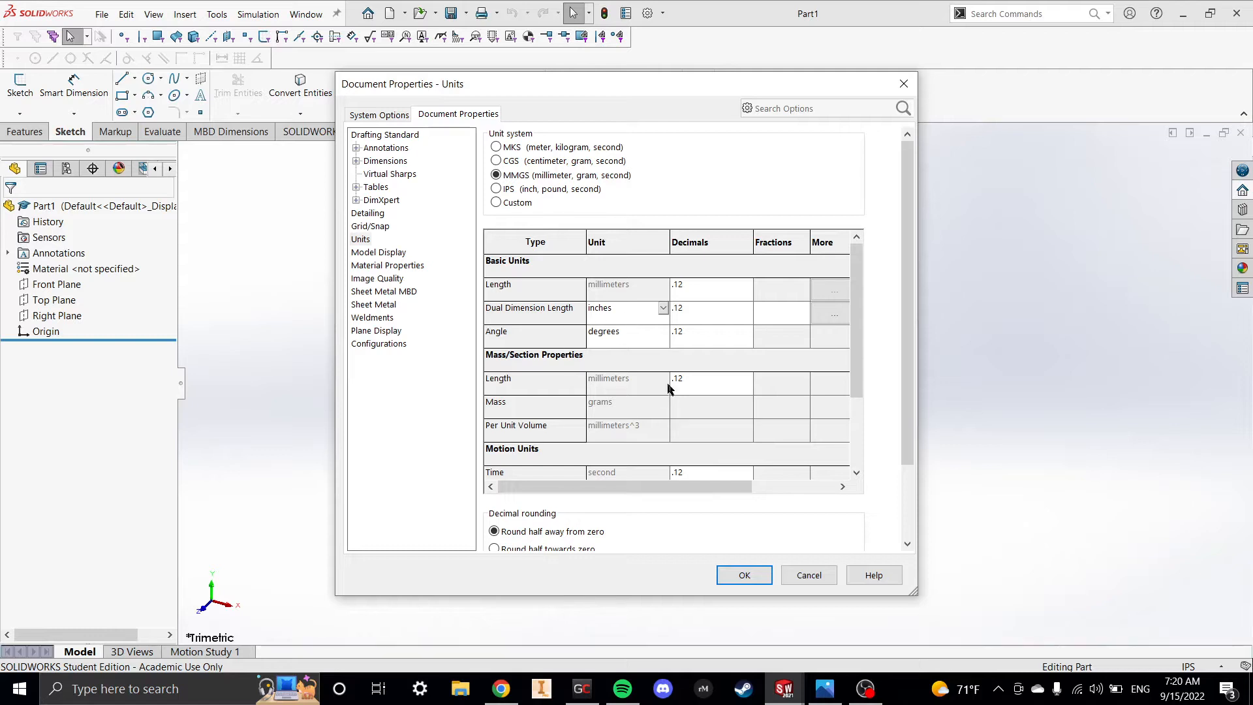
pyautogui.click(683, 307)
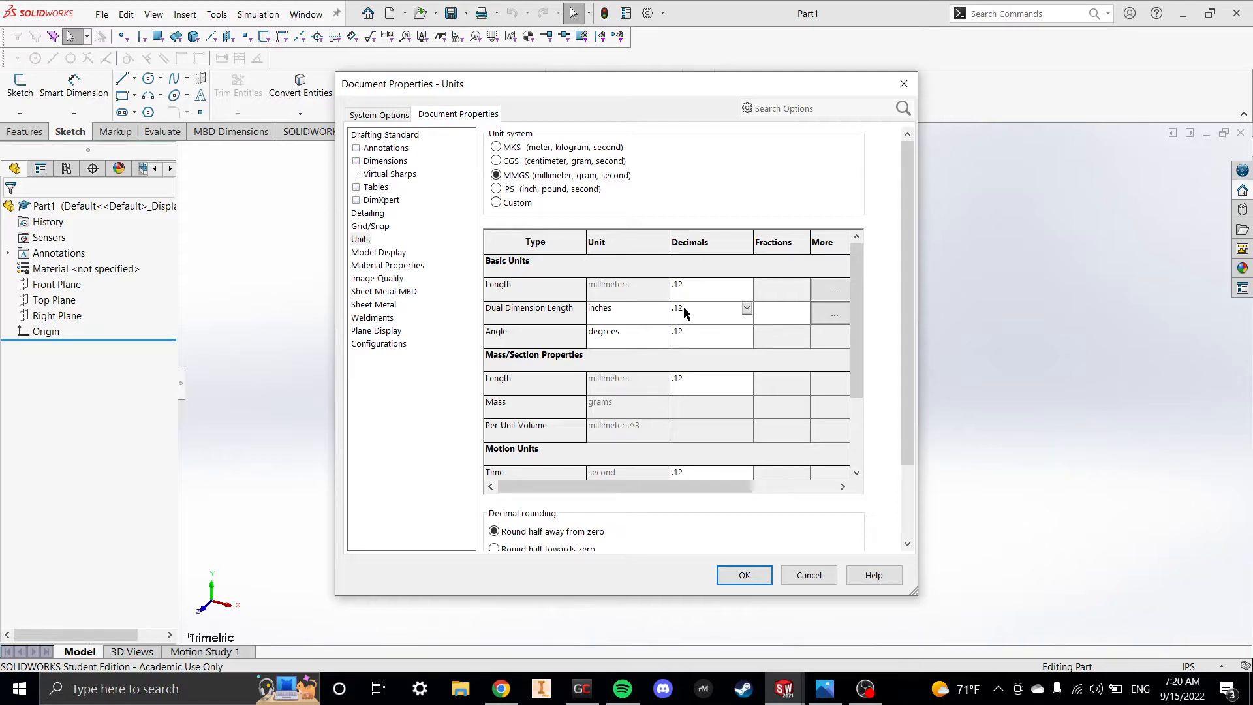
pyautogui.click(746, 308)
pyautogui.click(683, 343)
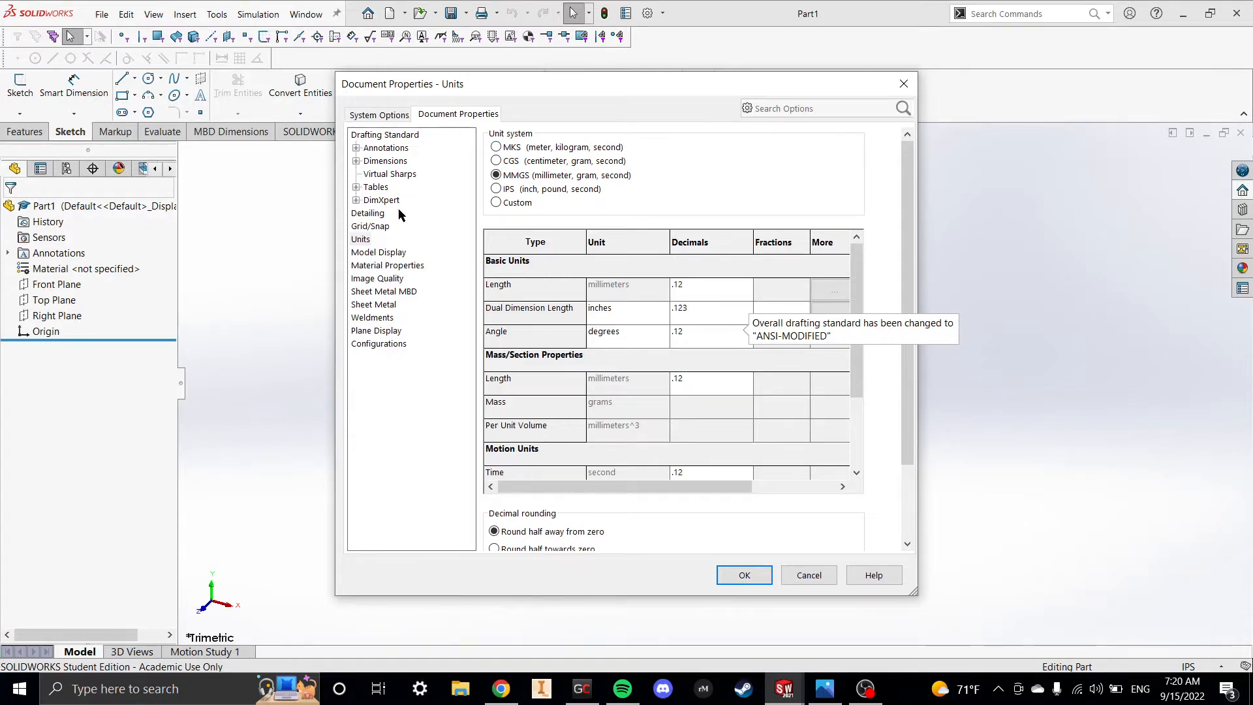
# - Enable dual dimensions display in the document's dimension settings and apply the document properties
pyautogui.click(383, 161)
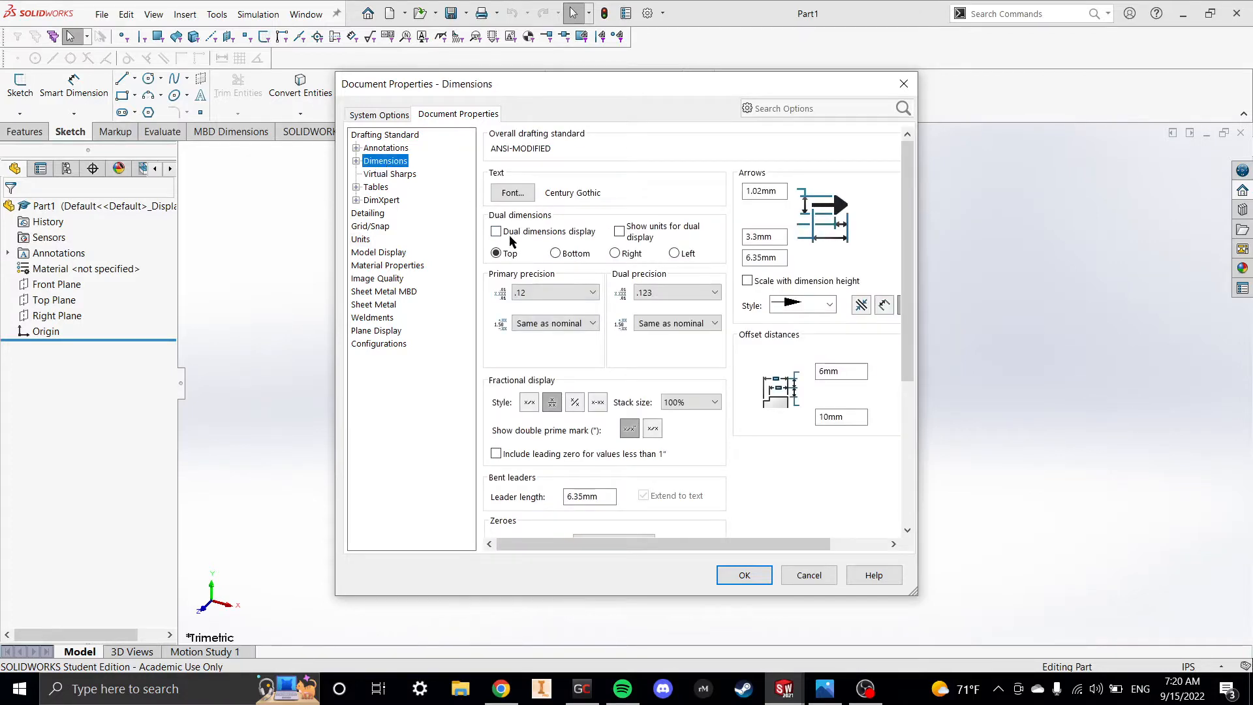
pyautogui.click(496, 232)
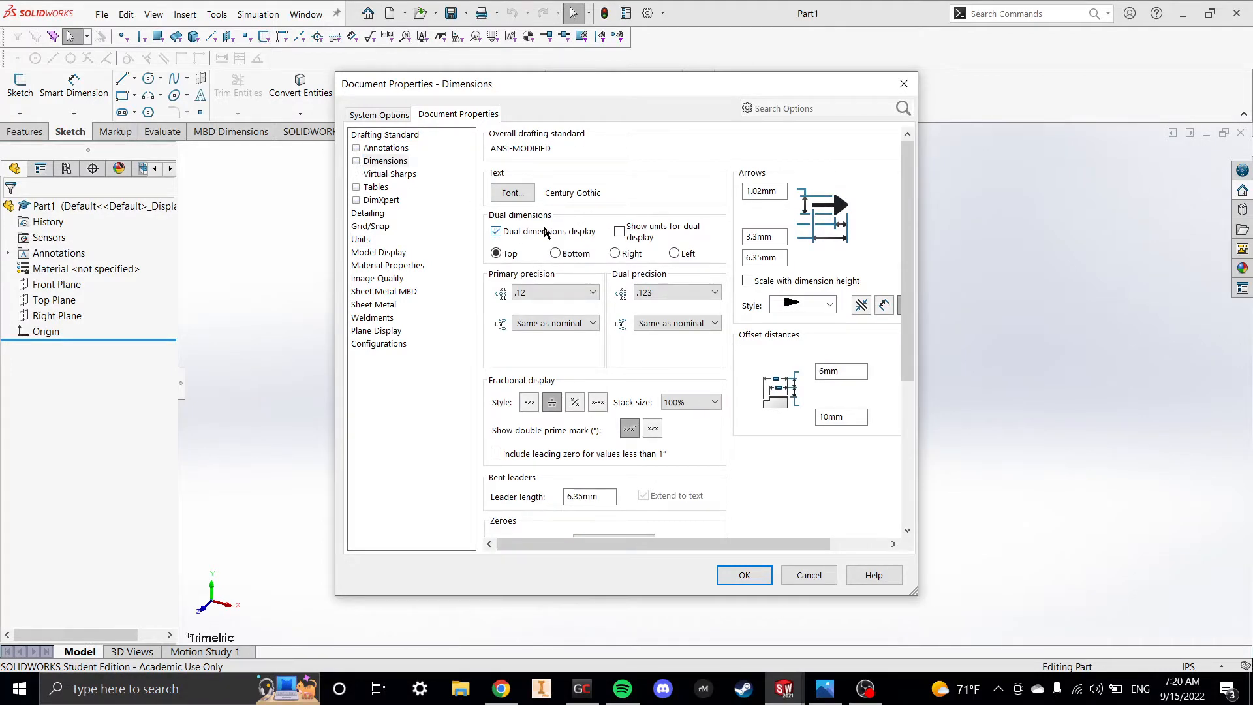
pyautogui.click(745, 576)
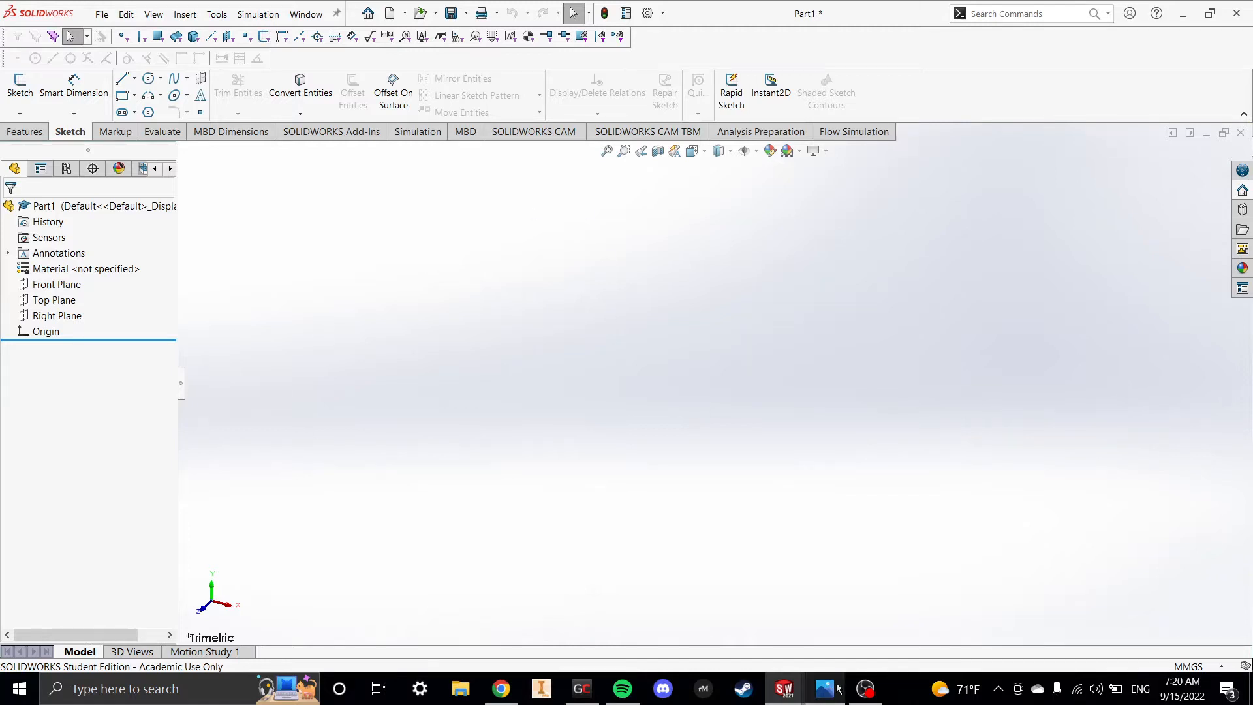
# - Switch to the reference screenshot to examine the flange drawing's dimensions, and return to Part1 in SOLIDWORKS
pyautogui.moveTo(829, 689)
pyautogui.click(832, 594)
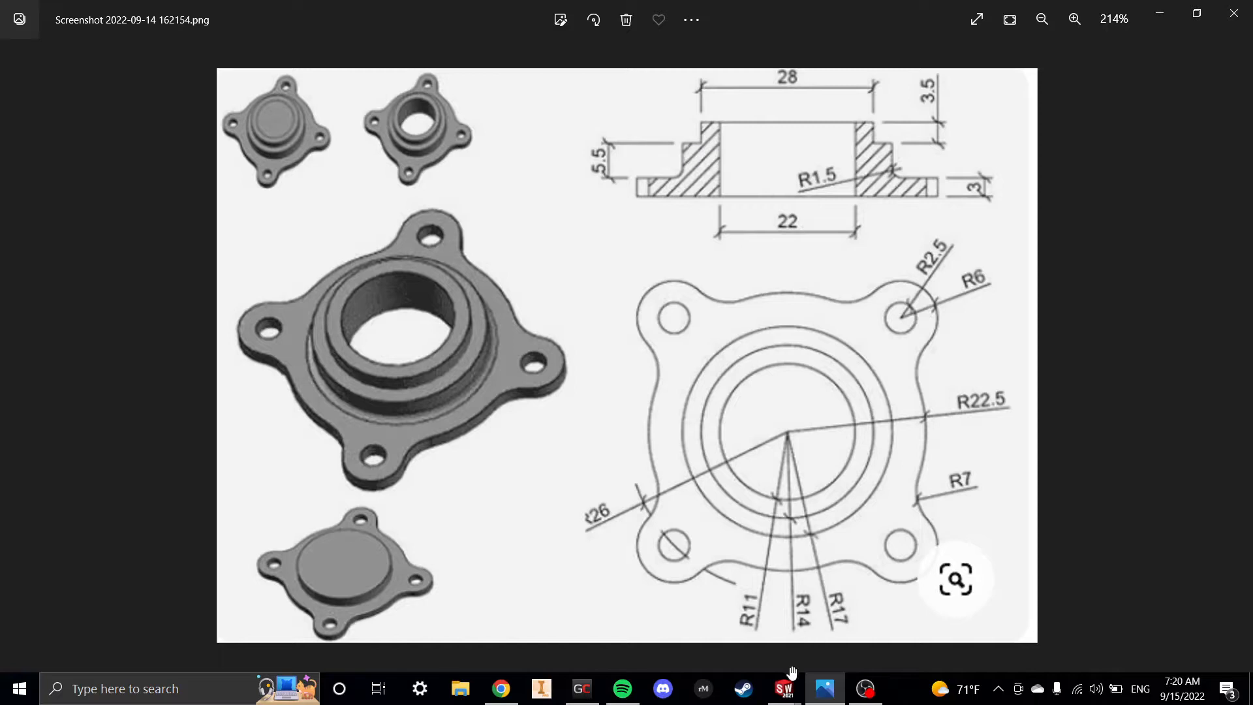
pyautogui.click(783, 686)
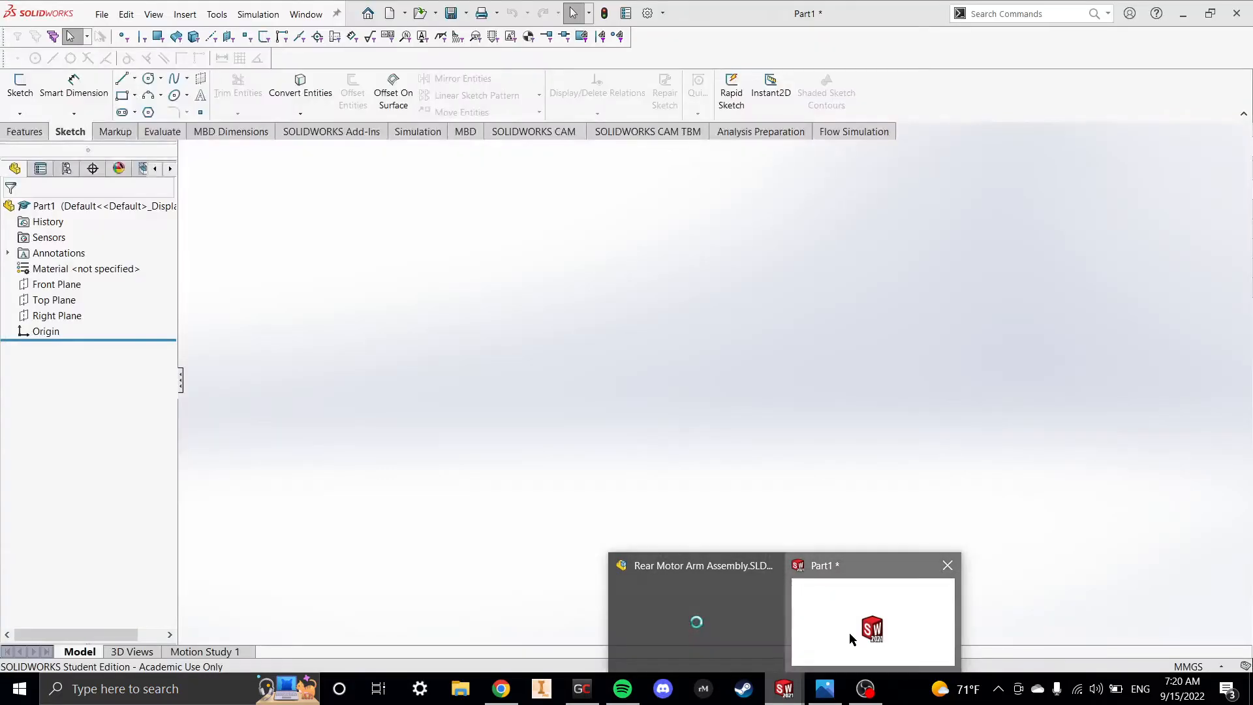
pyautogui.click(854, 633)
# - Start a new sketch on the Front Plane
pyautogui.click(17, 104)
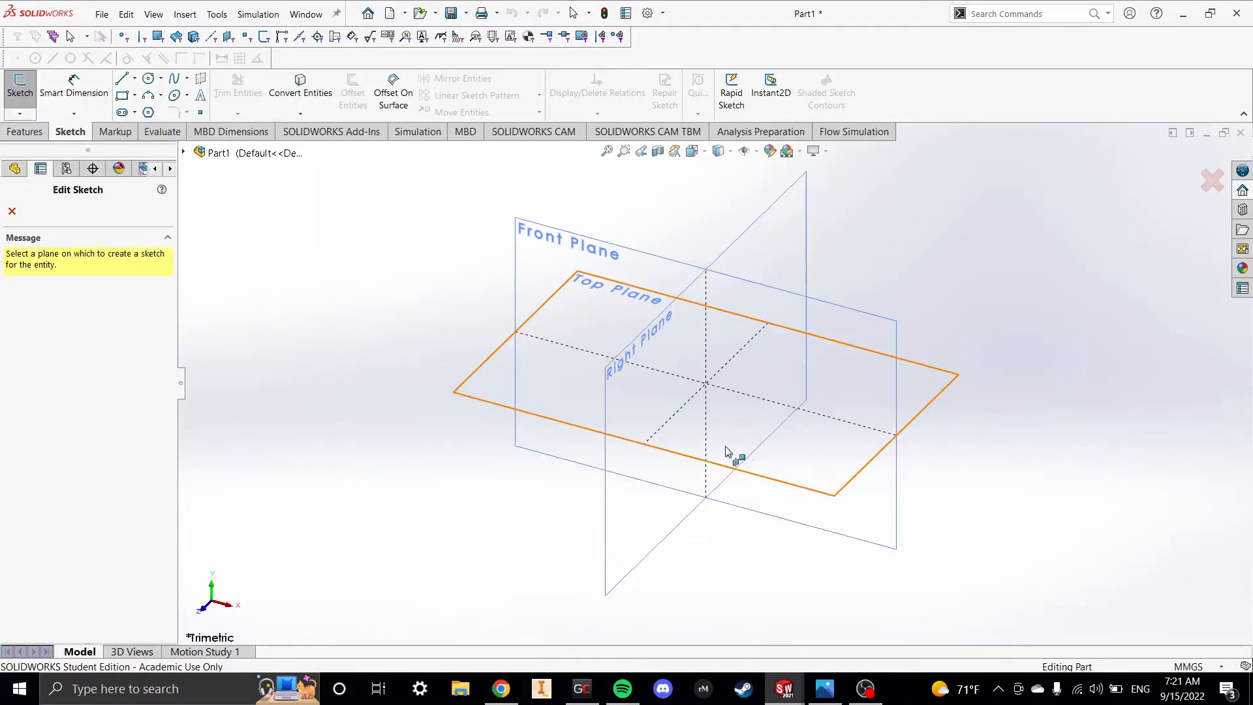
pyautogui.click(793, 317)
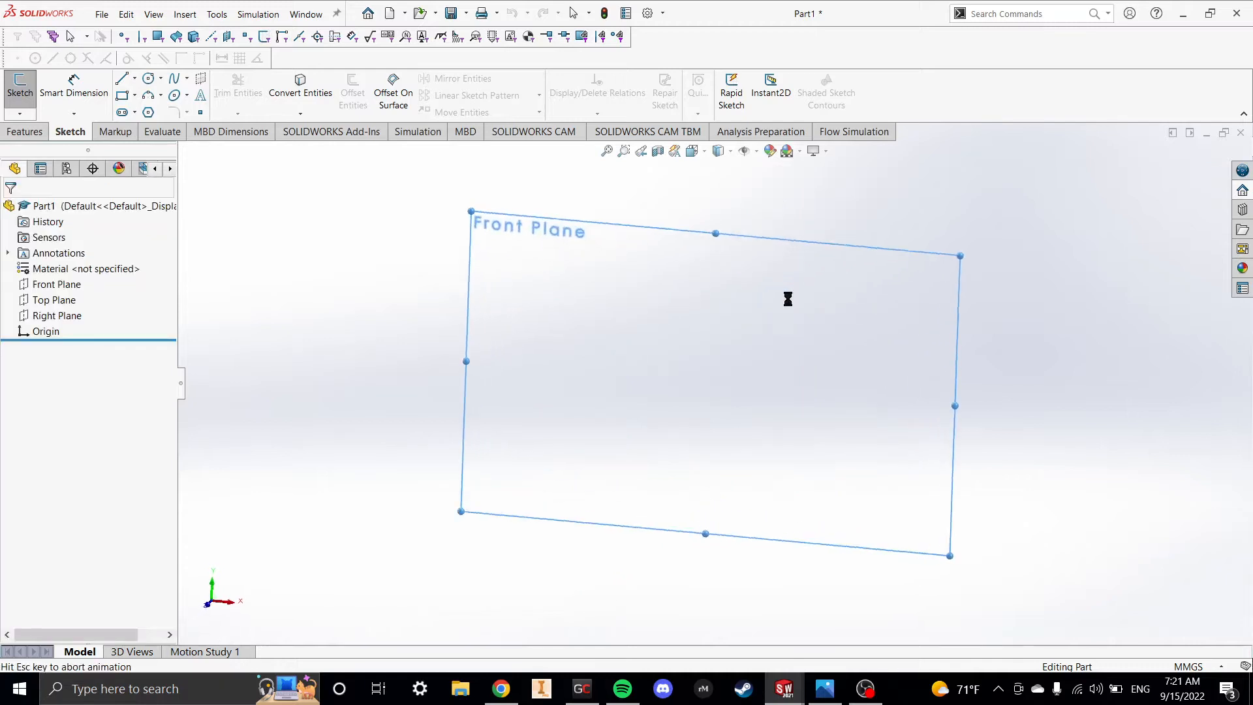
pyautogui.click(134, 78)
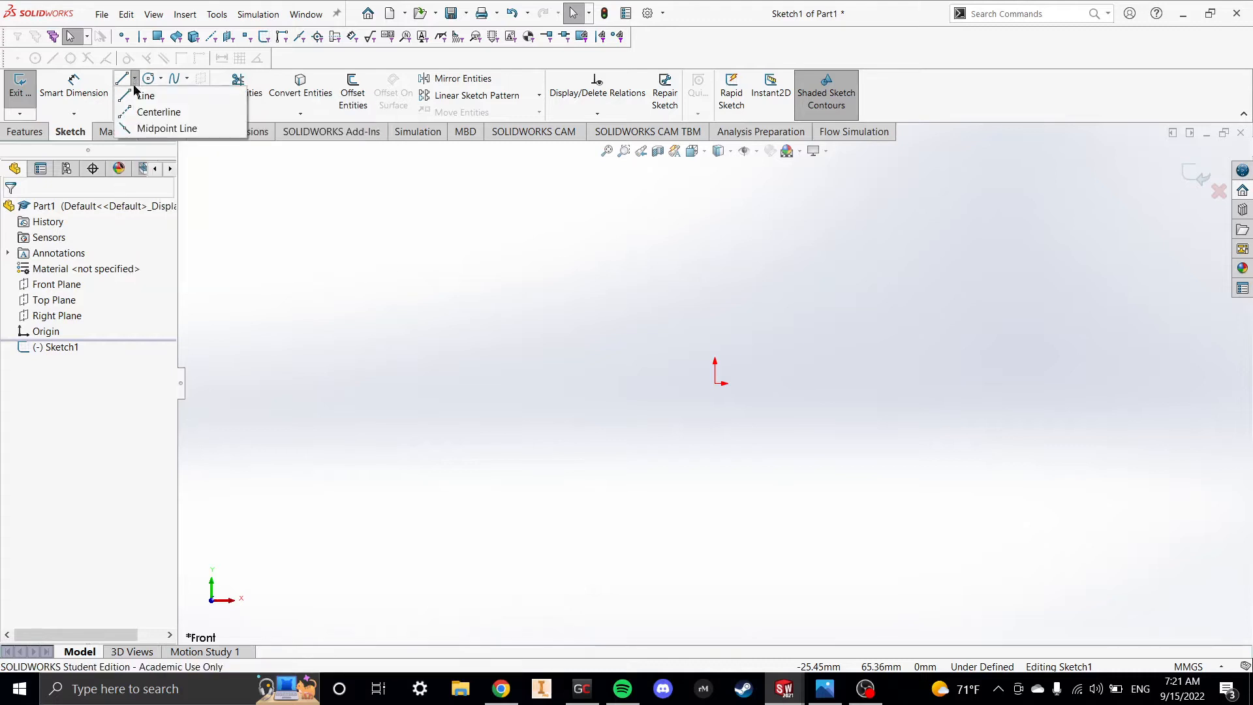
pyautogui.click(142, 111)
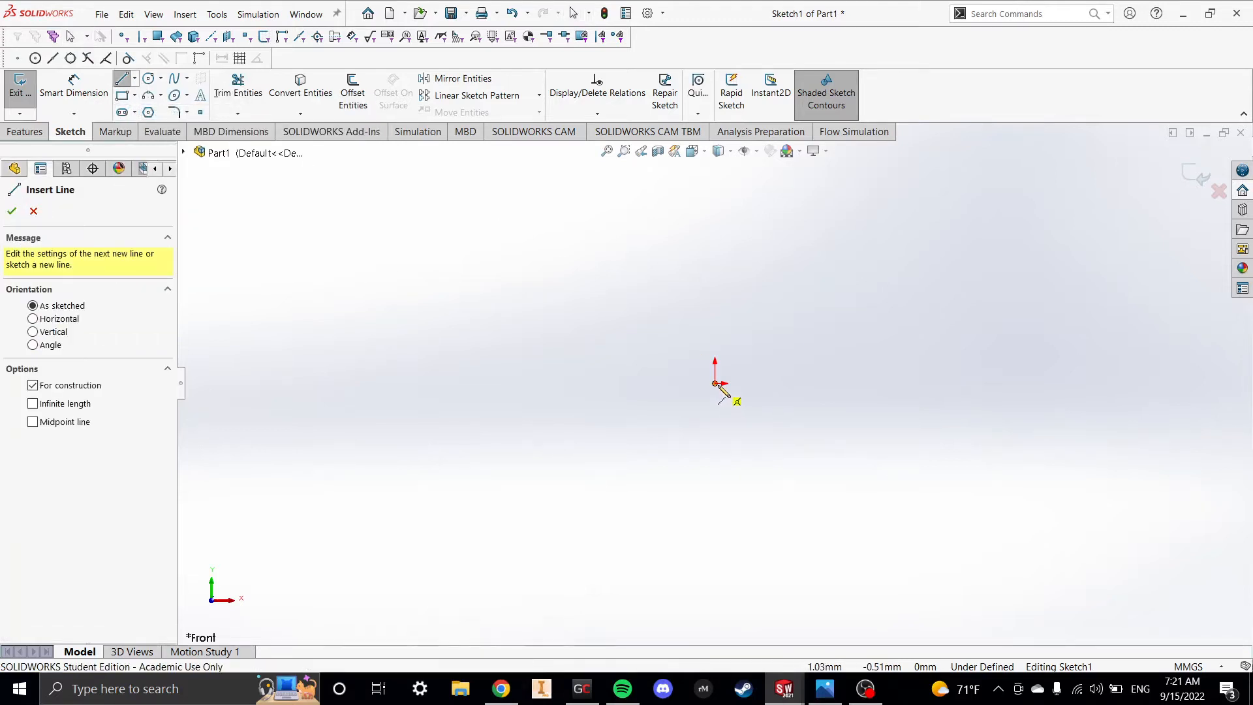
pyautogui.click(134, 78)
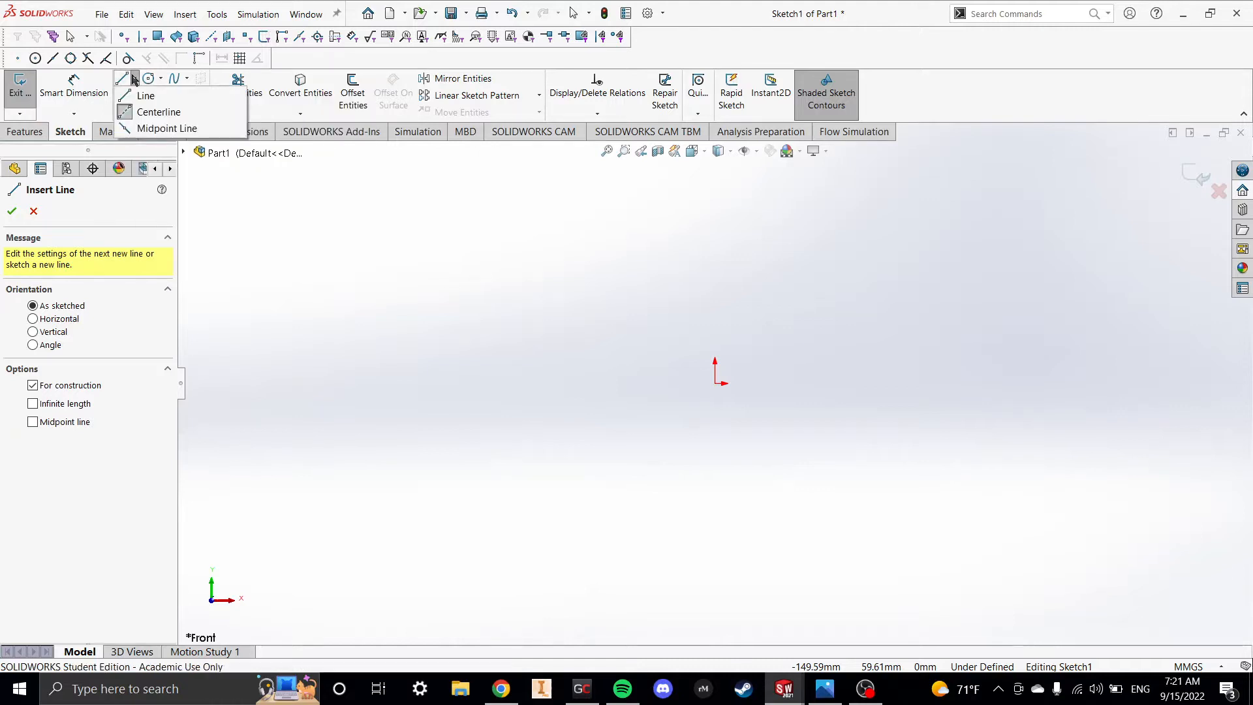
pyautogui.click(145, 112)
pyautogui.click(715, 383)
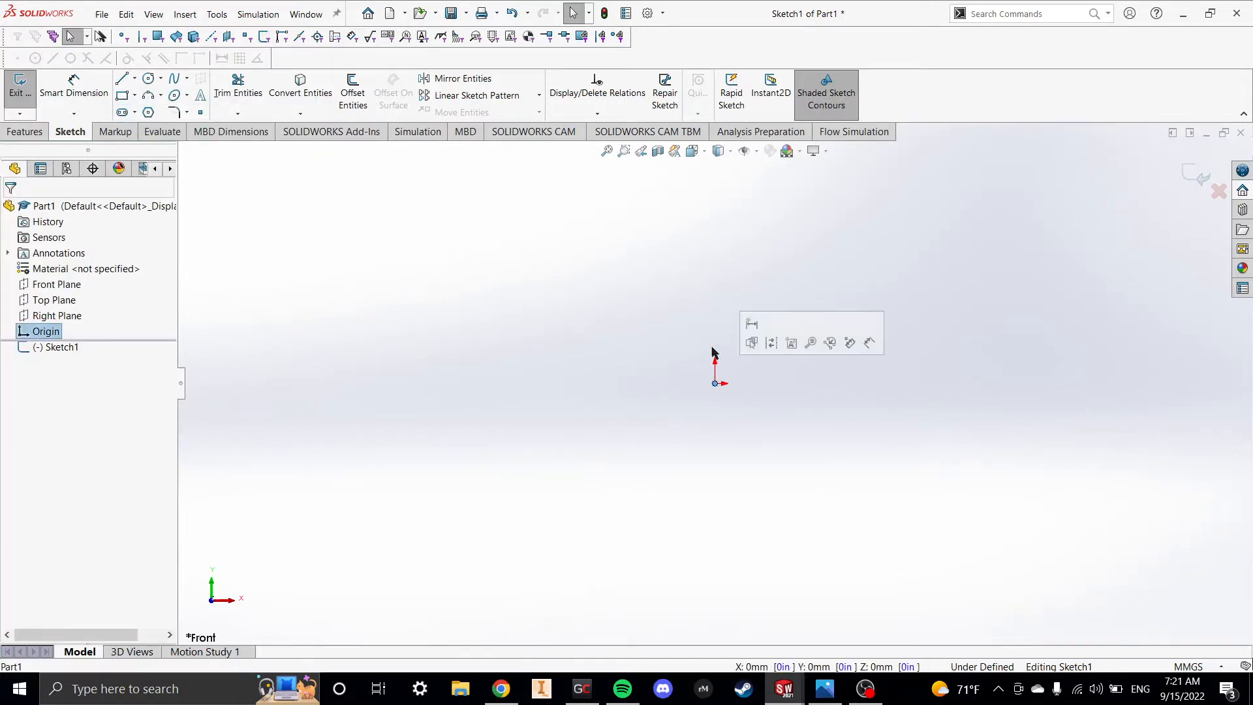
# - Sketch a vertical centerline upward from the origin
pyautogui.click(136, 81)
pyautogui.click(145, 112)
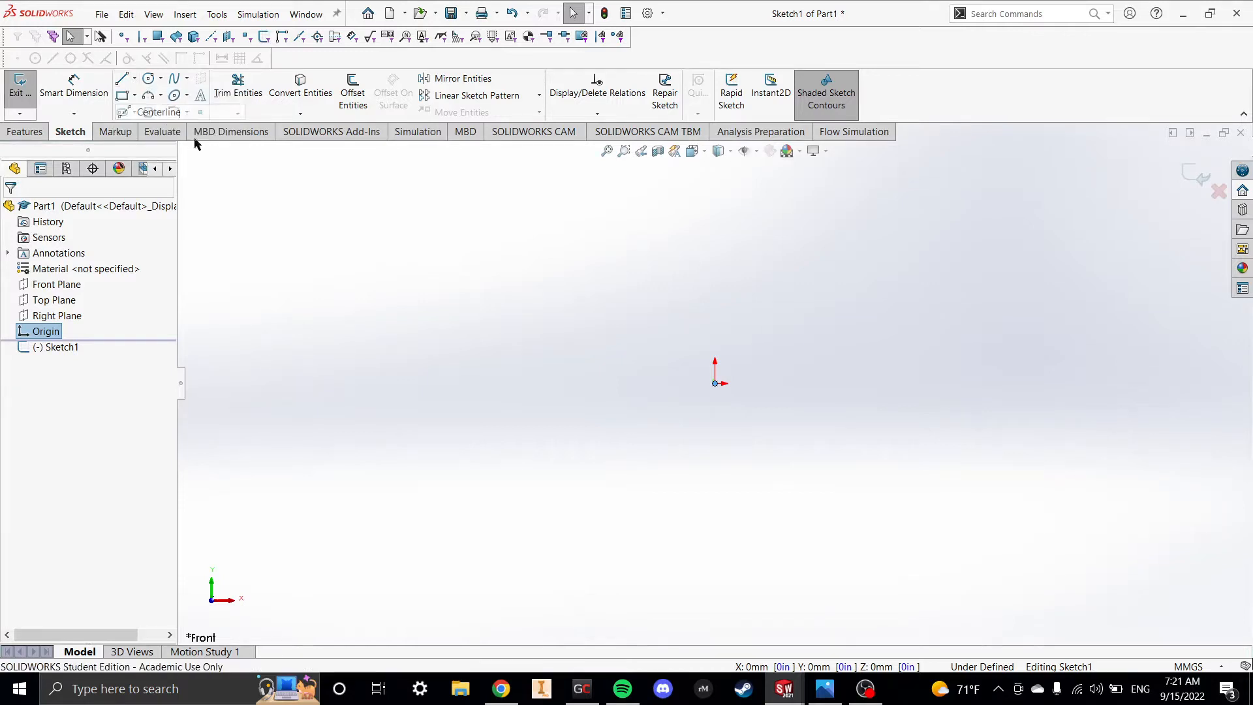
pyautogui.click(716, 384)
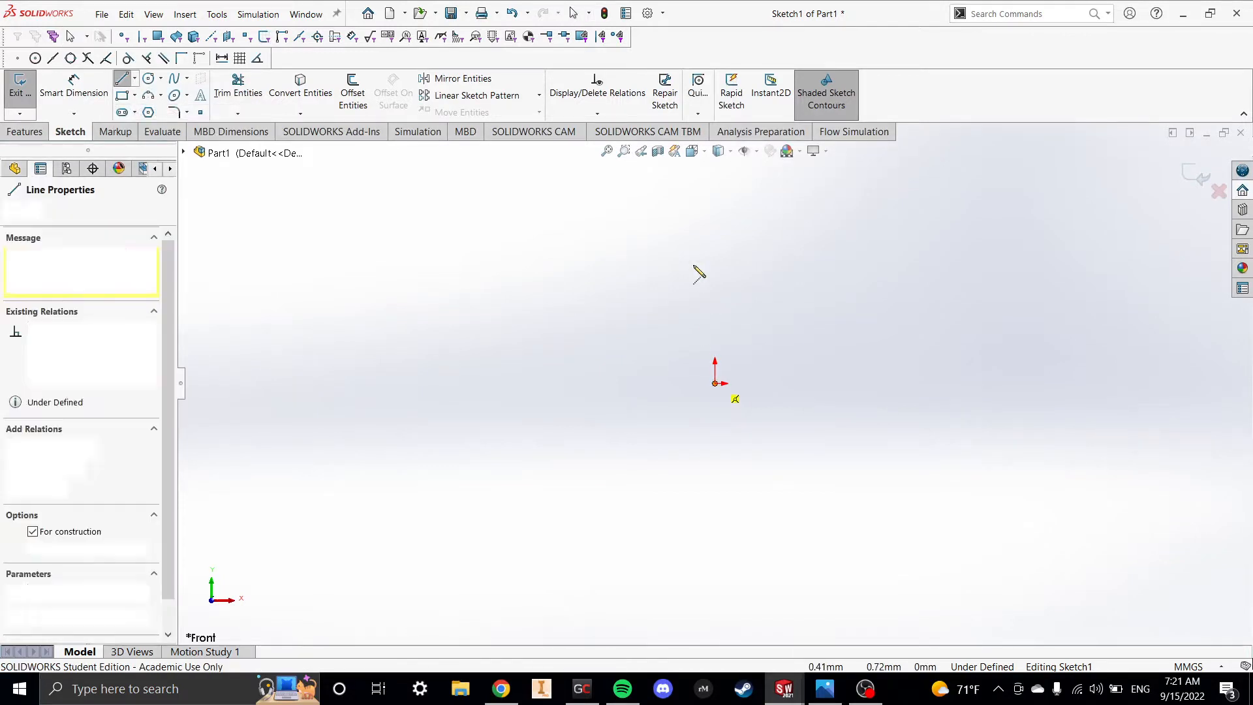
pyautogui.click(715, 225)
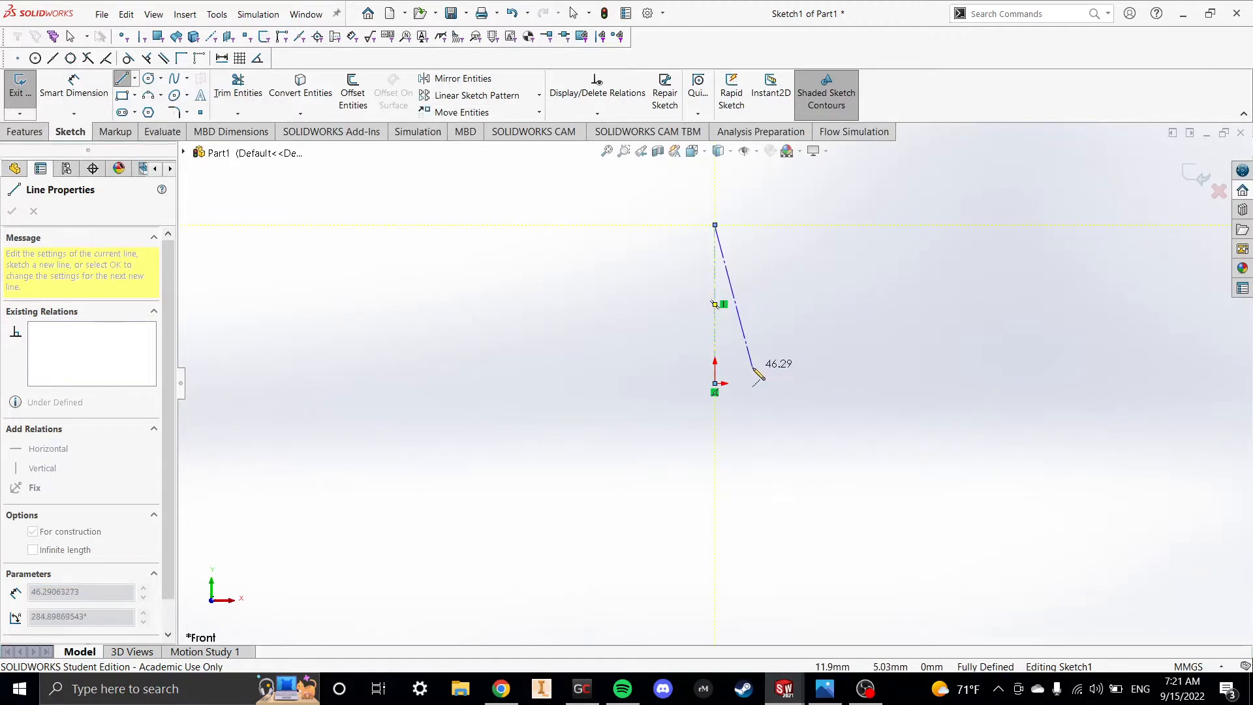
pyautogui.press('Escape')
# - Sketch a closed two-step staircase profile left of the centerline, about 37 mm wide and 36 mm high, with its base level with the origin
pyautogui.click(120, 80)
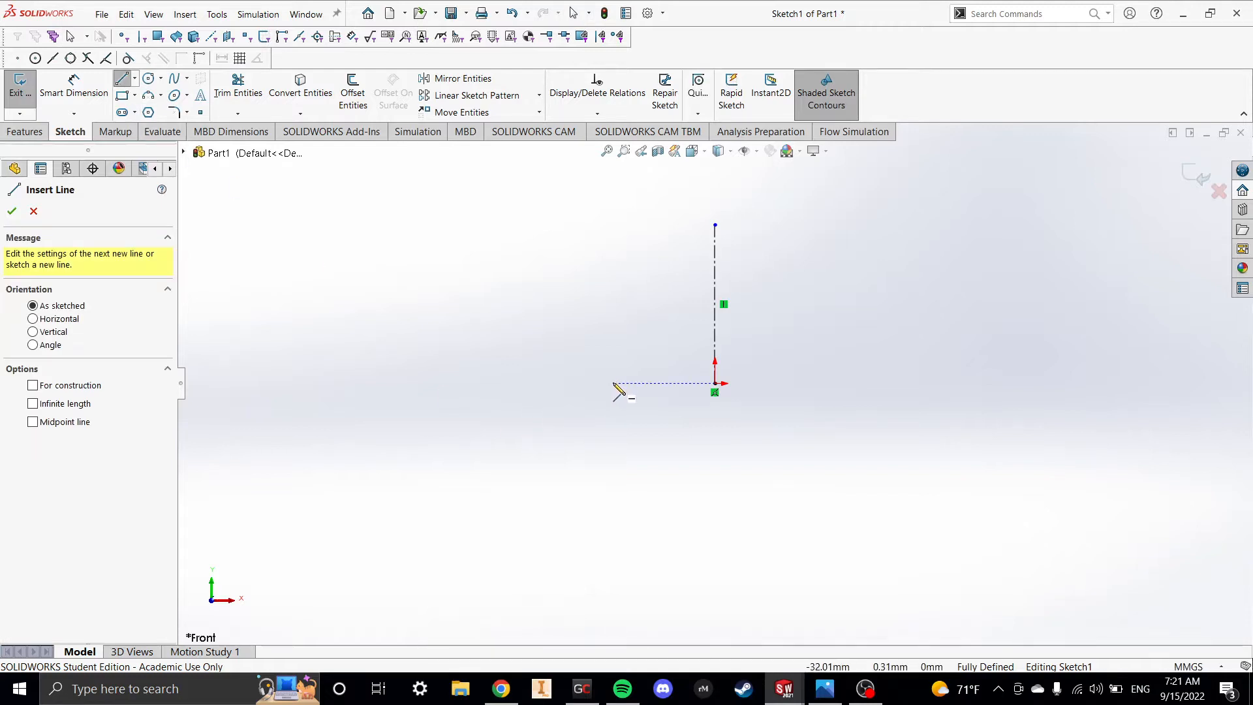
pyautogui.click(644, 383)
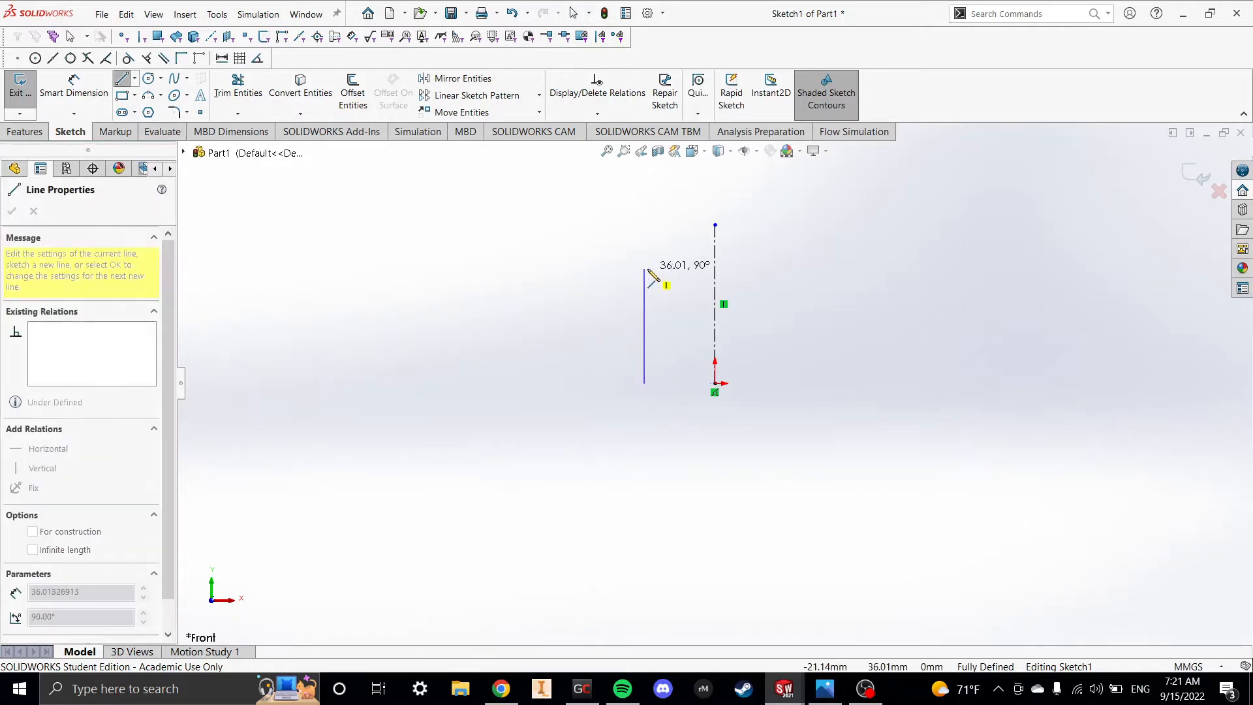
pyautogui.click(644, 269)
pyautogui.click(619, 268)
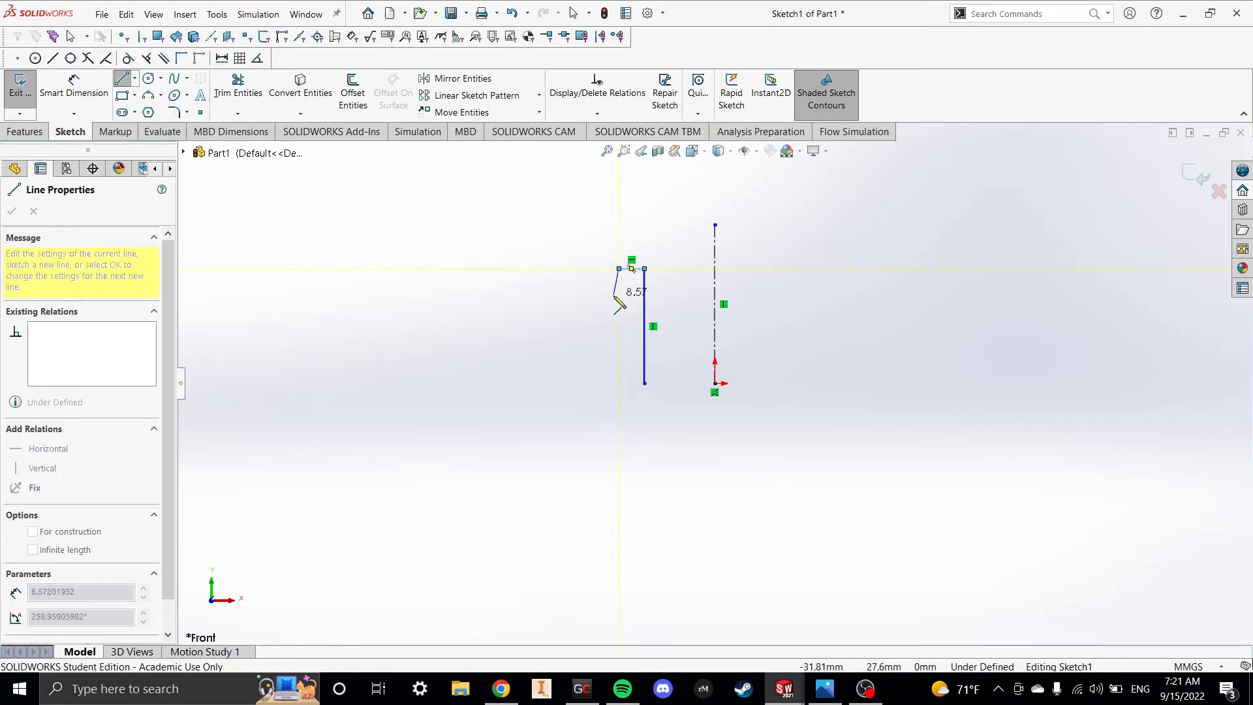
pyautogui.click(618, 296)
pyautogui.click(579, 295)
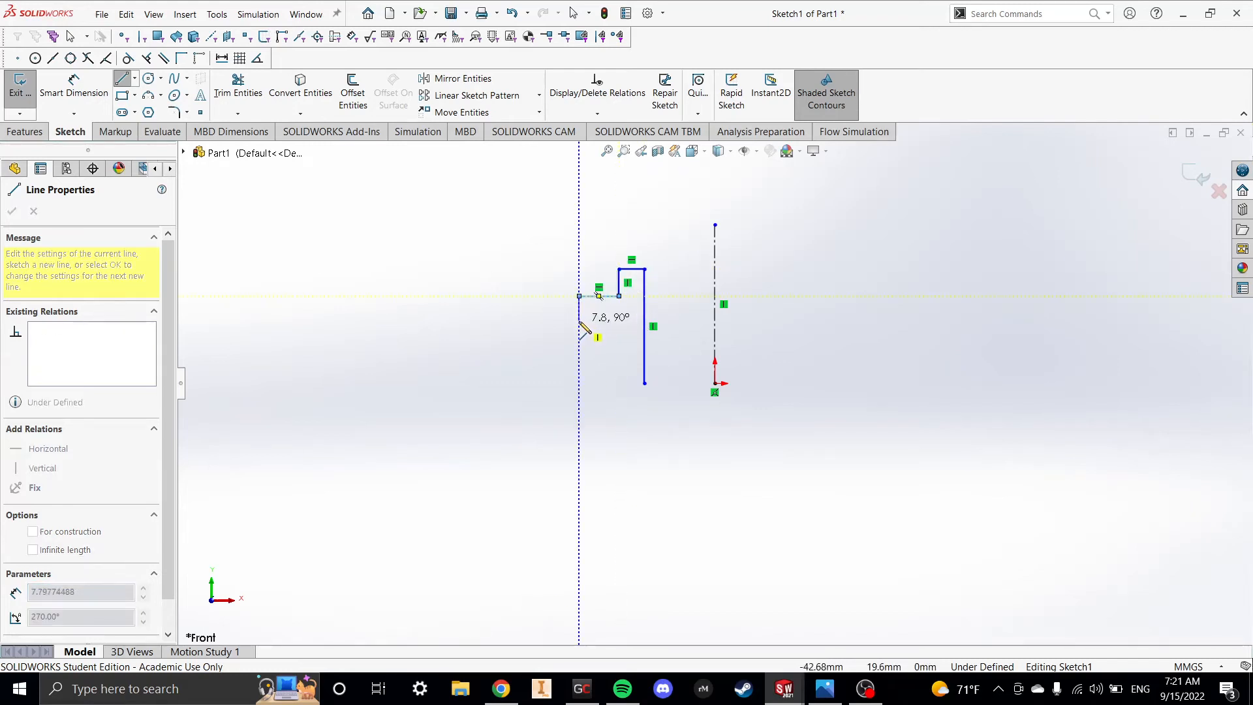
pyautogui.click(526, 325)
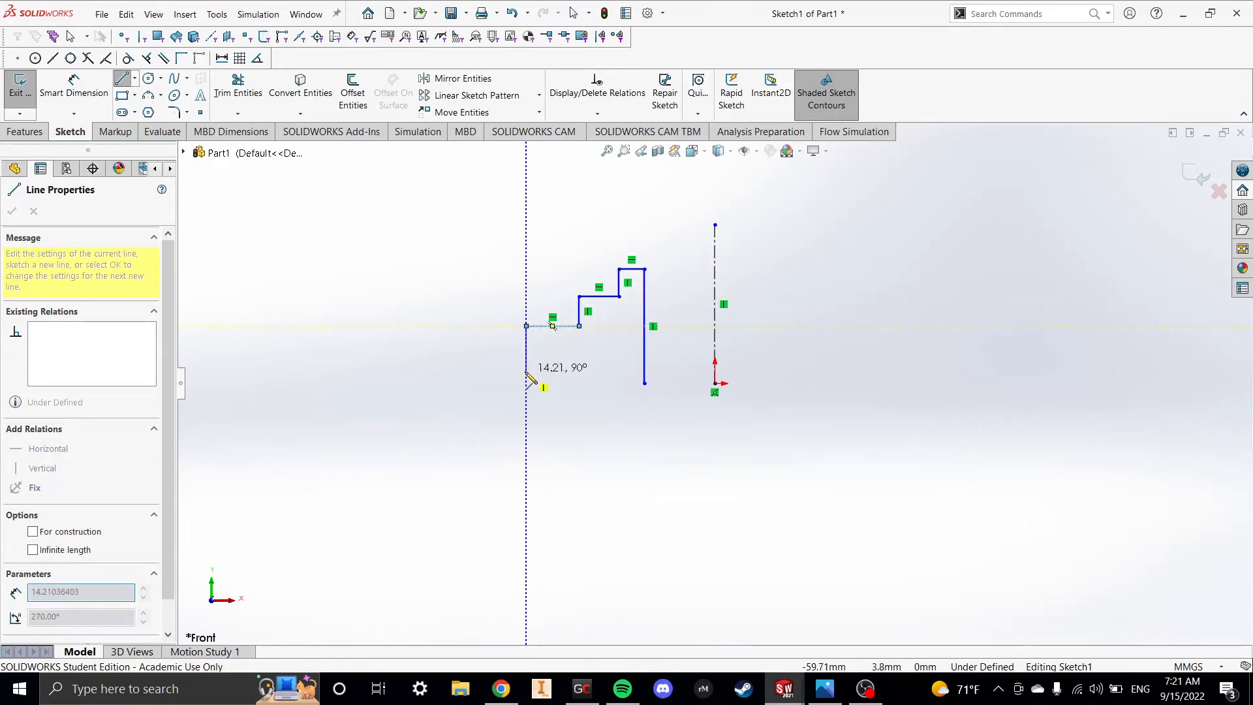
pyautogui.click(526, 383)
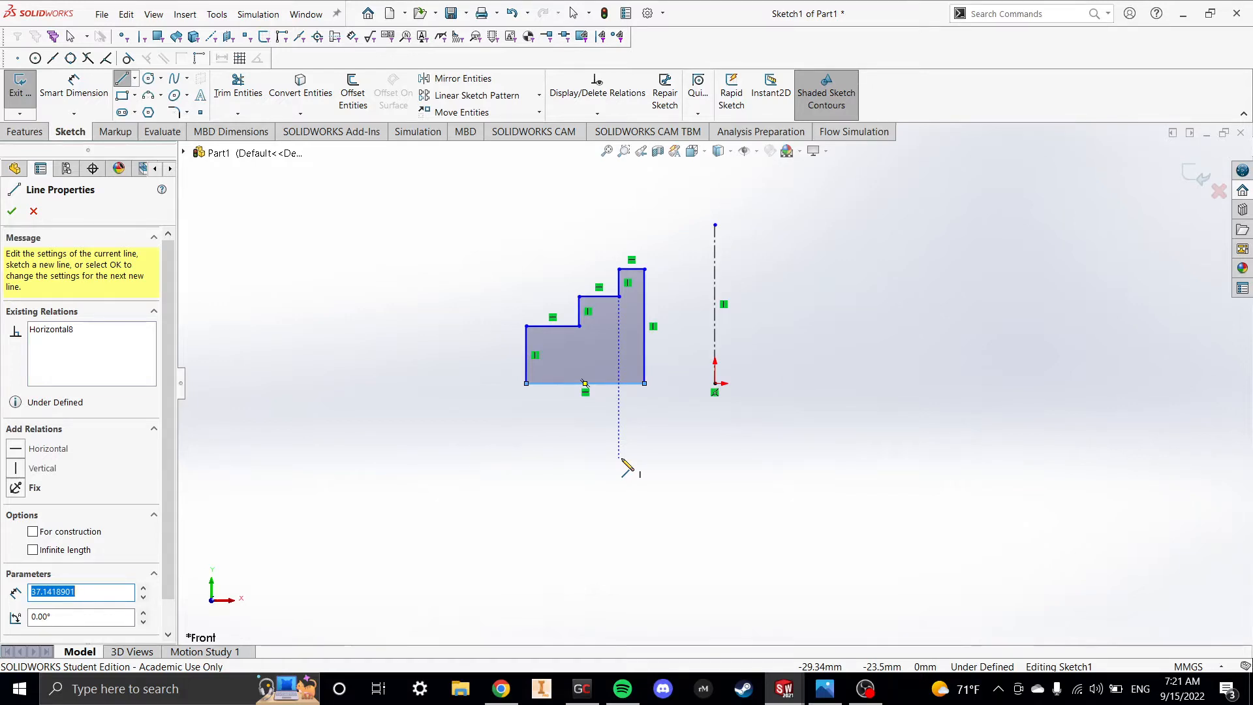
pyautogui.press('Escape')
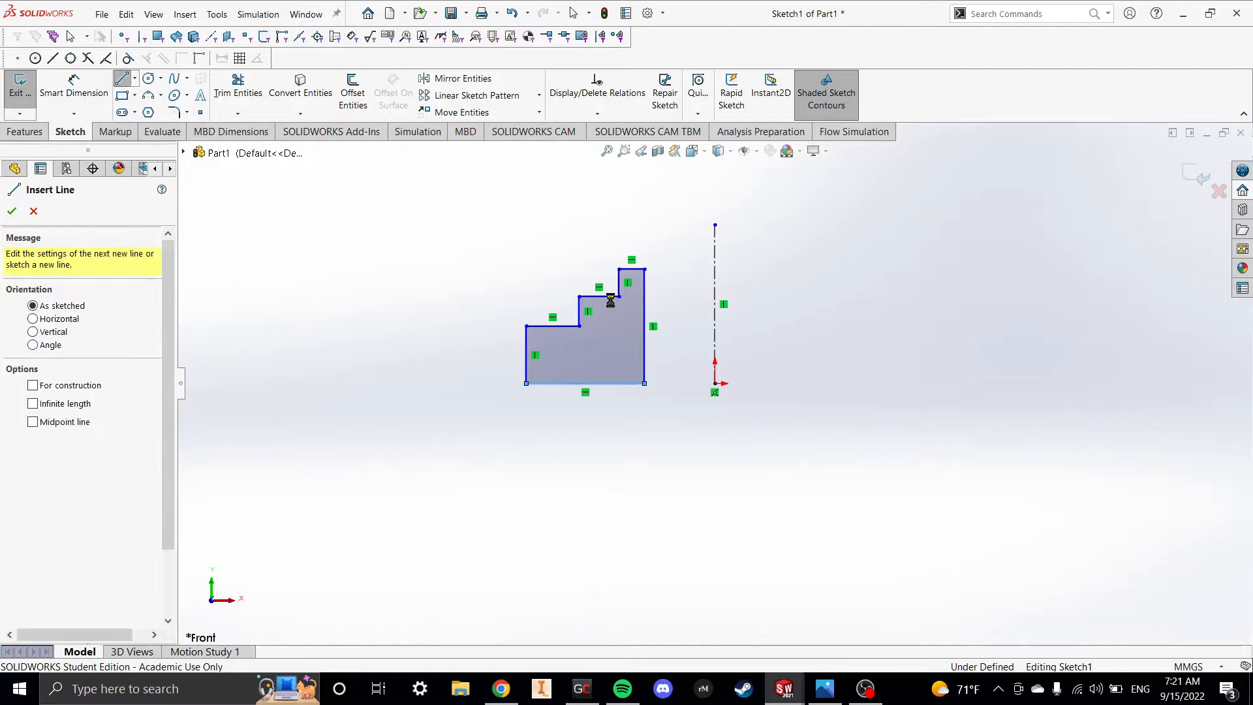
pyautogui.press('Escape')
# - Add a perpendicular relation between the profile's inner vertical line and its top horizontal edge
pyautogui.click(643, 290)
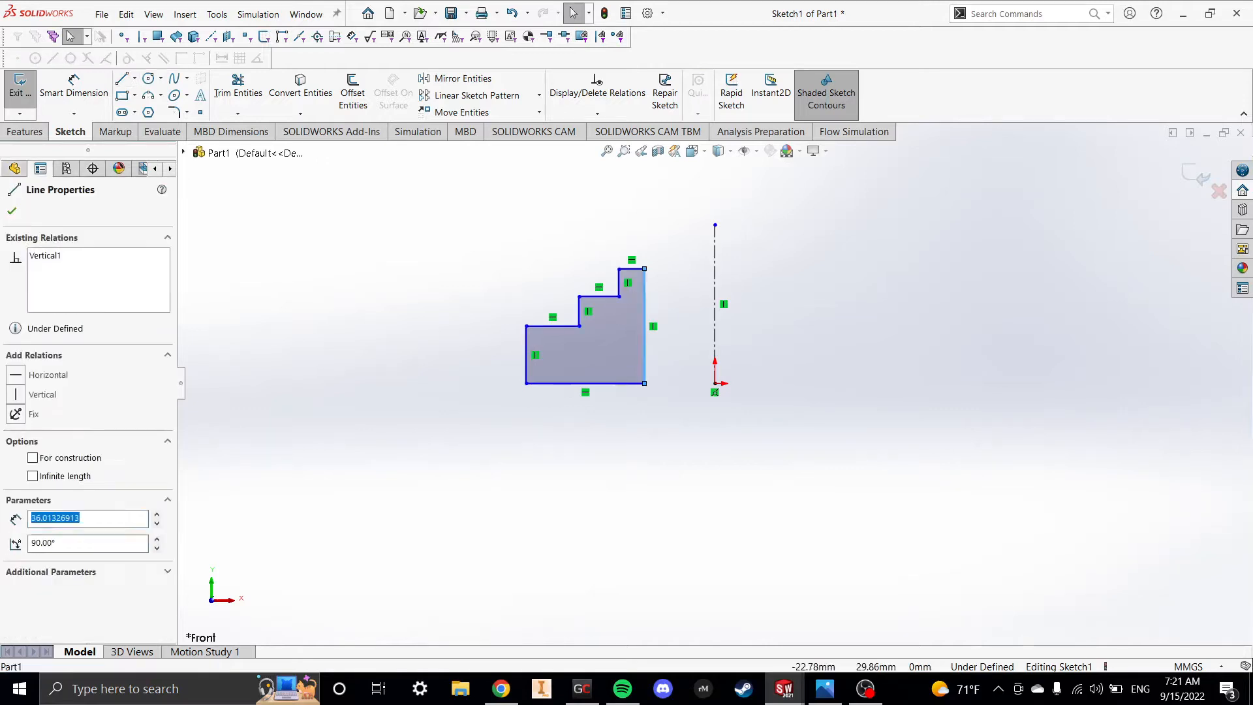
pyautogui.keyDown('ctrl'); pyautogui.click(640, 268); pyautogui.keyUp('ctrl')
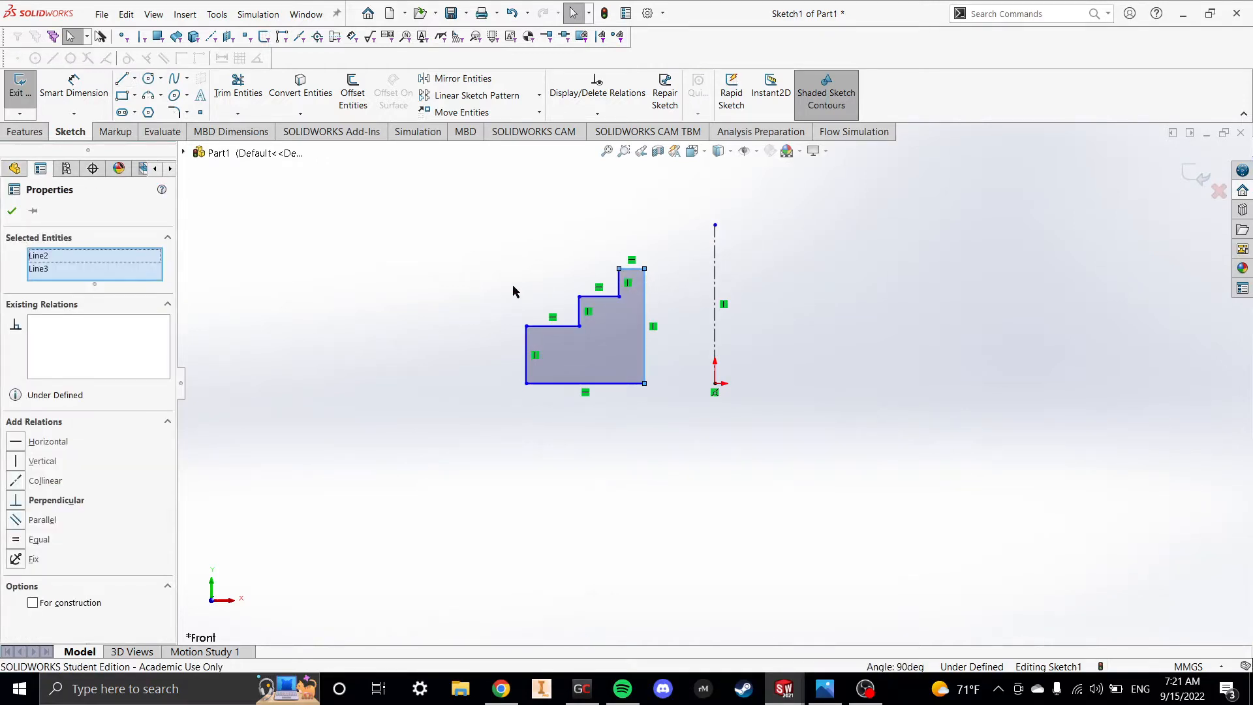
pyautogui.click(16, 504)
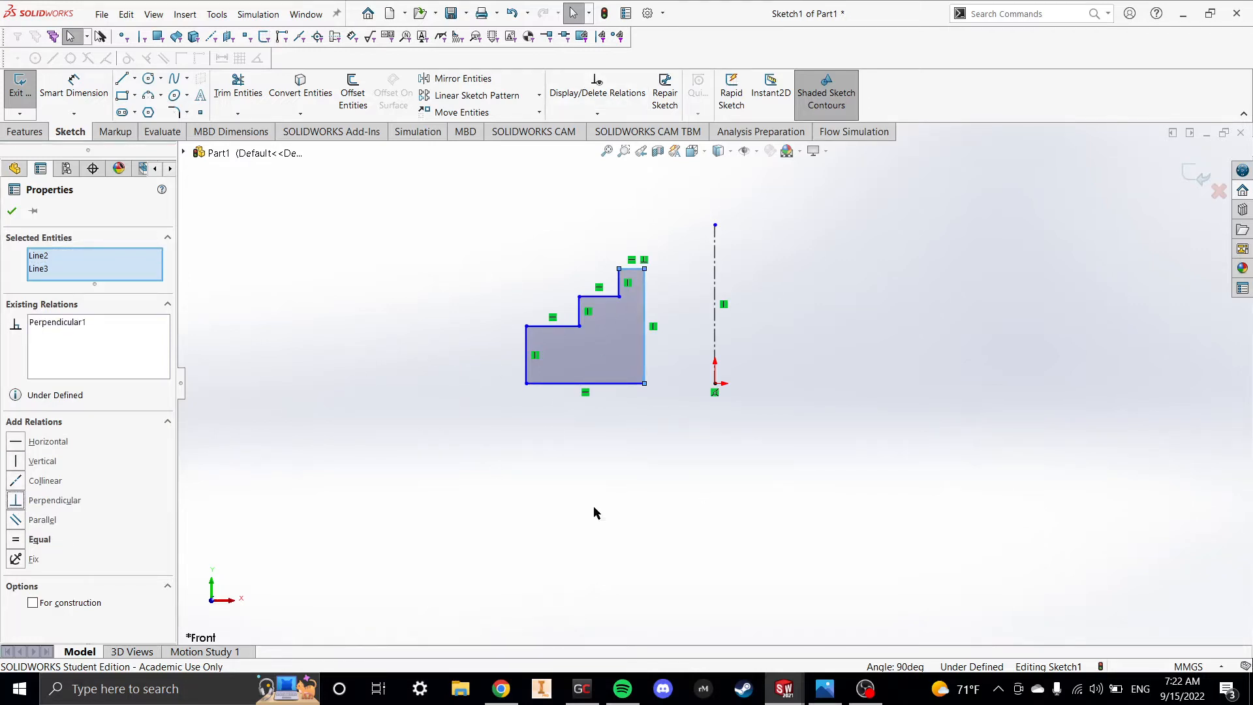
pyautogui.click(11, 211)
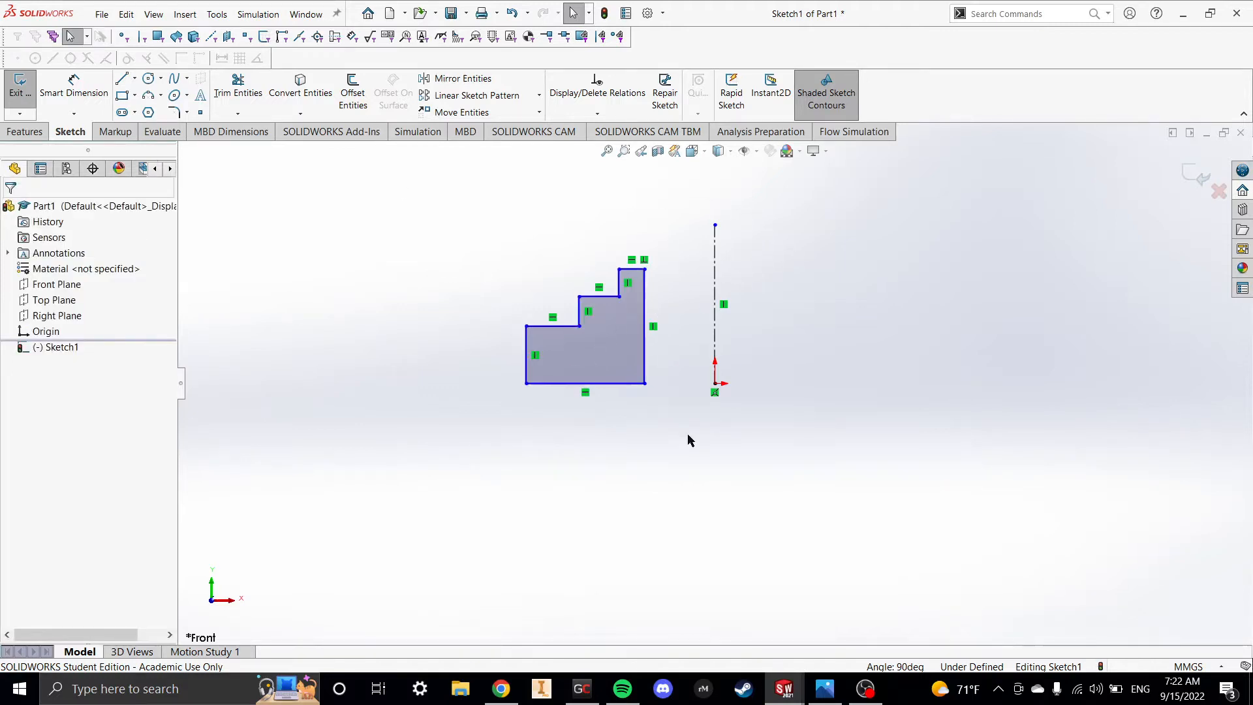
# - Switch to the reference screenshot to examine the bore size in the section view, and return to the sketch in SOLIDWORKS
pyautogui.click(826, 689)
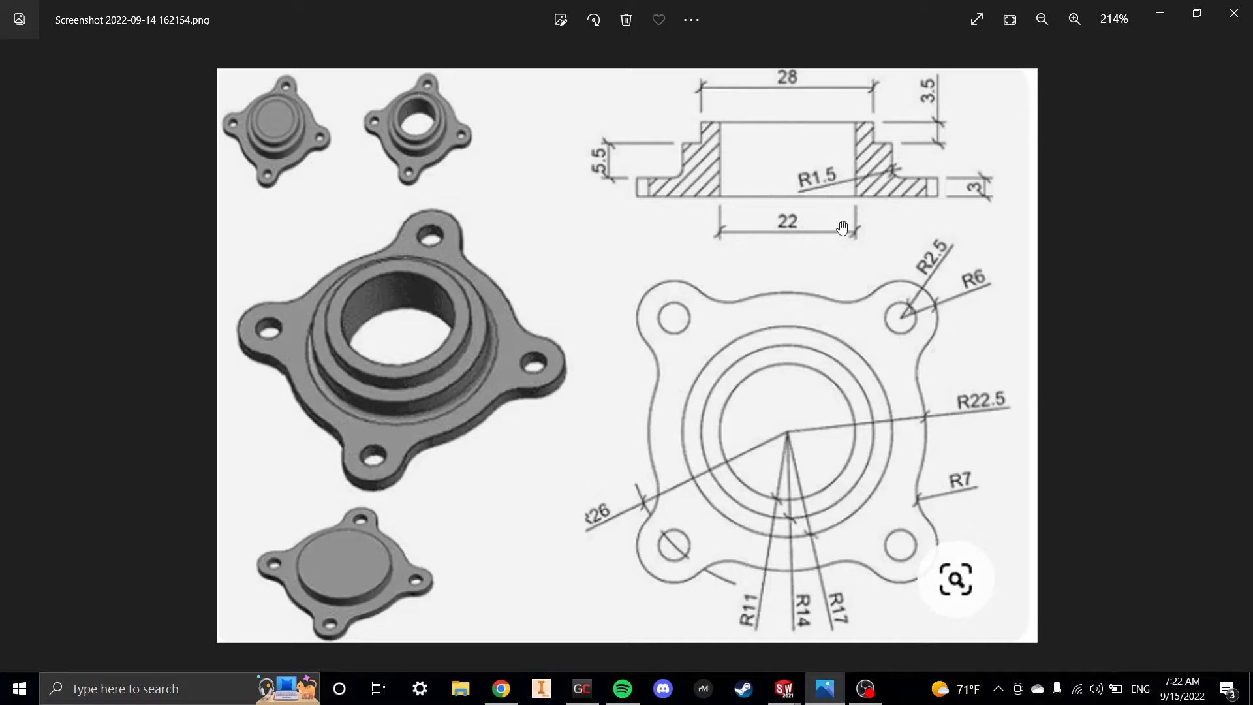
pyautogui.click(1160, 14)
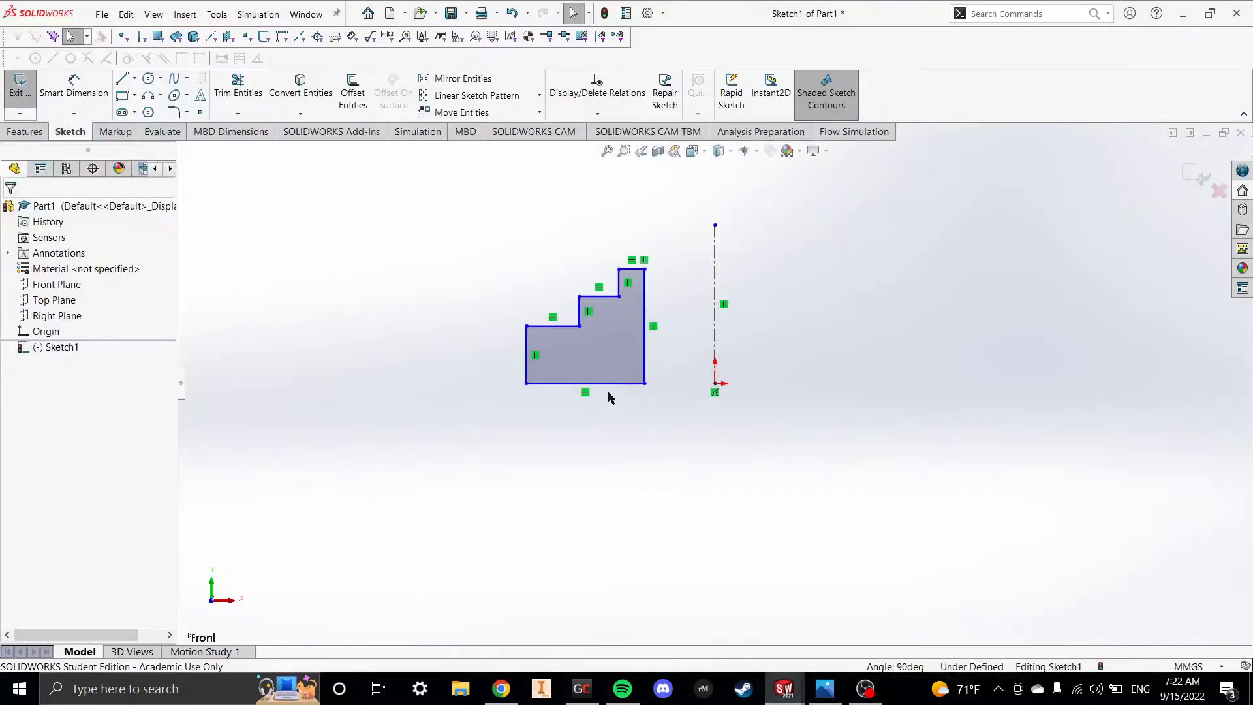
pyautogui.scroll(-2, 677, 345)
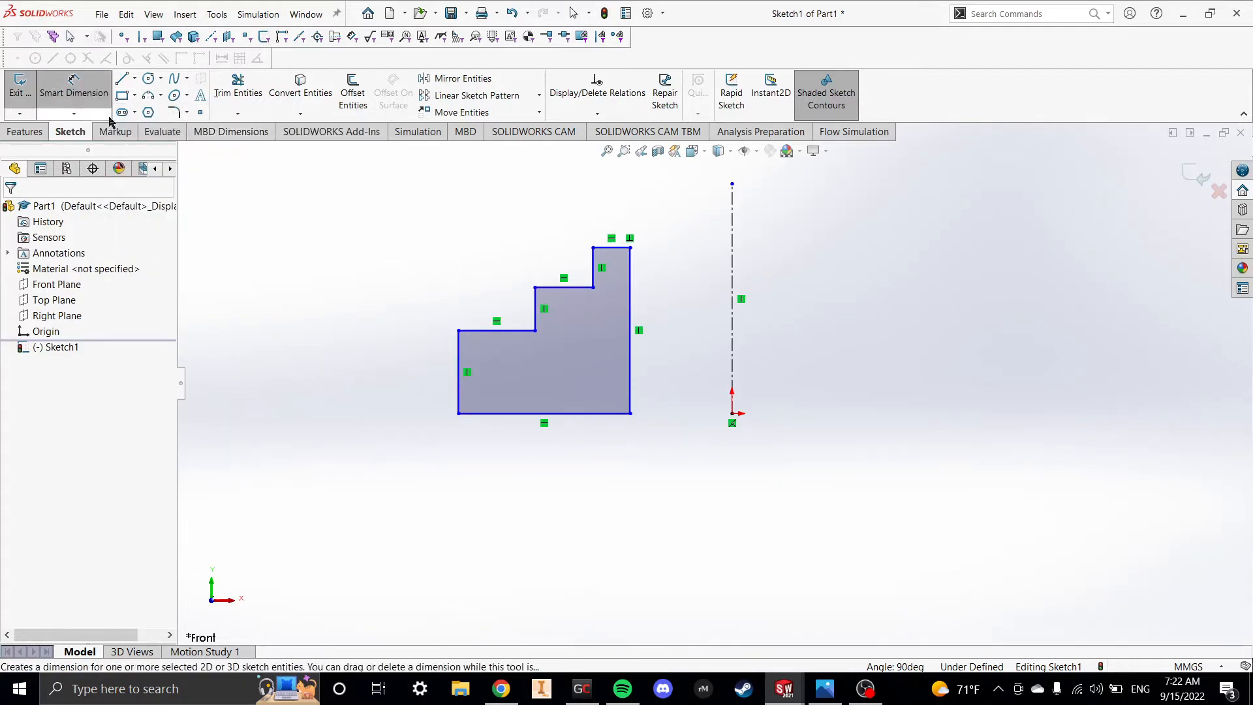
pyautogui.click(74, 114)
pyautogui.click(74, 113)
pyautogui.click(74, 114)
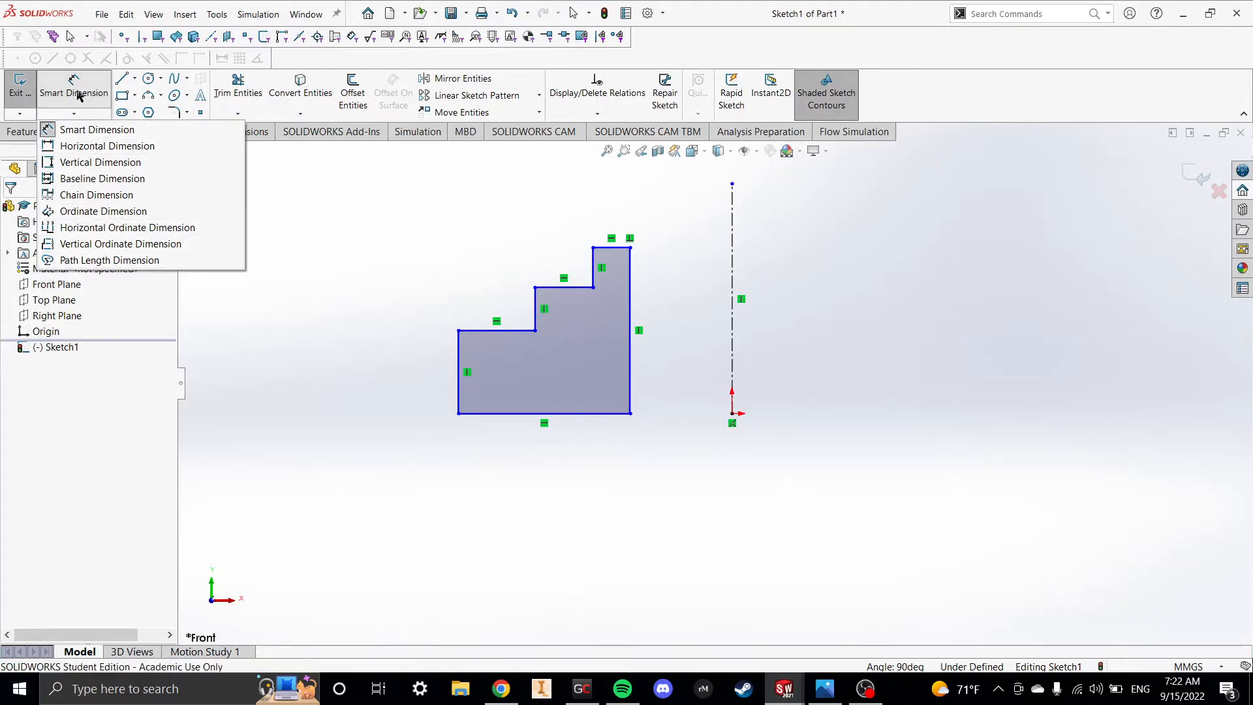
pyautogui.click(731, 352)
pyautogui.click(630, 353)
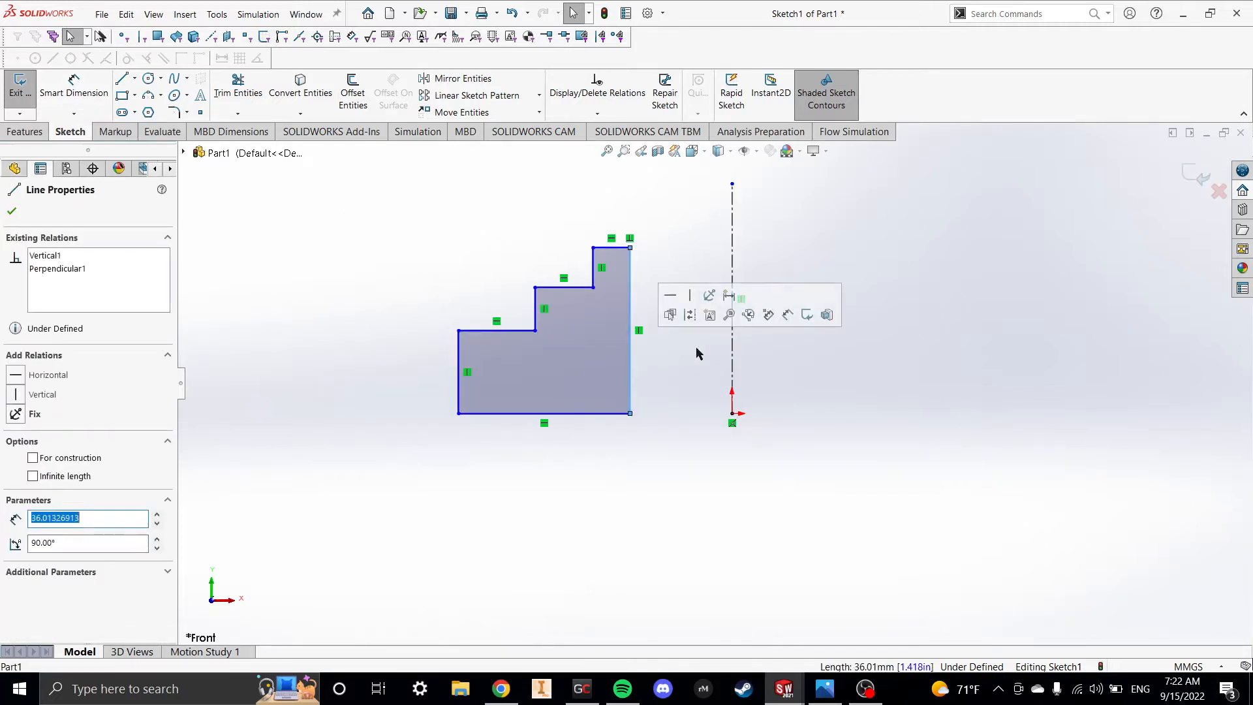
# - Dimension the horizontal distance between the centerline and the profile's inner vertical line as 11 mm
pyautogui.click(74, 84)
pyautogui.click(732, 308)
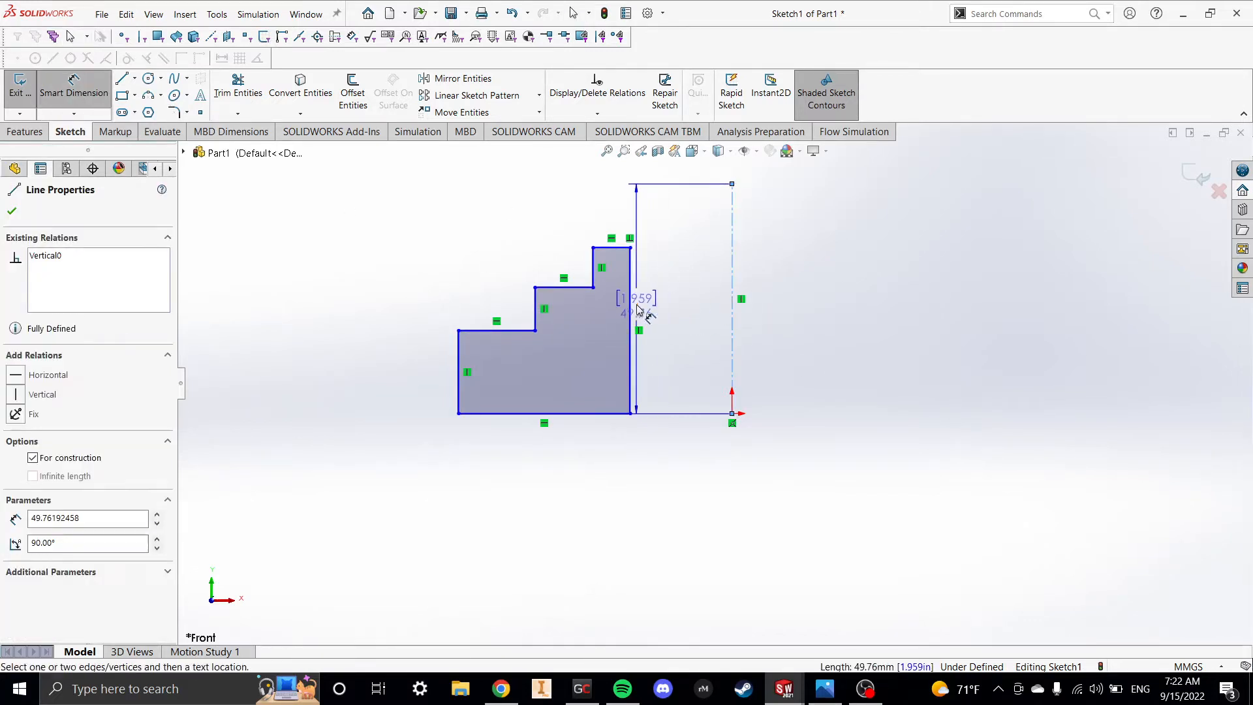
pyautogui.click(630, 307)
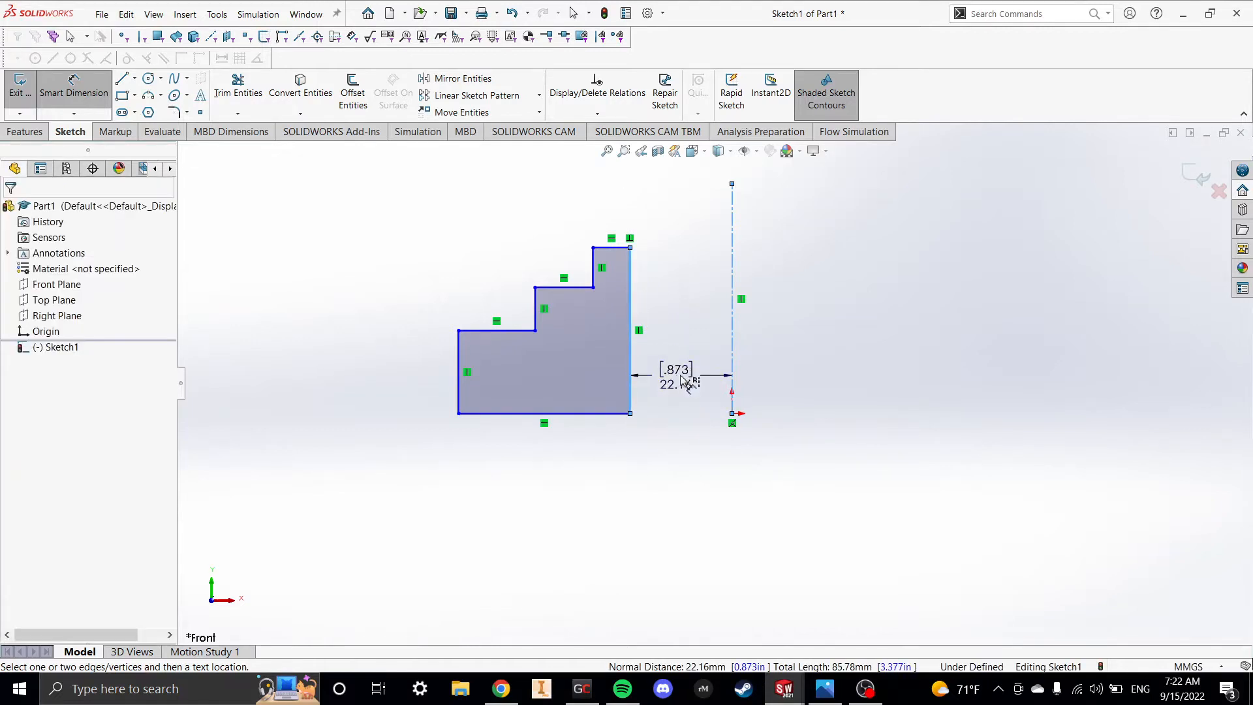
pyautogui.click(683, 380)
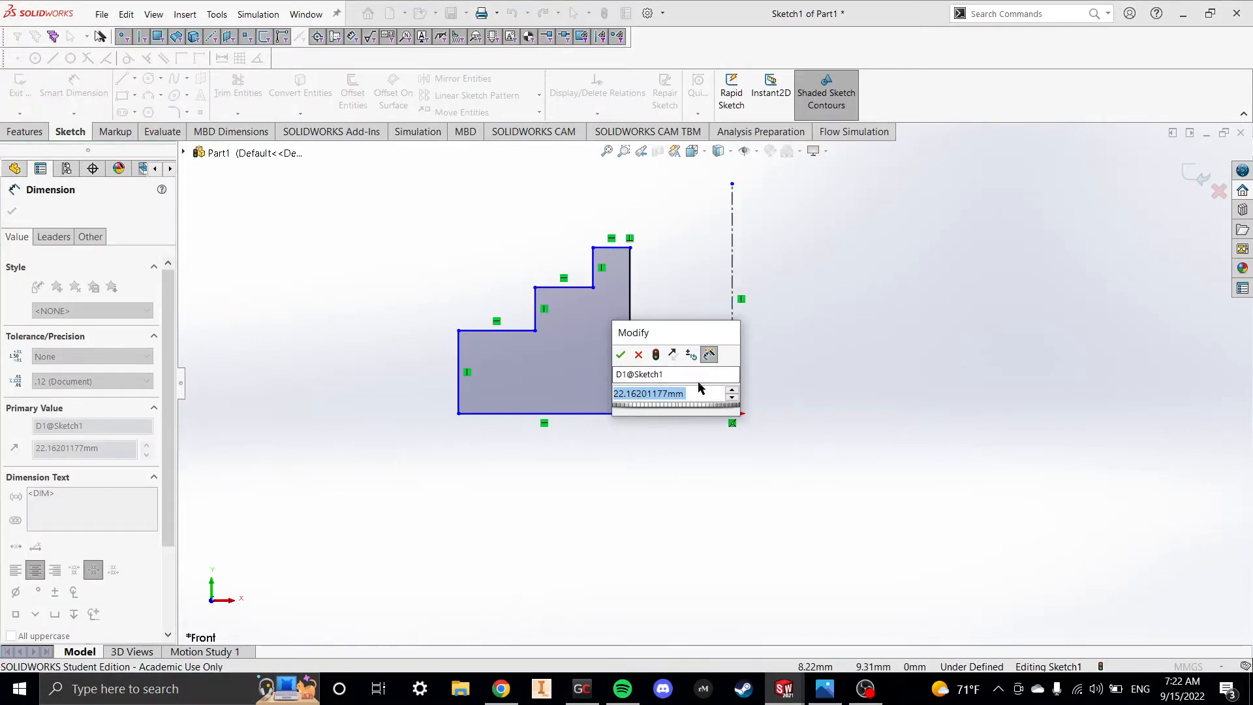
pyautogui.write('11mm')
pyautogui.press('Return')
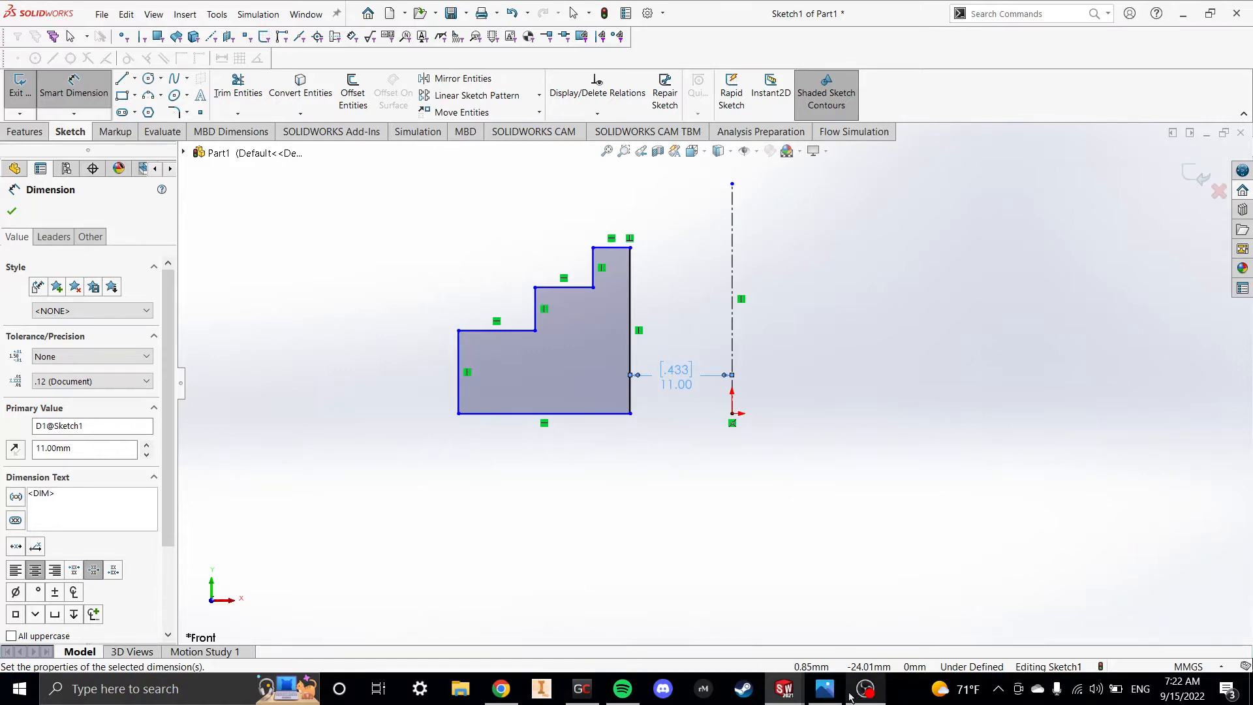
# - Check the step heights in the reference screenshot's section view, and switch back to the SOLIDWORKS sketch
pyautogui.click(825, 689)
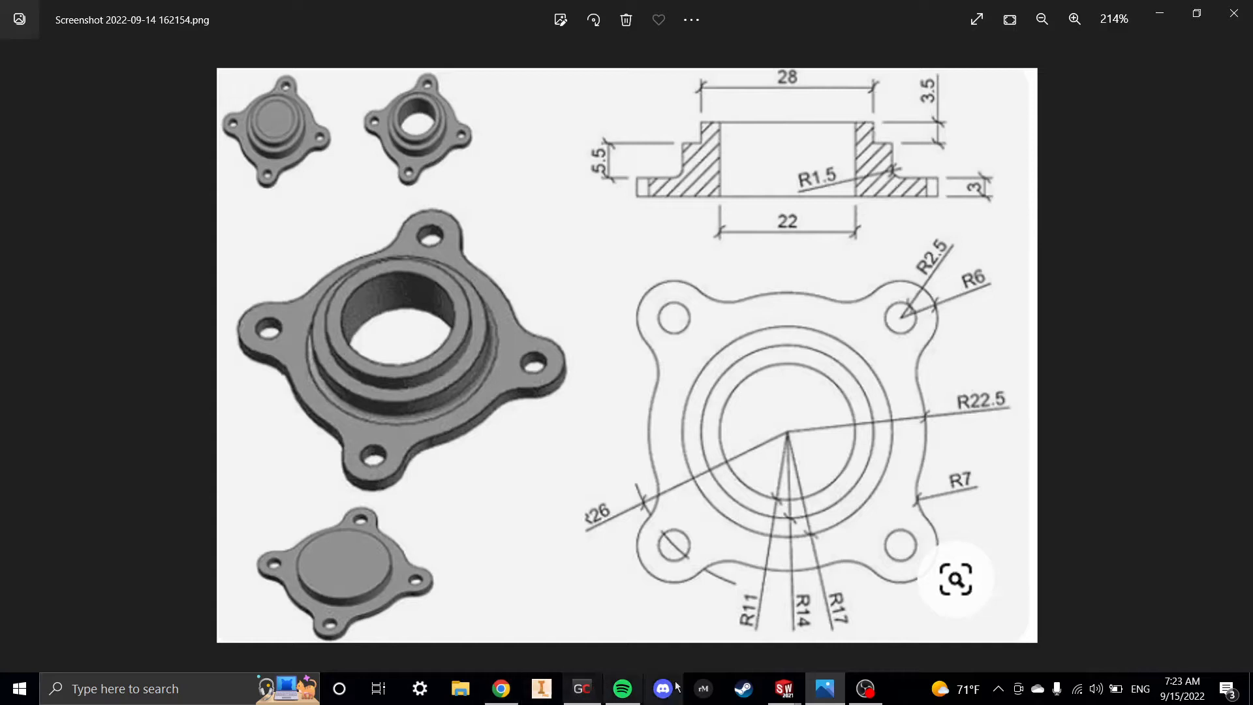
pyautogui.moveTo(792, 687)
pyautogui.click(813, 624)
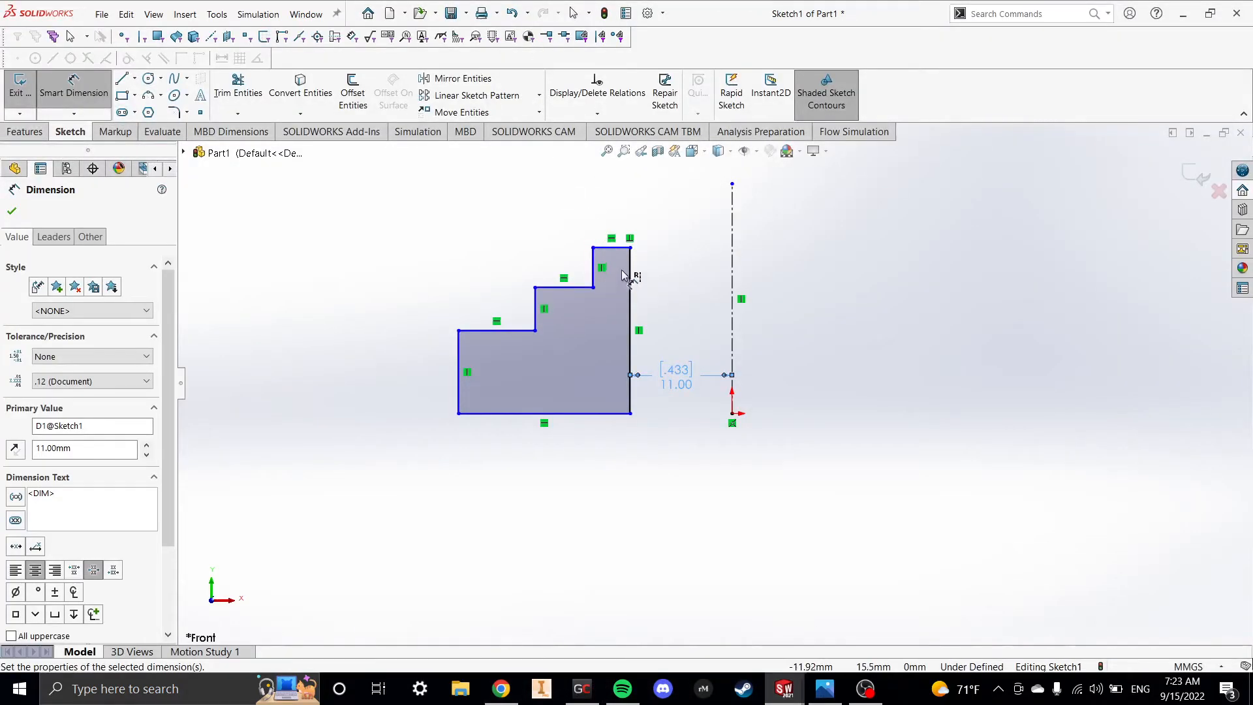
# - Dimension the height of the profile's uppermost step as 3.5 mm
pyautogui.click(593, 267)
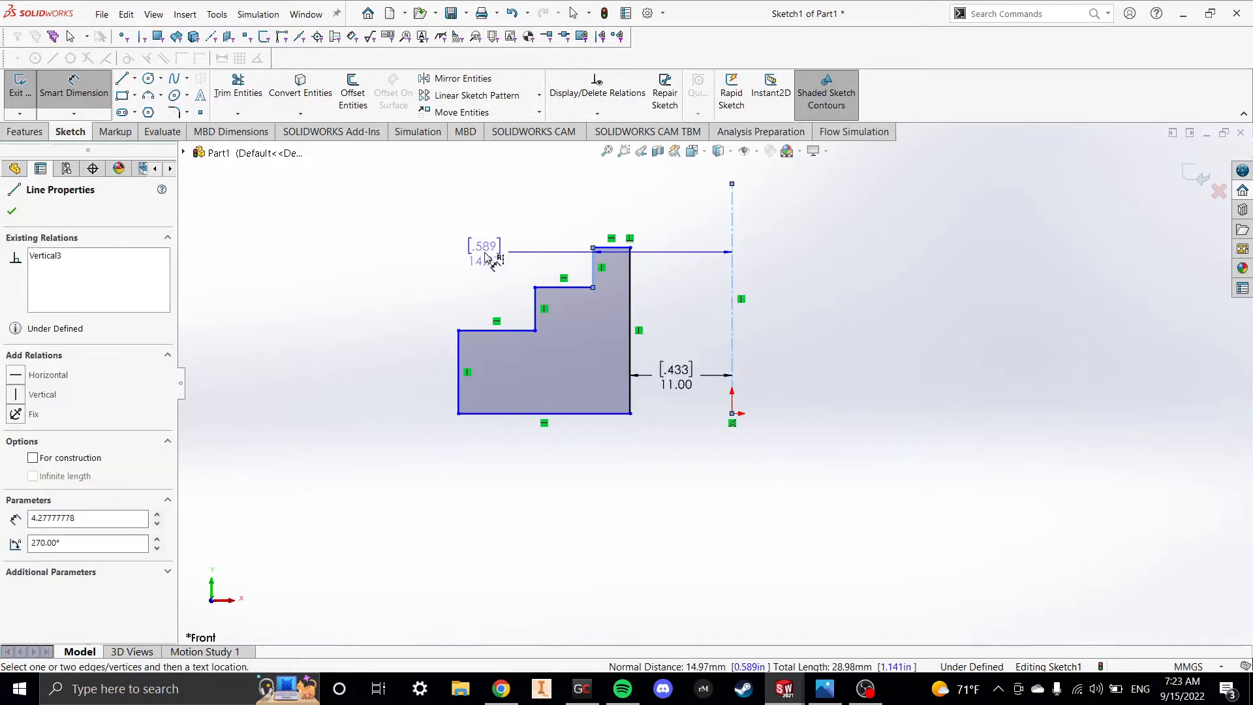
pyautogui.press('Escape')
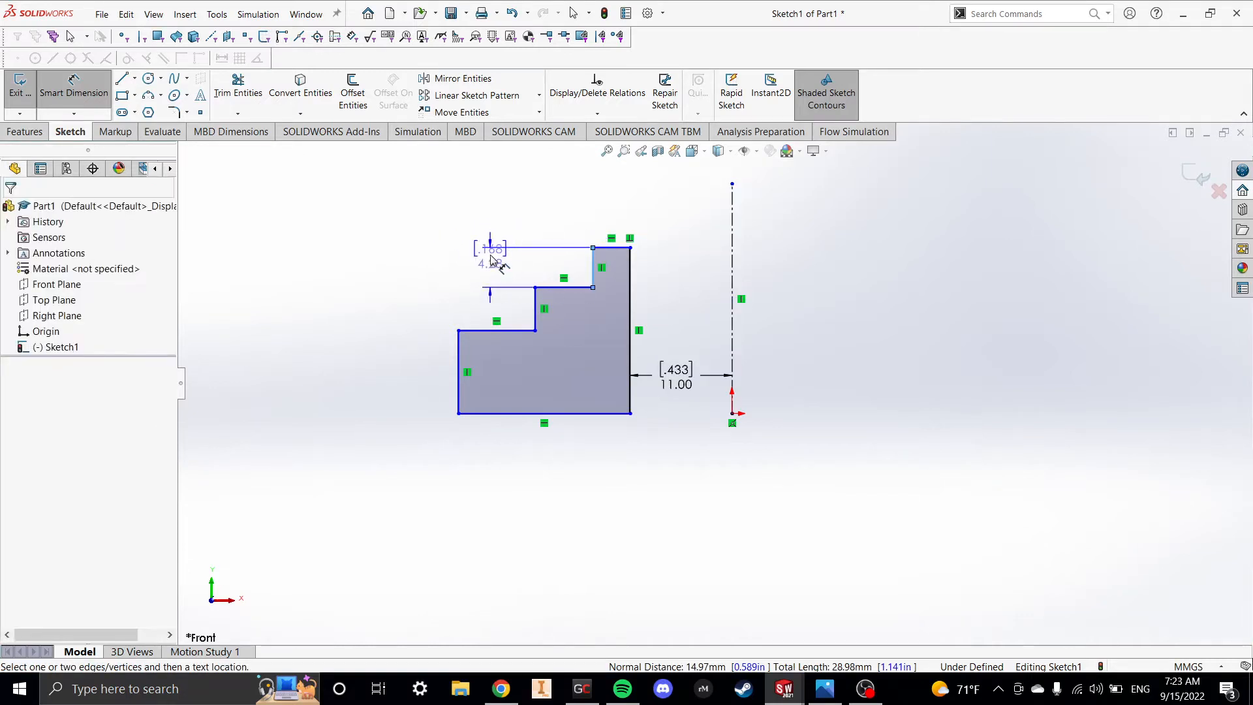
pyautogui.click(540, 267)
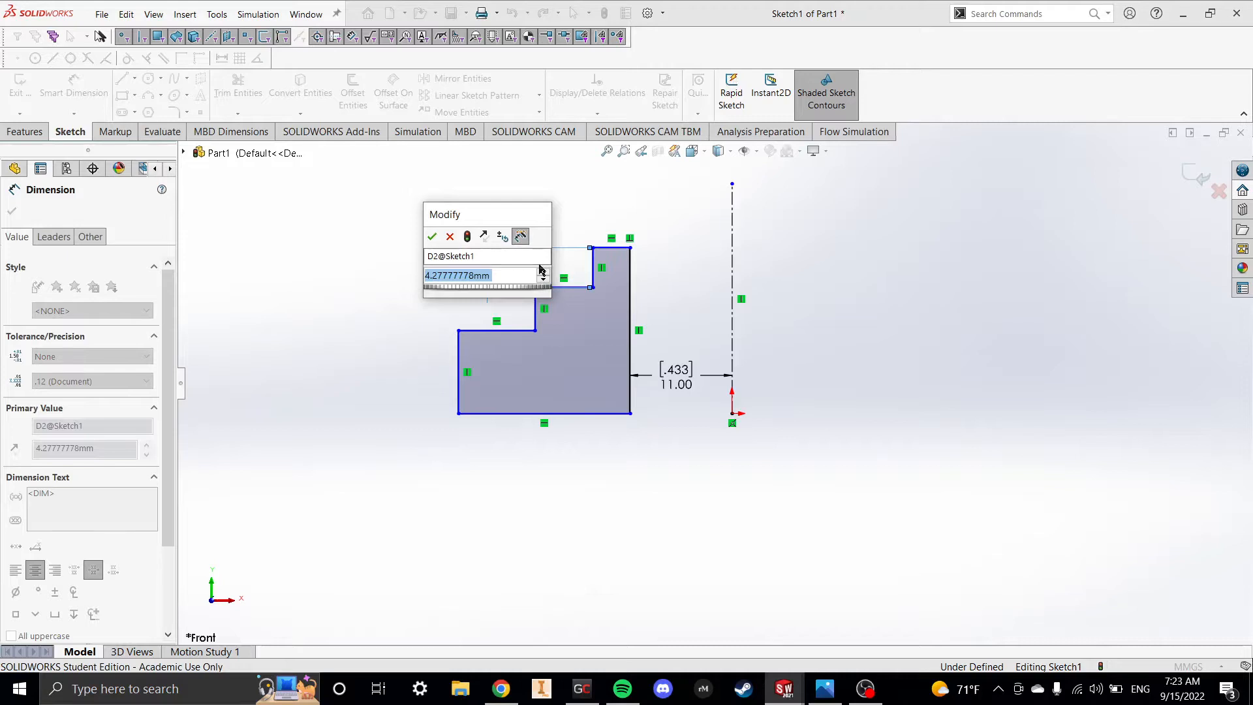
pyautogui.write('3.5mm')
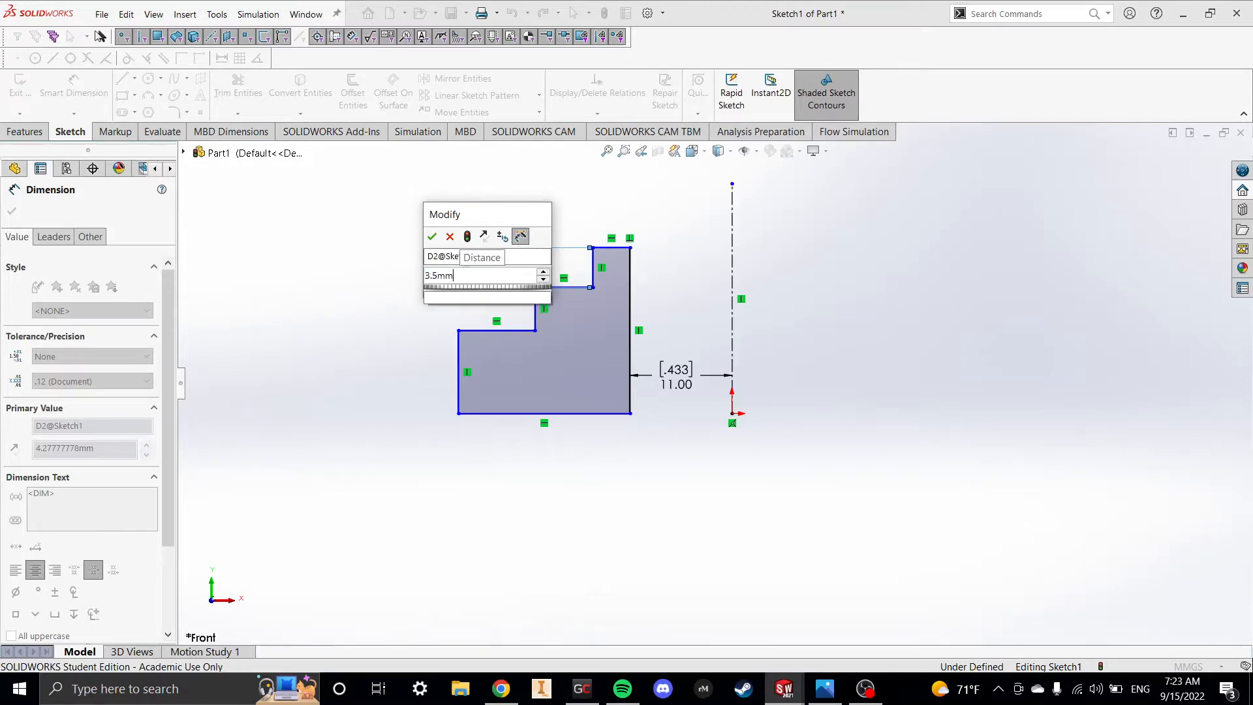
pyautogui.press('Return')
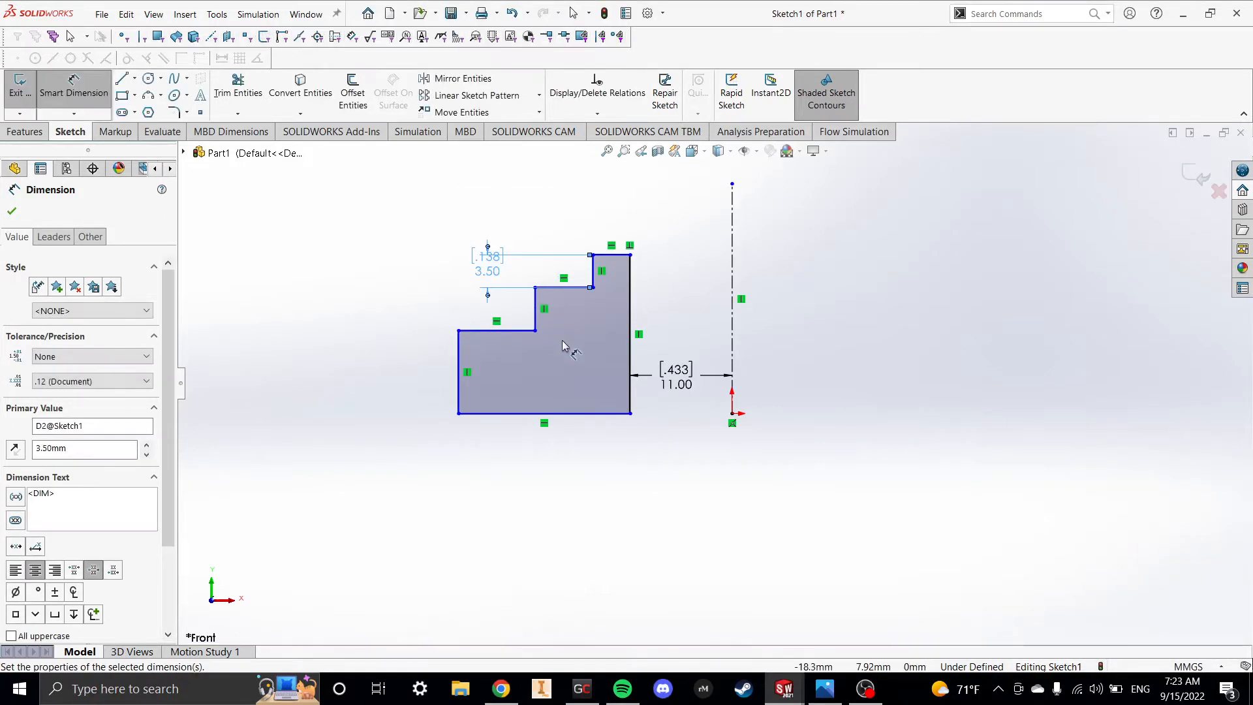
# - Dimension the height of the profile's middle step as 5.5 mm
pyautogui.click(539, 312)
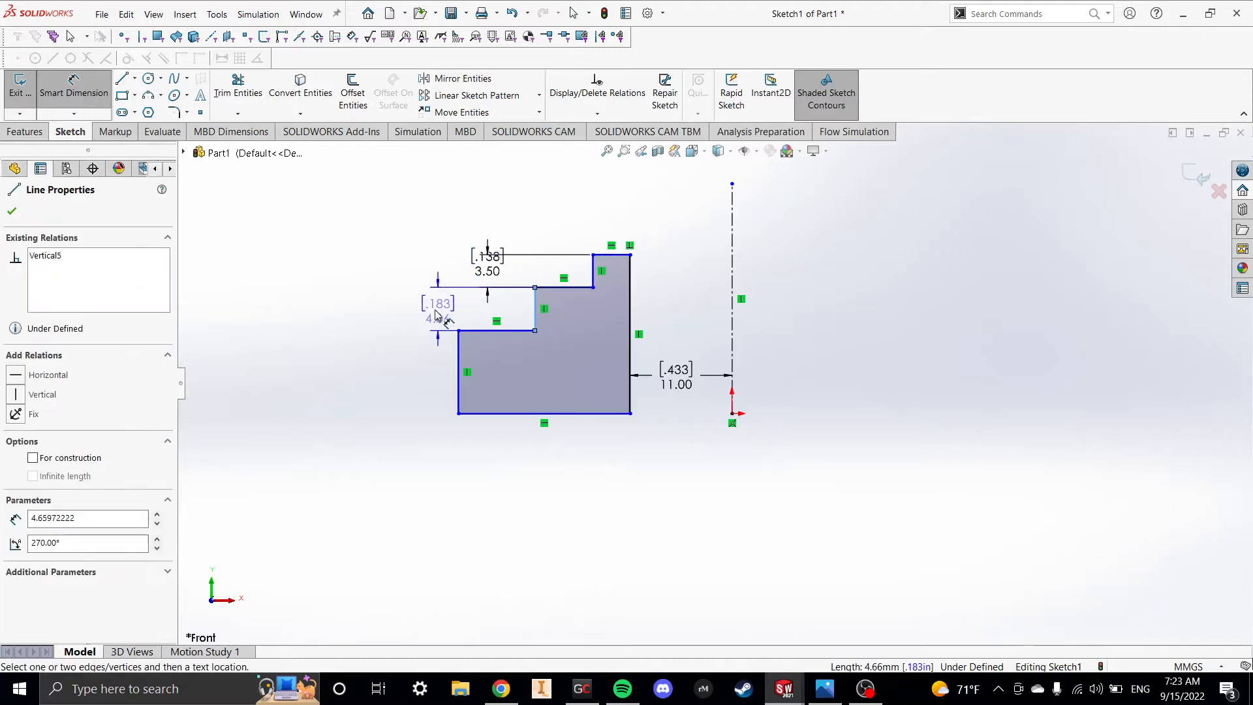
pyautogui.click(437, 315)
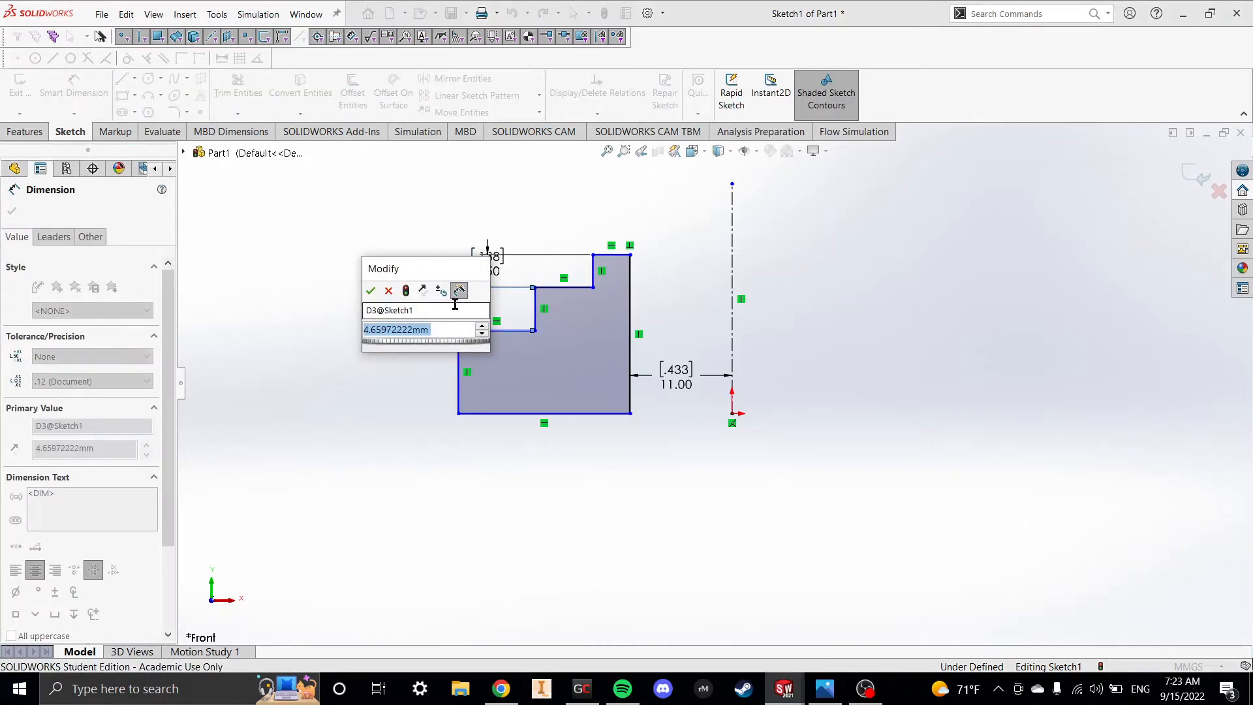
pyautogui.write('5.5mm')
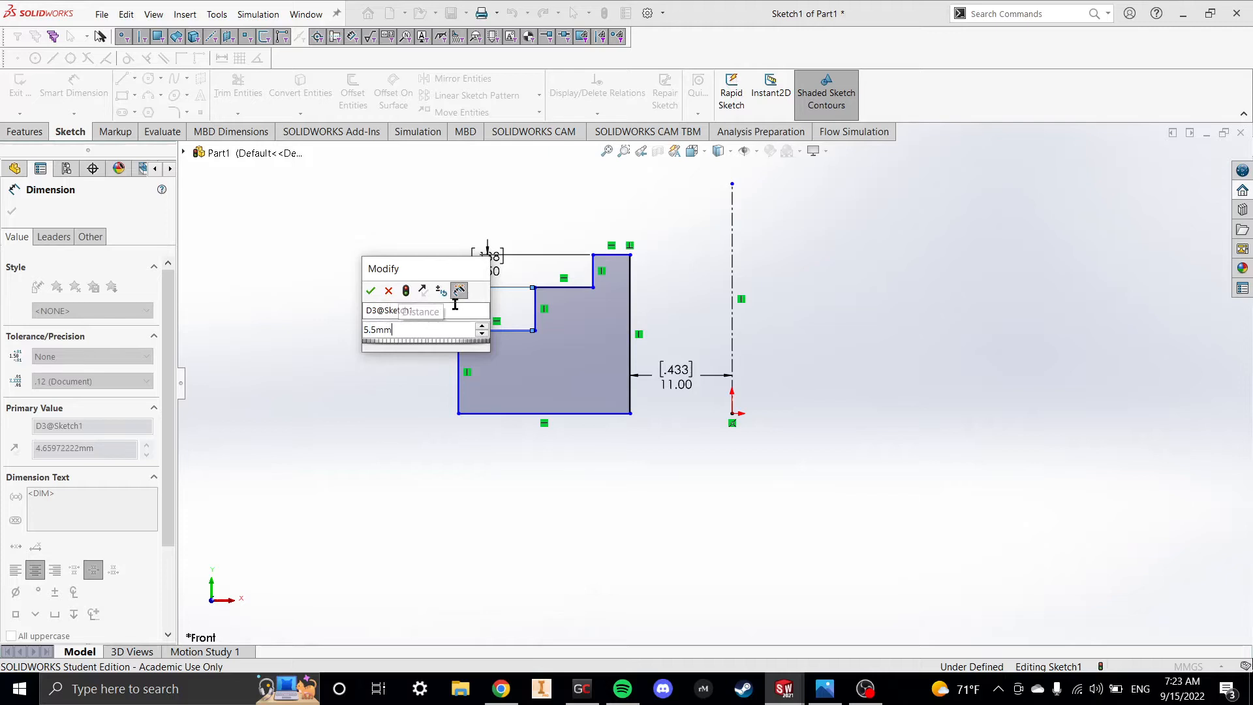
pyautogui.press('Return')
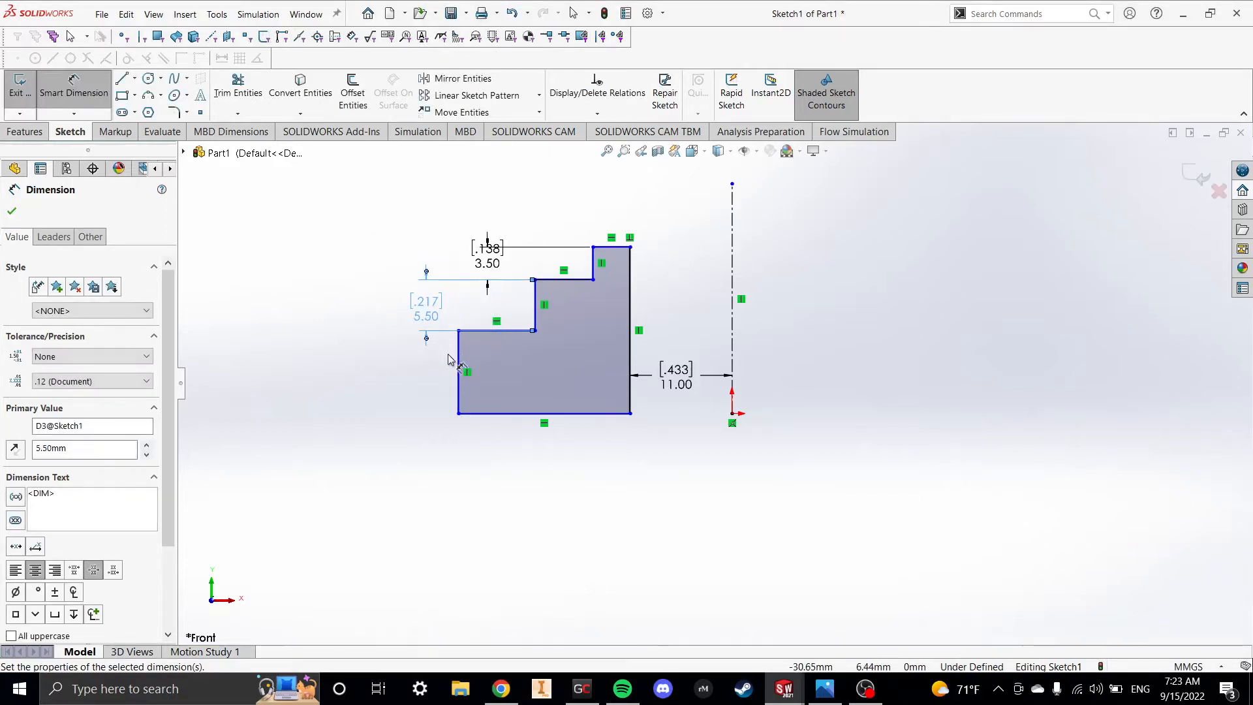
# - Dimension the outermost vertical edge at the base of the profile as 3 mm
pyautogui.click(463, 367)
pyautogui.click(401, 363)
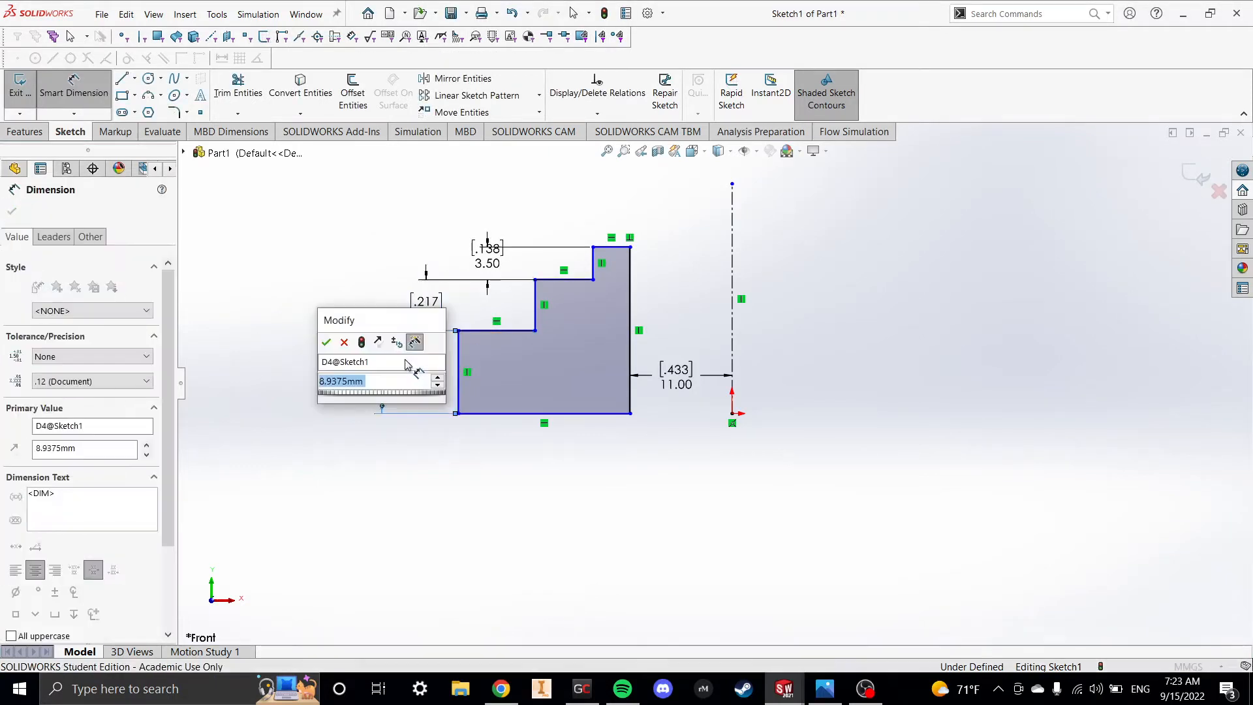
pyautogui.write('3mm')
pyautogui.press('Return')
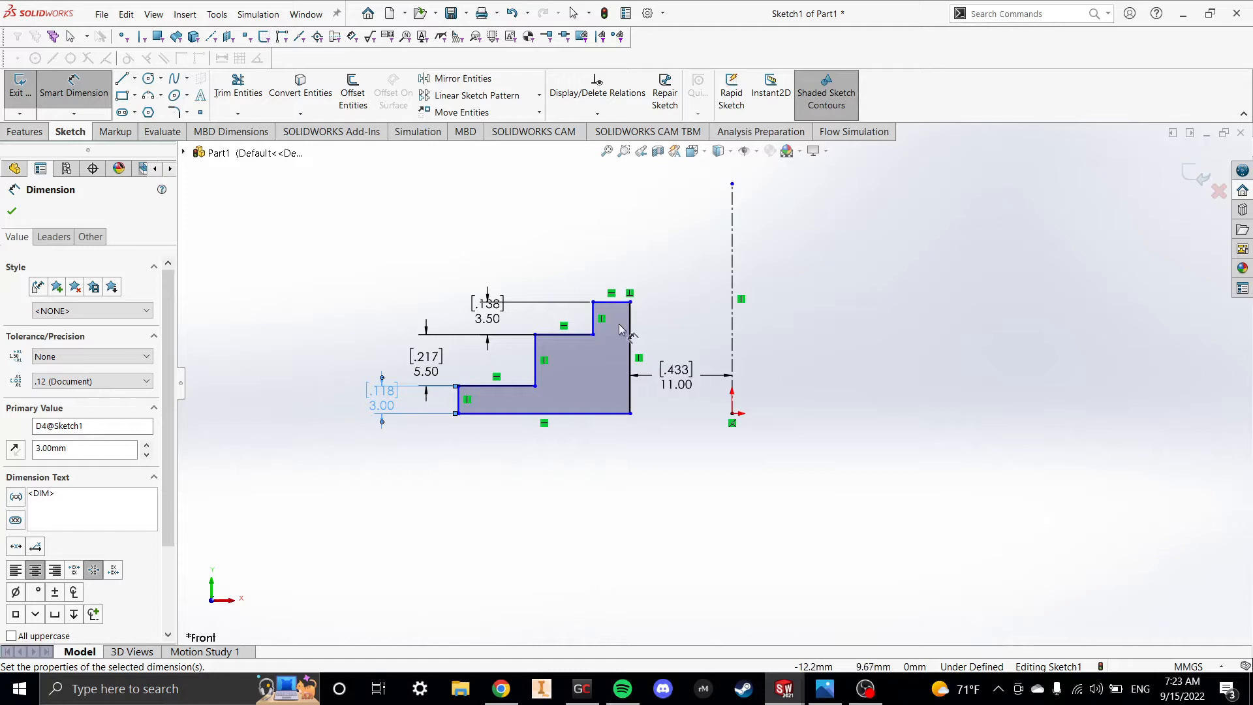
# - Dimension the width of the profile's uppermost horizontal edge as 3 mm
pyautogui.scroll(-2, 621, 331)
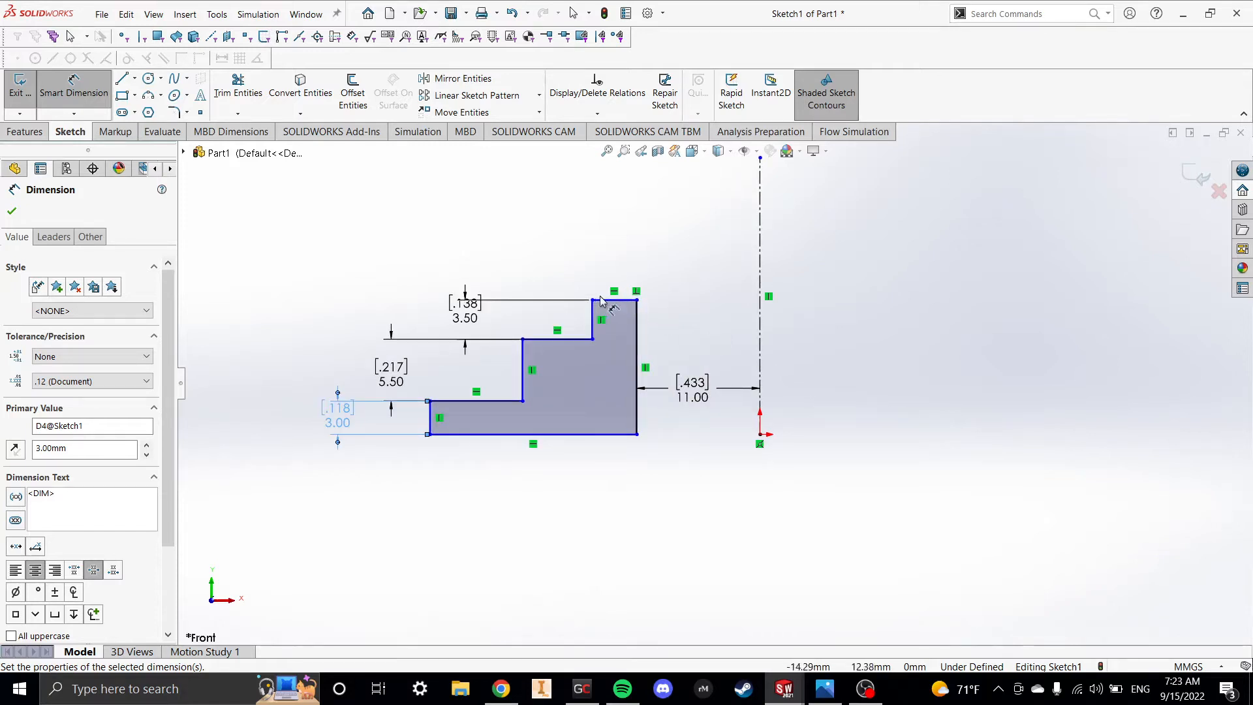
pyautogui.click(612, 300)
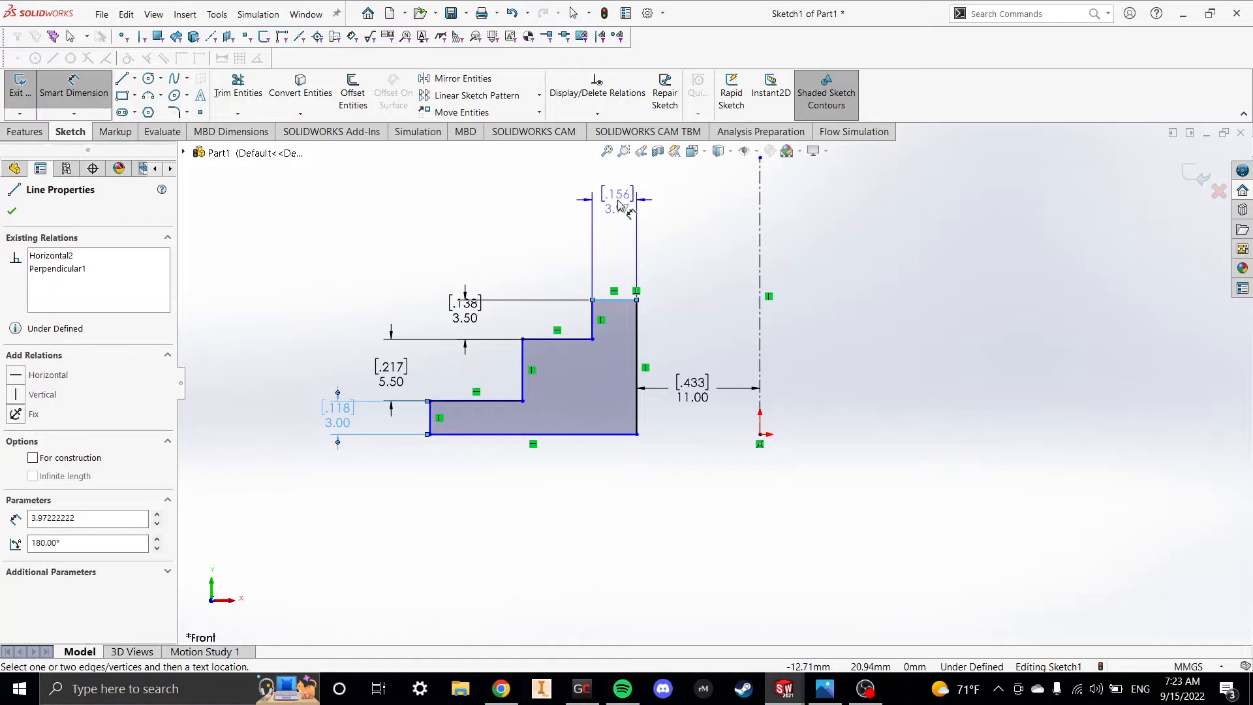
pyautogui.click(617, 209)
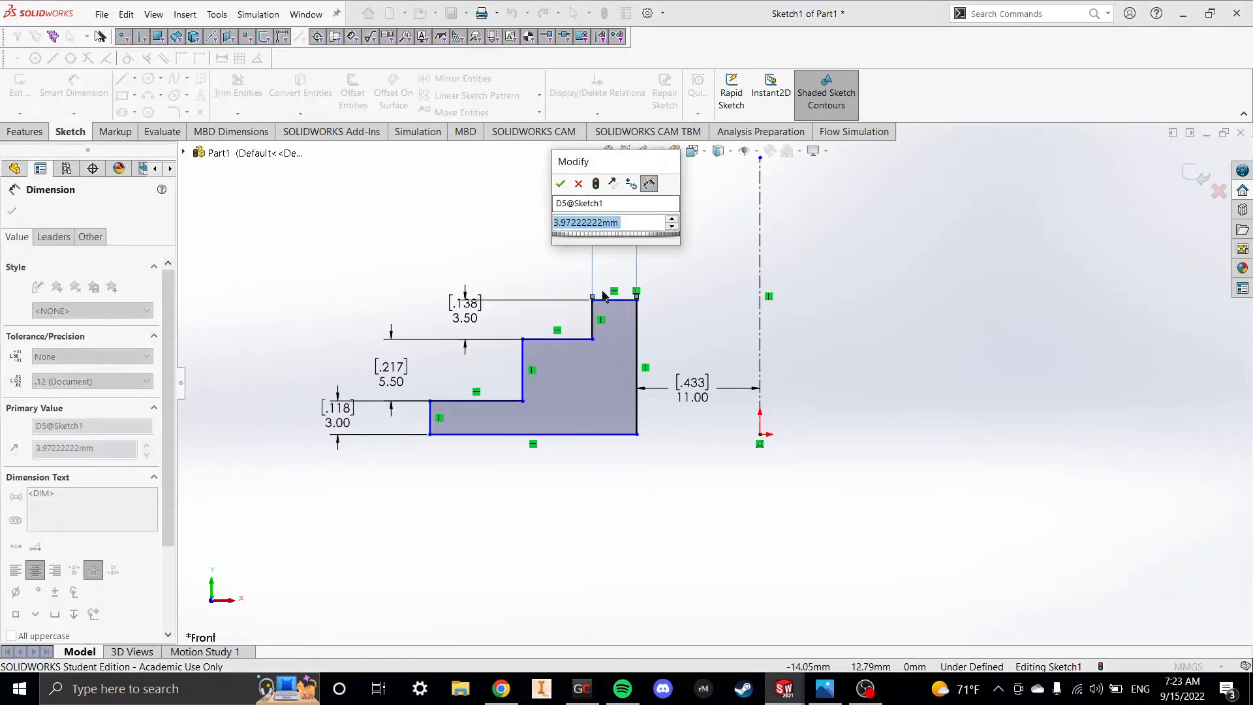
pyautogui.write('3')
pyautogui.press('Return')
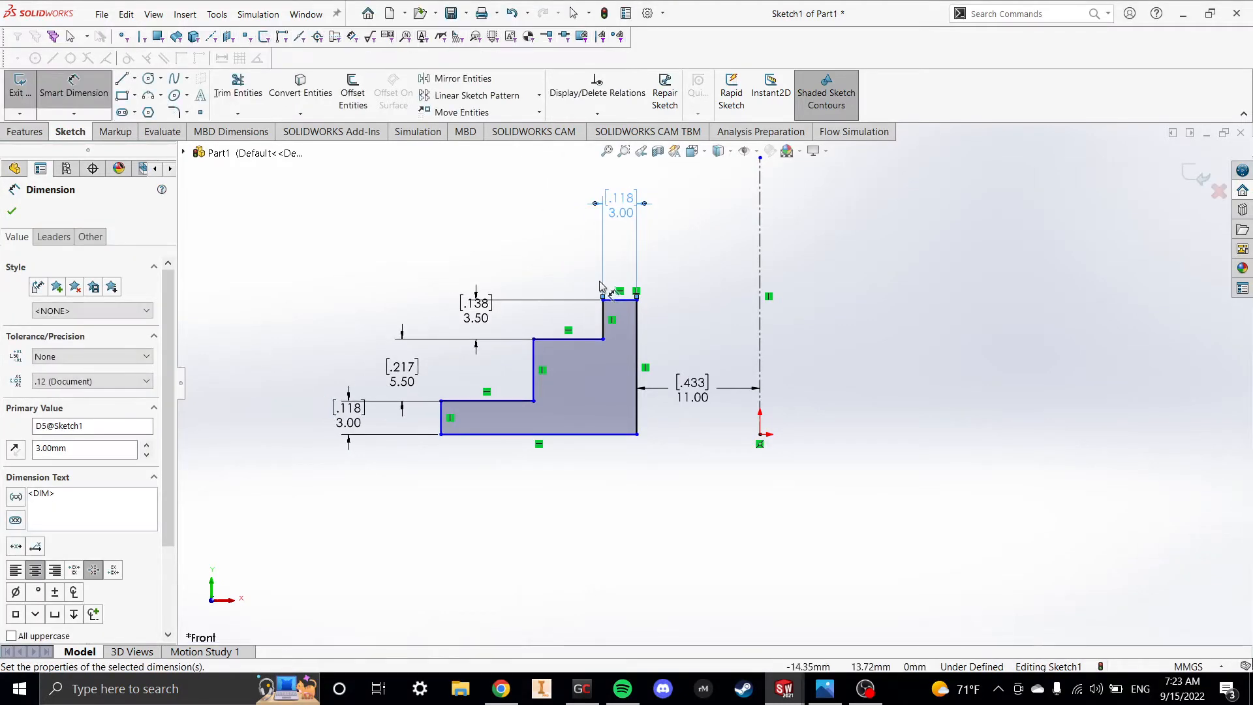
# - Dimension the horizontal ledge of the profile's middle step as 3 mm wide
pyautogui.click(576, 339)
pyautogui.click(559, 250)
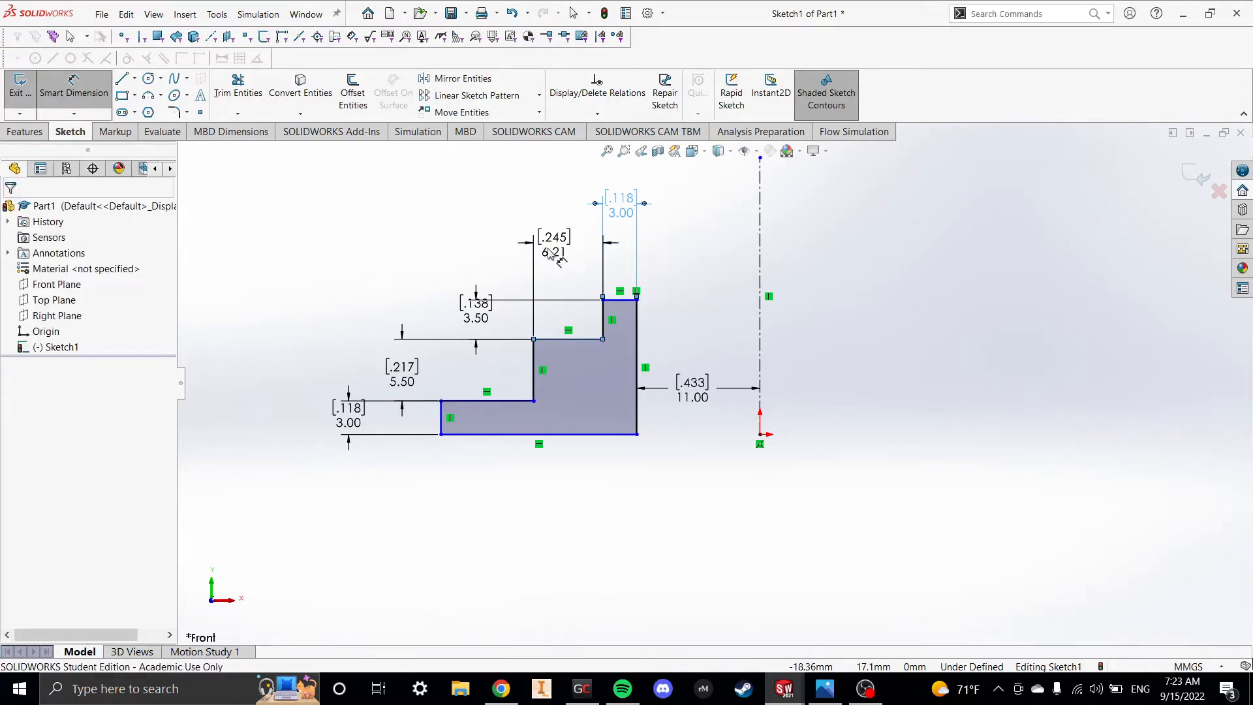
pyautogui.write('3.00mm')
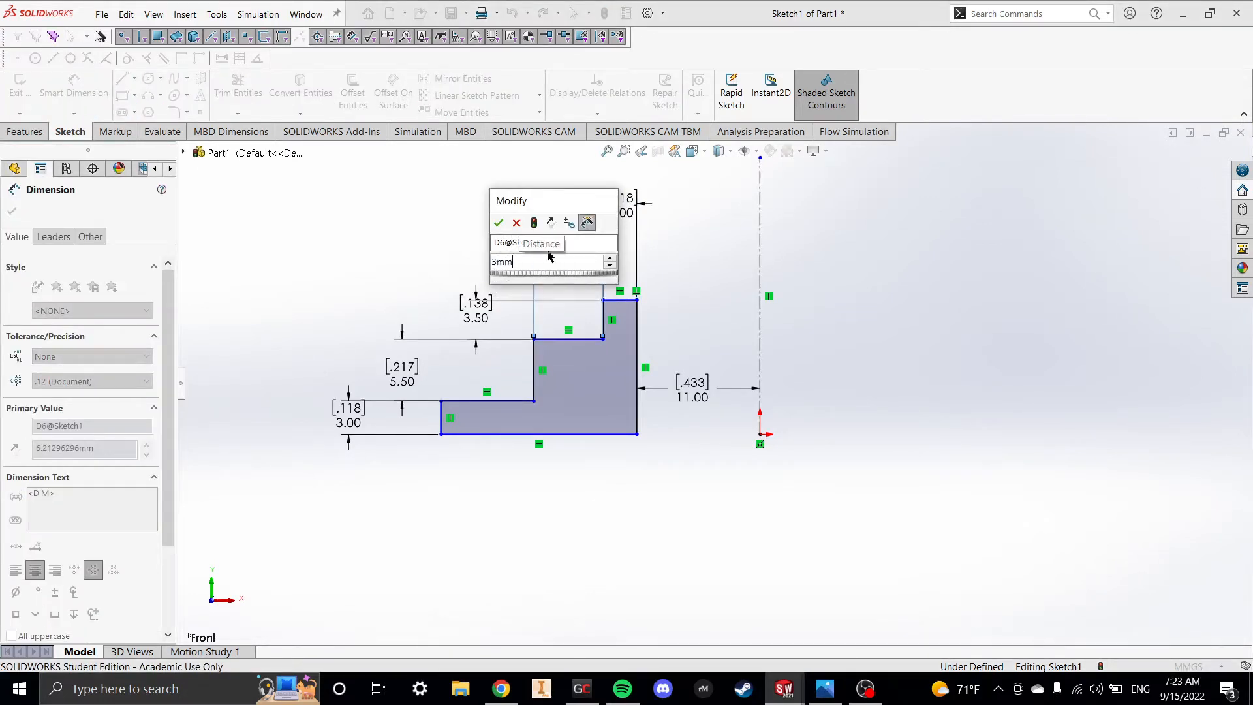
pyautogui.press('Return')
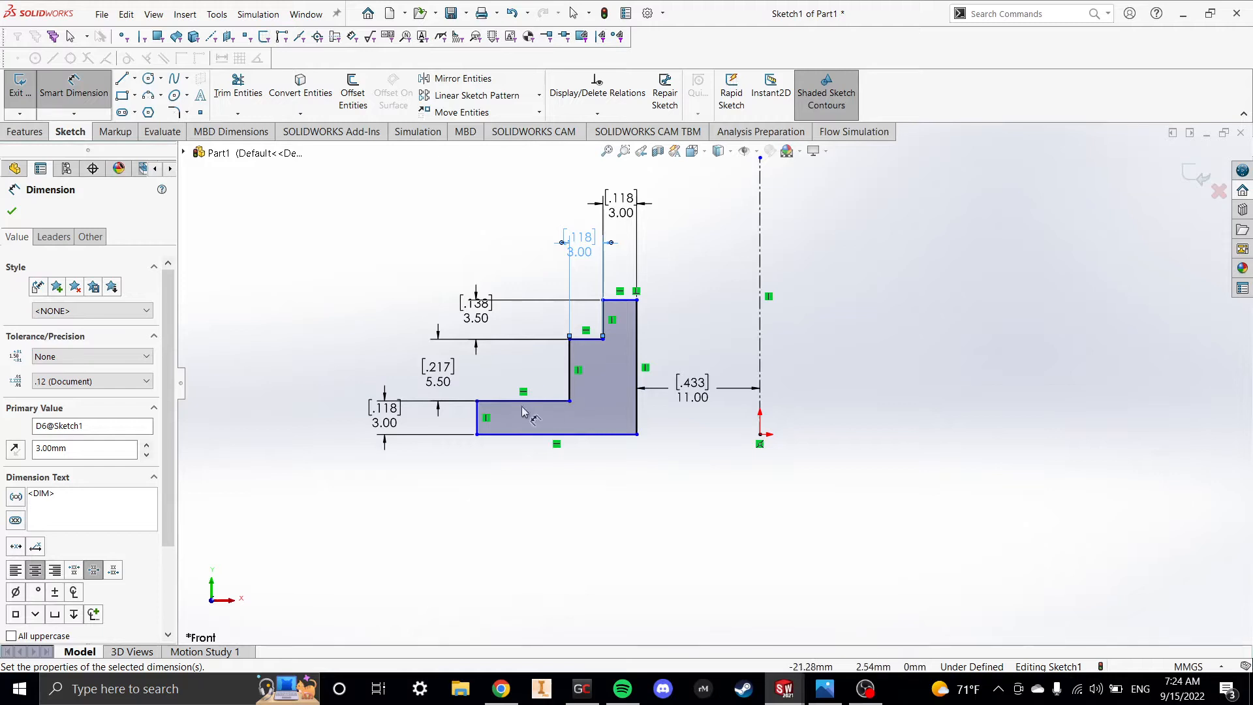
# - Dimension the distance from the profile's outermost vertical edge to the centerline as 22.5 mm
pyautogui.click(760, 410)
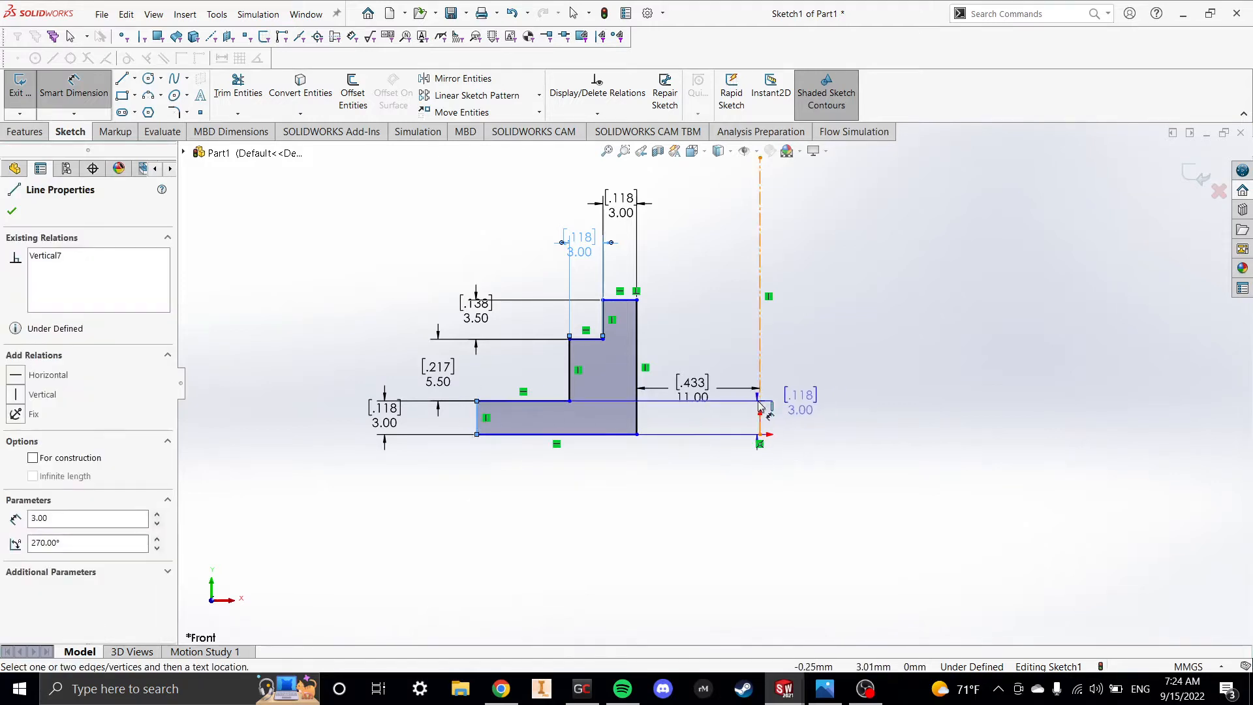
pyautogui.click(760, 379)
pyautogui.click(636, 459)
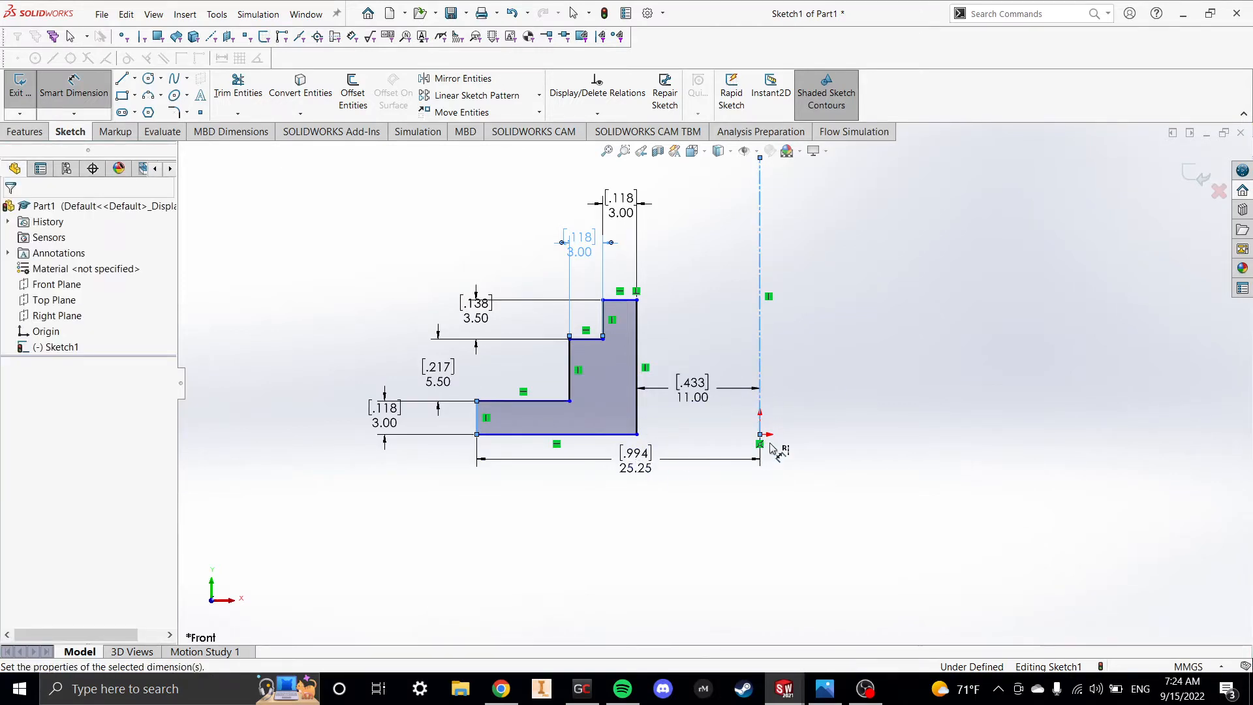
pyautogui.write('22.5')
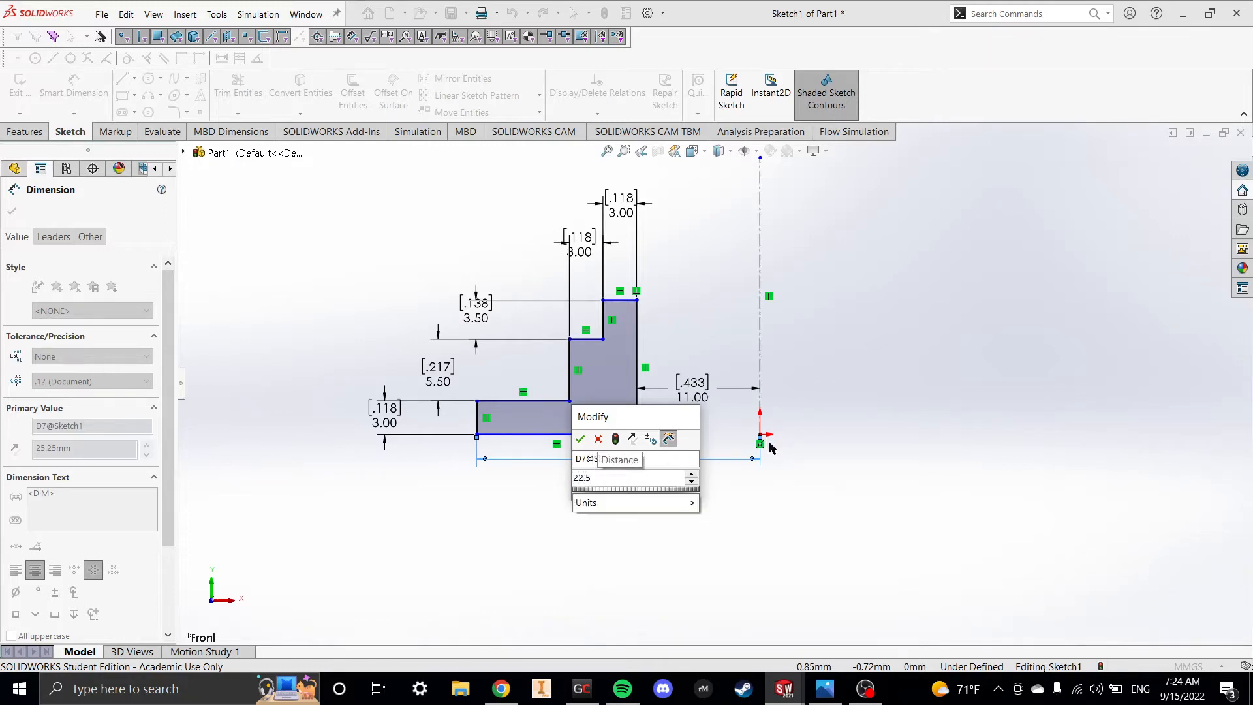
pyautogui.press('Return')
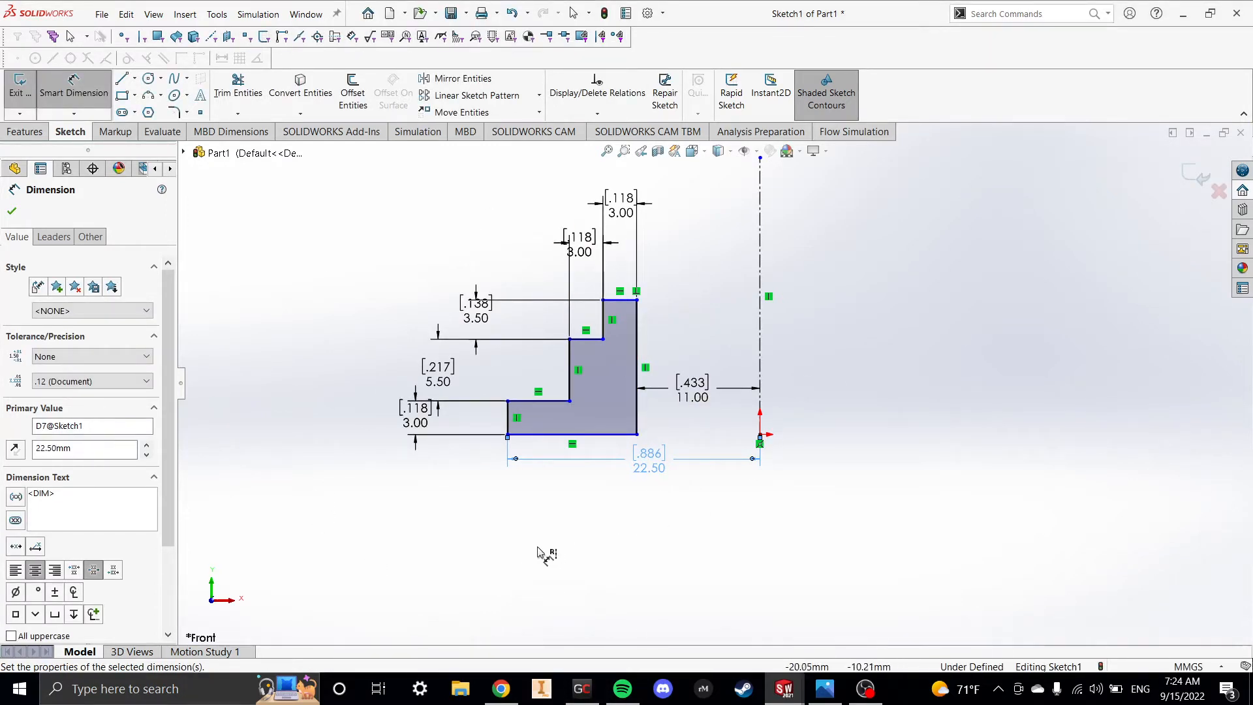
# - Compare the profile with the reference drawing, and revolve it 360 degrees about the centerline into a solid
pyautogui.click(826, 690)
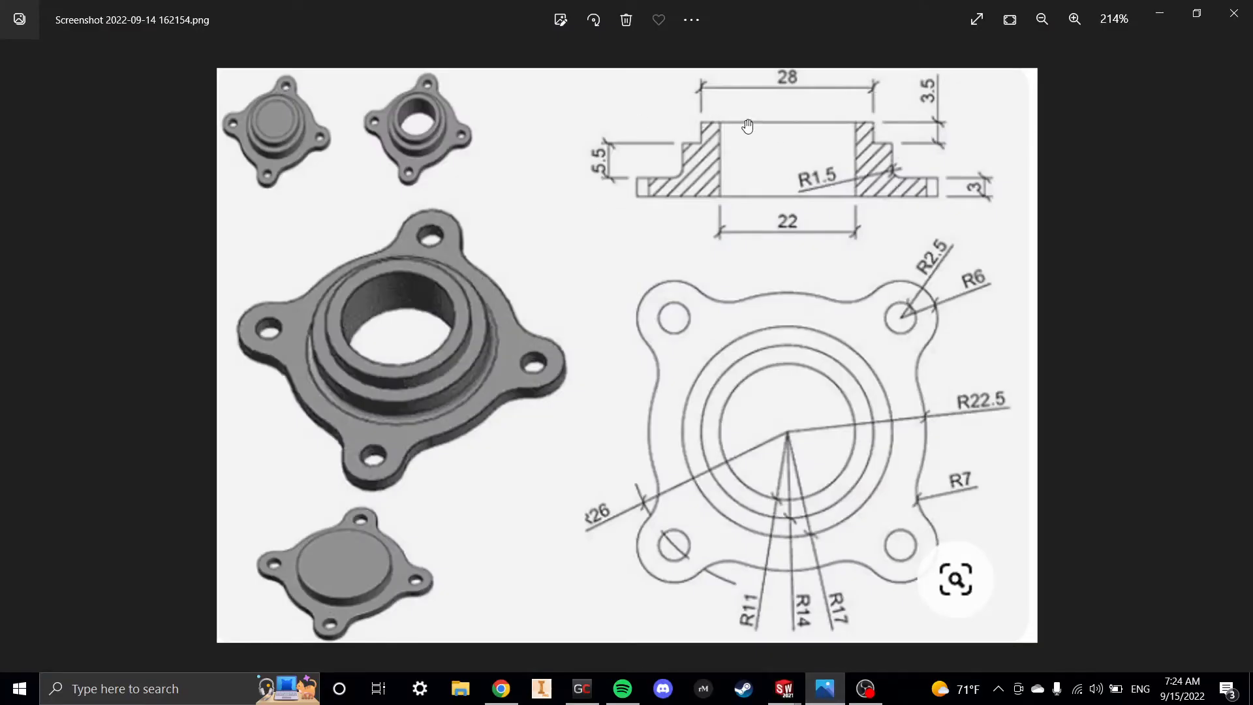
pyautogui.click(1161, 14)
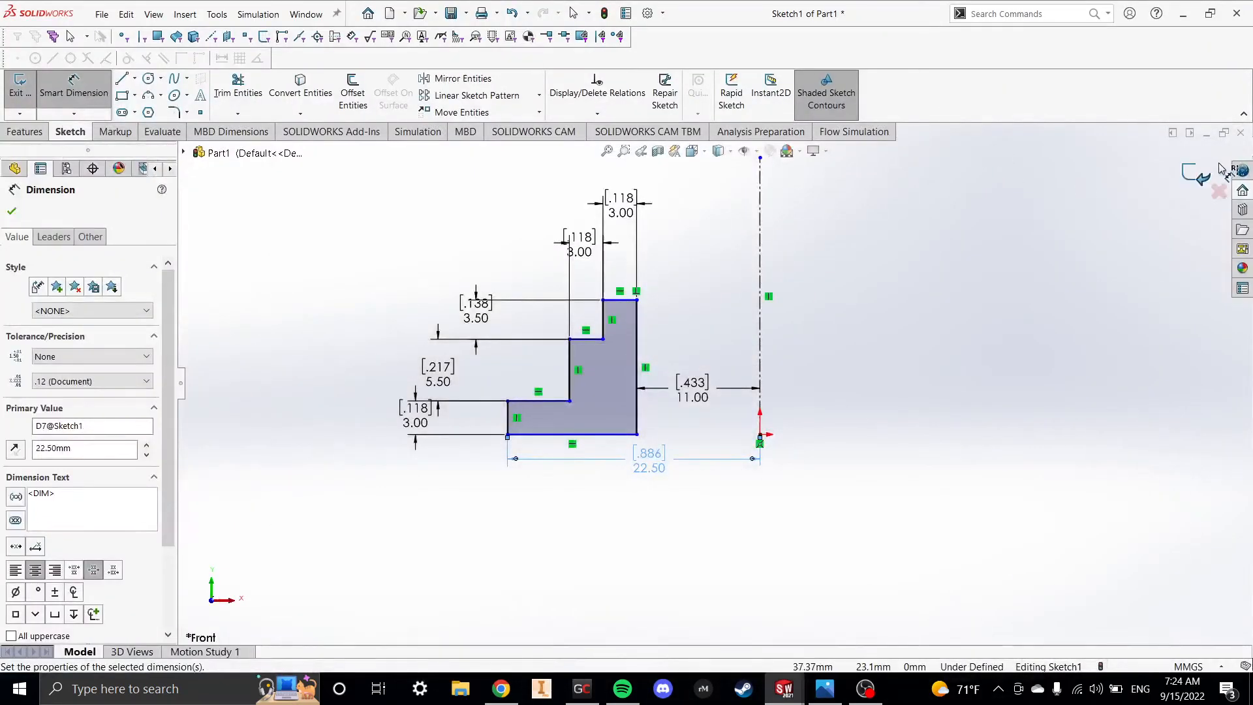
pyautogui.click(1196, 177)
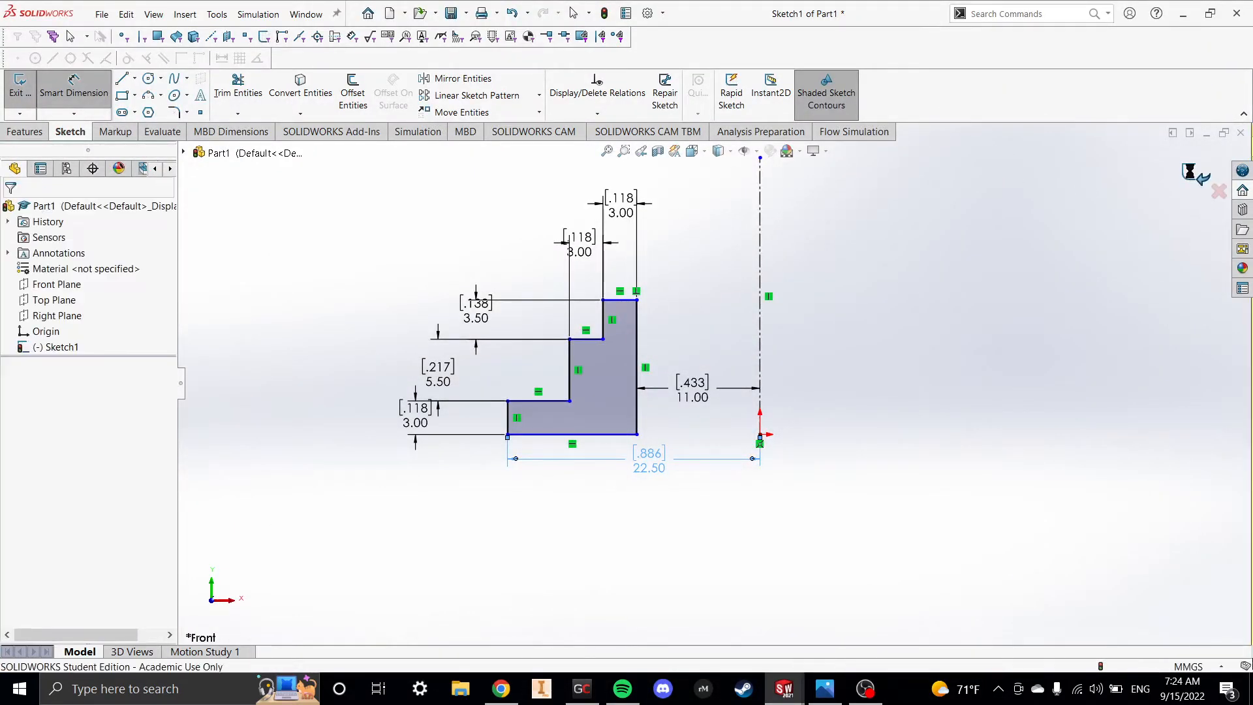
pyautogui.click(26, 132)
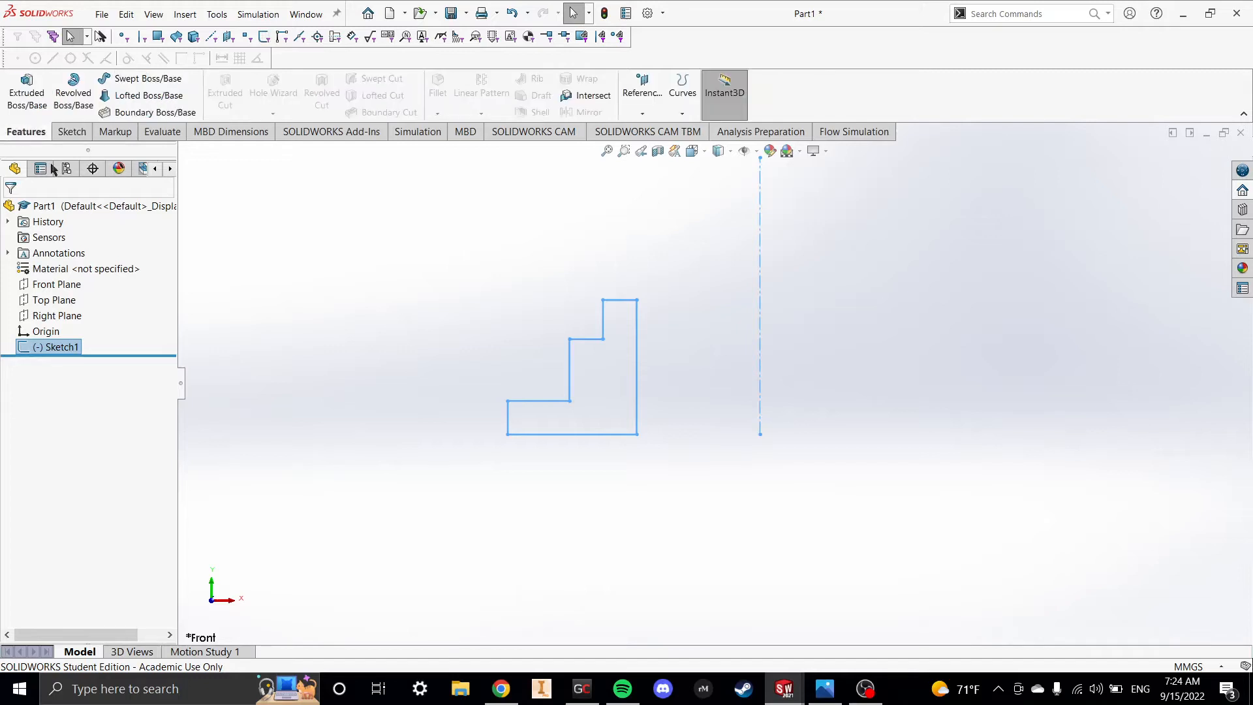
pyautogui.click(75, 88)
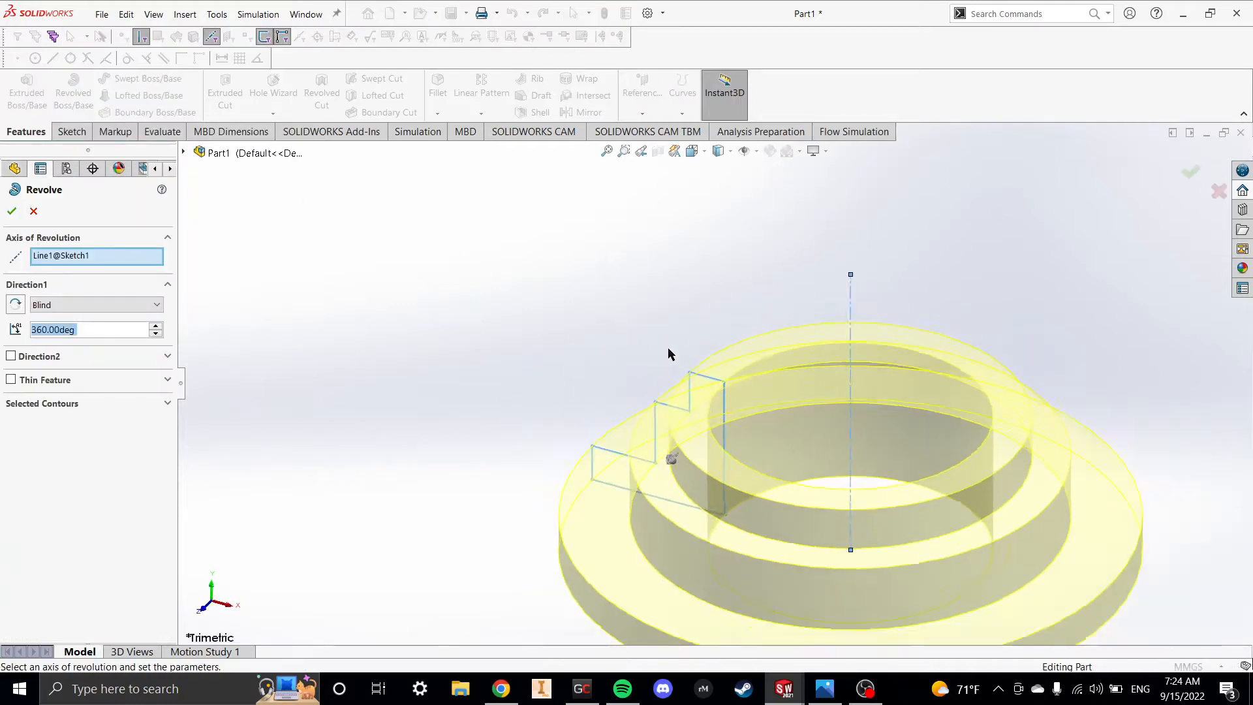
pyautogui.scroll(-3, 789, 424)
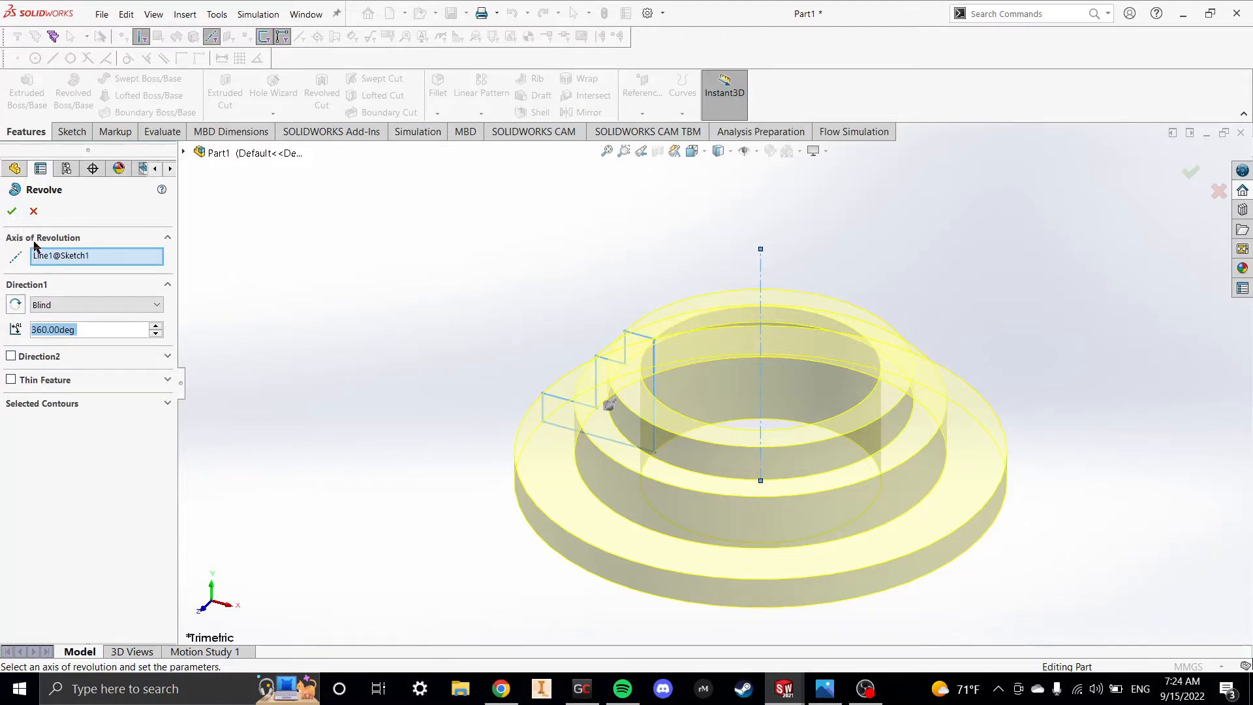
pyautogui.click(13, 212)
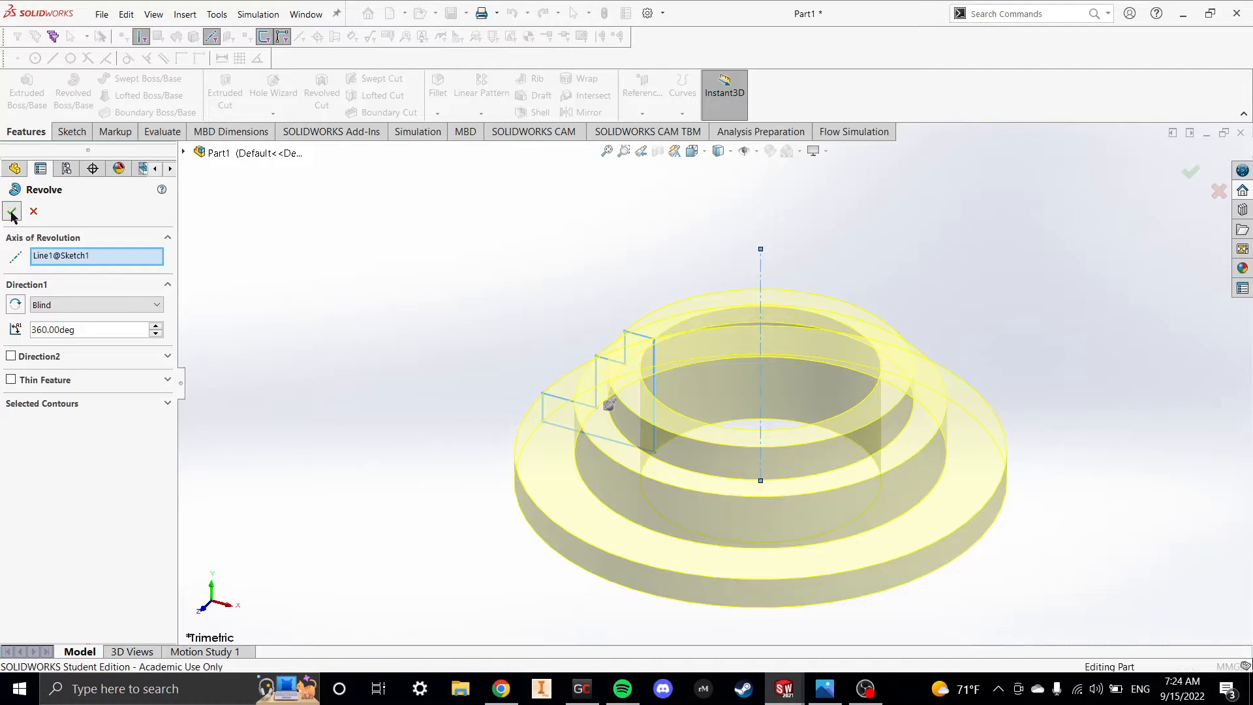
pyautogui.scroll(3, 861, 418)
pyautogui.scroll(-3, 779, 464)
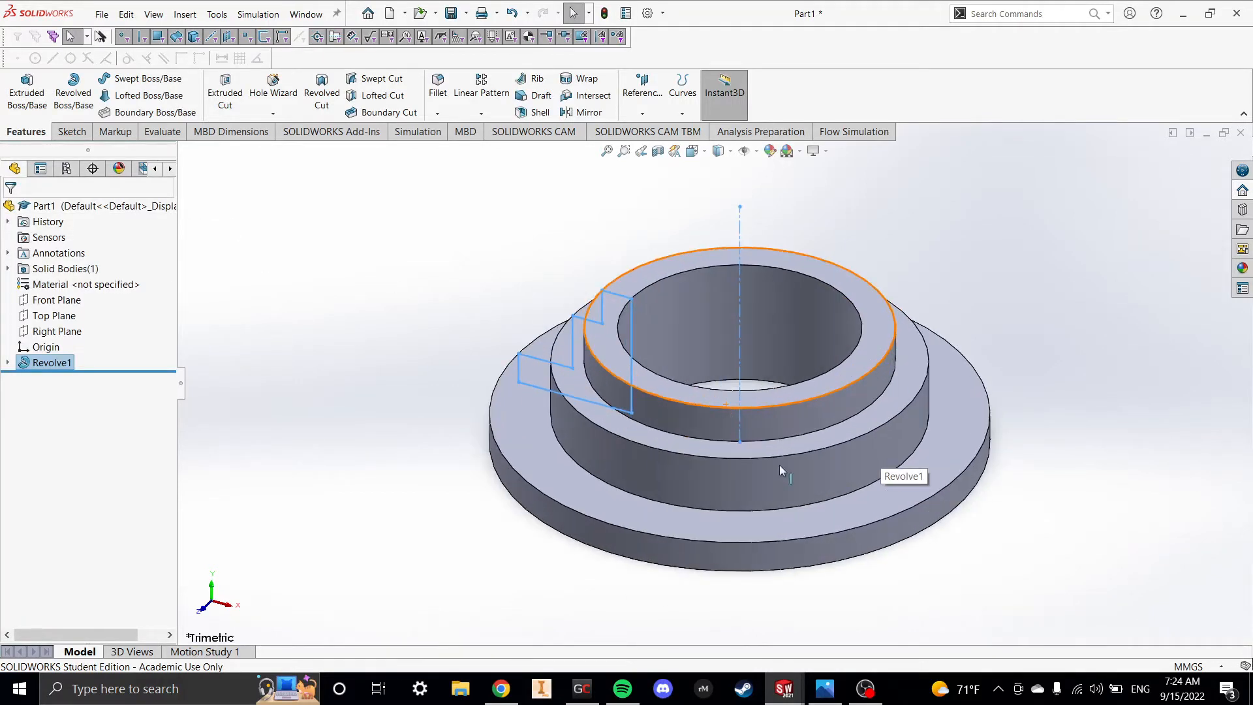
# - Check the lobed flange outline in the reference screenshot, and switch back to the SOLIDWORKS part
pyautogui.click(865, 688)
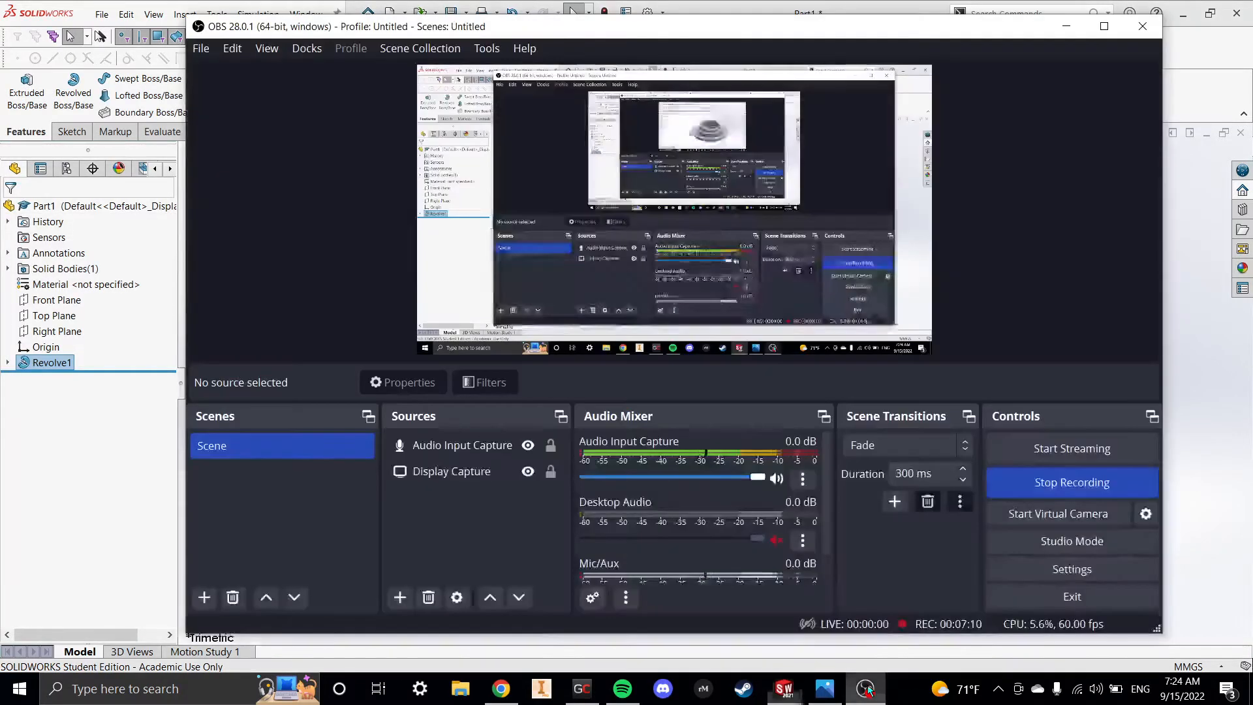
pyautogui.click(820, 687)
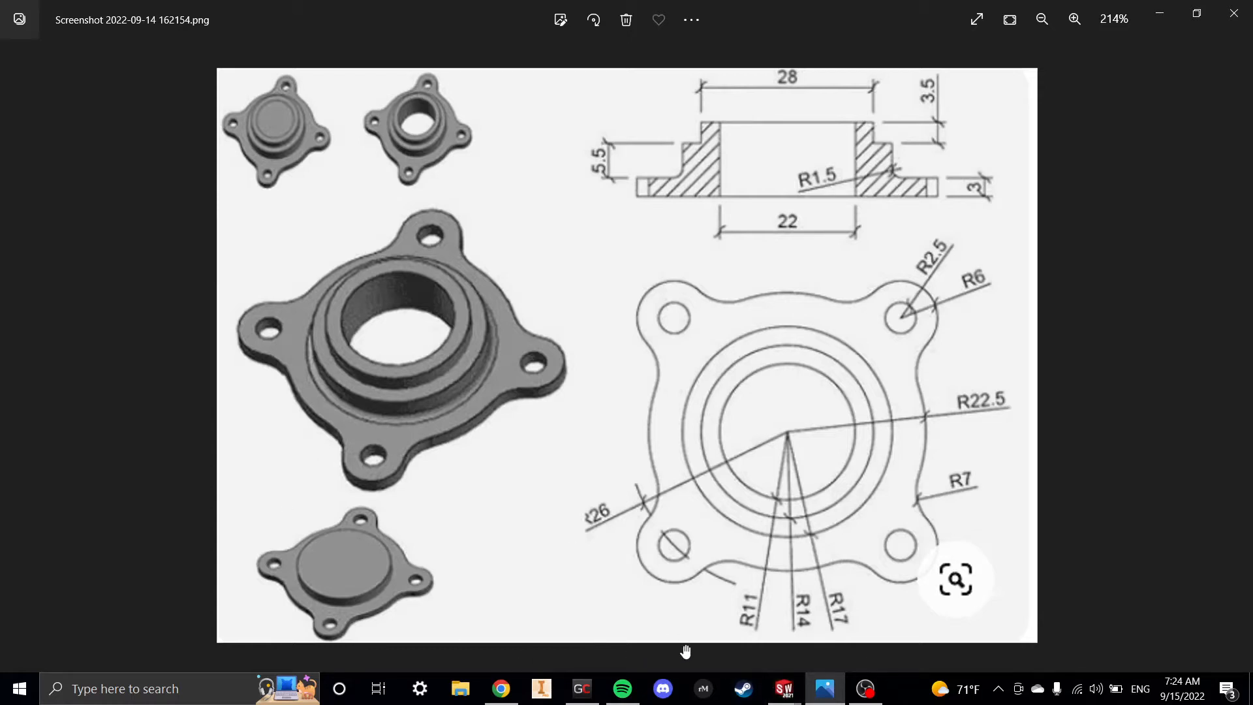
pyautogui.moveTo(784, 688)
pyautogui.click(820, 626)
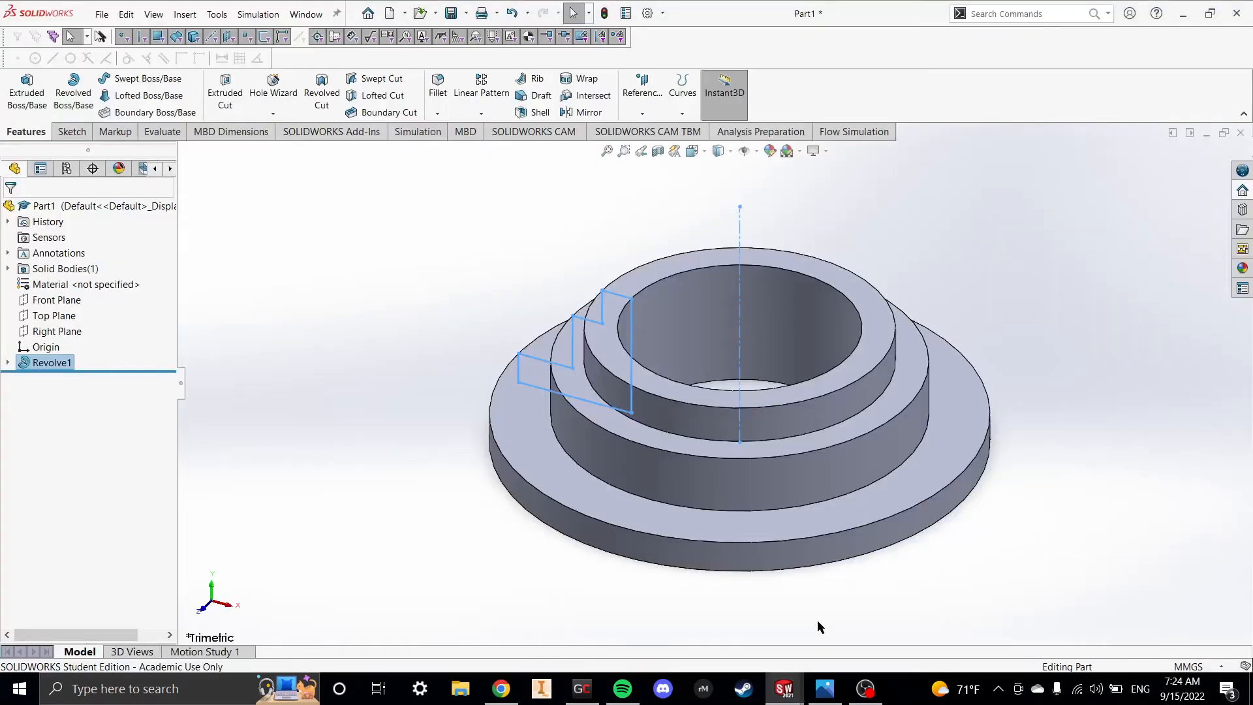
# - Start a new sketch on the flat underside face of the revolved body
pyautogui.click(439, 316)
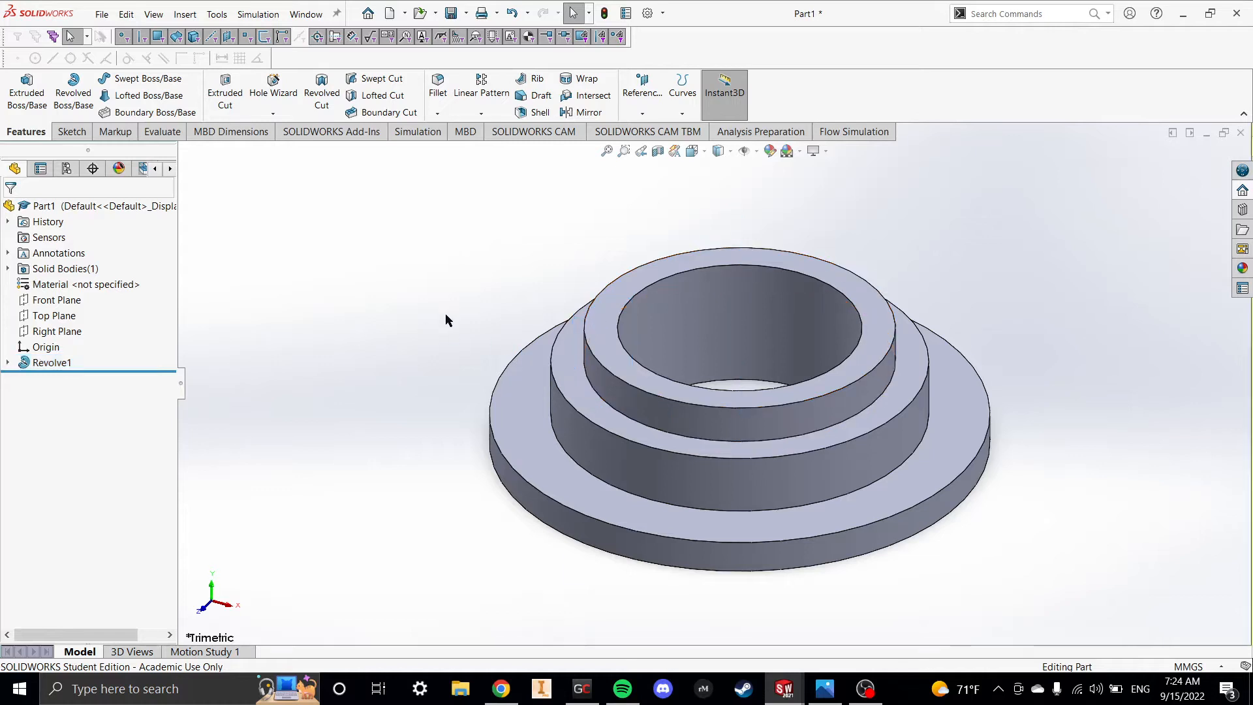
pyautogui.moveTo(445, 315); pyautogui.dragTo(434, 330, button='middle')
pyautogui.click(73, 130)
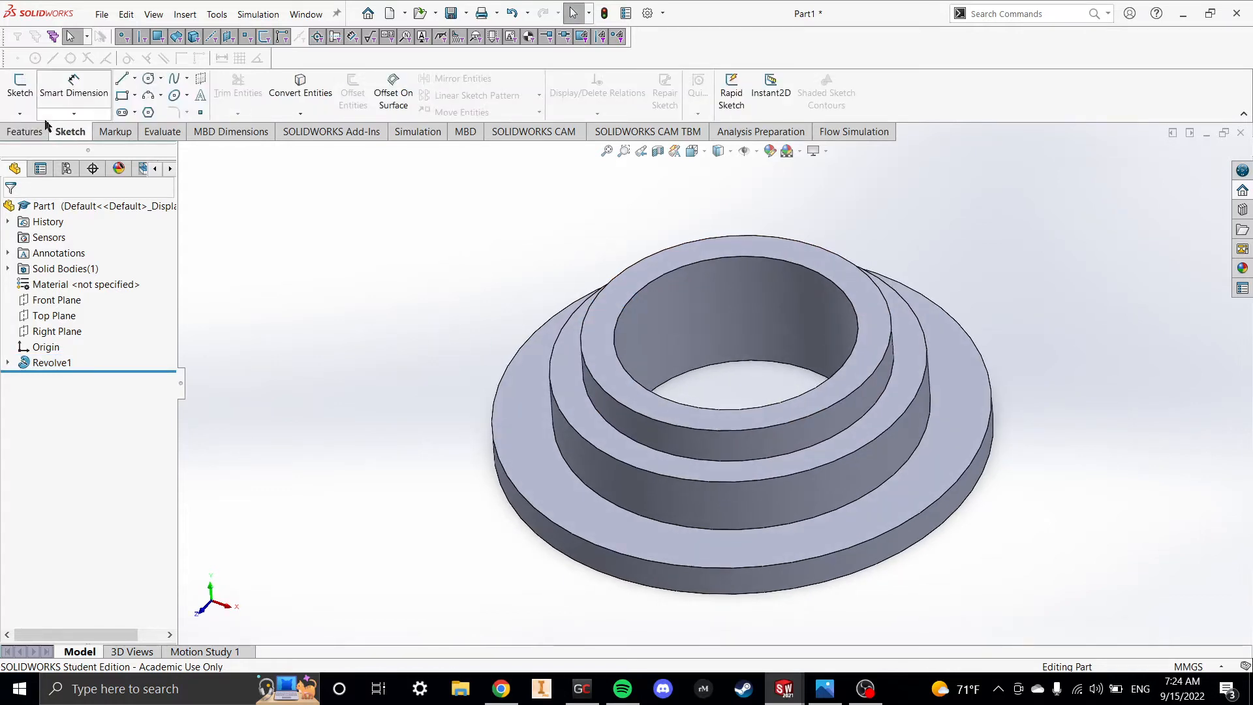
pyautogui.click(20, 92)
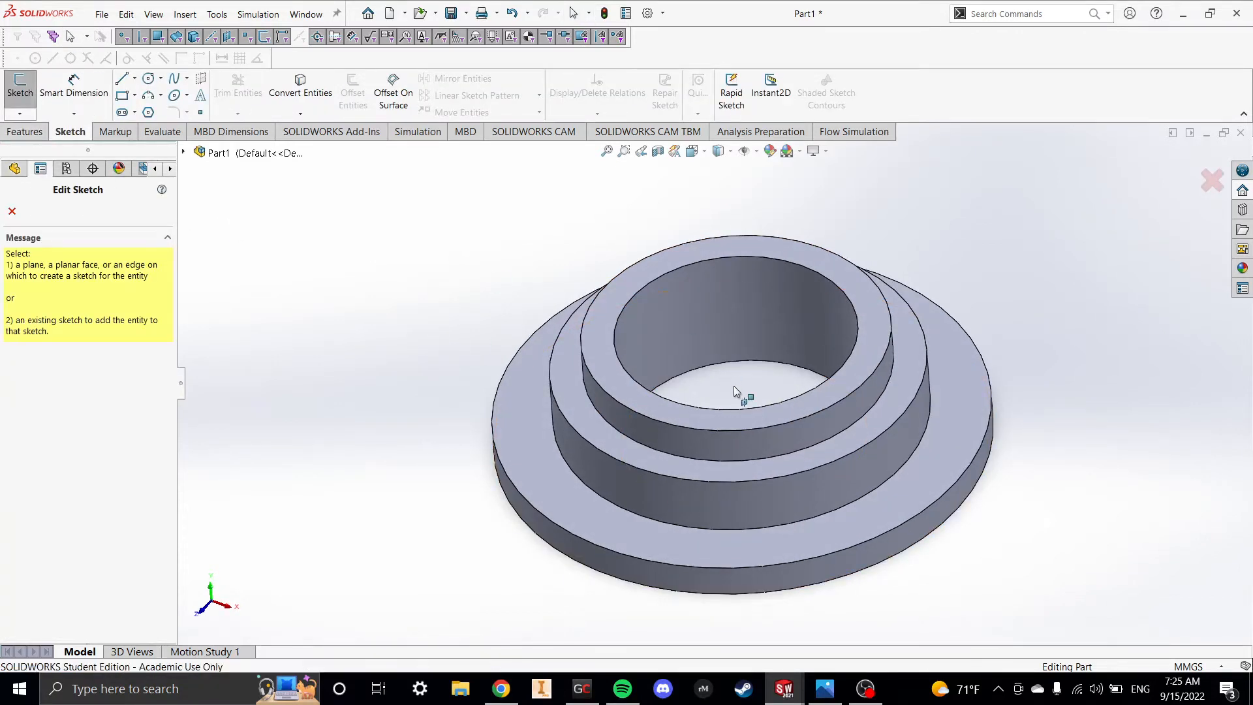
pyautogui.click(22, 170)
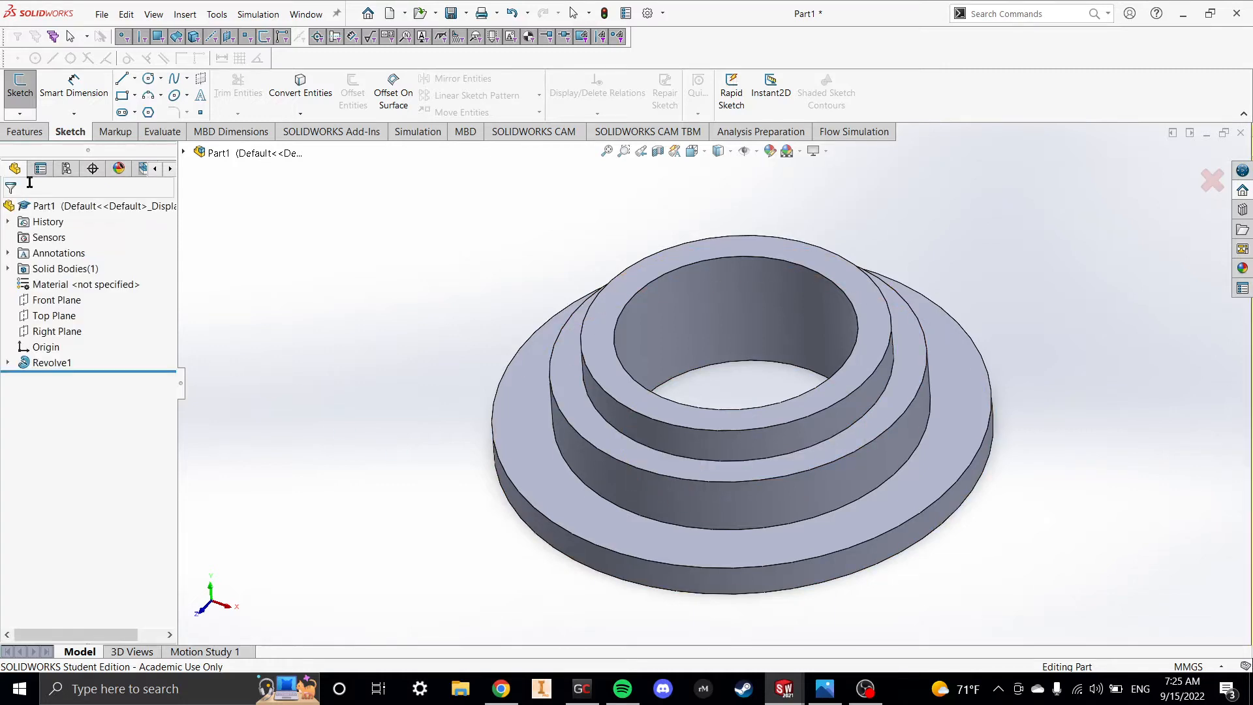
pyautogui.click(56, 316)
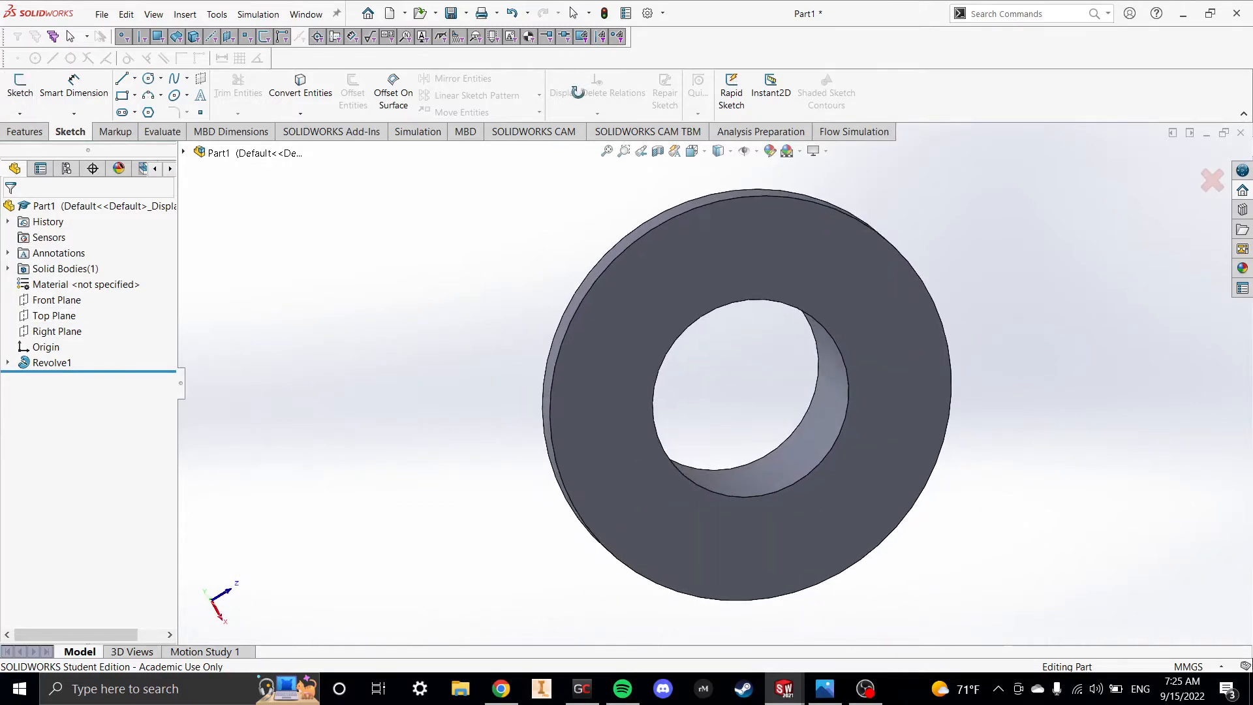
pyautogui.click(668, 256)
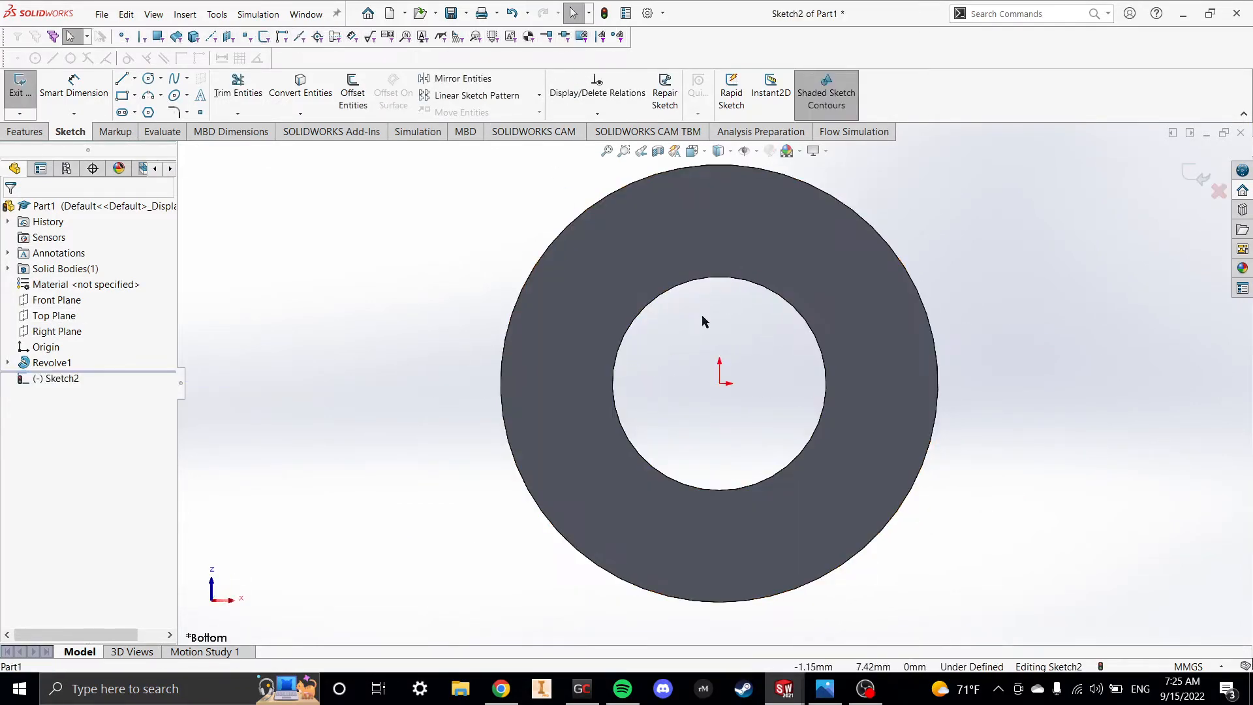
# - Convert the outer and inner circular edges of the underside face into sketch entities
pyautogui.scroll(2, 697, 384)
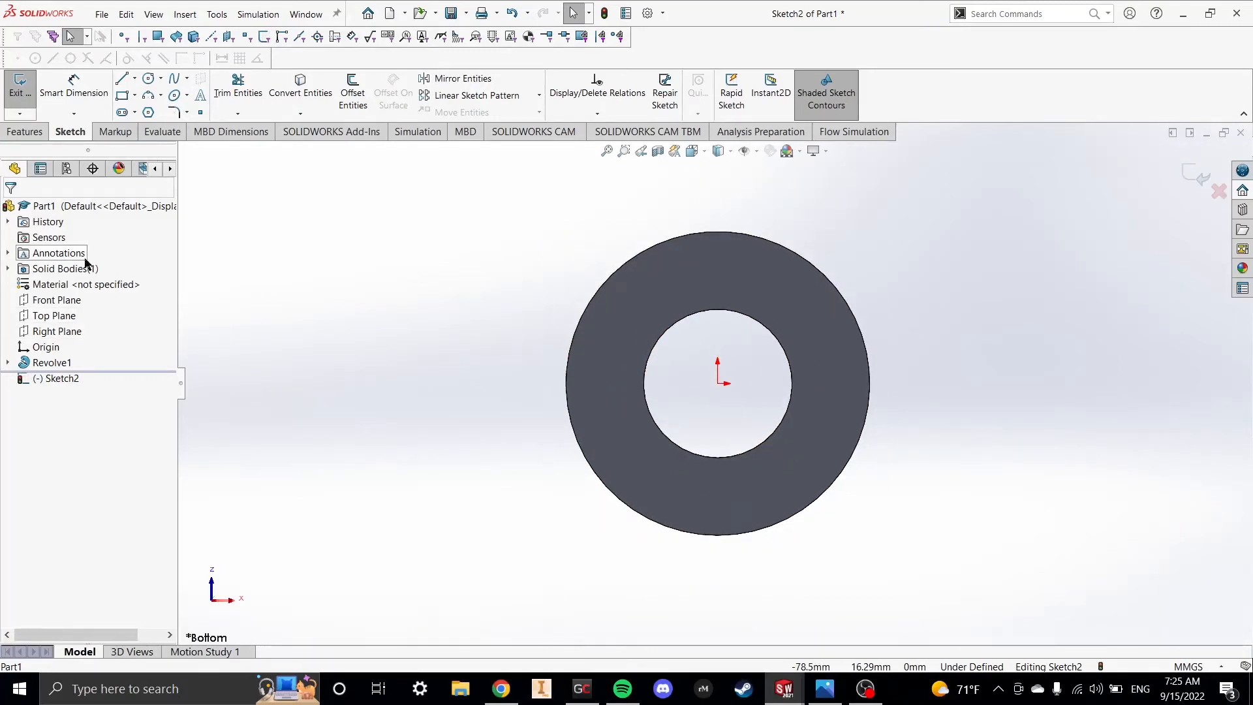
pyautogui.scroll(-2, 823, 335)
pyautogui.scroll(-1, 710, 403)
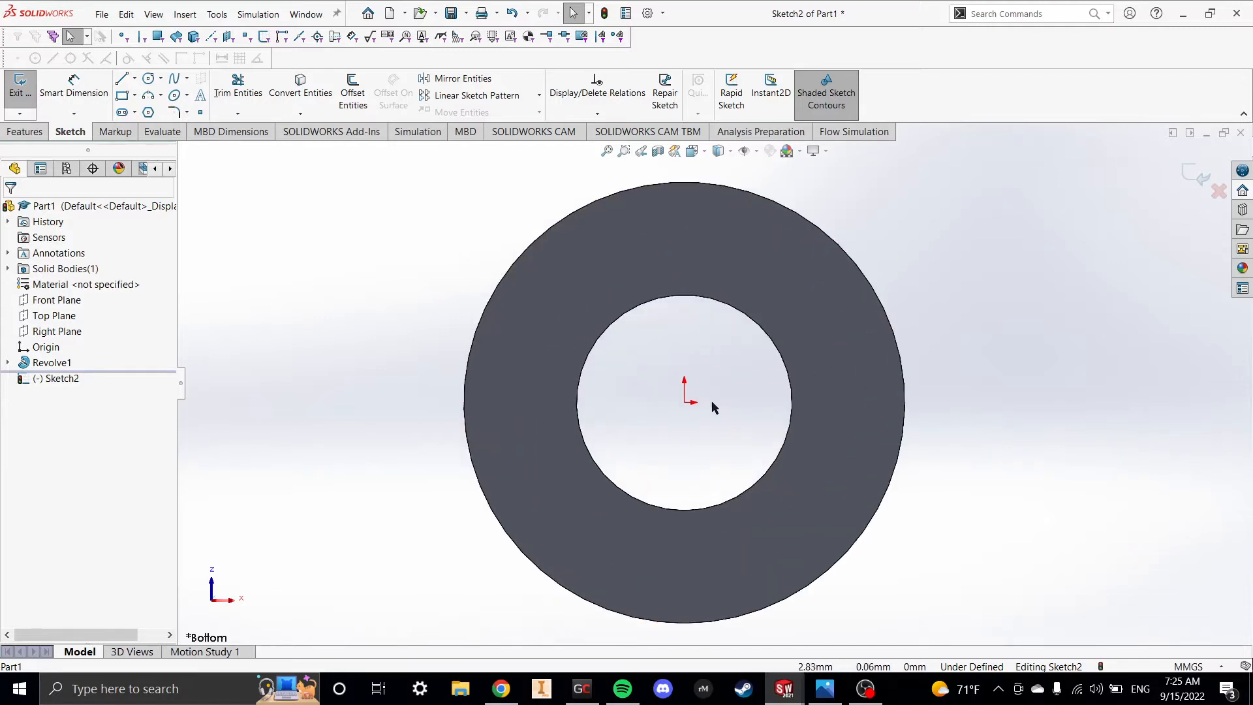
pyautogui.scroll(1, 708, 403)
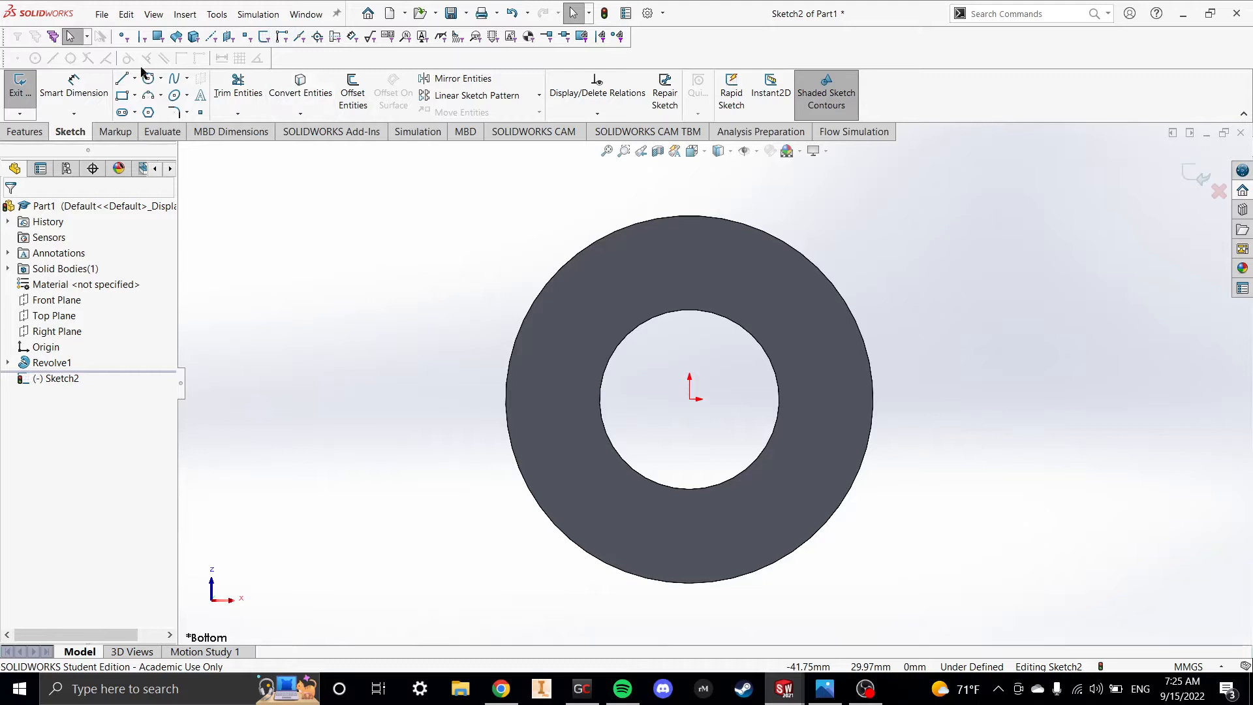
pyautogui.click(300, 88)
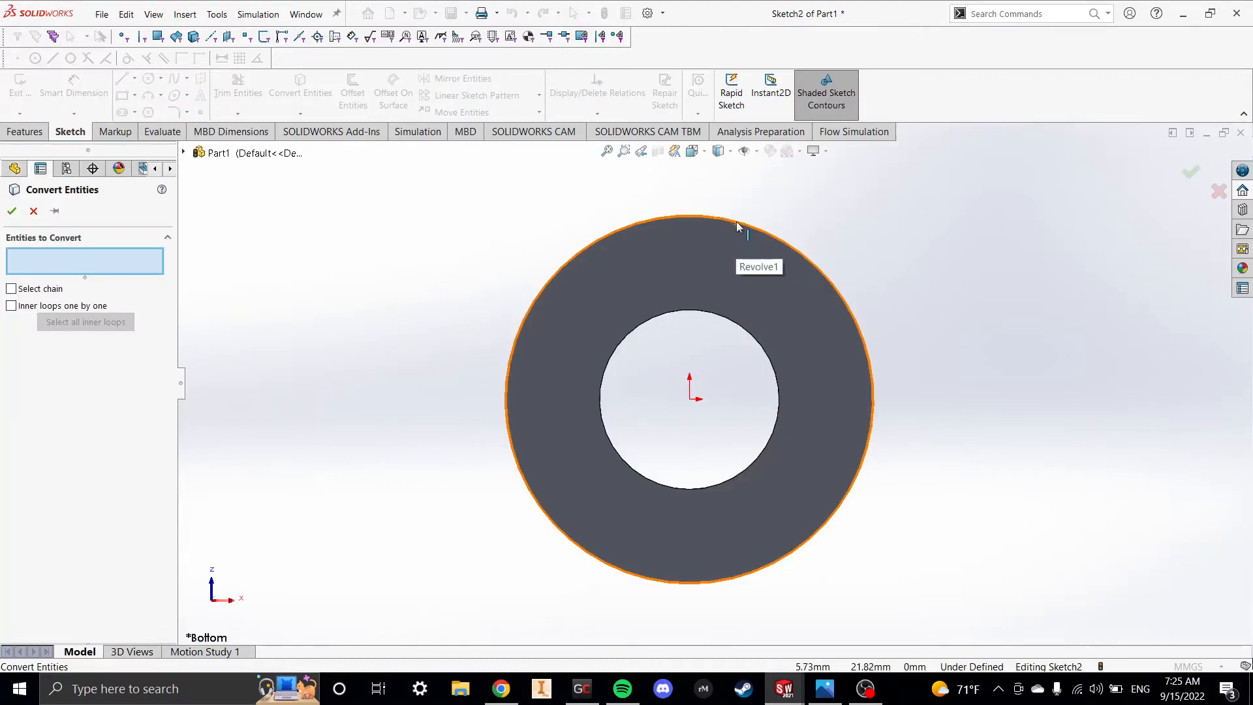
pyautogui.click(669, 216)
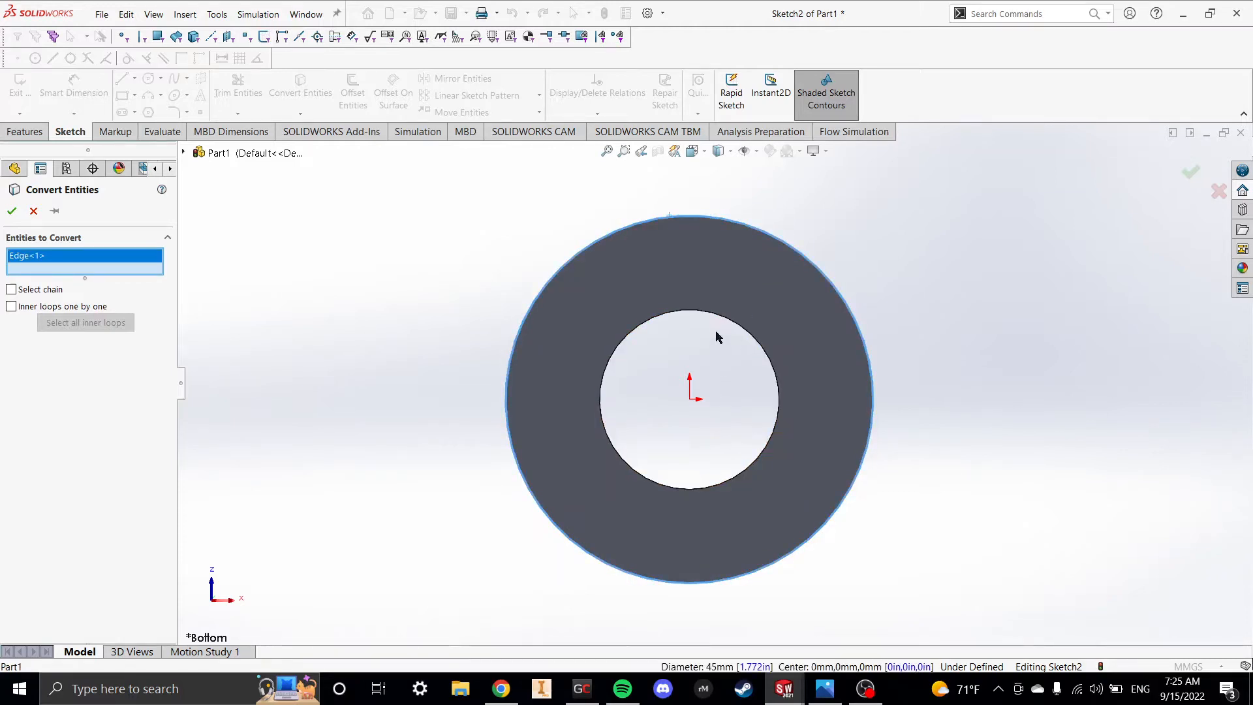
pyautogui.click(718, 313)
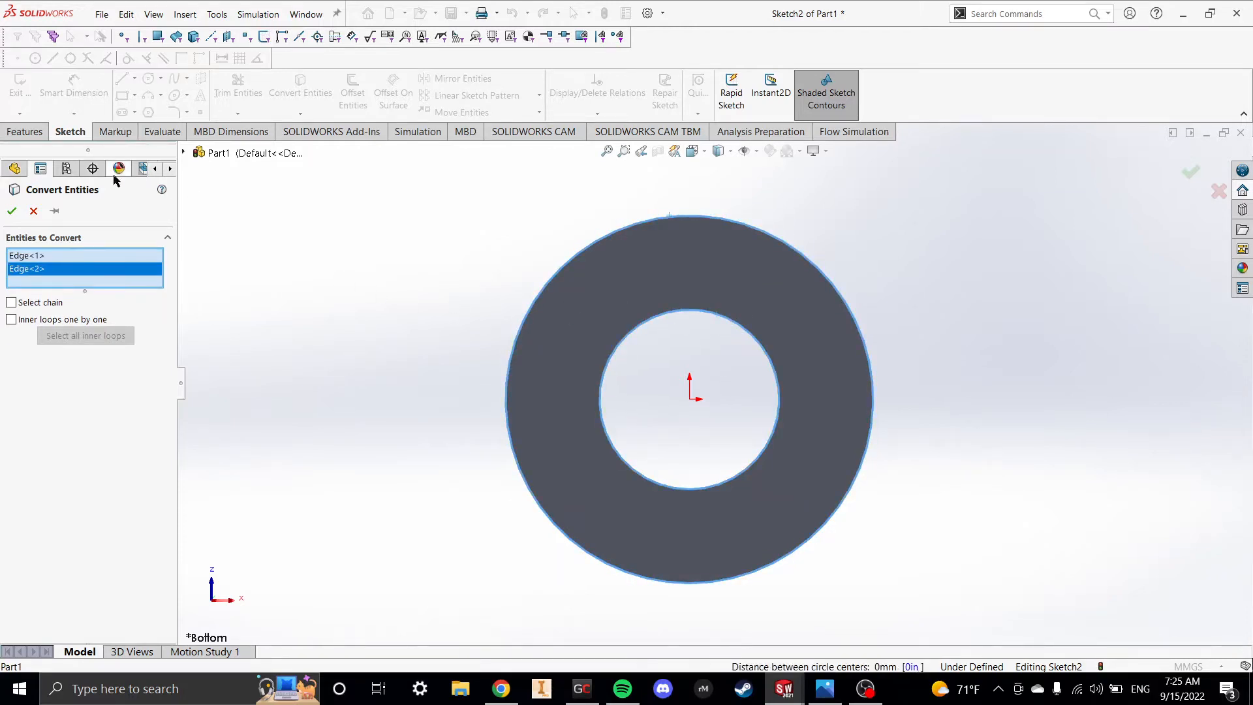
pyautogui.click(12, 211)
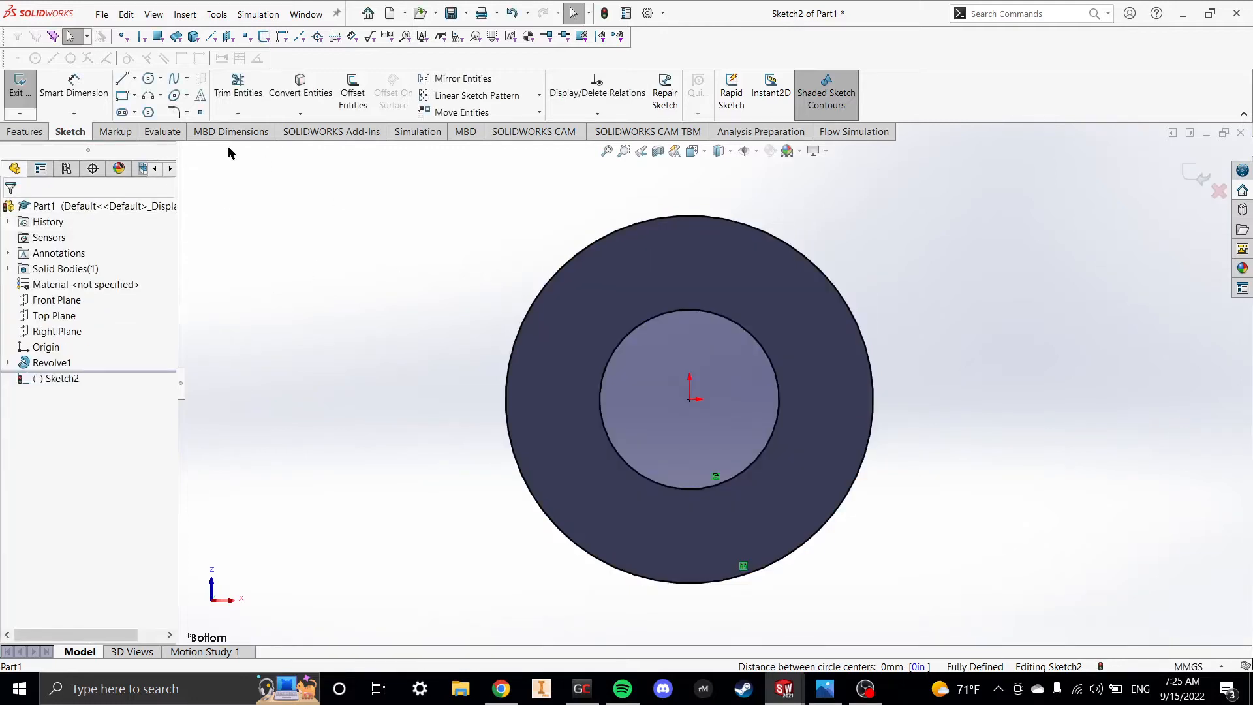
# - Draw a circle centred on the origin, outside the body's outer edge, and dimension its diameter to 26 mm
pyautogui.click(148, 79)
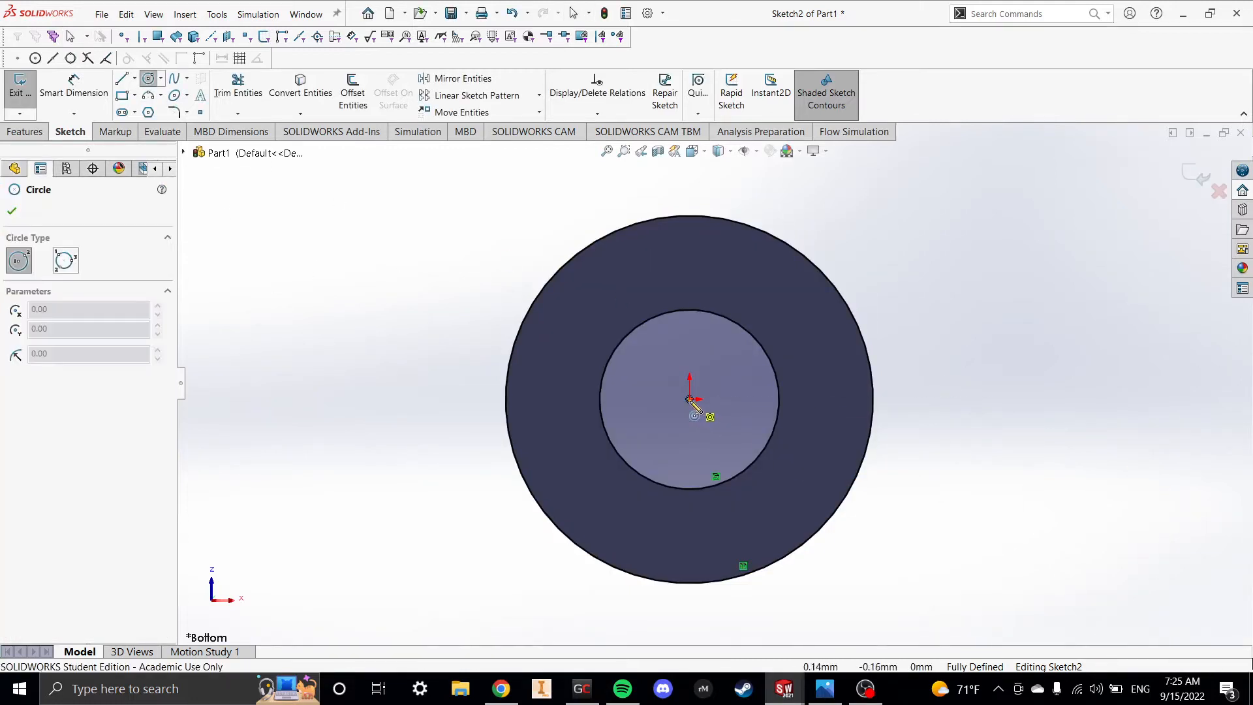
pyautogui.click(689, 399)
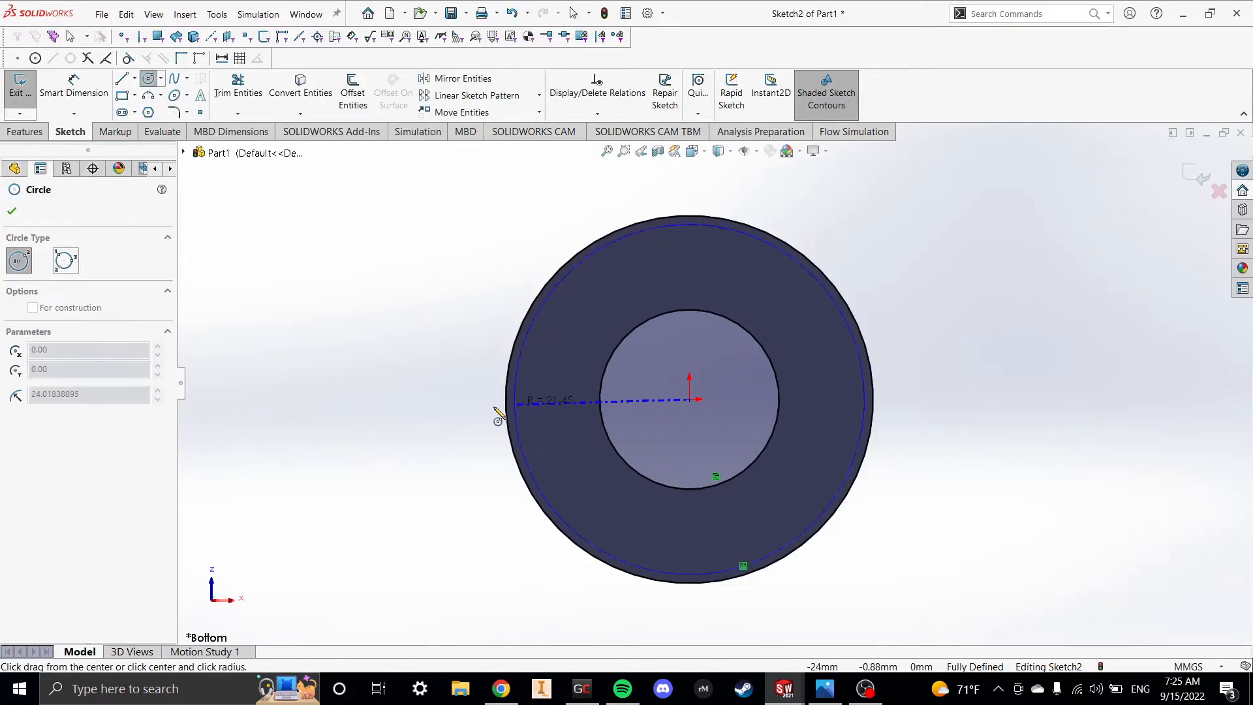
pyautogui.click(429, 403)
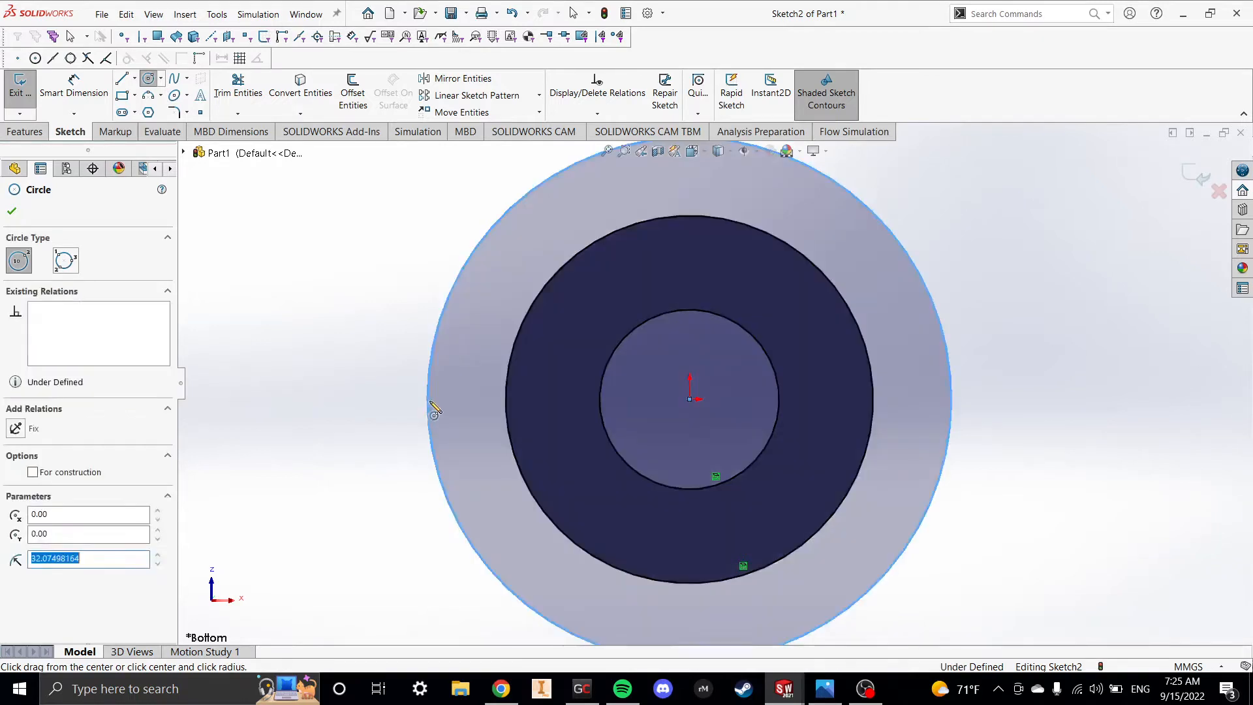
pyautogui.press('Escape')
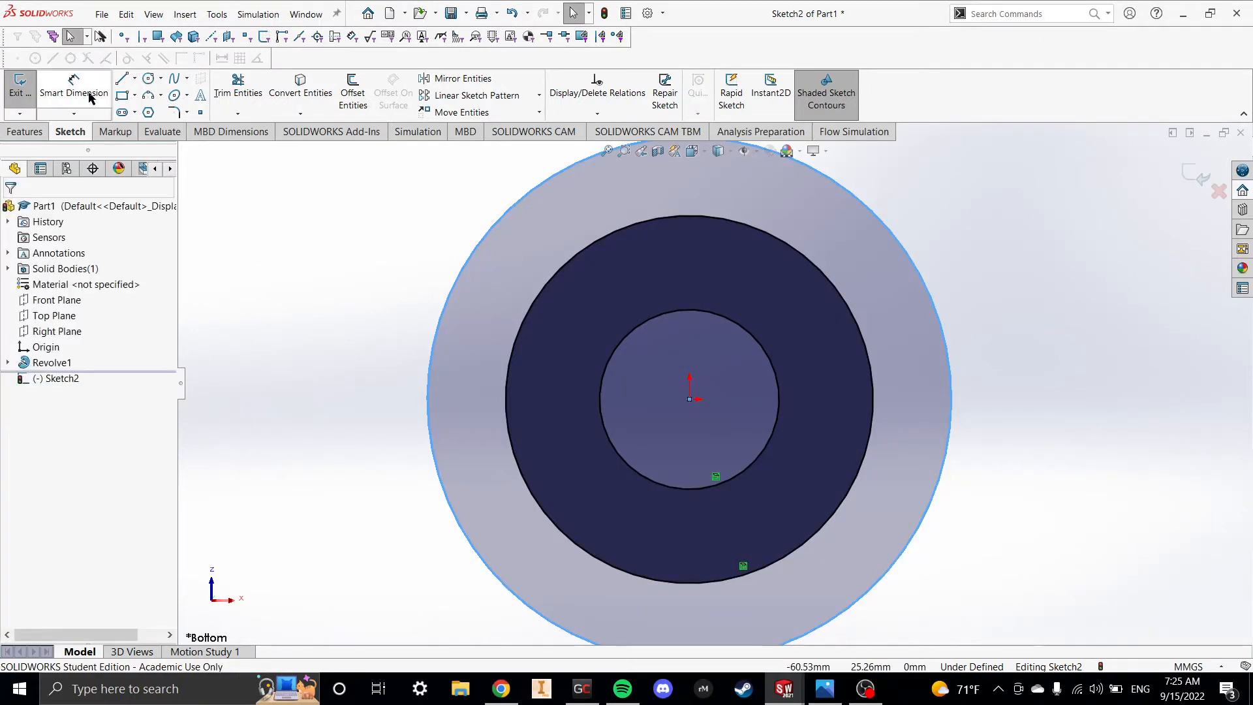
pyautogui.click(73, 92)
pyautogui.click(510, 210)
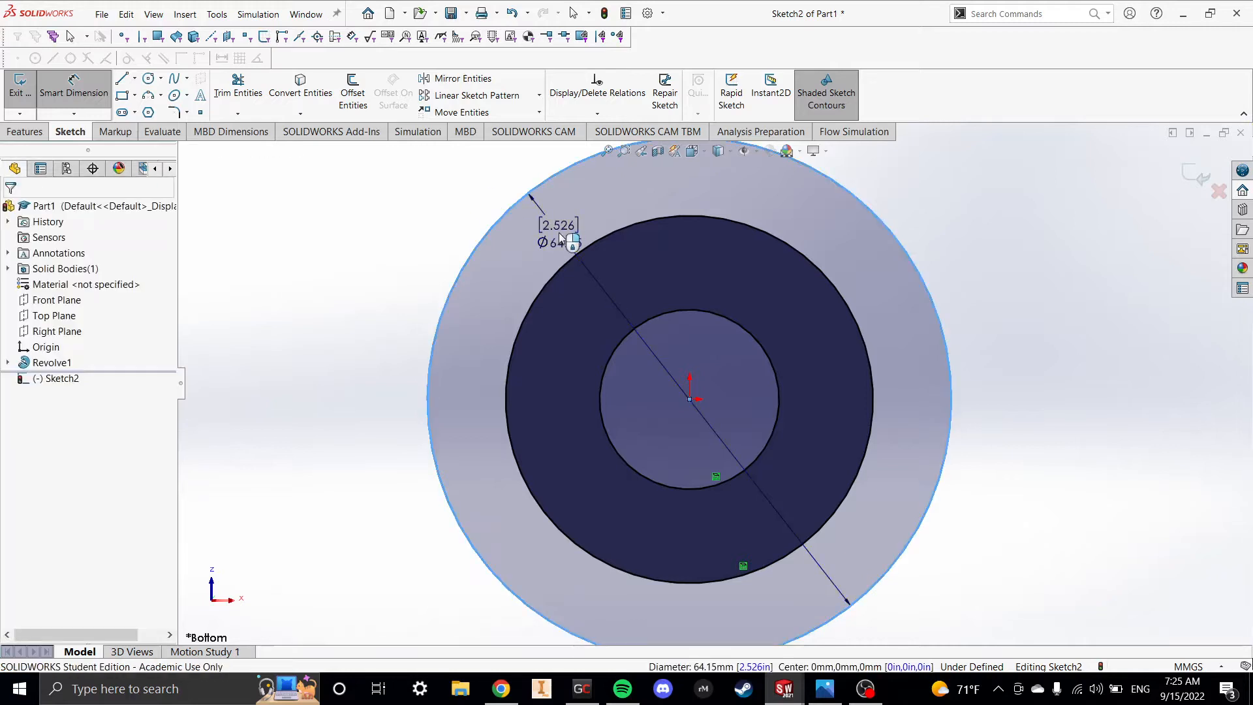
pyautogui.click(558, 232)
pyautogui.write('26mm')
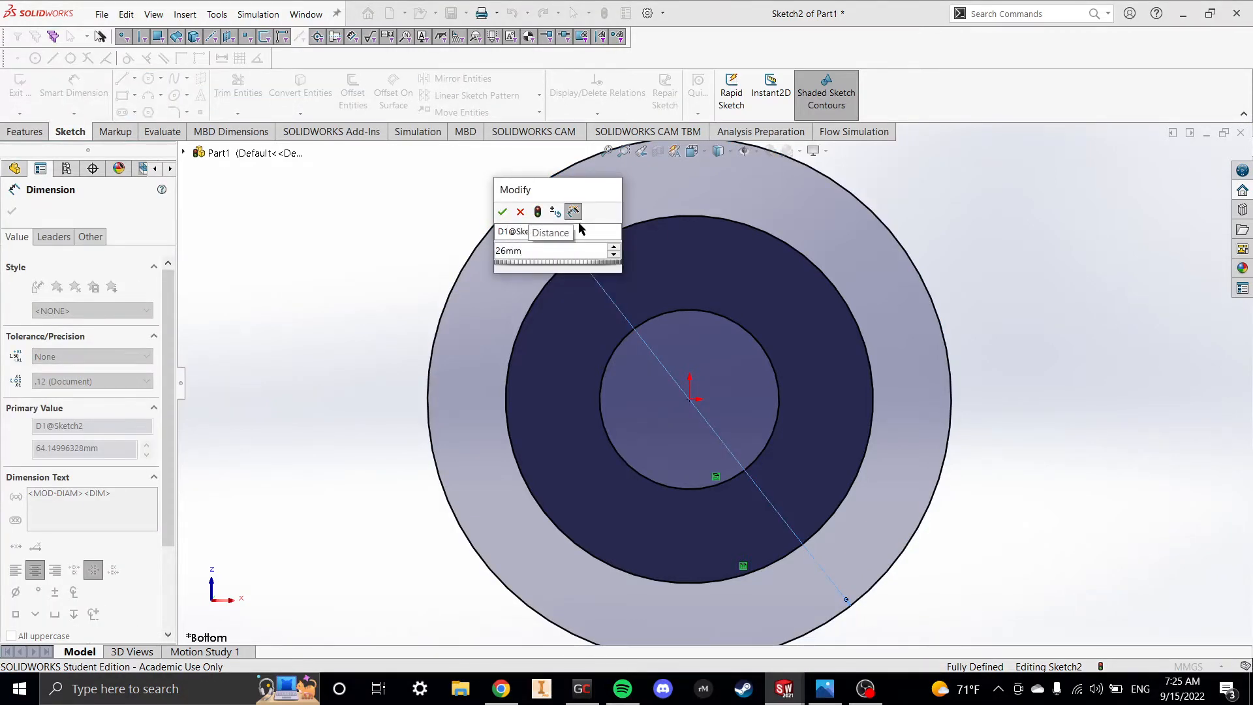
pyautogui.press('Return')
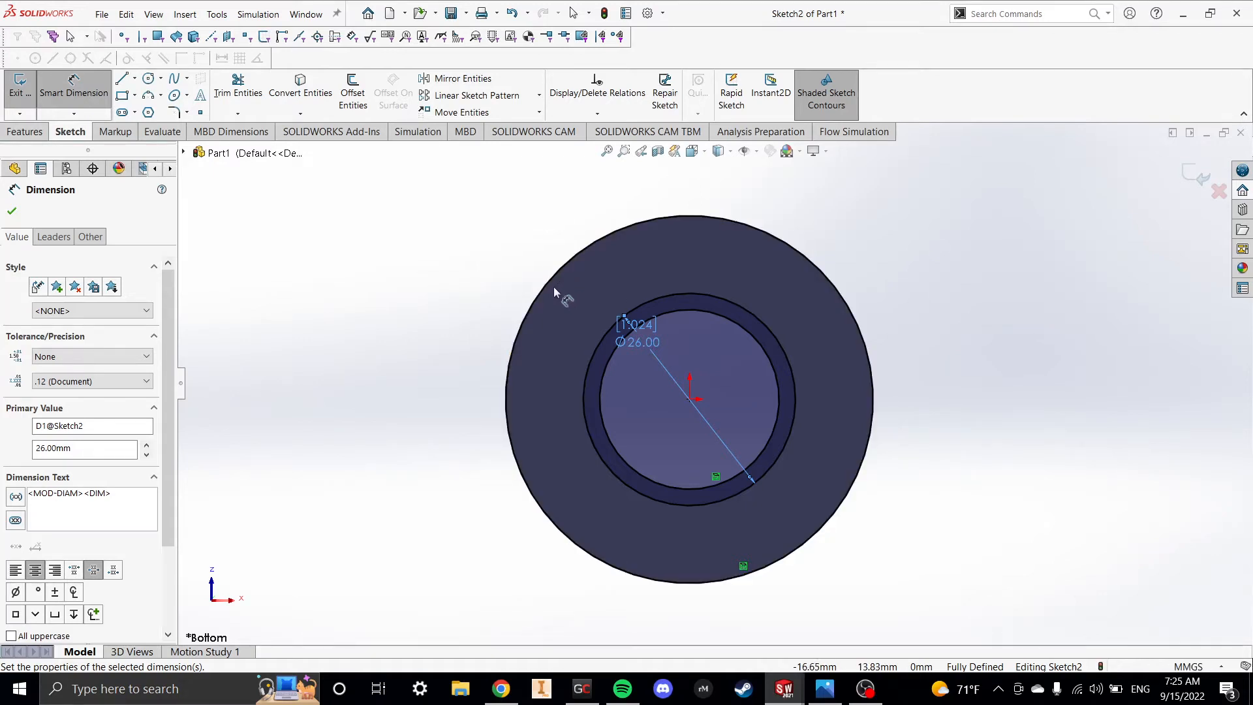
# - Change the diameter of the circle centred on the origin to 52 mm
pyautogui.scroll(2, 603, 323)
pyautogui.scroll(-4, 600, 326)
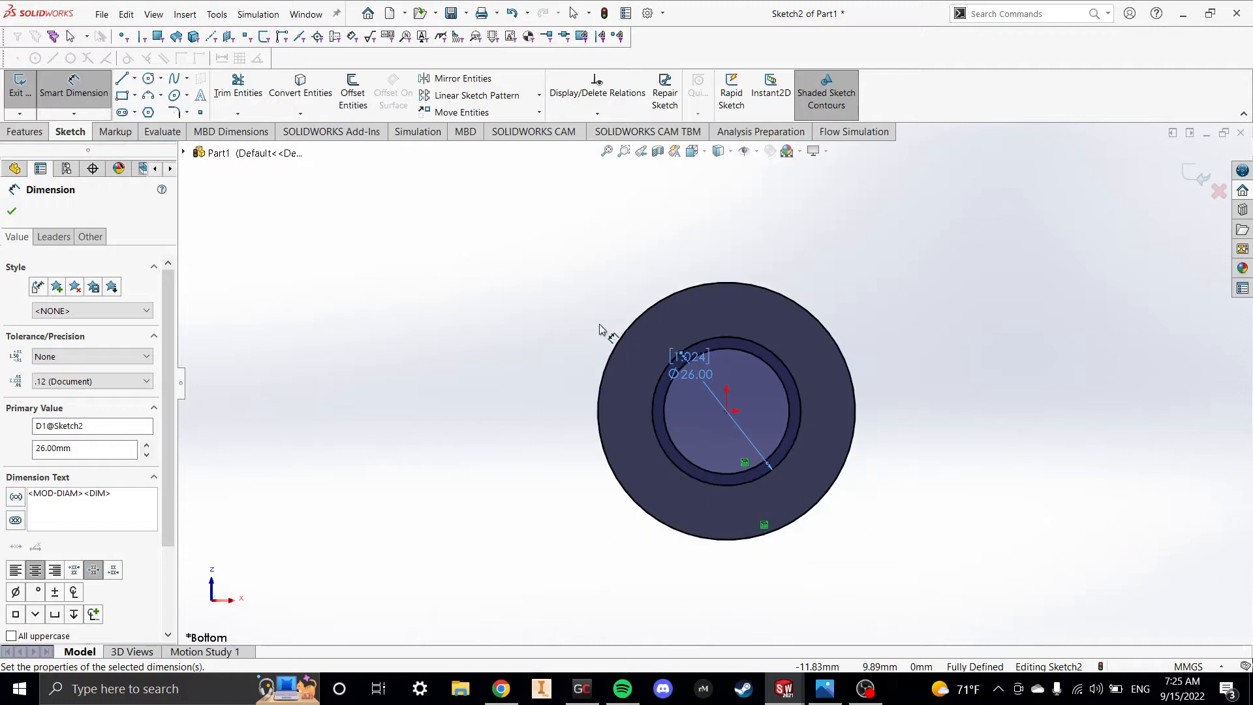
pyautogui.scroll(2, 686, 359)
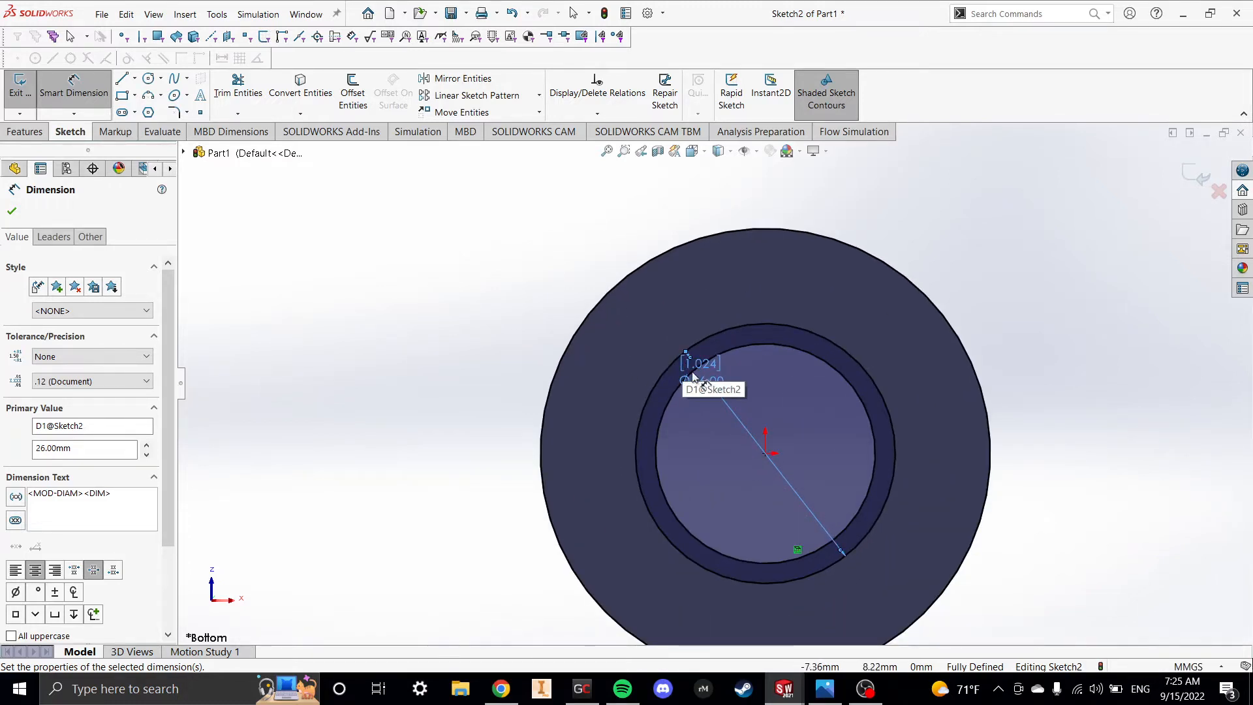
pyautogui.press('Escape')
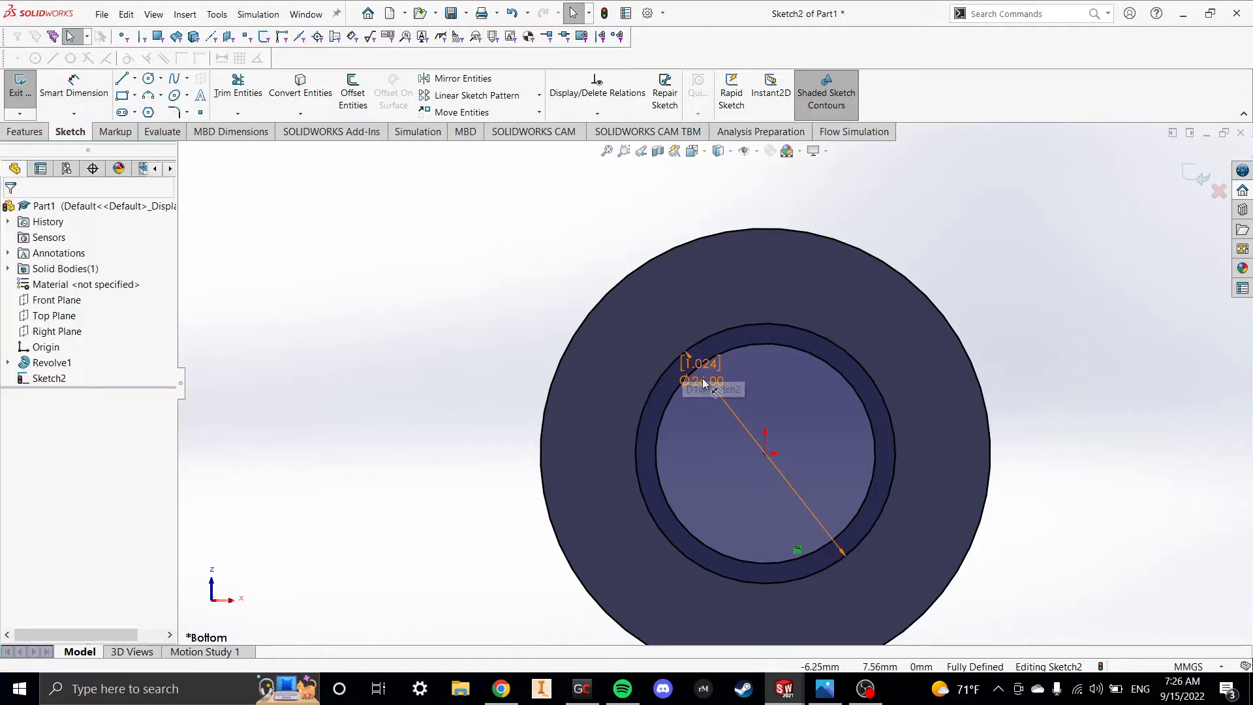
pyautogui.doubleClick(702, 378)
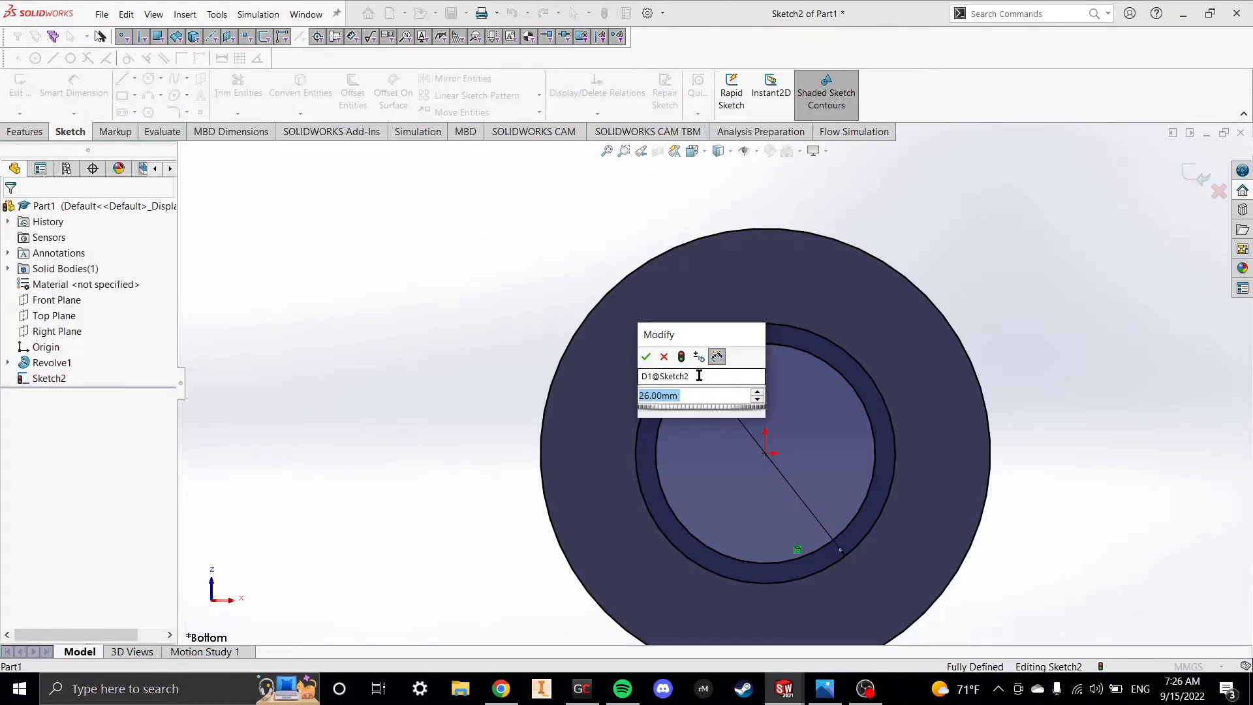
pyautogui.write('52mm')
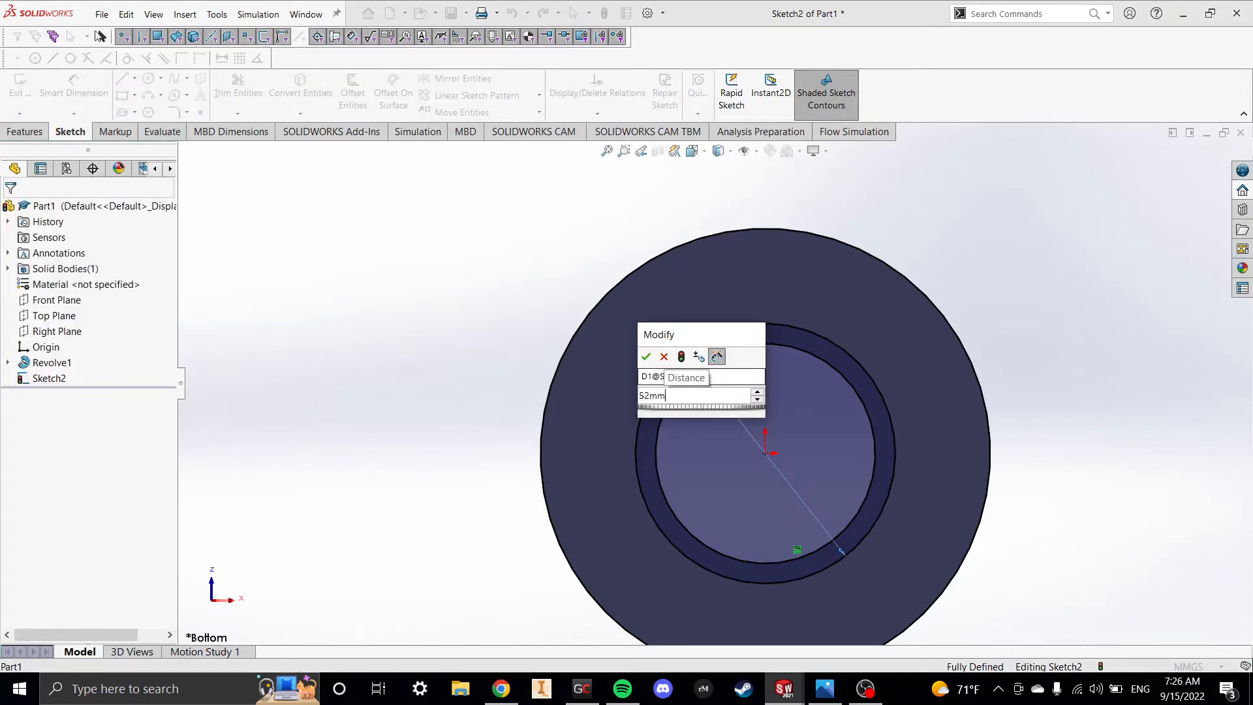
pyautogui.press('Return')
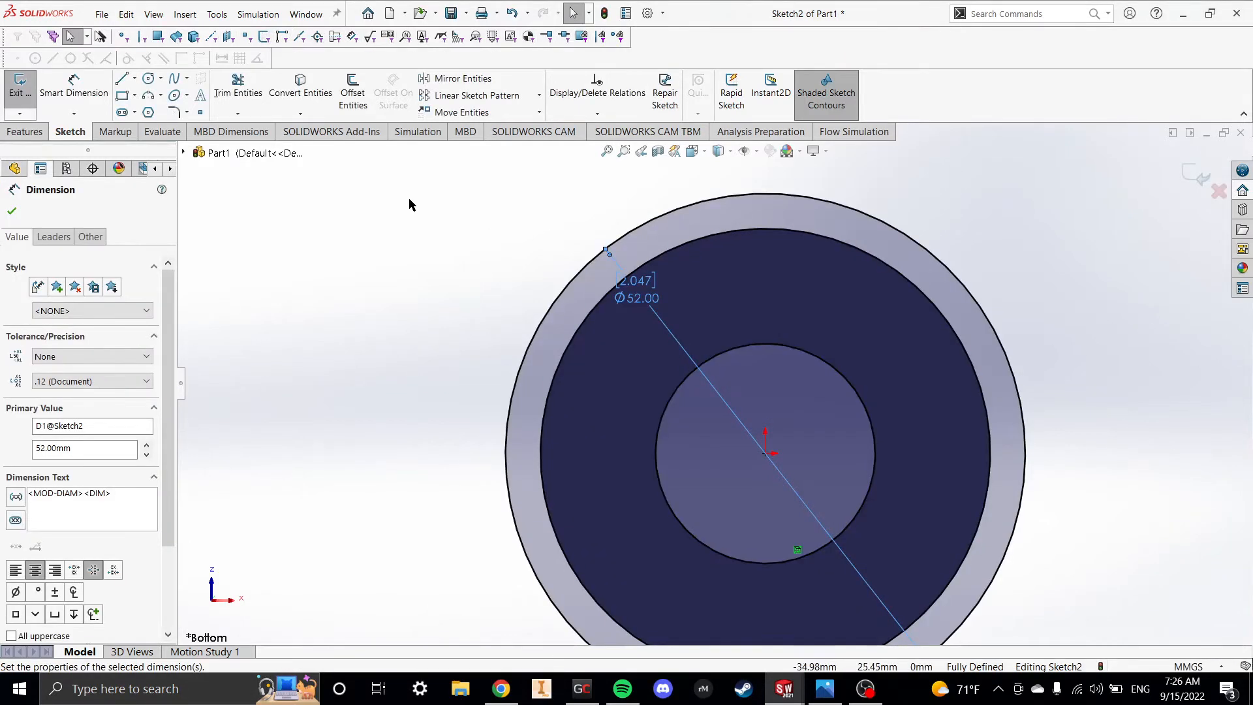
# - Draw a lobe circle centred on the uppermost point of the 52 mm circle and set its diameter to 12 mm
pyautogui.click(148, 79)
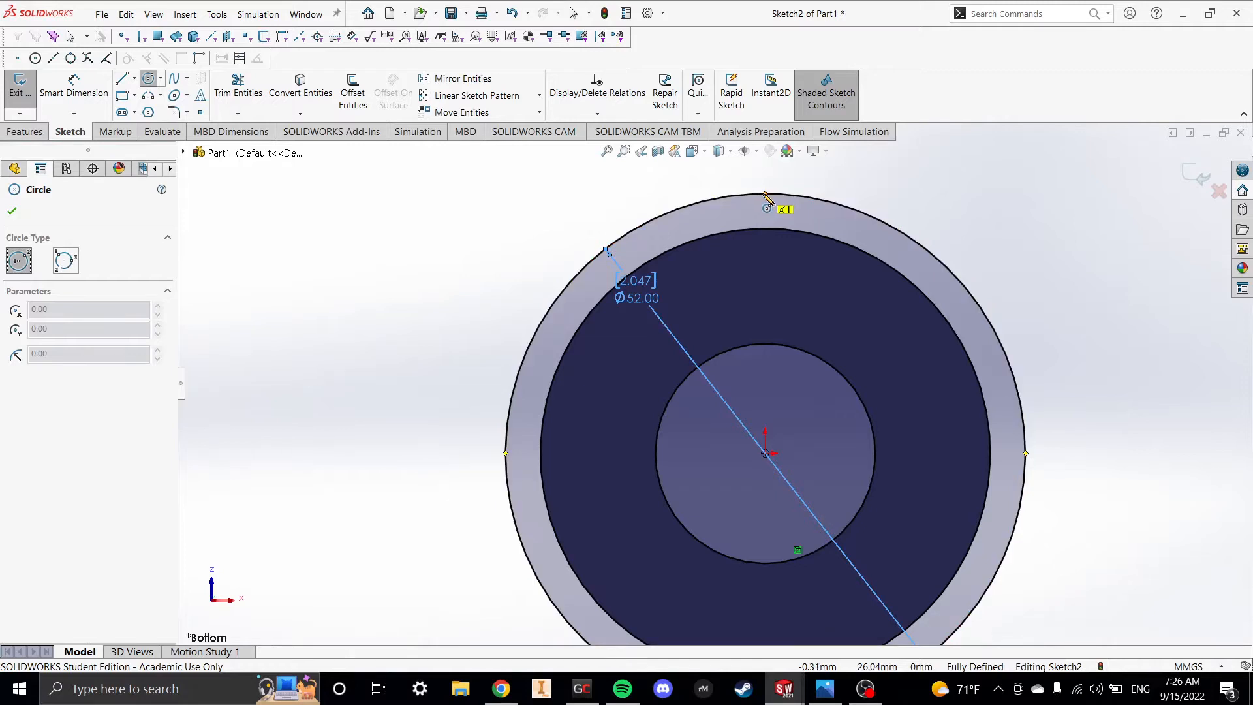
pyautogui.click(765, 194)
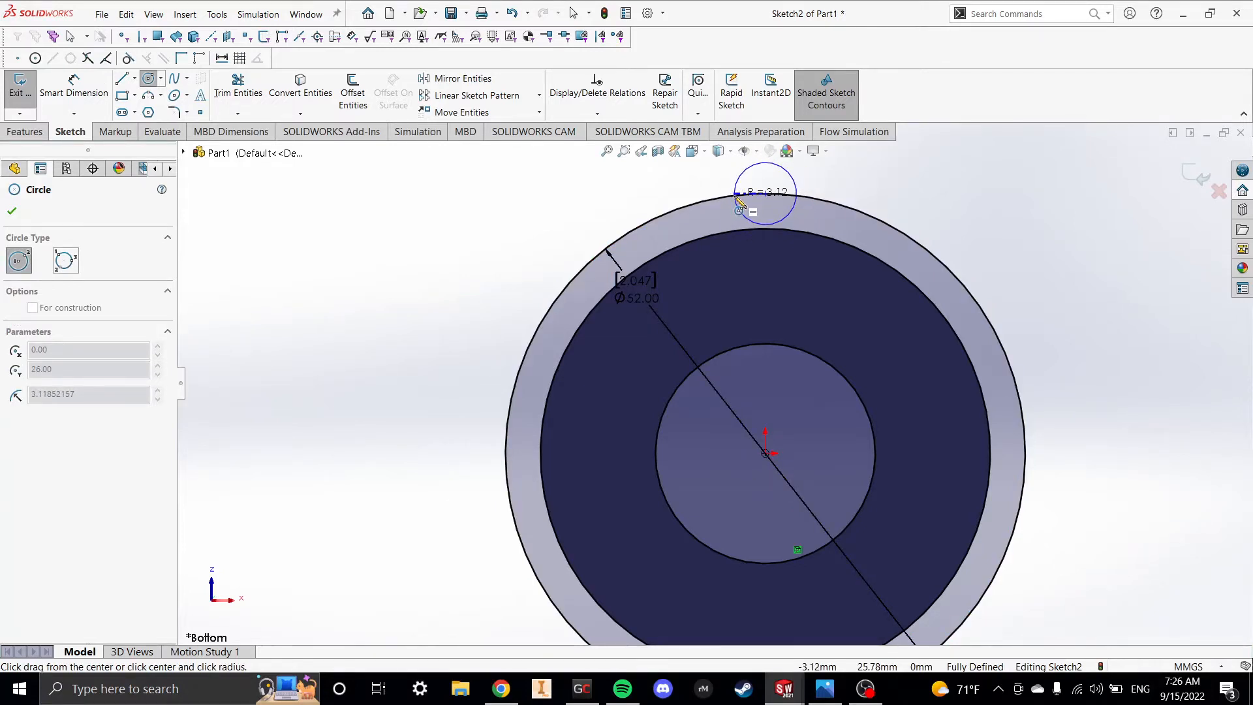
pyautogui.click(704, 206)
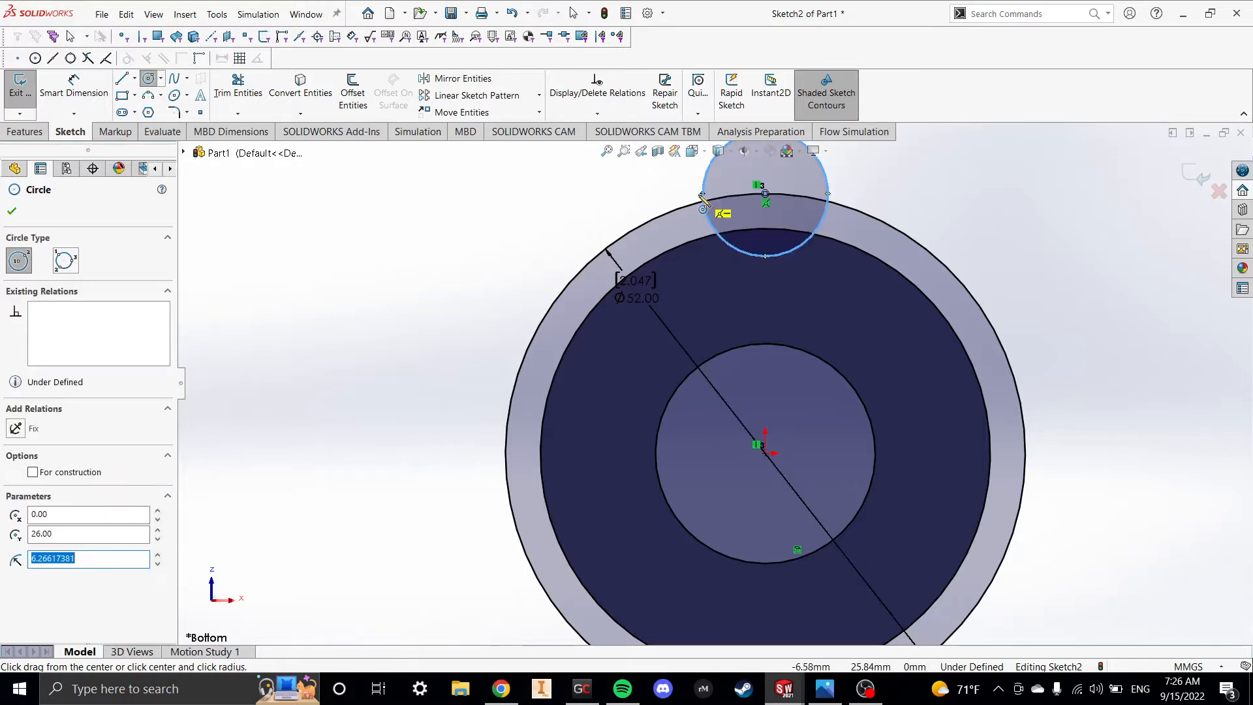
pyautogui.click(57, 83)
pyautogui.click(708, 173)
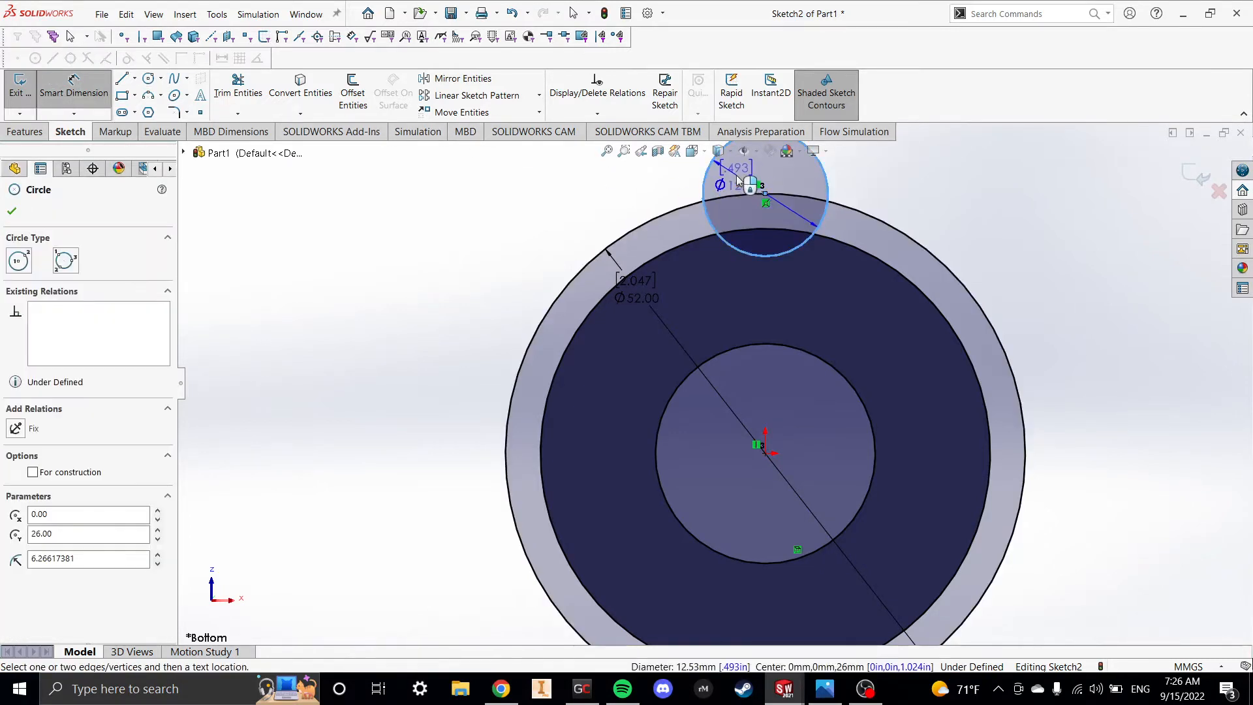
pyautogui.click(744, 183)
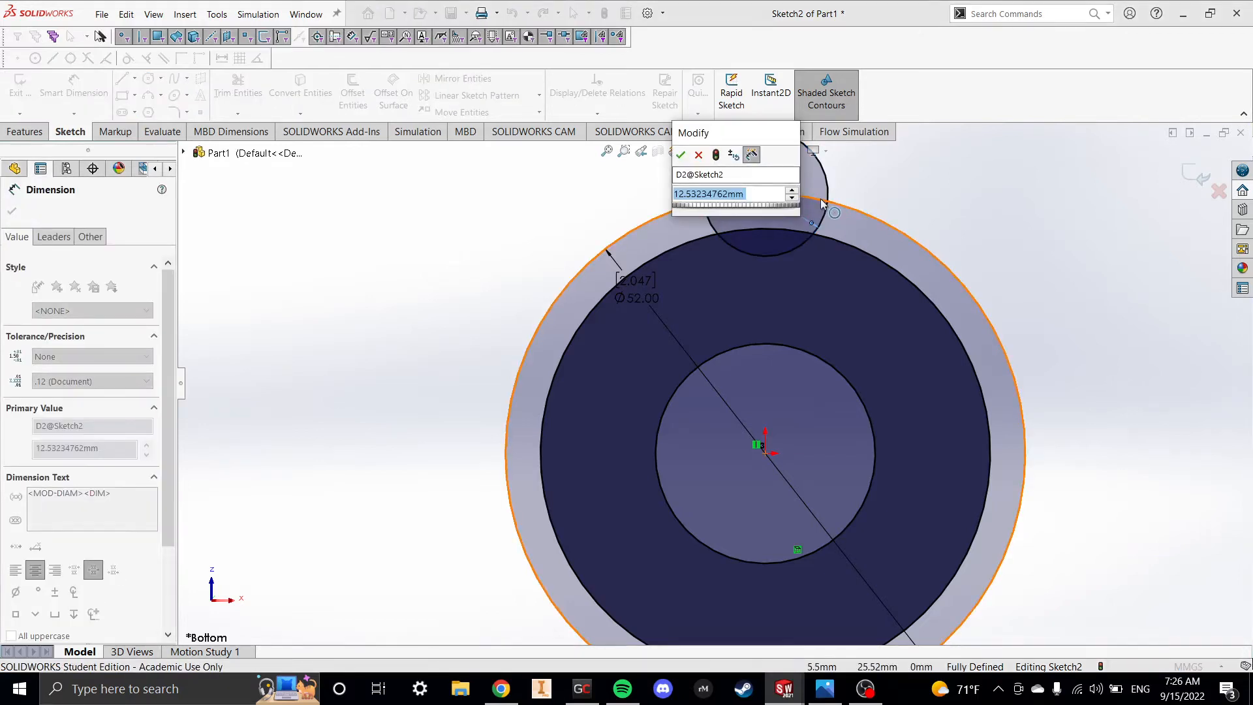
pyautogui.write('1')
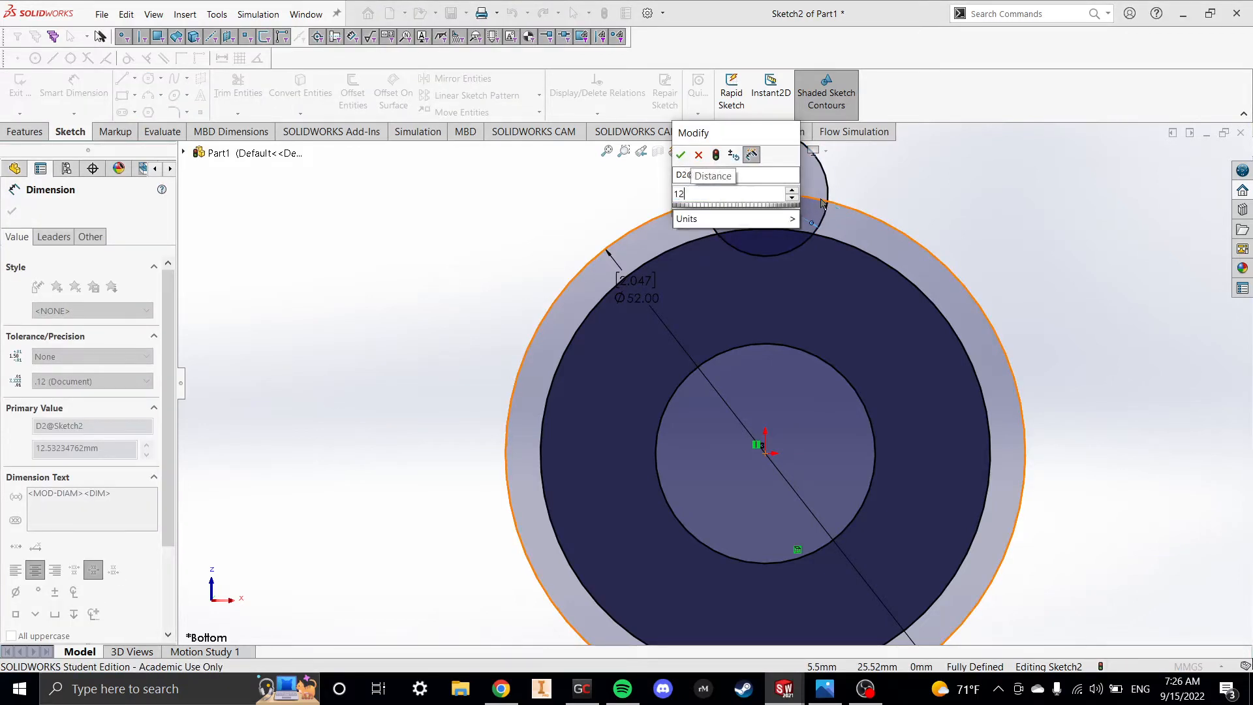
pyautogui.press('Return')
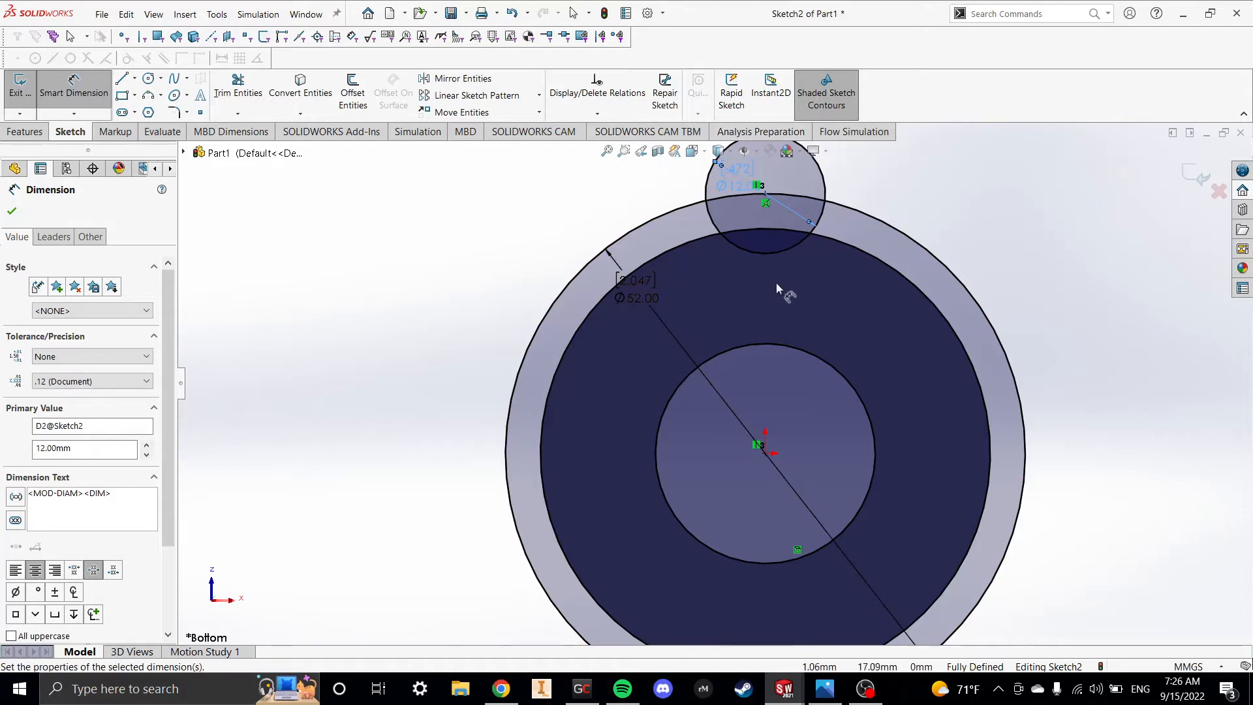
# - Trim away the part of the 12 mm lobe circle that lies inside the 52 mm circle
pyautogui.scroll(2, 777, 282)
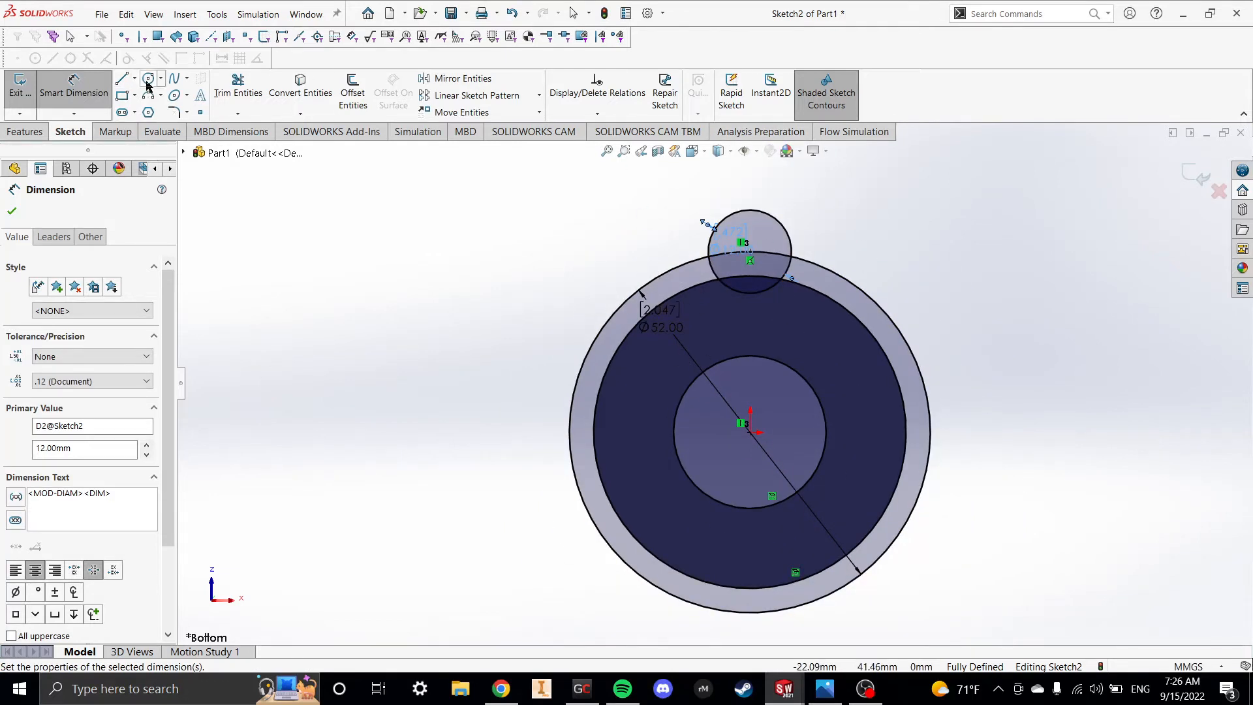
pyautogui.click(238, 87)
pyautogui.moveTo(710, 264)
pyautogui.mouseDown()
pyautogui.moveTo(750, 290)
pyautogui.moveTo(796, 274)
pyautogui.mouseUp()
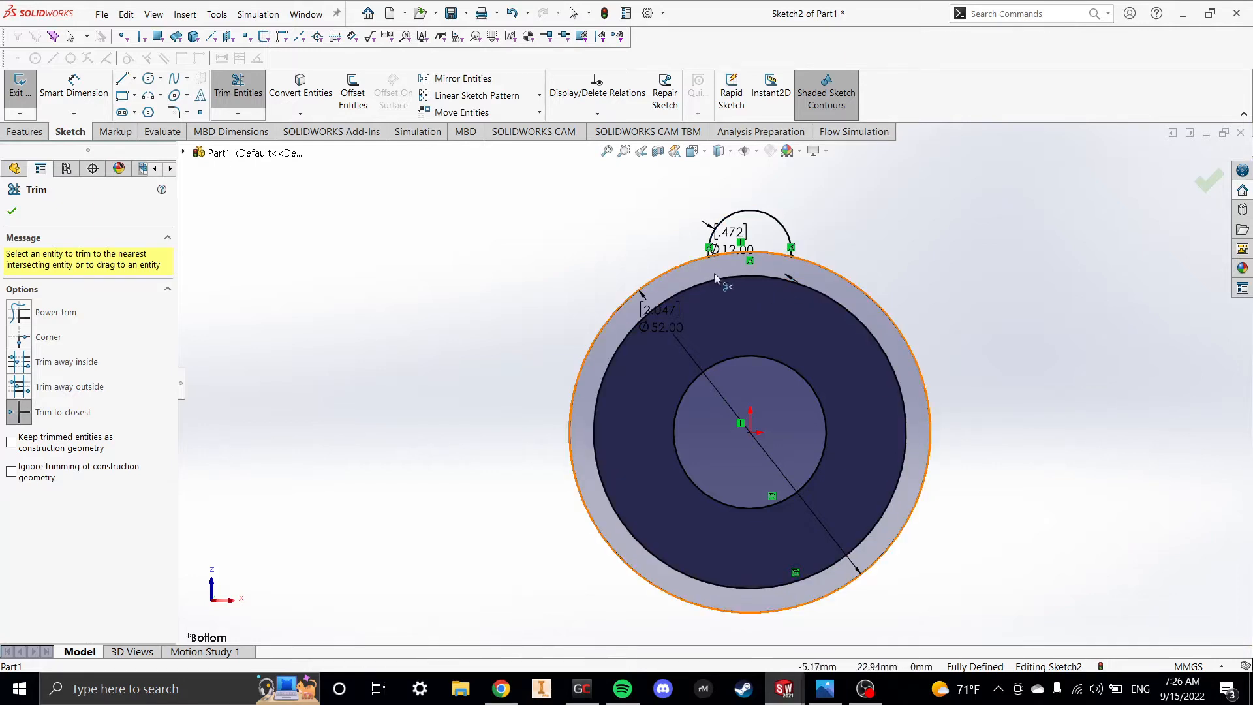
pyautogui.scroll(-3, 768, 239)
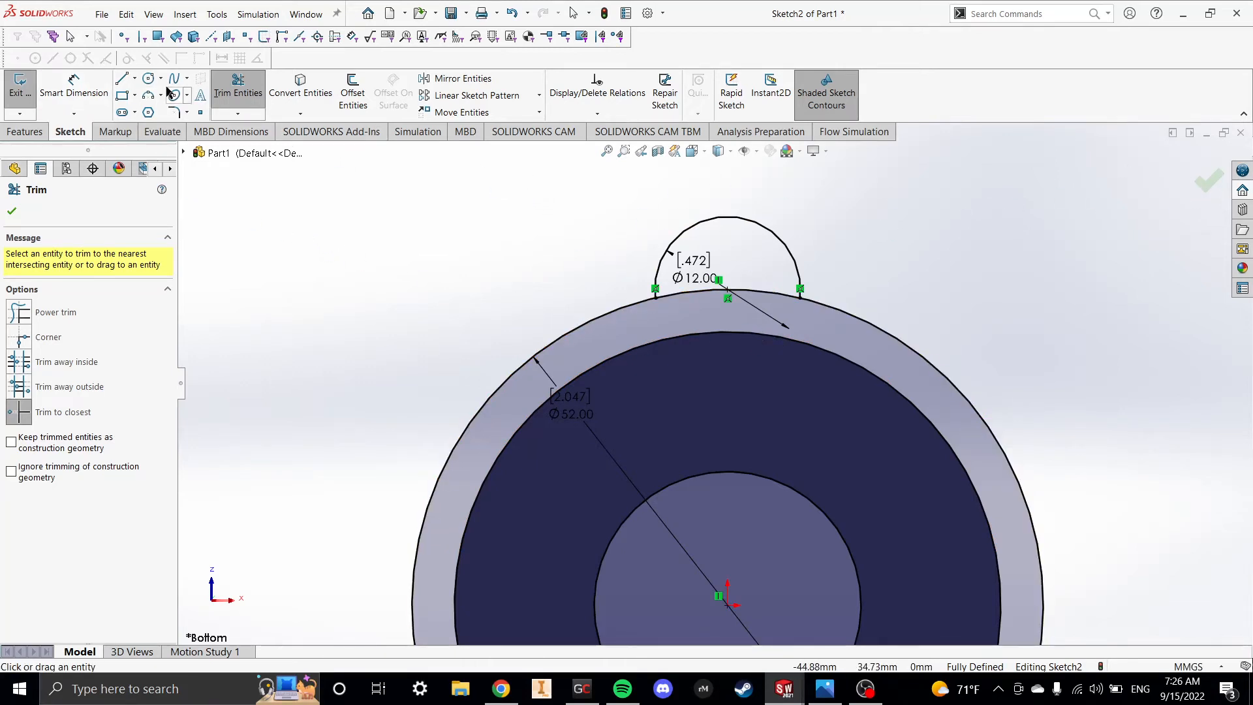
# - Draw a hole circle about 5.5 mm in diameter at the lobe arc's centre, and check the hole size in the reference drawing
pyautogui.click(149, 79)
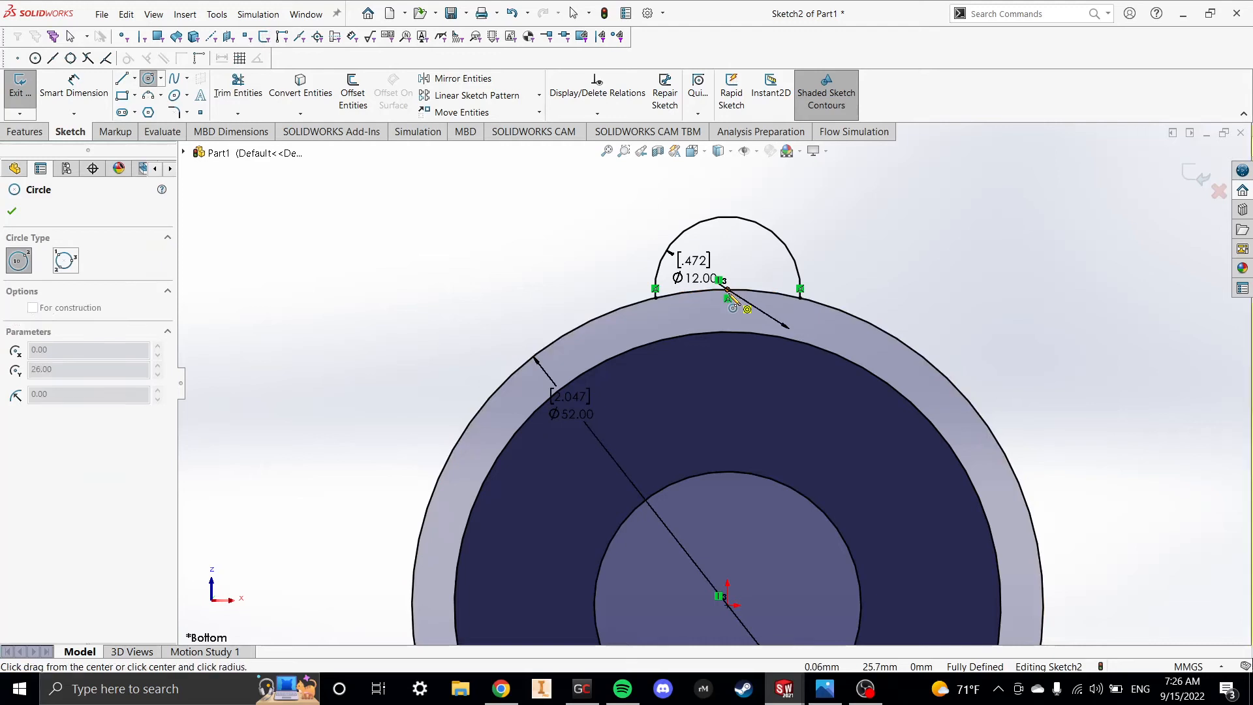
pyautogui.click(727, 298)
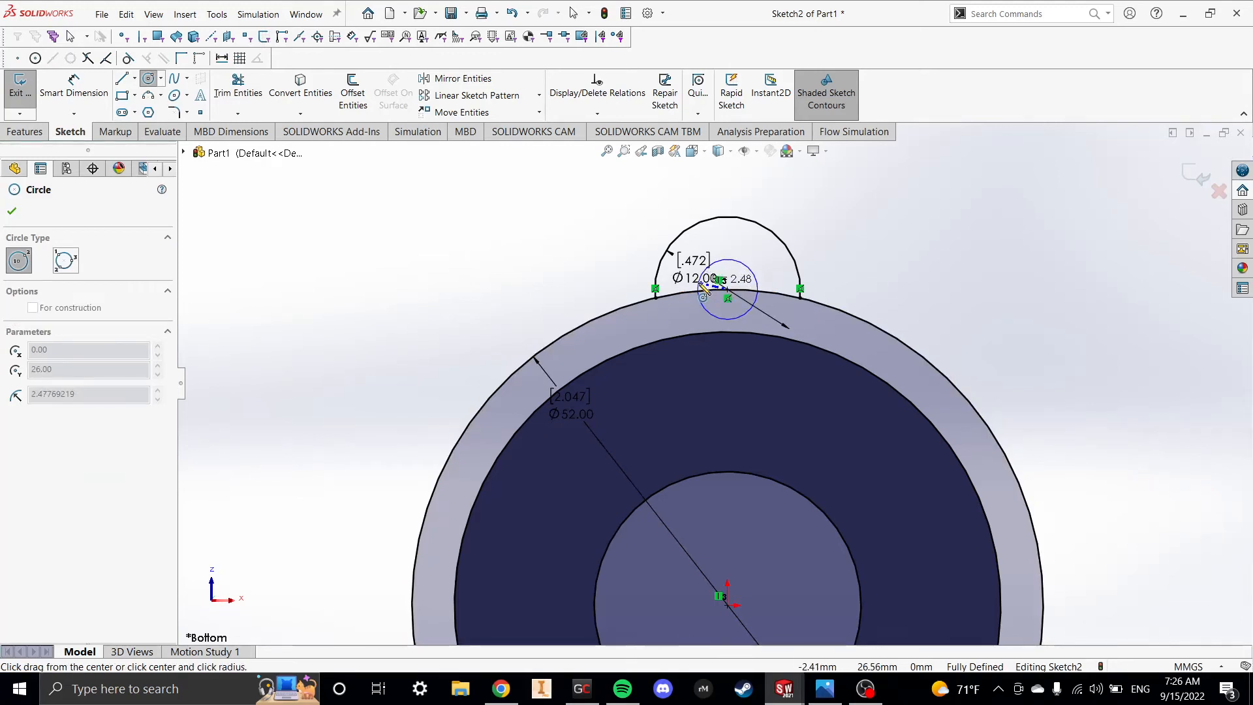
pyautogui.click(698, 284)
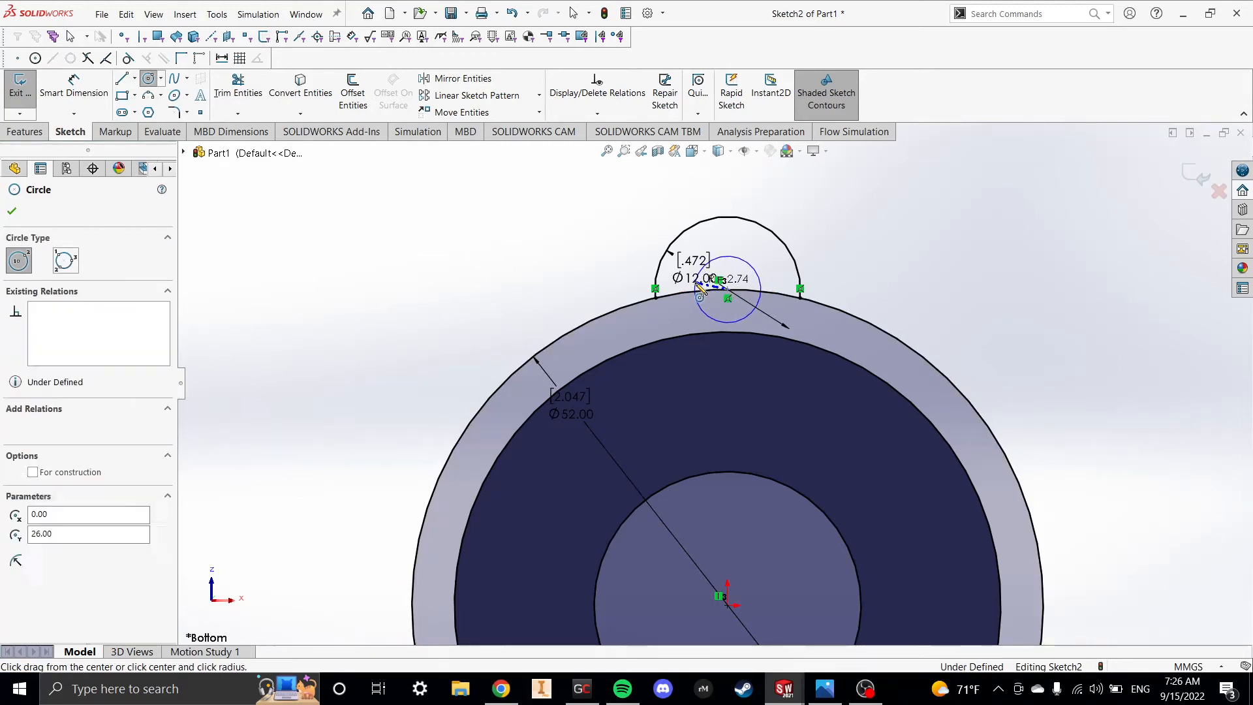
pyautogui.click(826, 692)
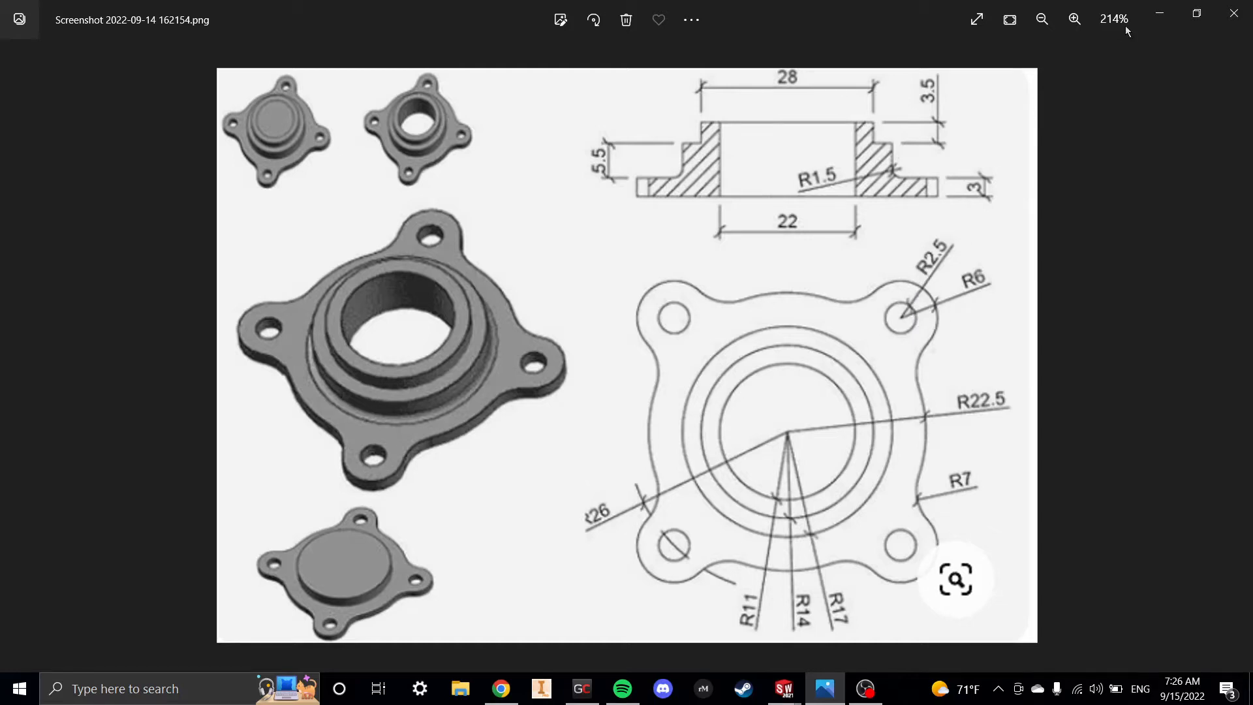
pyautogui.click(783, 688)
pyautogui.click(824, 581)
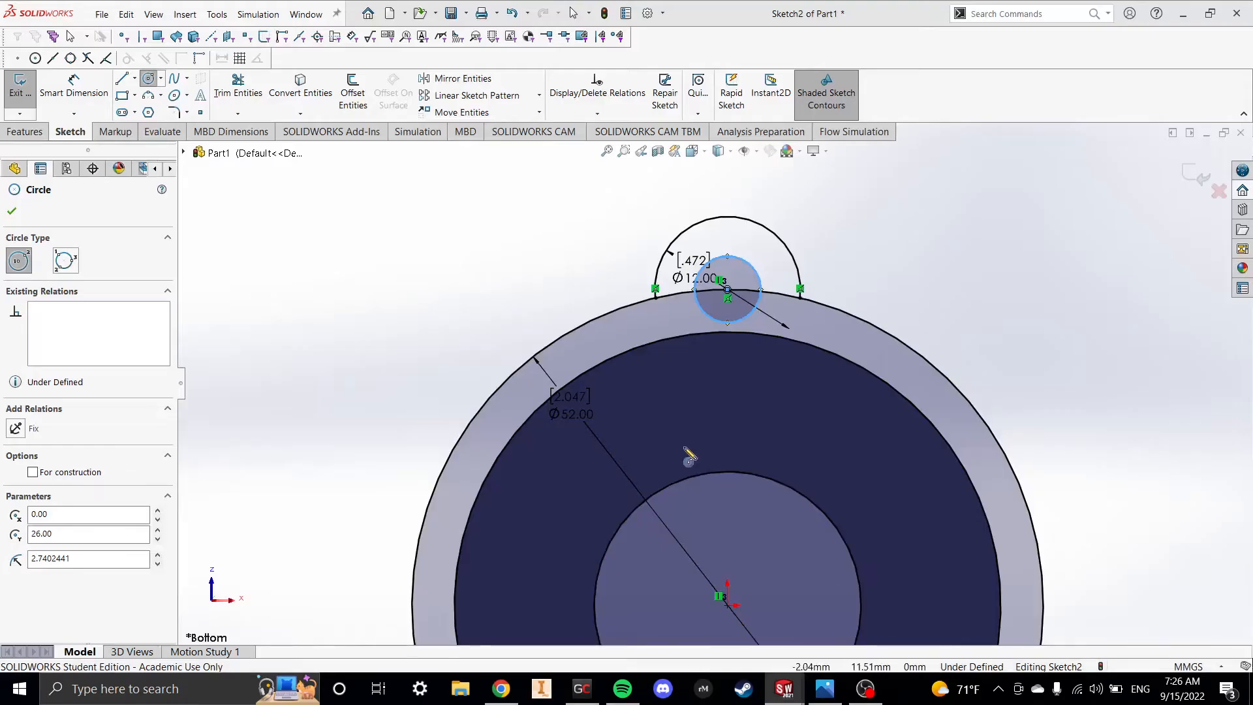
# - Set the hole circle's diameter to 5 mm, and trim the section of the 52 mm circle that crosses the lobe
pyautogui.click(73, 88)
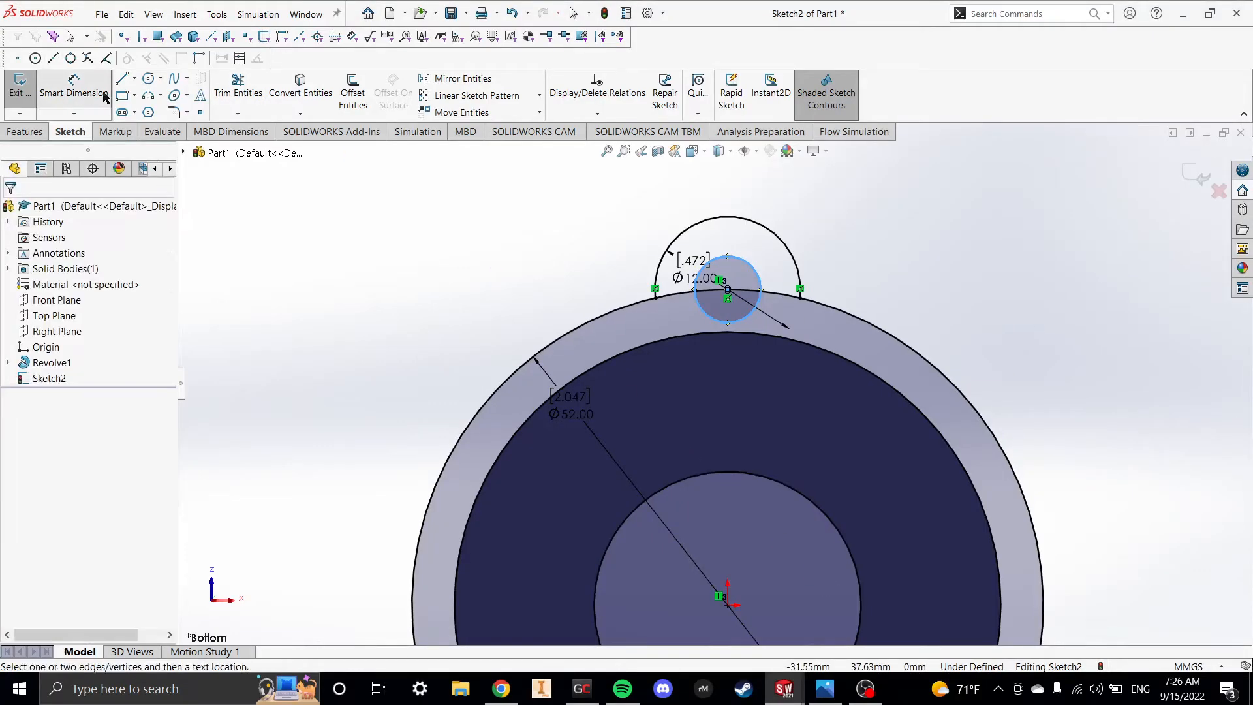
pyautogui.click(755, 278)
pyautogui.click(900, 261)
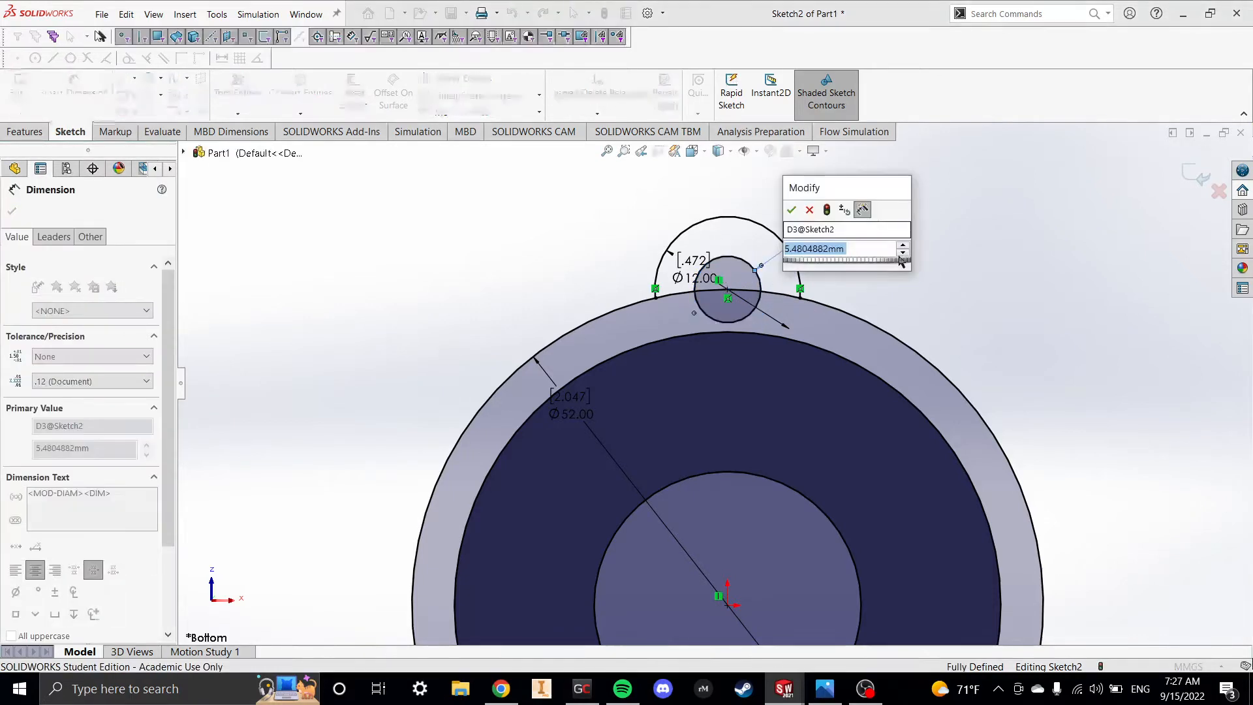
pyautogui.write('5')
pyautogui.press('Return')
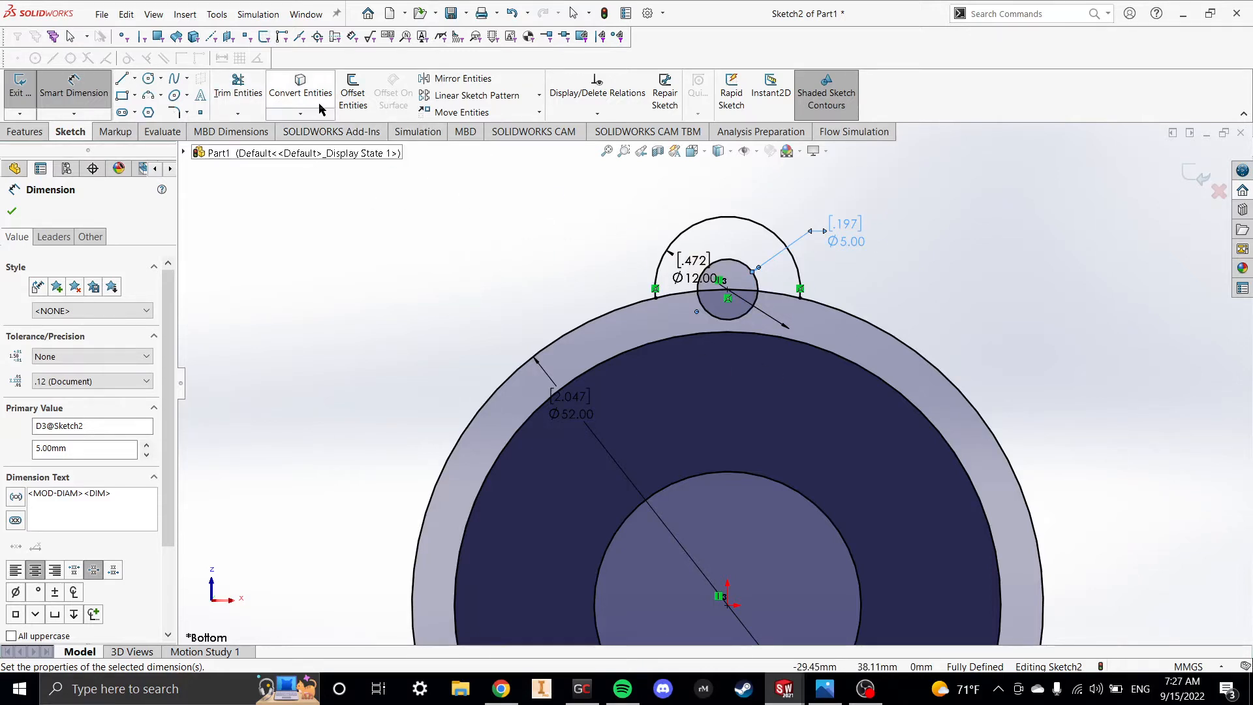
pyautogui.click(238, 88)
pyautogui.click(675, 297)
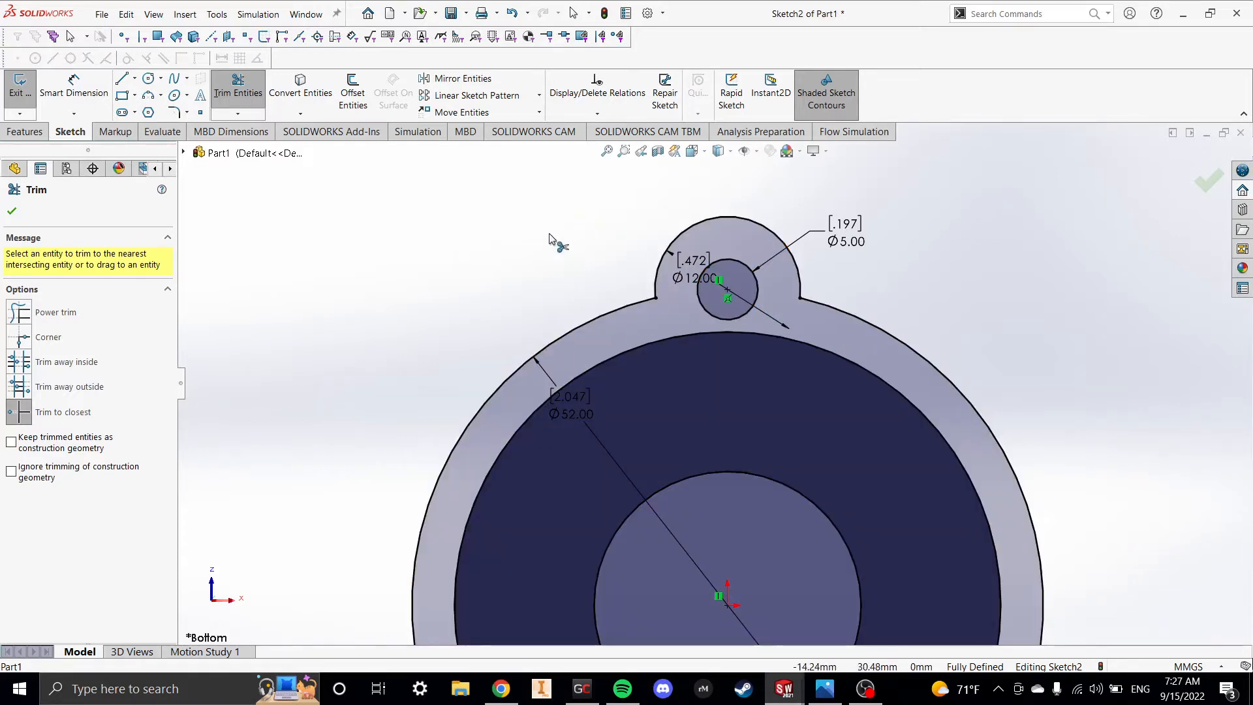
# - Circular-pattern the 5 mm hole circle and the lobe arc about the origin, with 4 equally spaced instances over 360 degrees
pyautogui.click(538, 96)
pyautogui.click(477, 129)
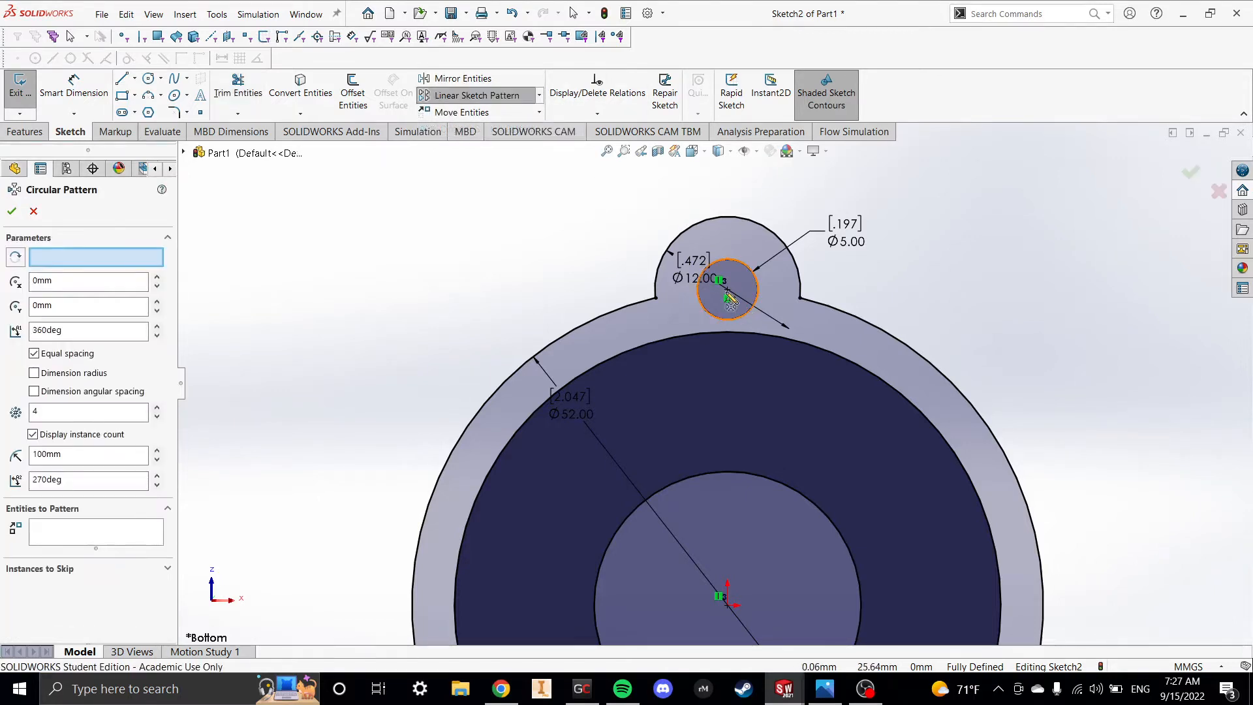
pyautogui.click(733, 262)
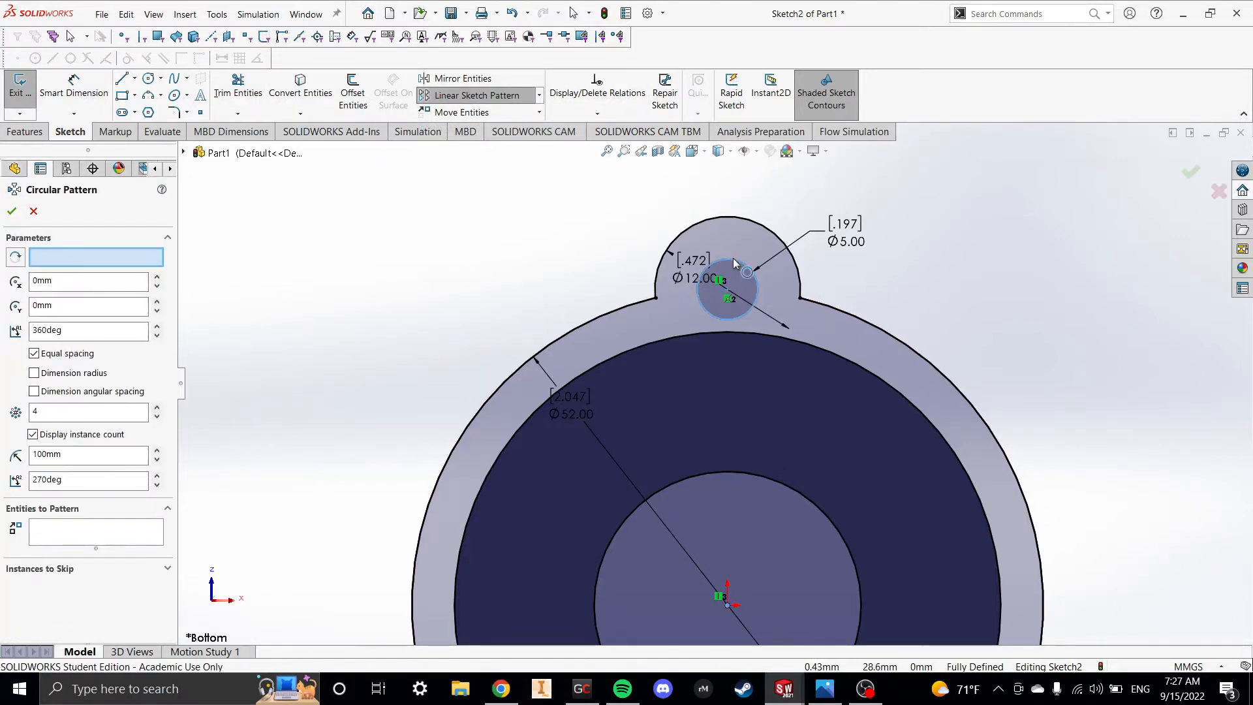
pyautogui.click(744, 222)
pyautogui.scroll(6, 668, 282)
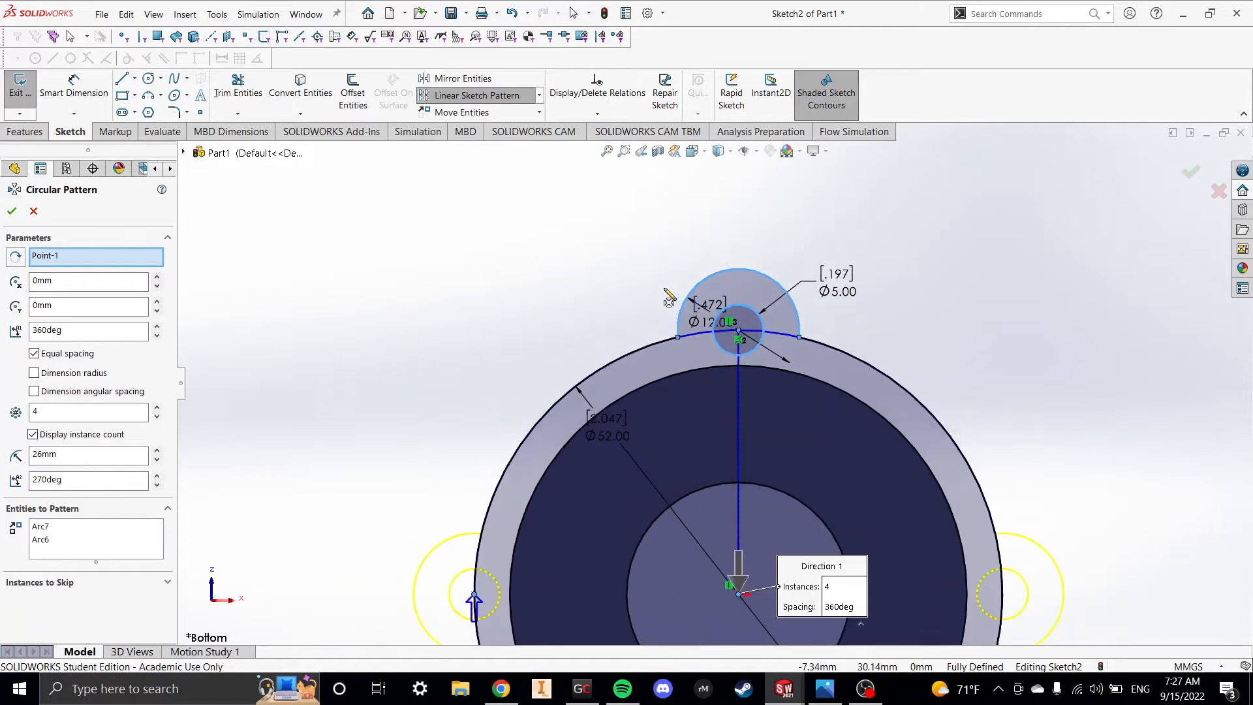
pyautogui.scroll(-3, 744, 600)
pyautogui.scroll(3, 773, 450)
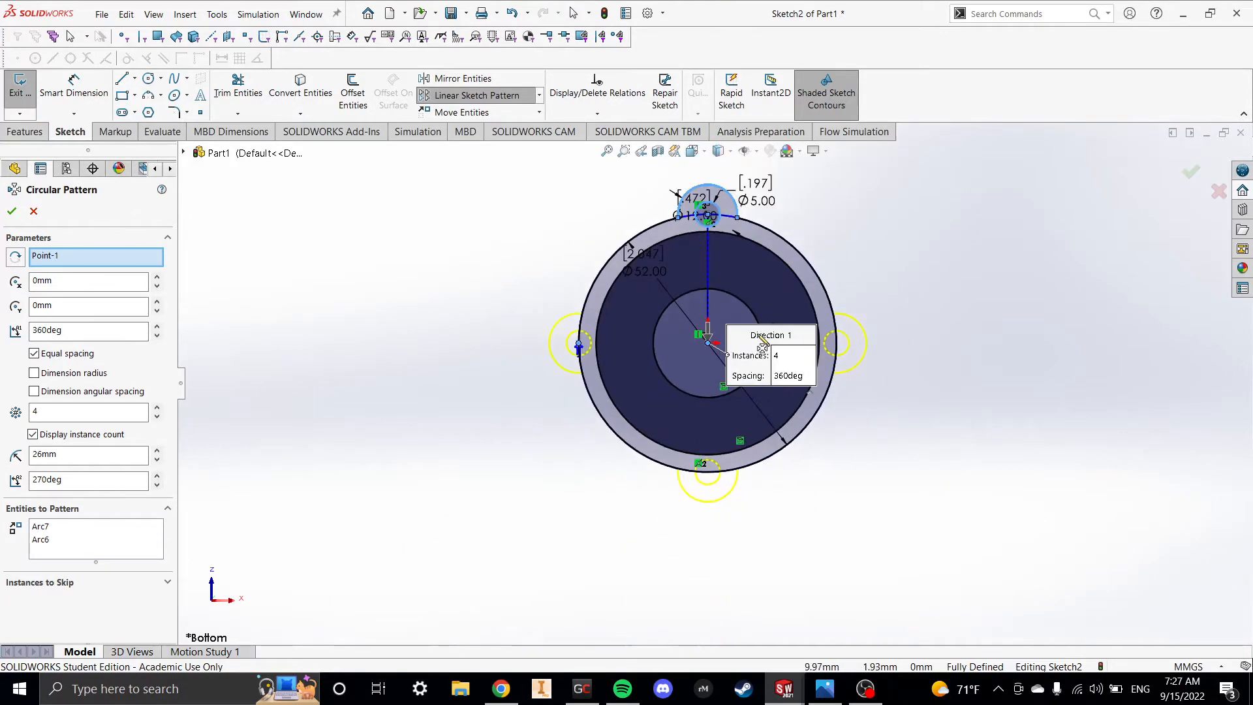
pyautogui.scroll(-3, 749, 399)
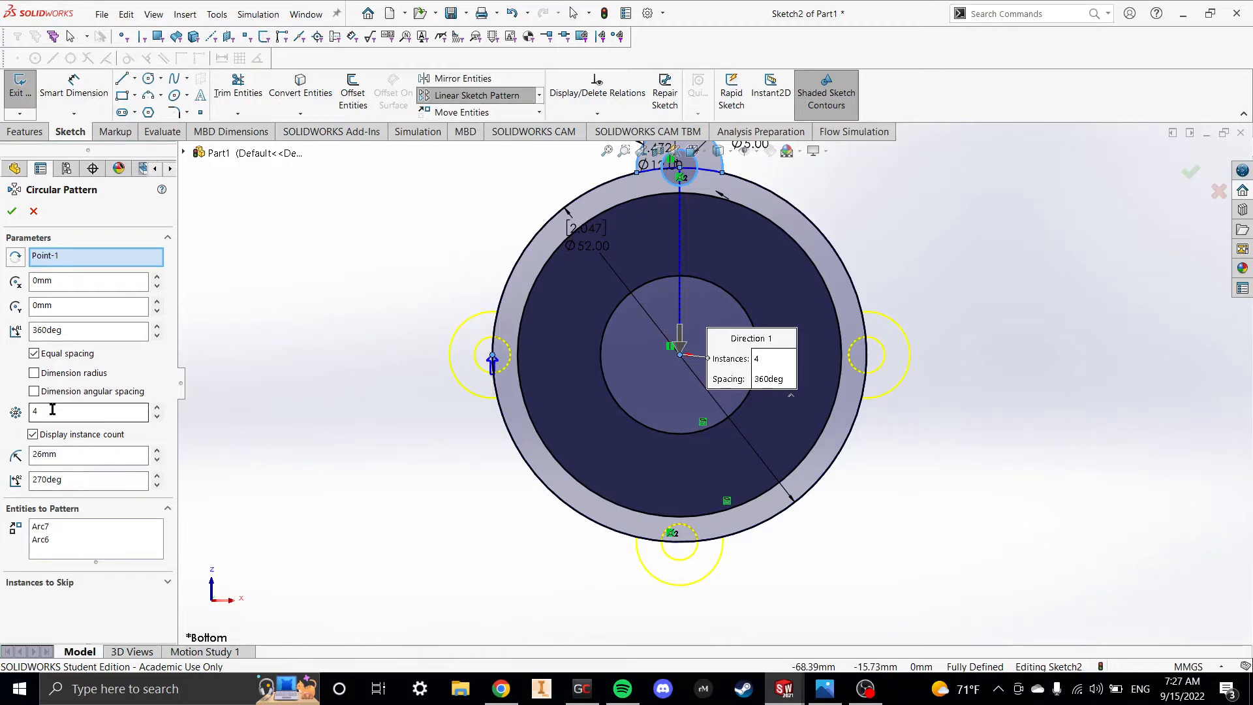
pyautogui.write('4')
pyautogui.scroll(2, 623, 415)
pyautogui.scroll(-1, 700, 363)
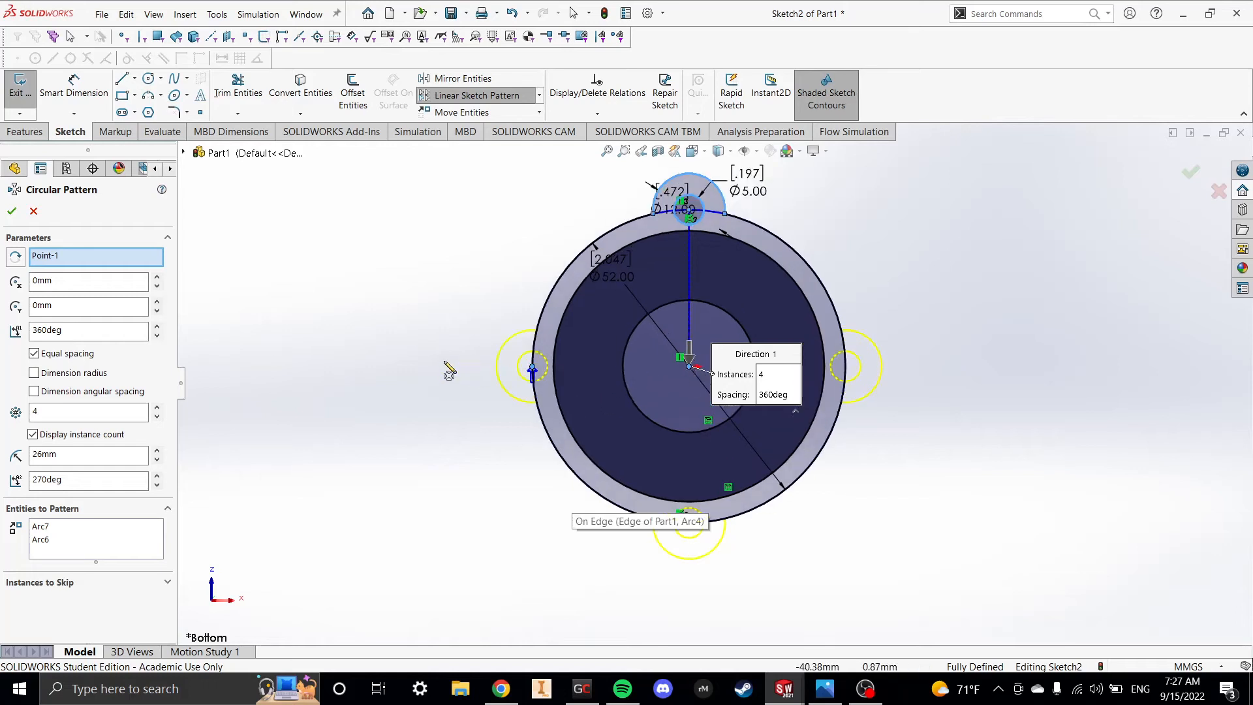
pyautogui.click(12, 213)
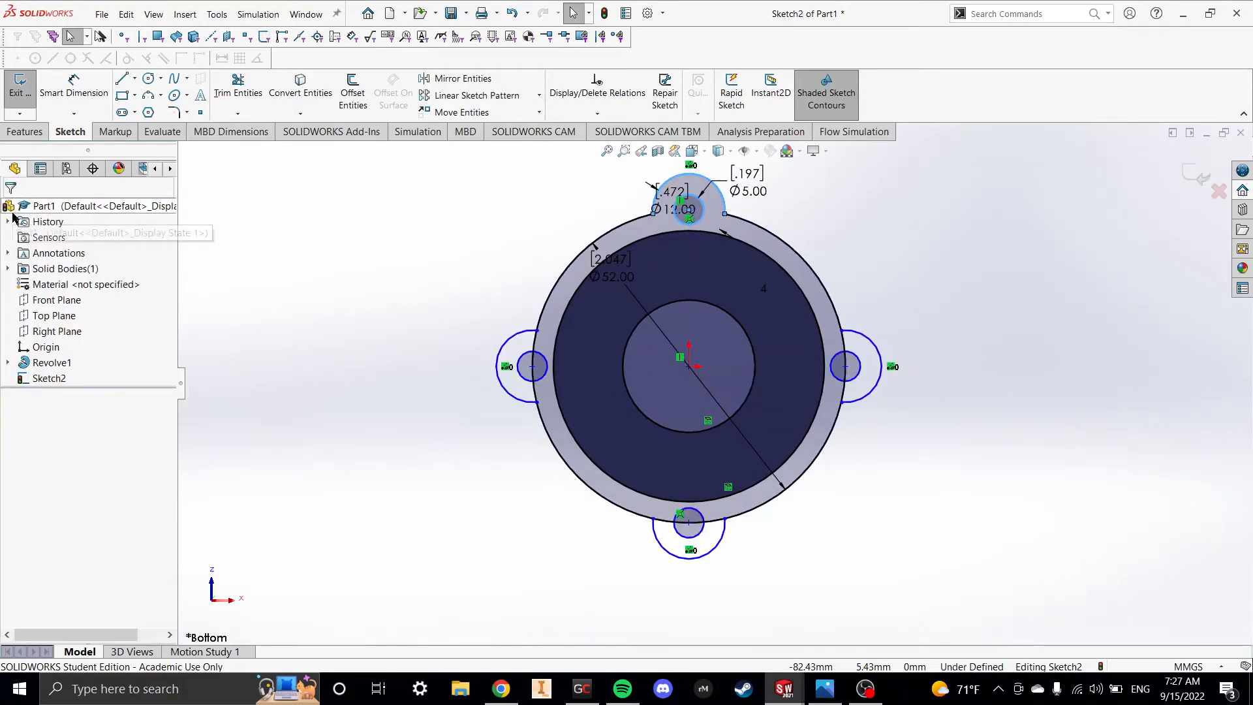
# - Trim away the sections of the 52 mm circle that run through the three patterned lobes
pyautogui.click(237, 86)
pyautogui.click(534, 341)
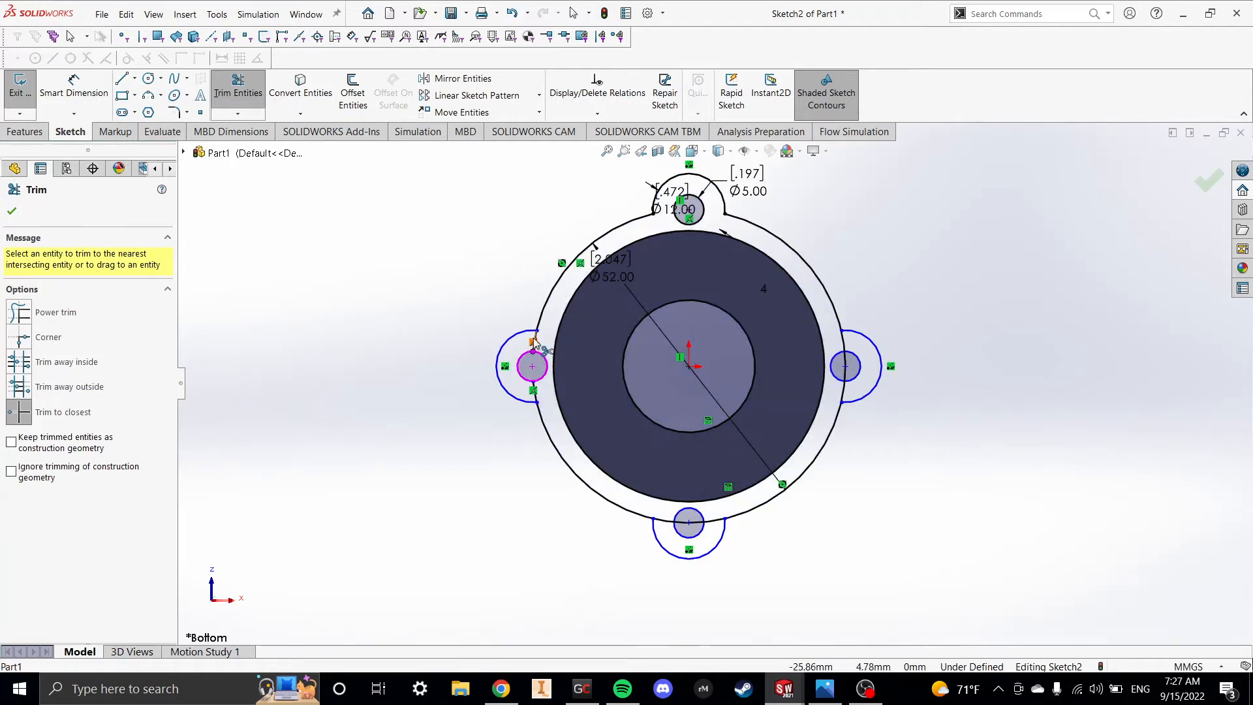
pyautogui.click(538, 337)
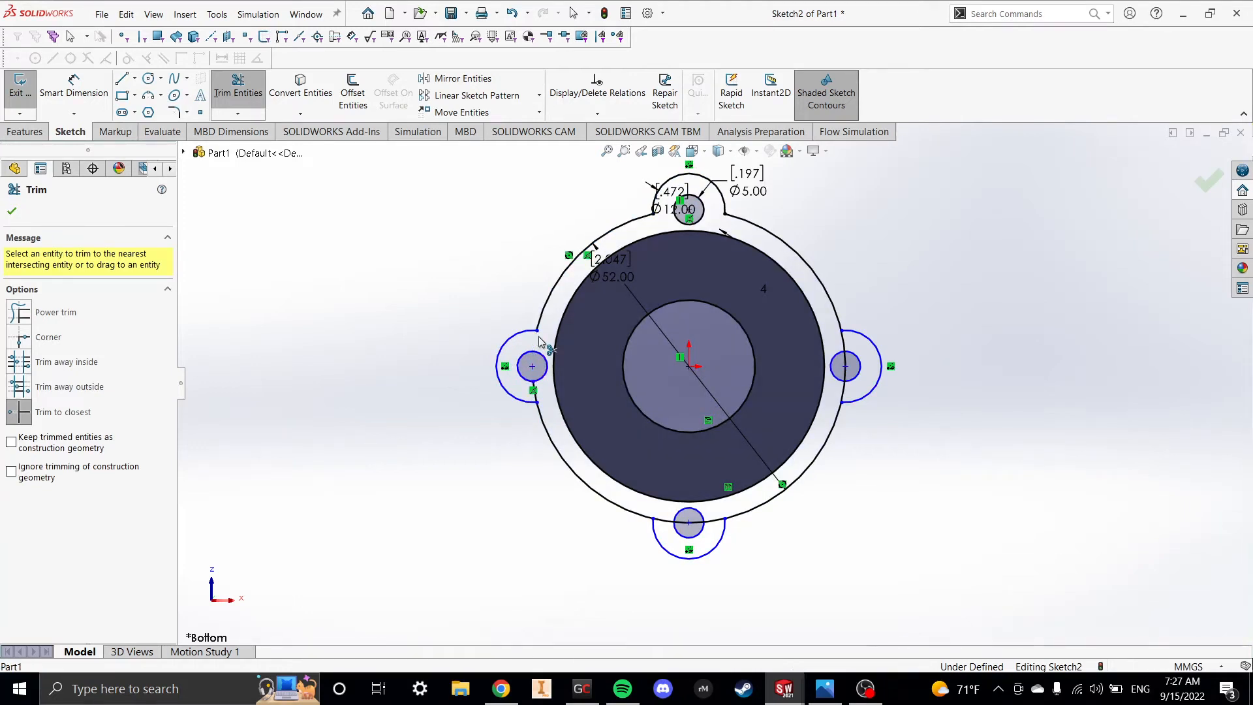
pyautogui.click(536, 398)
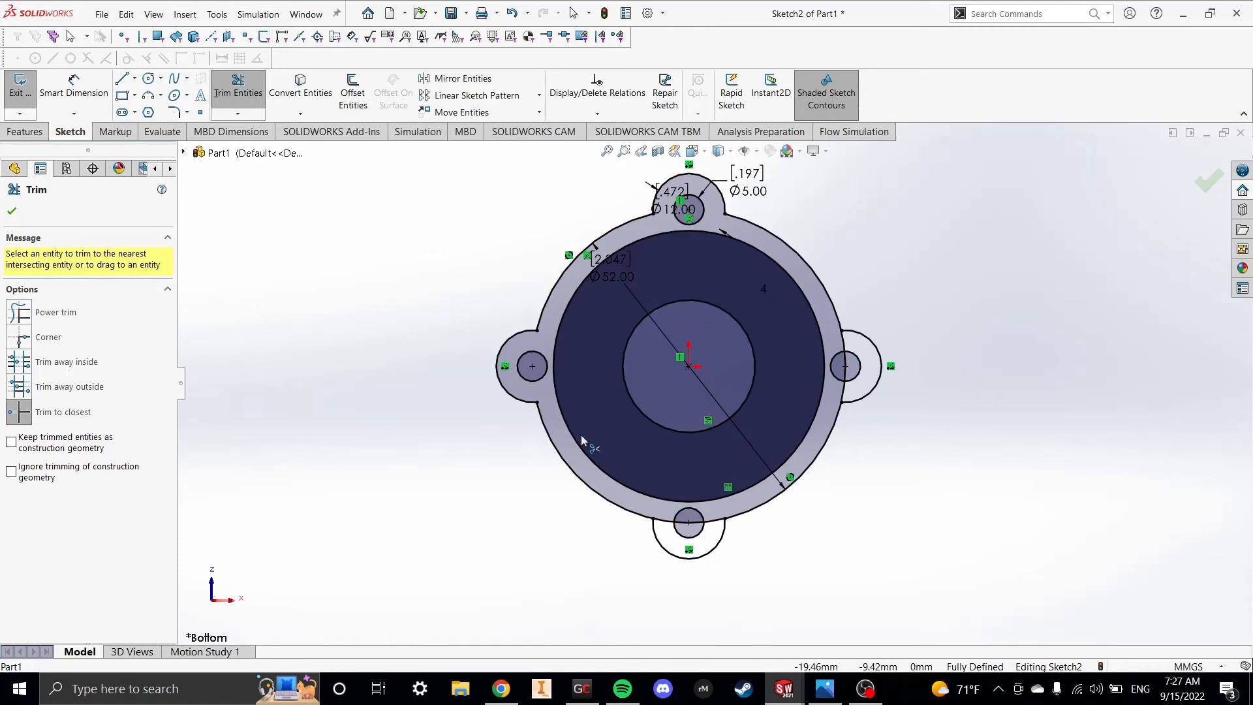
pyautogui.click(690, 525)
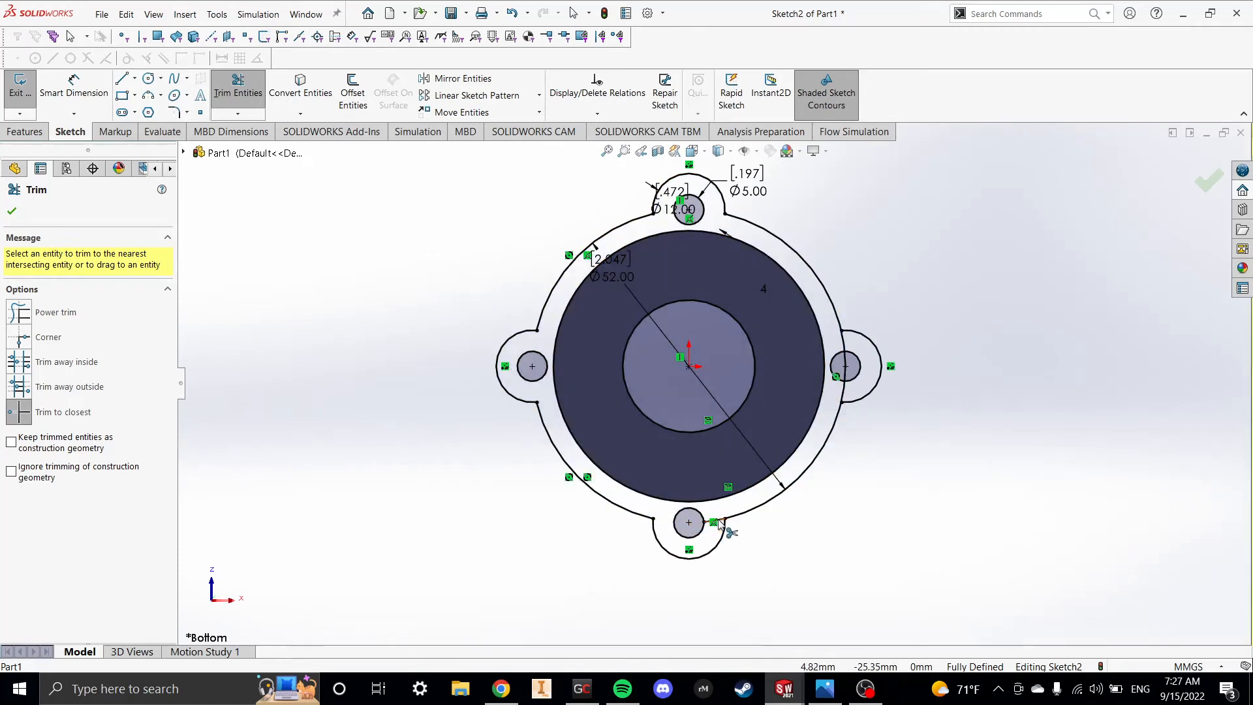
pyautogui.click(690, 524)
pyautogui.click(845, 392)
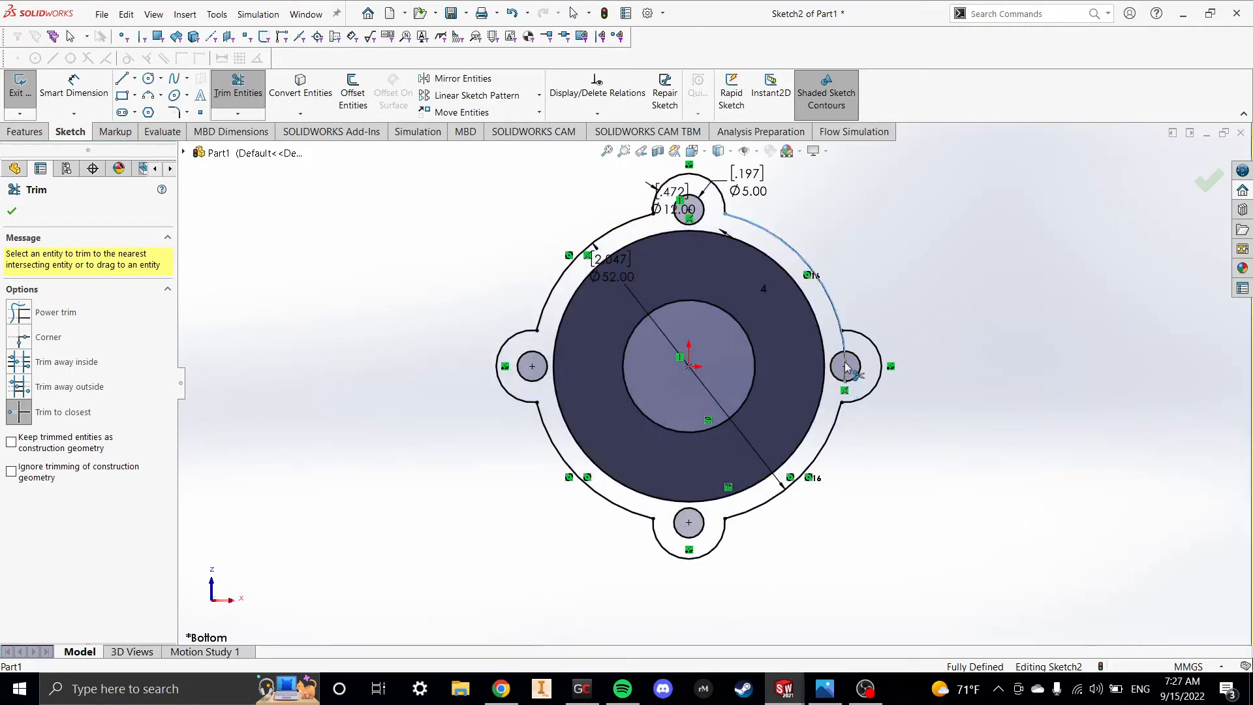
pyautogui.click(842, 337)
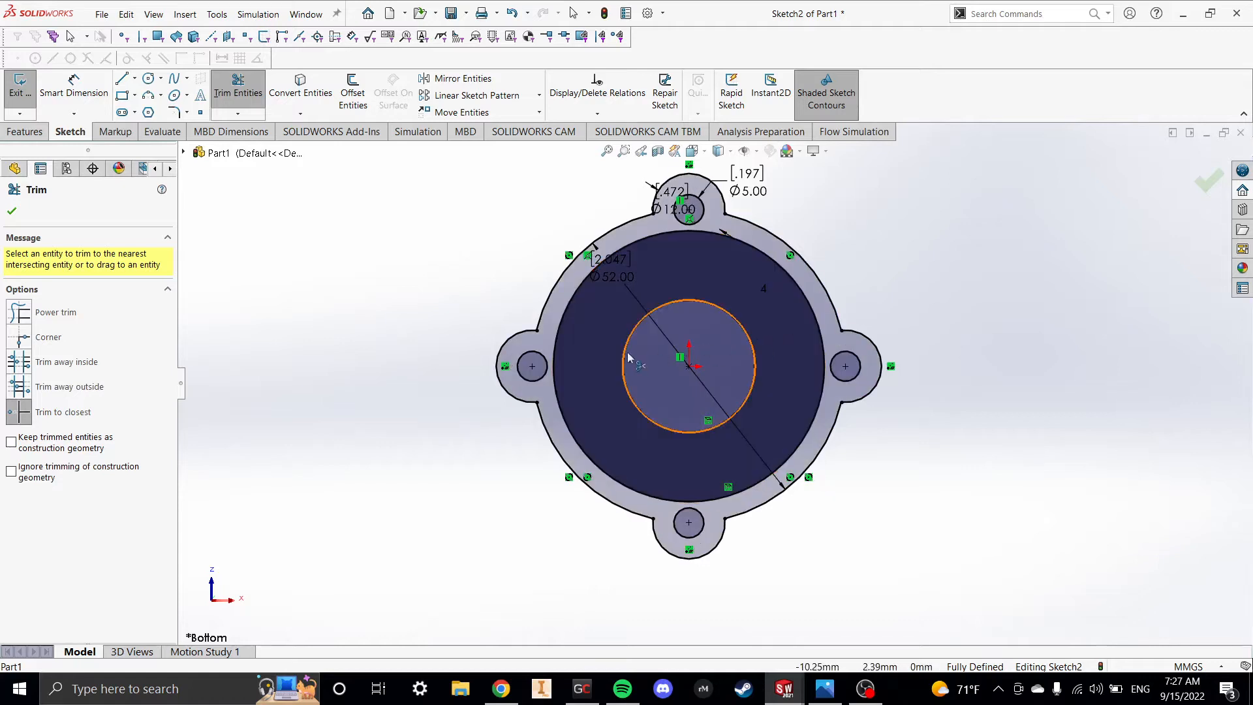
# - Compare the lobed outline with the reference drawing, and exit the flange sketch
pyautogui.click(835, 695)
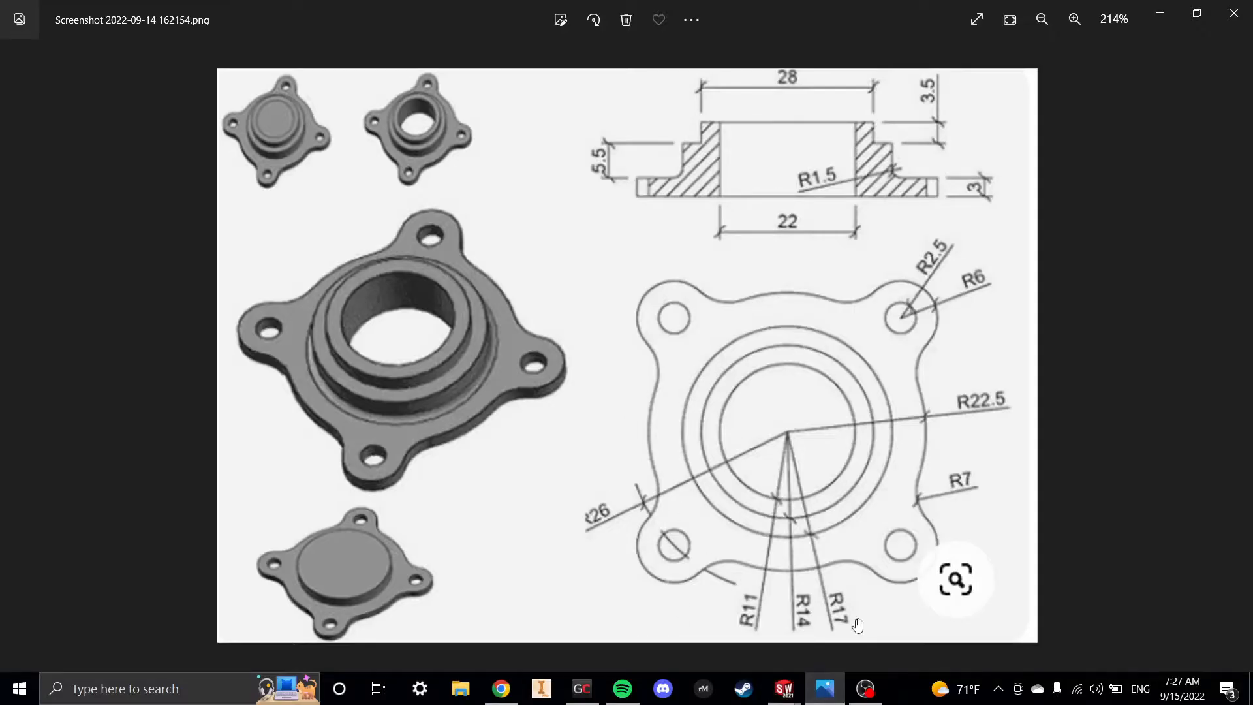
pyautogui.click(1159, 13)
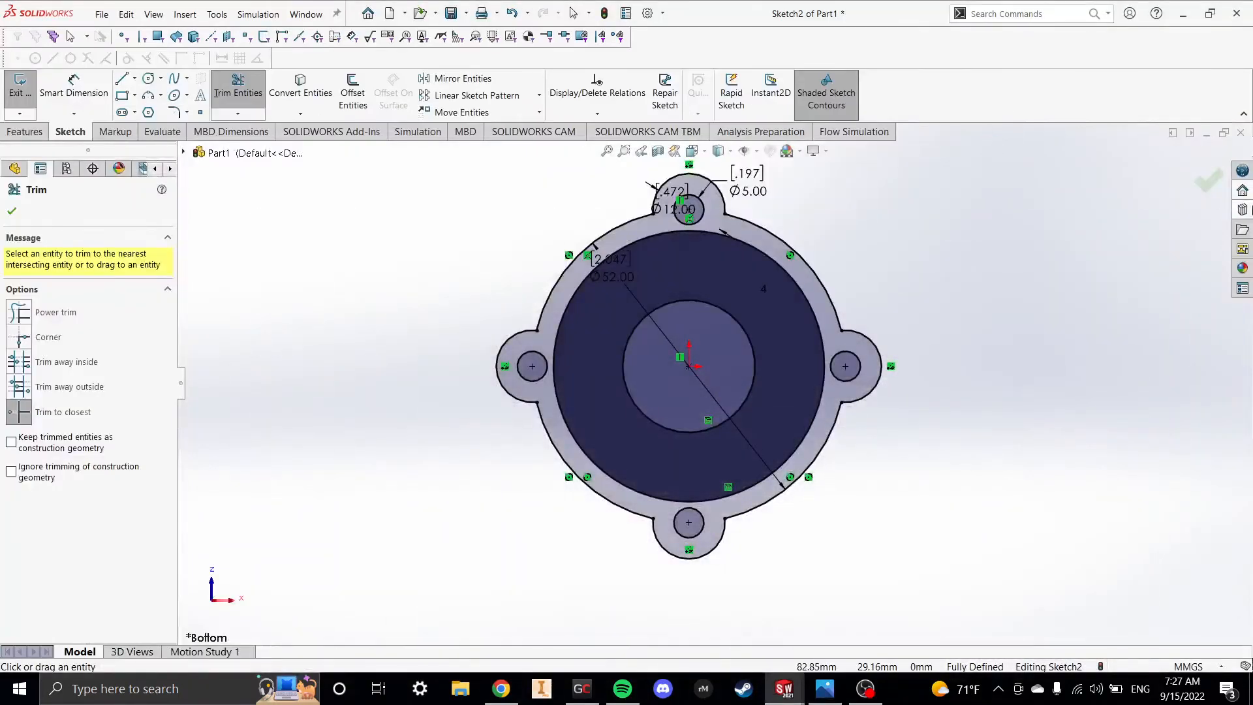
pyautogui.click(1208, 180)
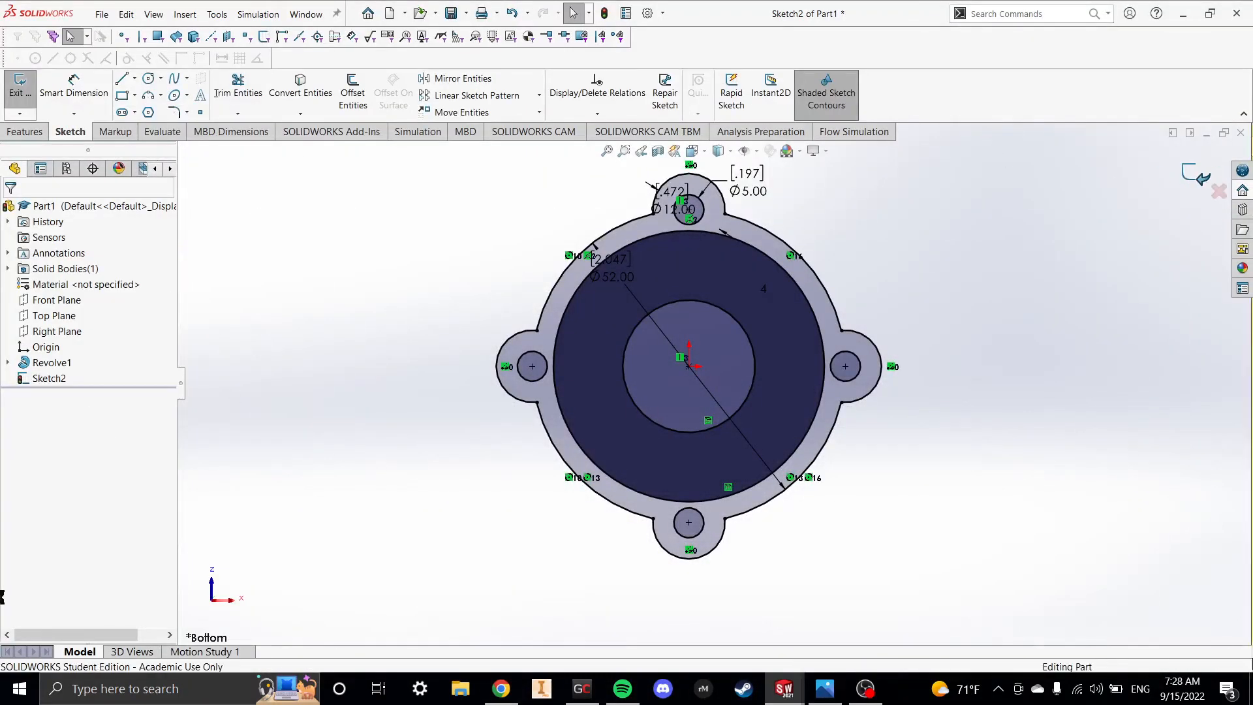
pyautogui.scroll(2, 674, 277)
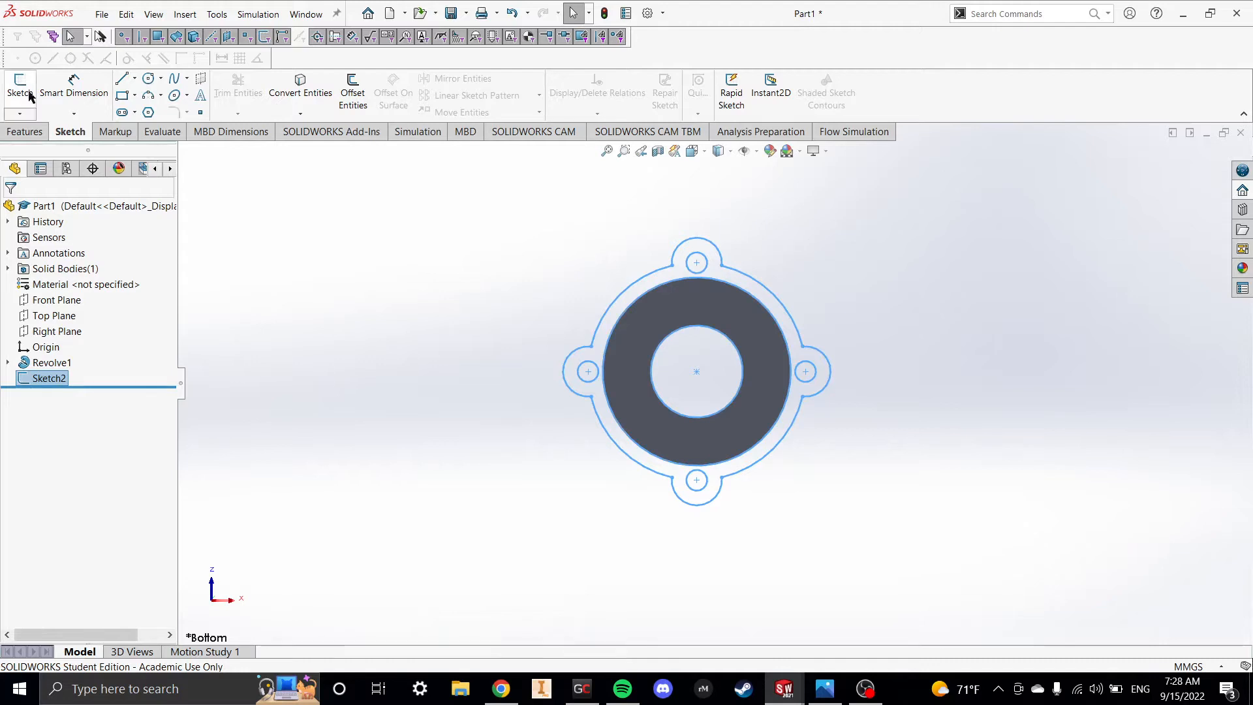
# - Start a boss extrude of the lobed outer ring region of the flange sketch, with its direction reversed towards the hub
pyautogui.click(25, 132)
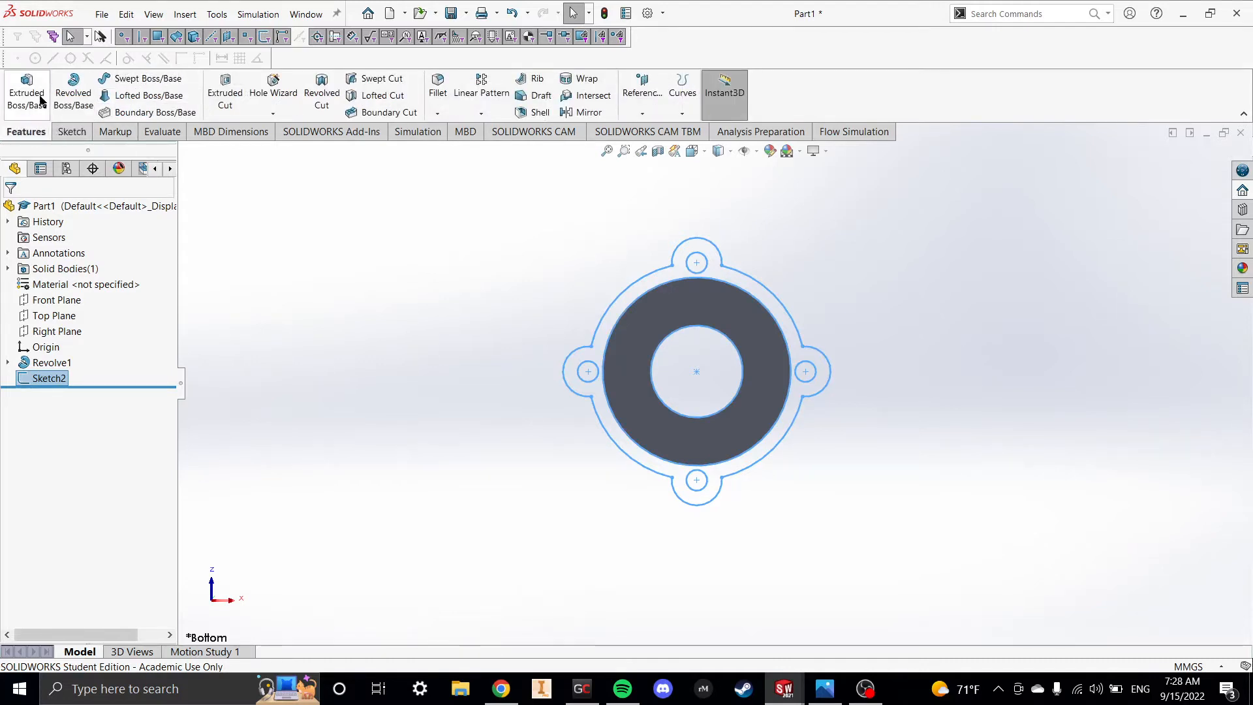
pyautogui.click(23, 98)
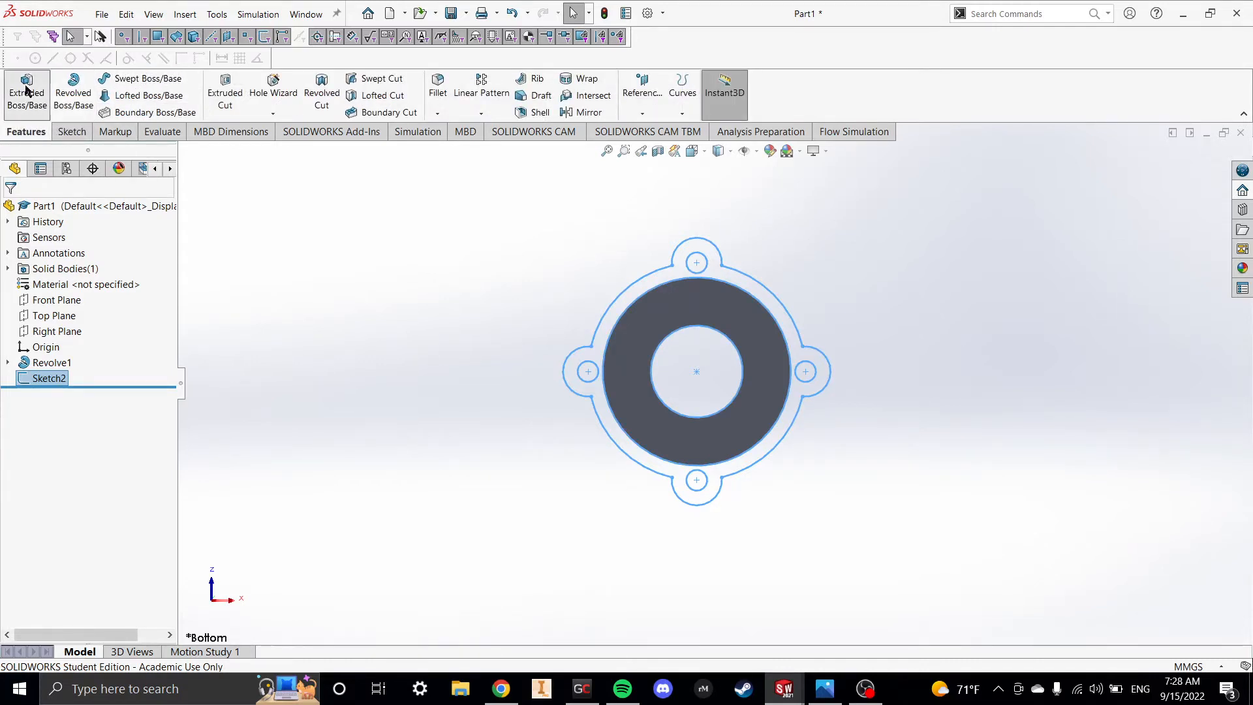
pyautogui.click(744, 281)
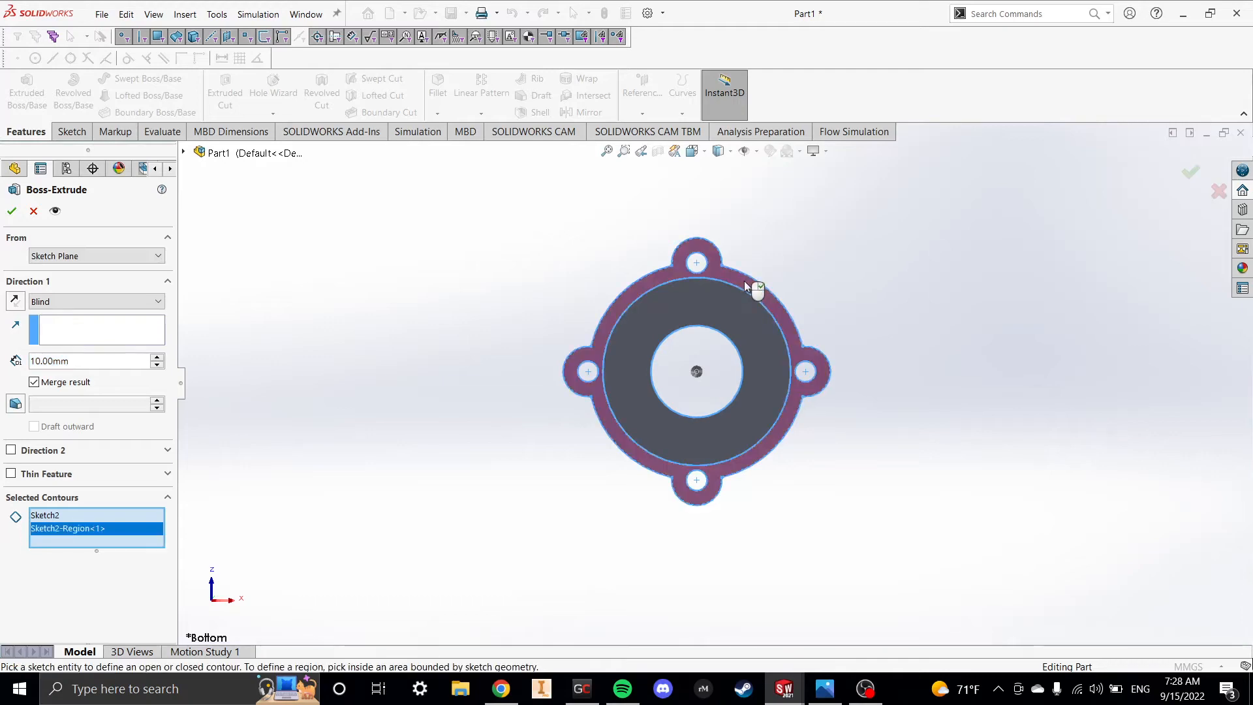
pyautogui.moveTo(805, 257)
pyautogui.mouseDown(button='middle')
pyautogui.moveTo(832, 293)
pyautogui.moveTo(663, 209)
pyautogui.moveTo(671, 166)
pyautogui.moveTo(587, 190)
pyautogui.moveTo(601, 50)
pyautogui.moveTo(722, 342)
pyautogui.moveTo(719, 481)
pyautogui.moveTo(475, 452)
pyautogui.mouseUp(button='middle')
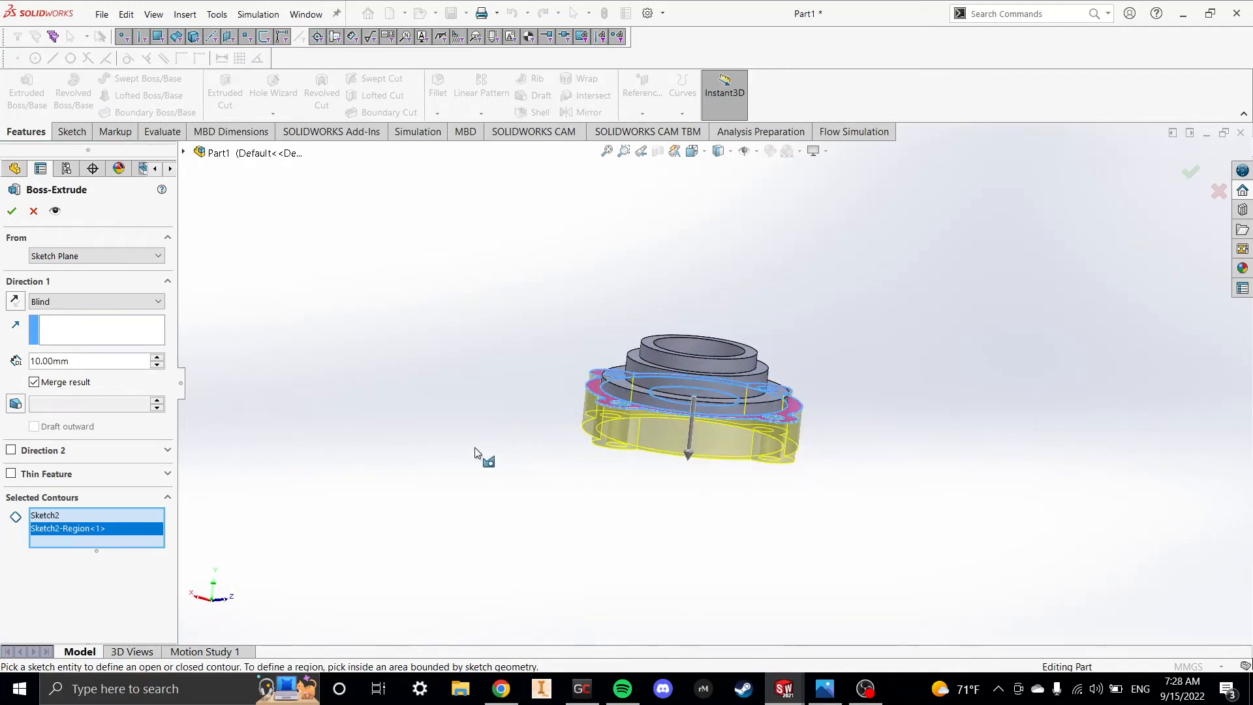
pyautogui.click(14, 302)
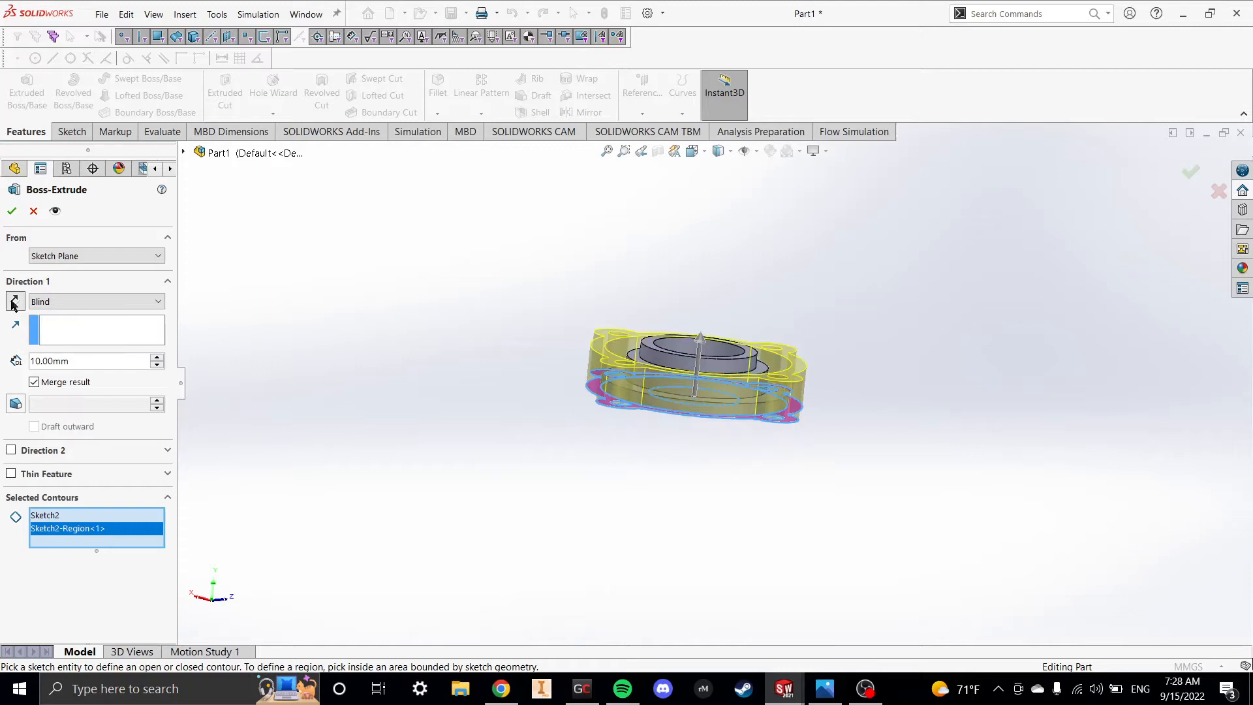
pyautogui.scroll(1, 641, 429)
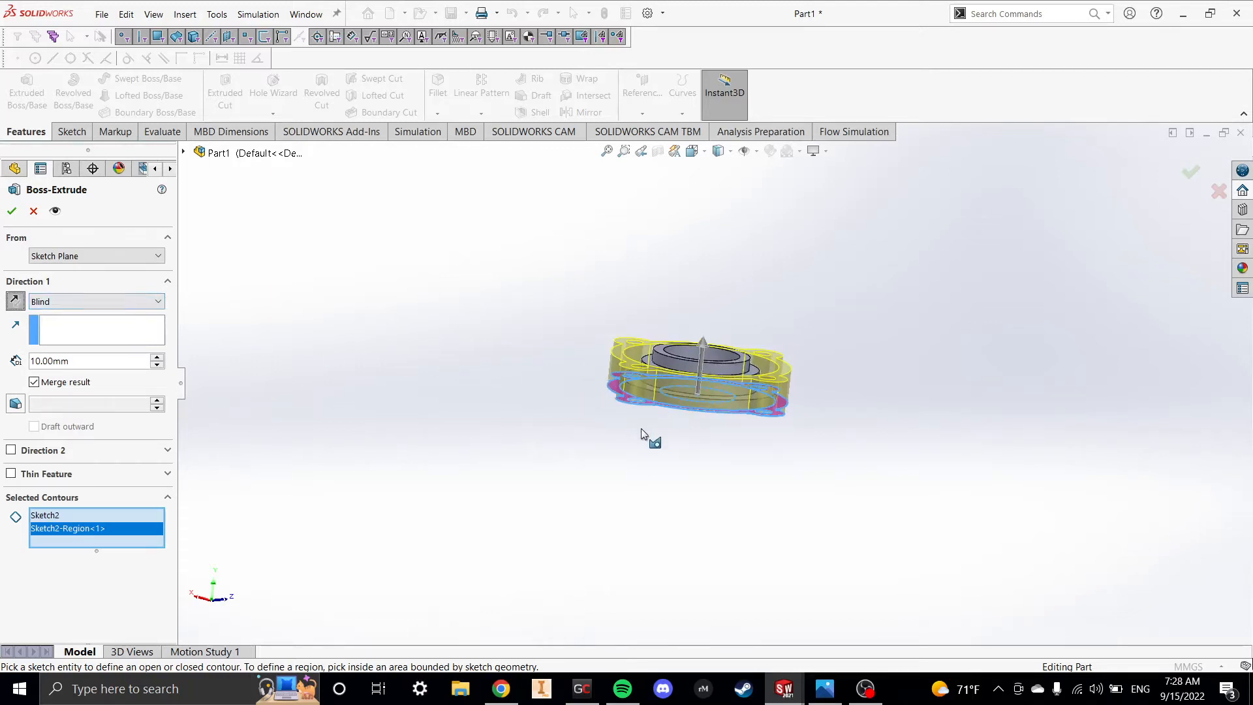
pyautogui.scroll(-3, 634, 385)
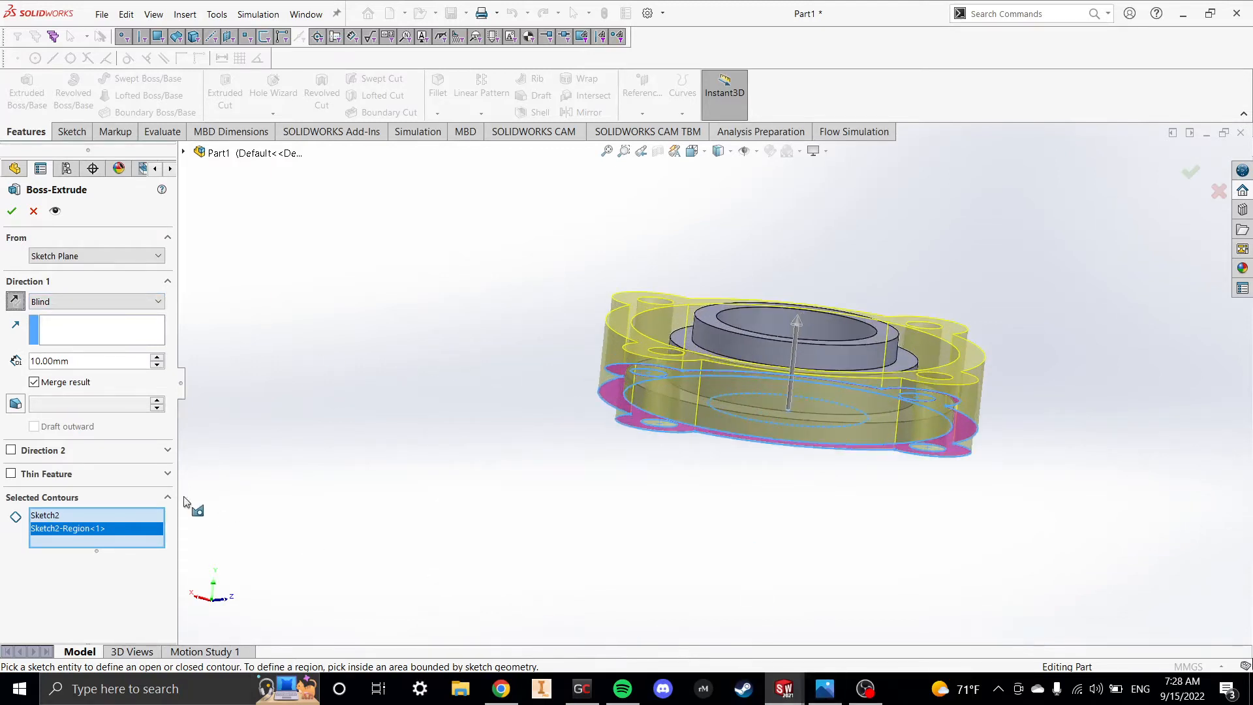
# - Check the flange thickness in the reference drawing, and finish the extrusion Up To Surface at the upper face of the revolved base flange
pyautogui.click(825, 688)
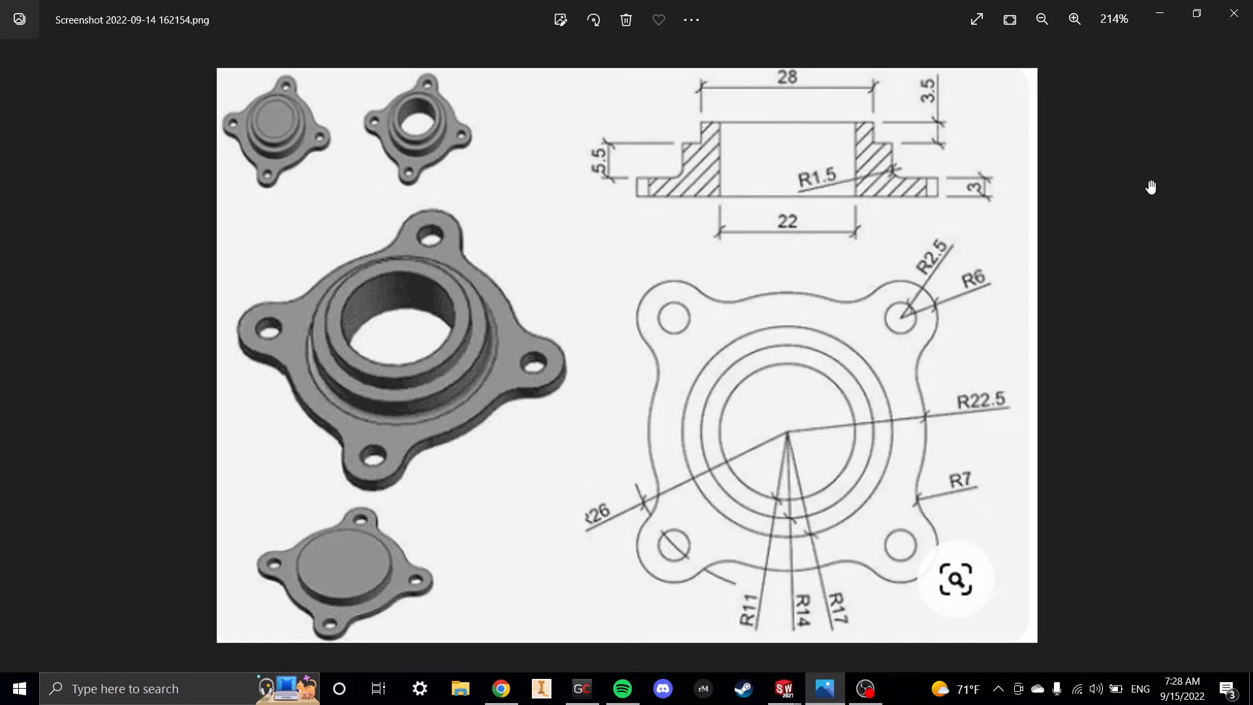
pyautogui.click(1168, 7)
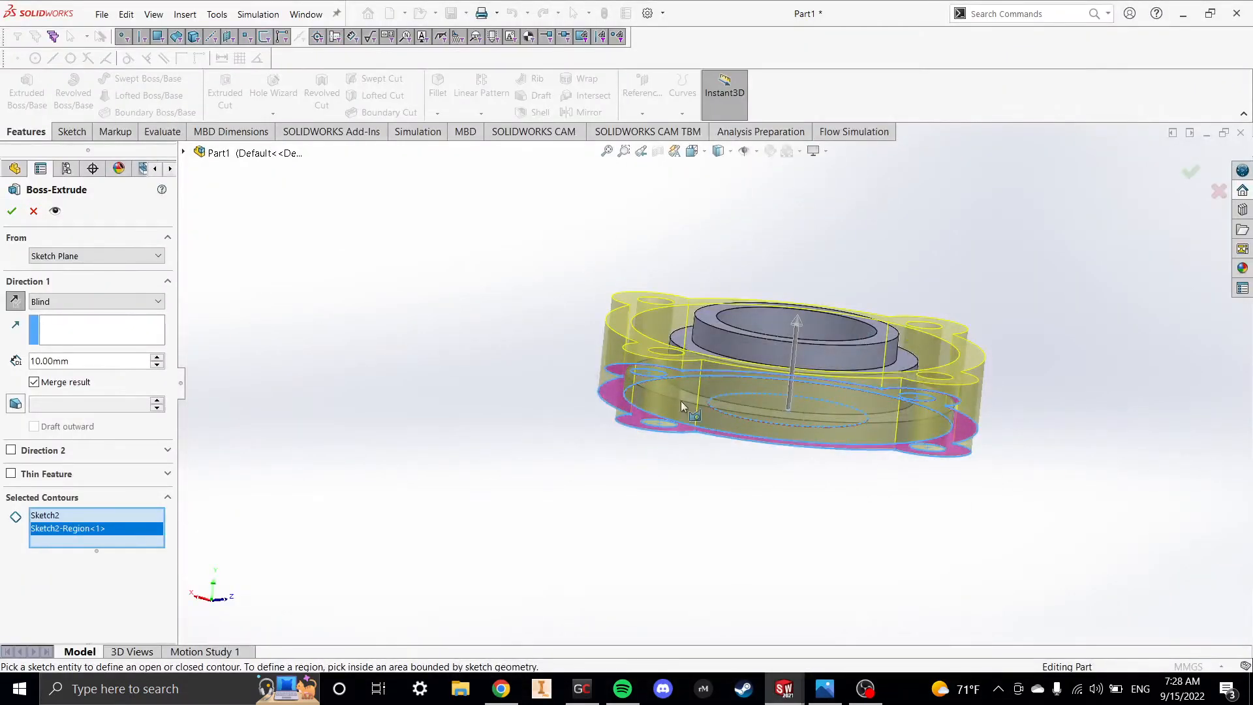
pyautogui.scroll(-4, 680, 401)
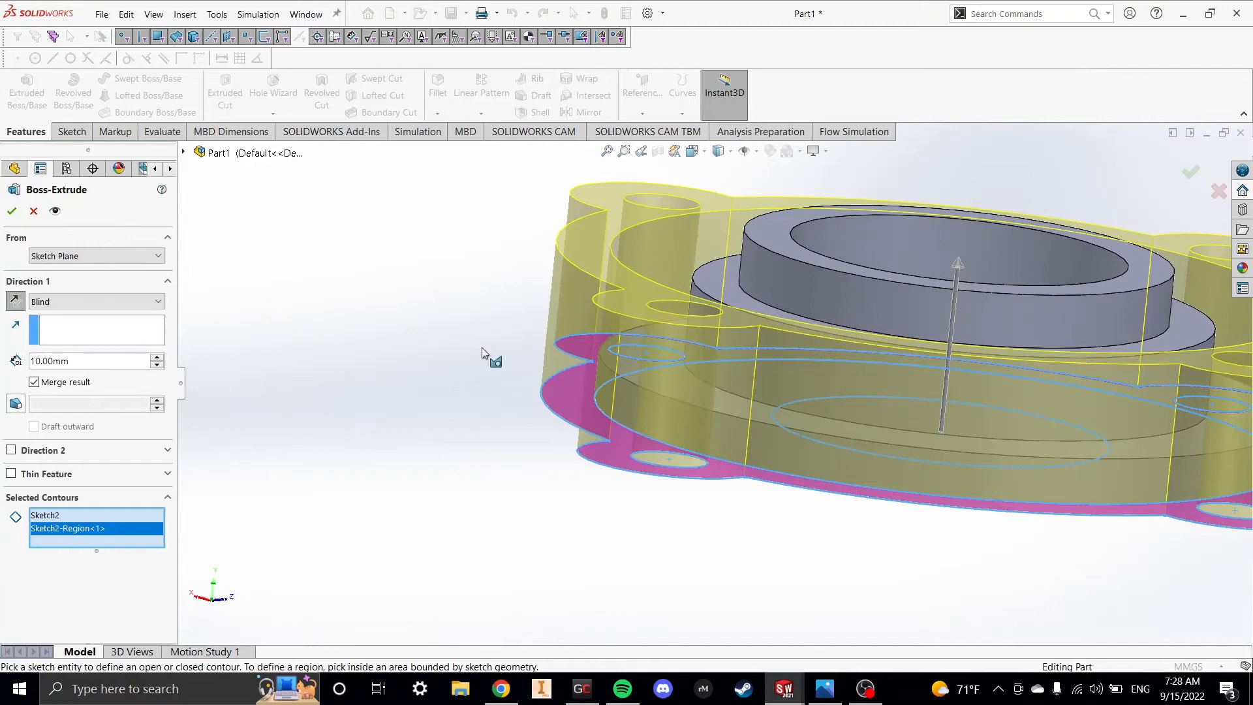
pyautogui.click(90, 303)
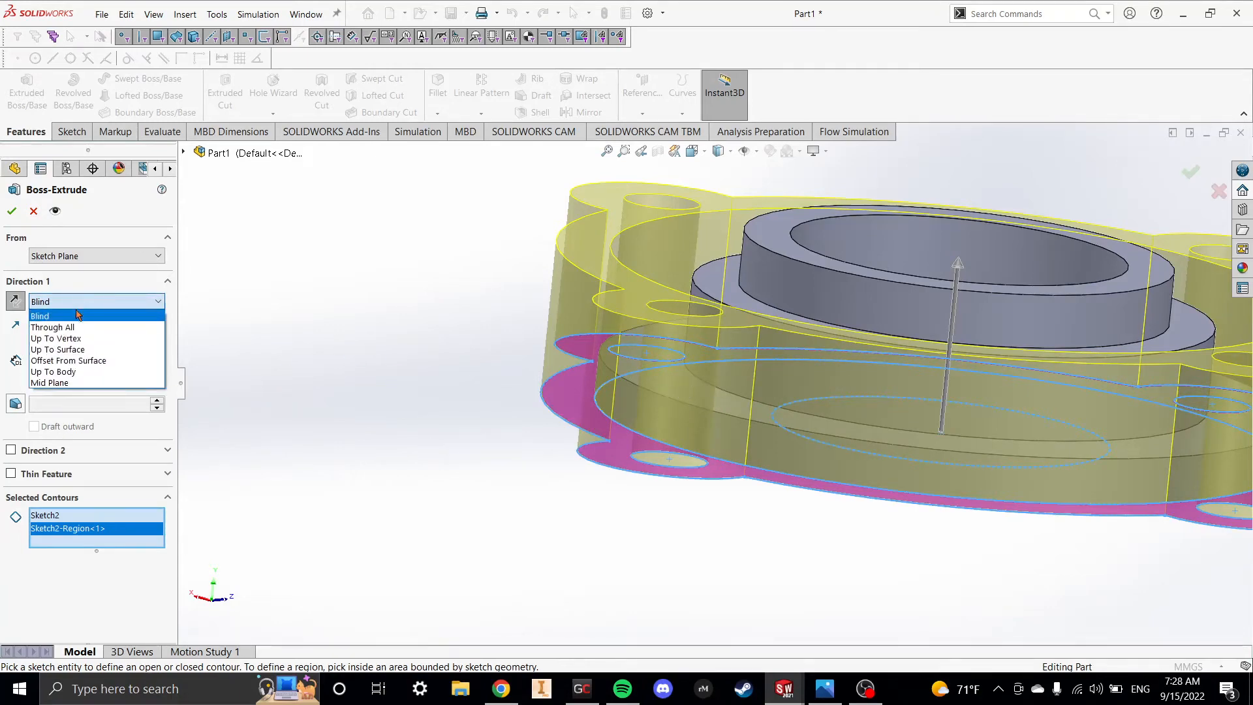
pyautogui.click(77, 349)
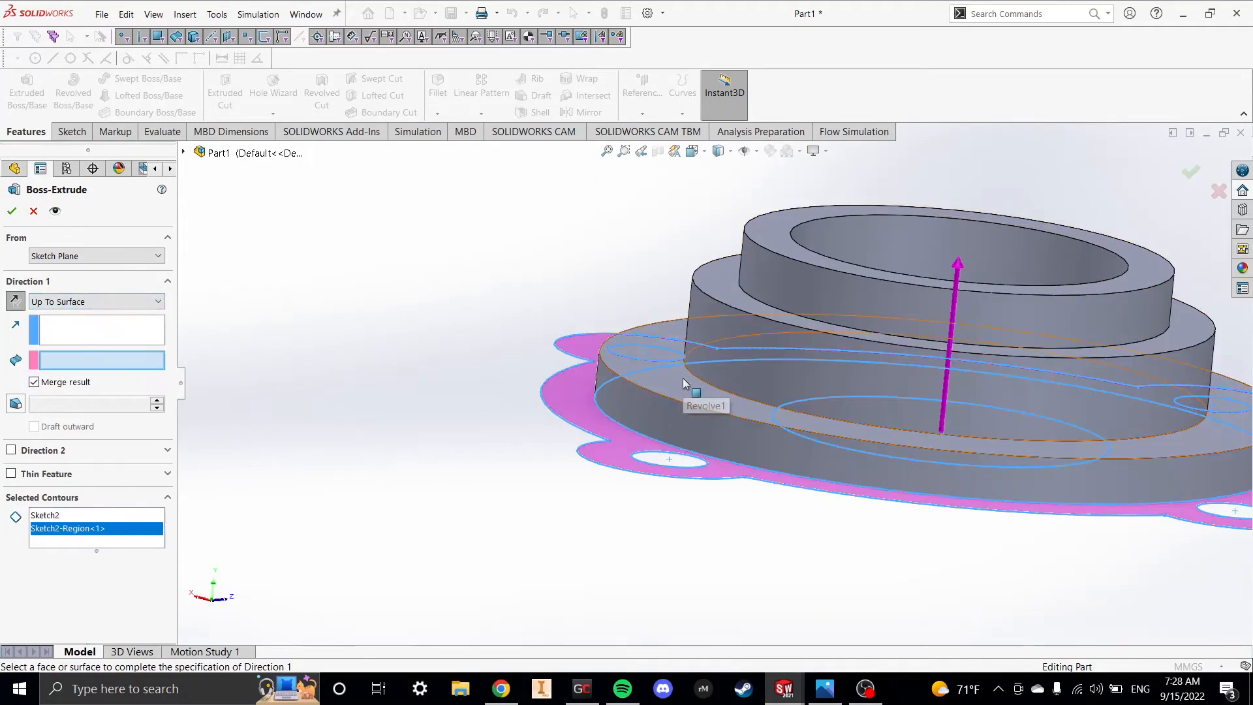
pyautogui.click(676, 382)
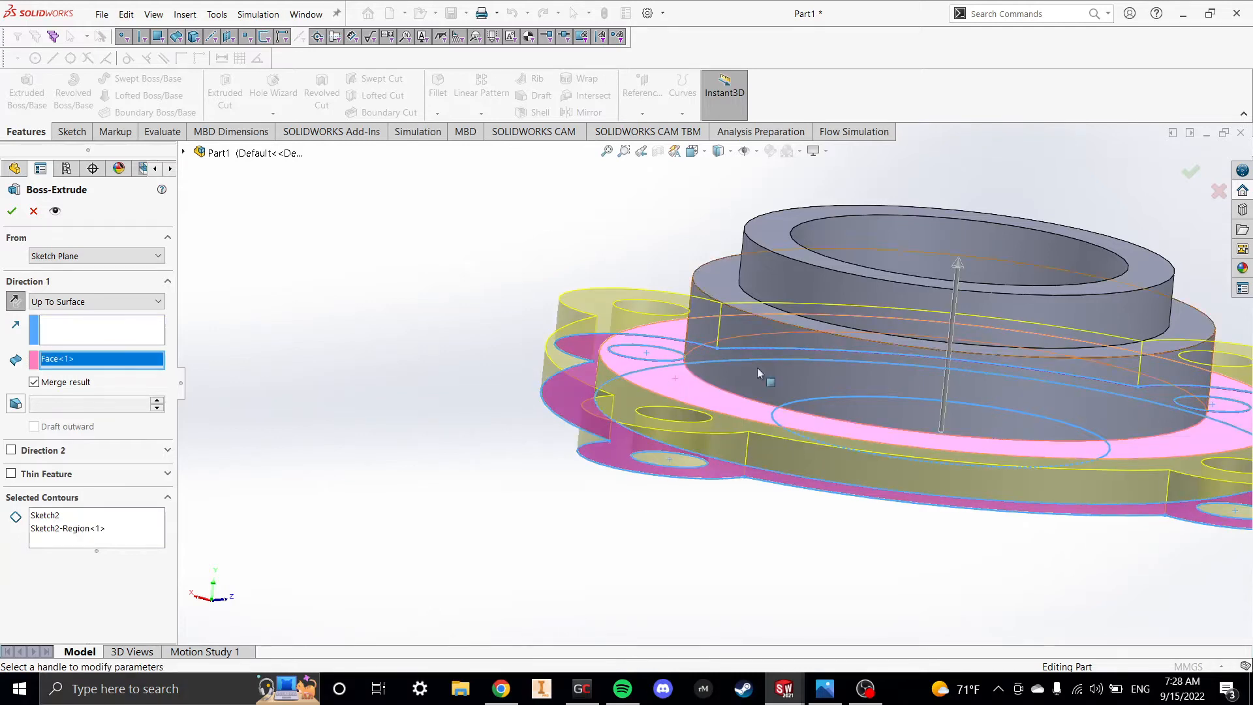
pyautogui.click(12, 212)
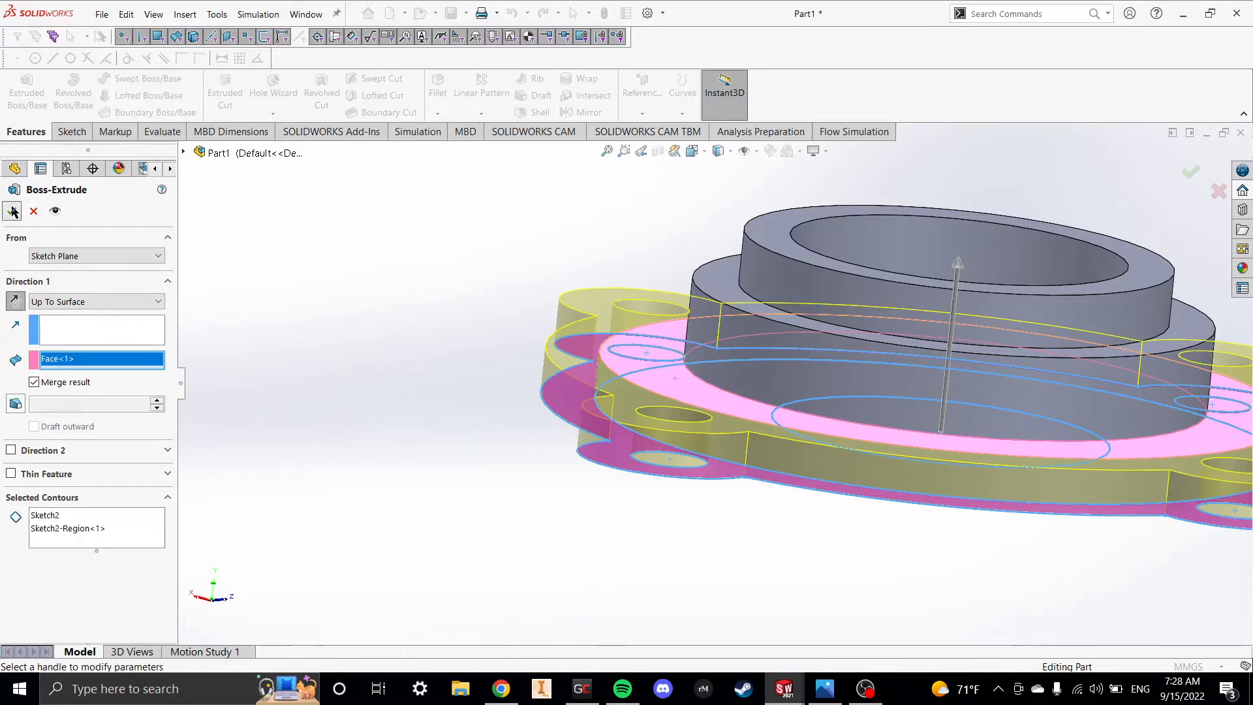
# - Inspect the extruded four-lobed flange from several angles and clear the feature selection
pyautogui.scroll(3, 803, 481)
pyautogui.moveTo(802, 481); pyautogui.dragTo(789, 561, button='middle')
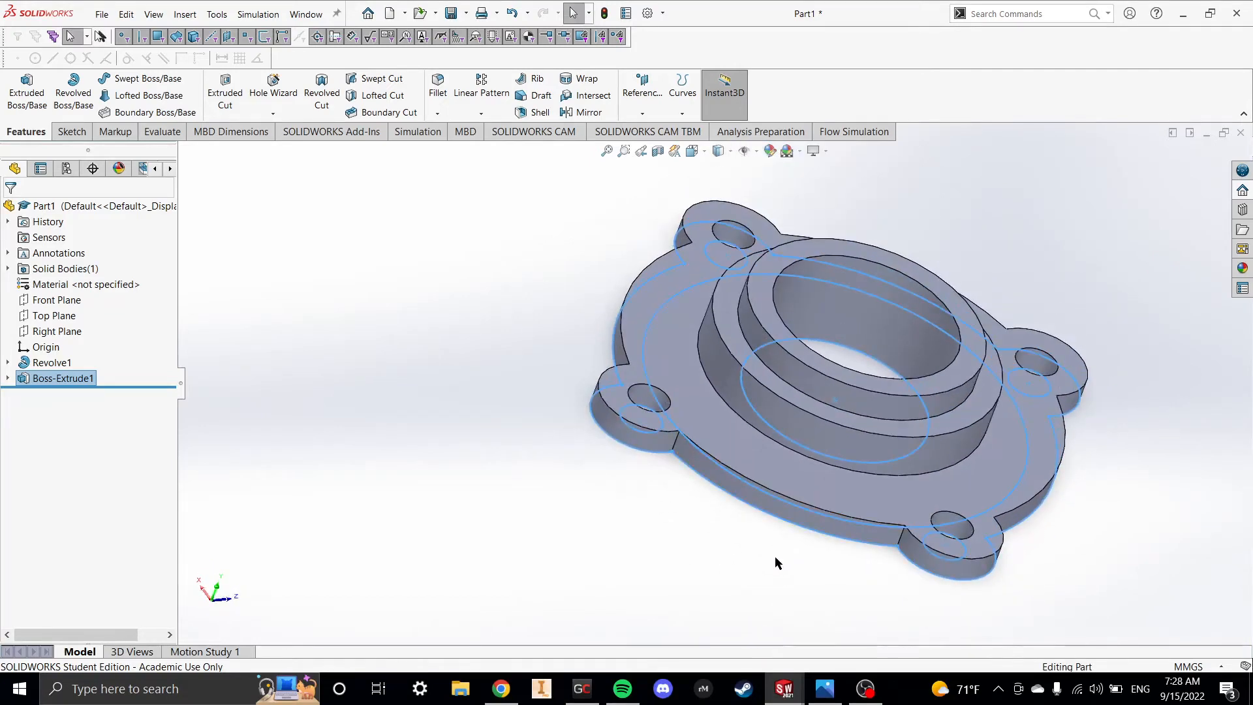
pyautogui.scroll(2, 700, 474)
pyautogui.scroll(1, 848, 349)
pyautogui.moveTo(894, 320); pyautogui.dragTo(871, 365, button='middle')
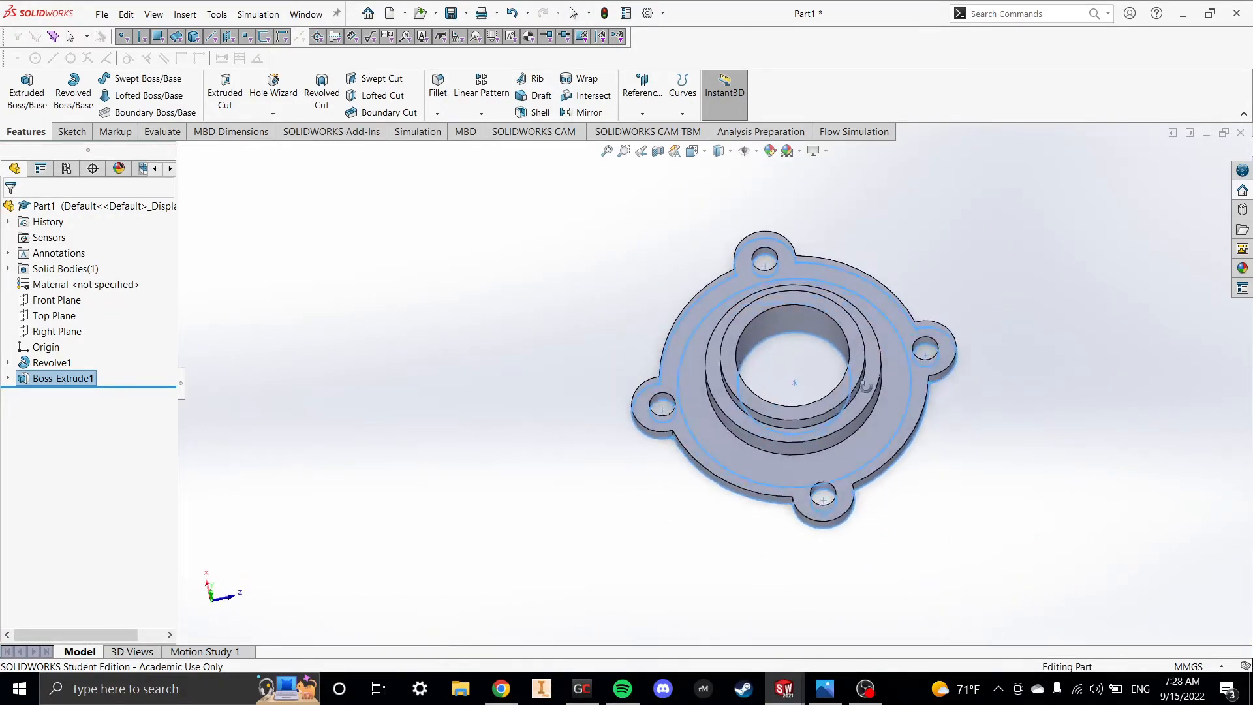
pyautogui.click(264, 449)
pyautogui.moveTo(711, 509); pyautogui.dragTo(700, 436, button='middle')
pyautogui.scroll(-5, 689, 424)
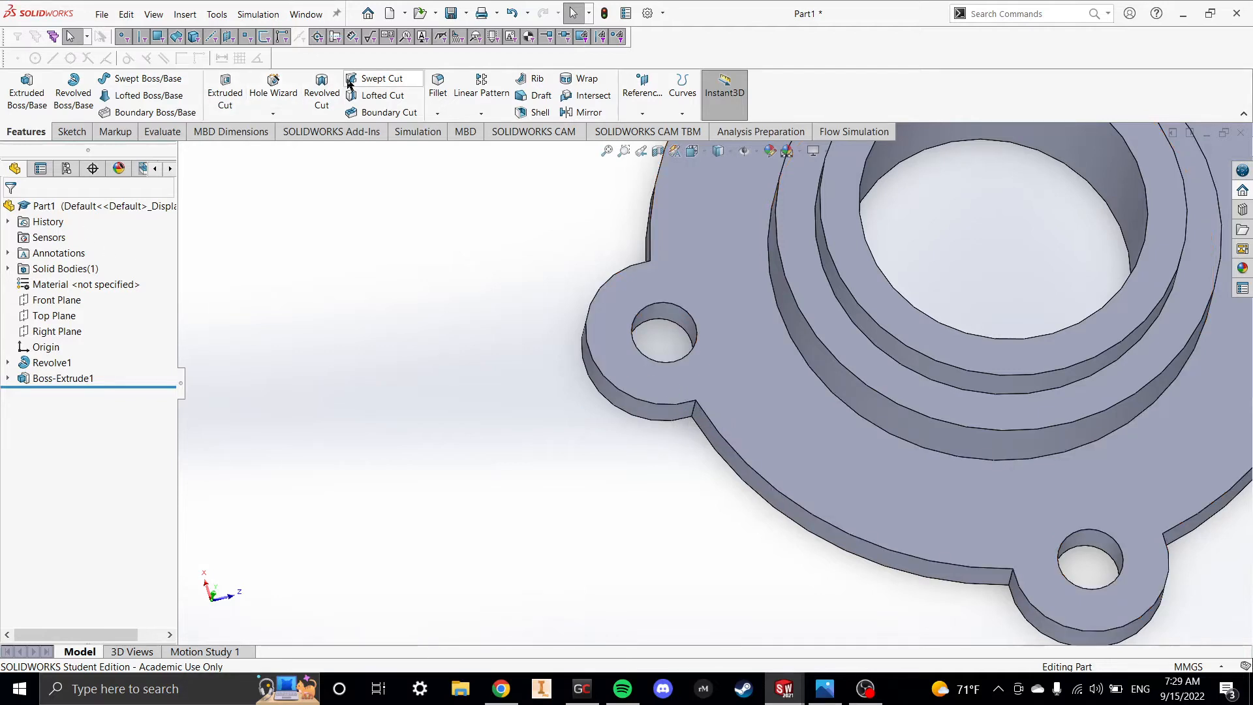
# - Start a fillet and select the first four short thickness edges where the lobes meet the flange's round rim
pyautogui.click(437, 88)
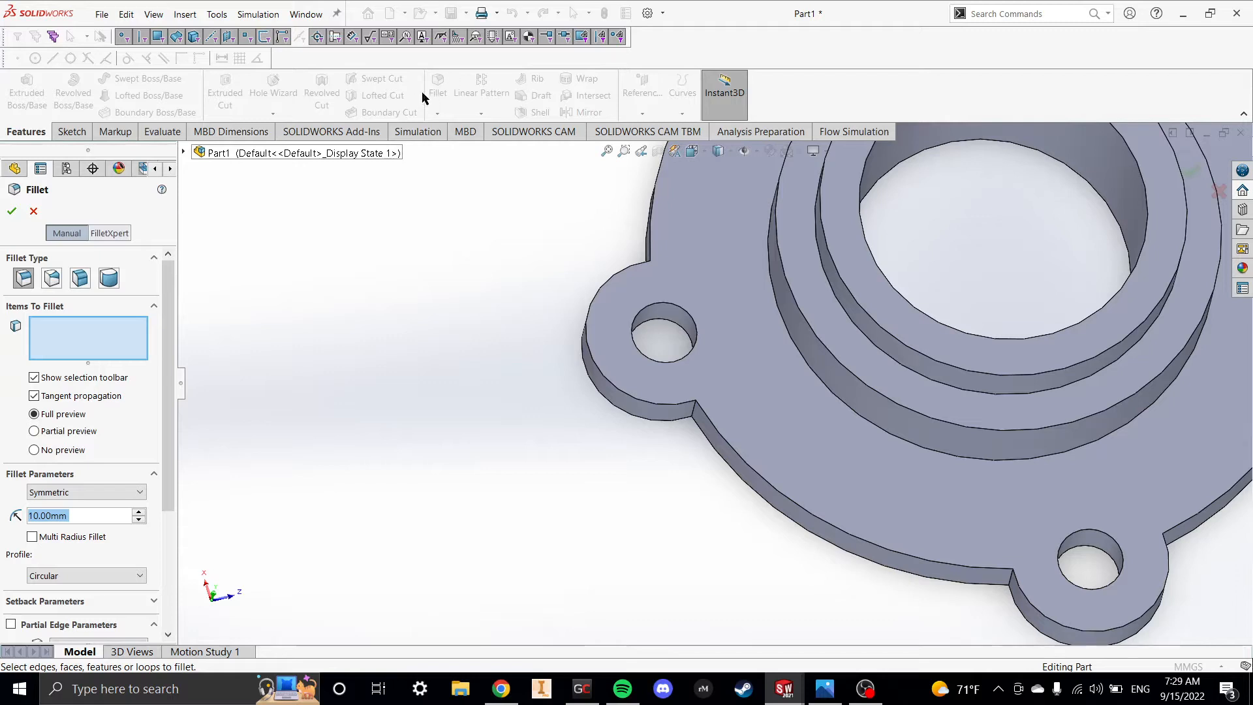
pyautogui.click(695, 410)
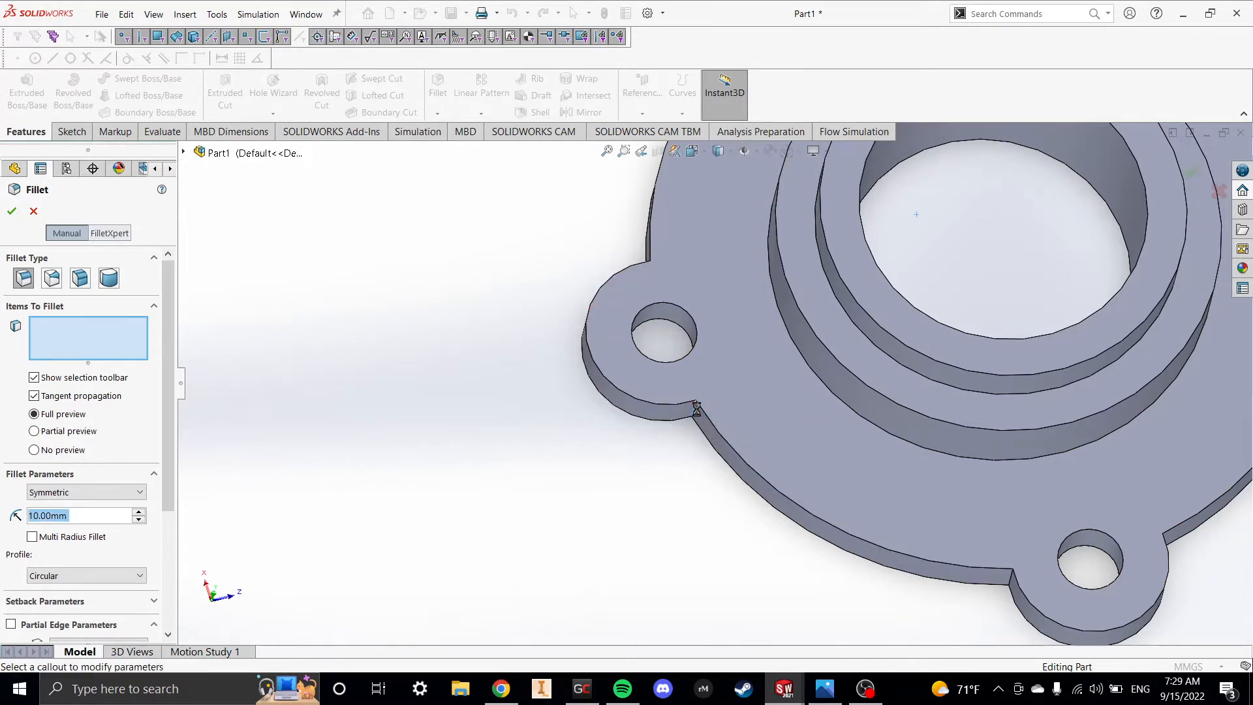
pyautogui.click(1012, 585)
pyautogui.moveTo(940, 581); pyautogui.dragTo(793, 526, button='middle')
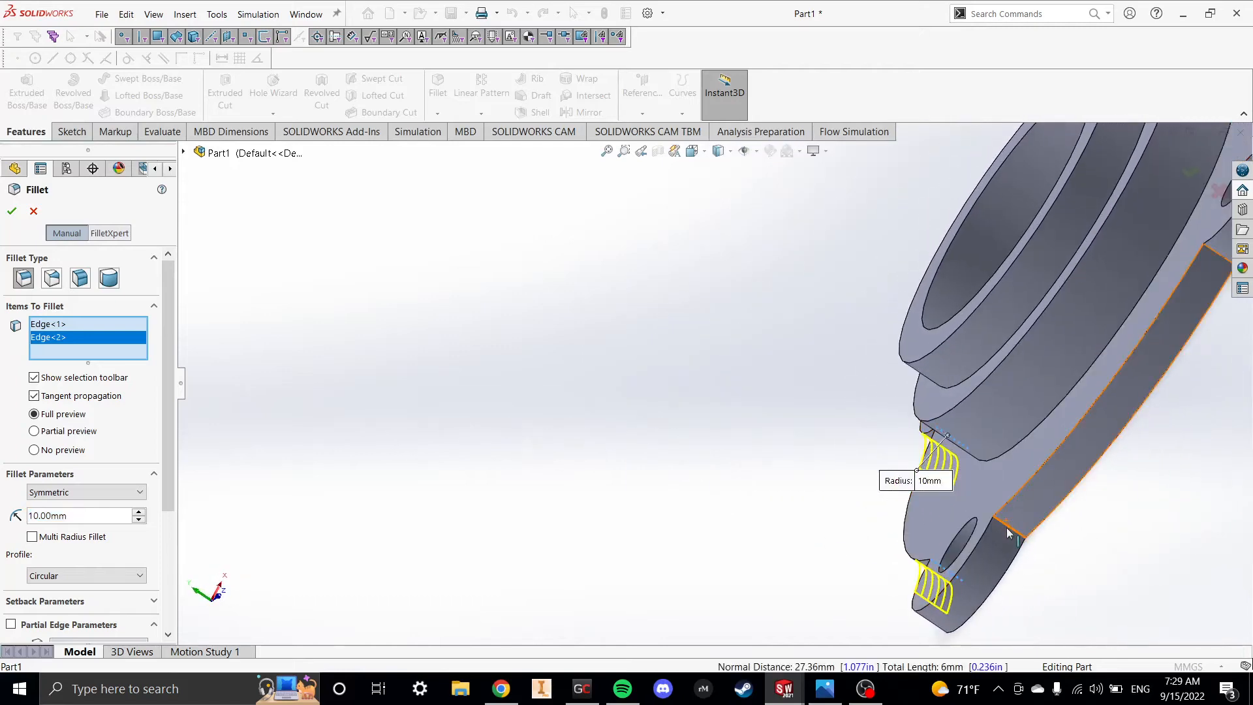
pyautogui.click(1008, 533)
pyautogui.scroll(5, 985, 502)
pyautogui.moveTo(965, 476); pyautogui.dragTo(938, 546, button='middle')
pyautogui.moveTo(895, 428); pyautogui.dragTo(923, 378, button='middle')
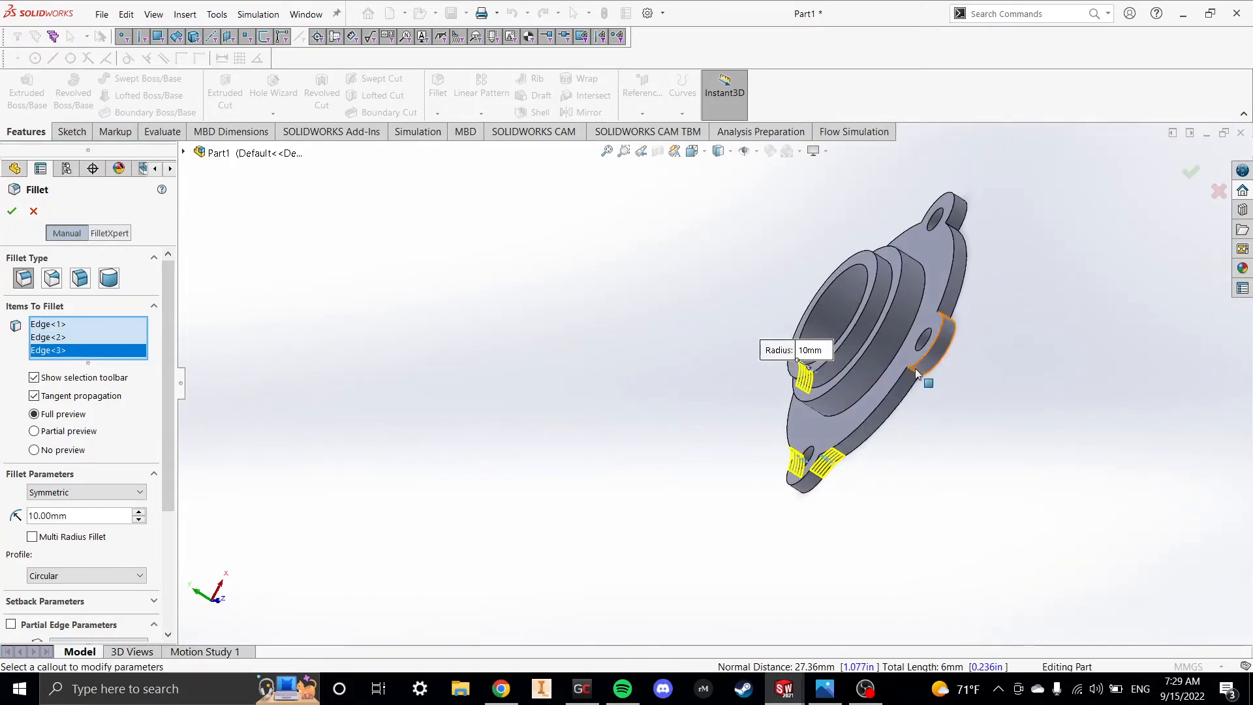
pyautogui.click(914, 378)
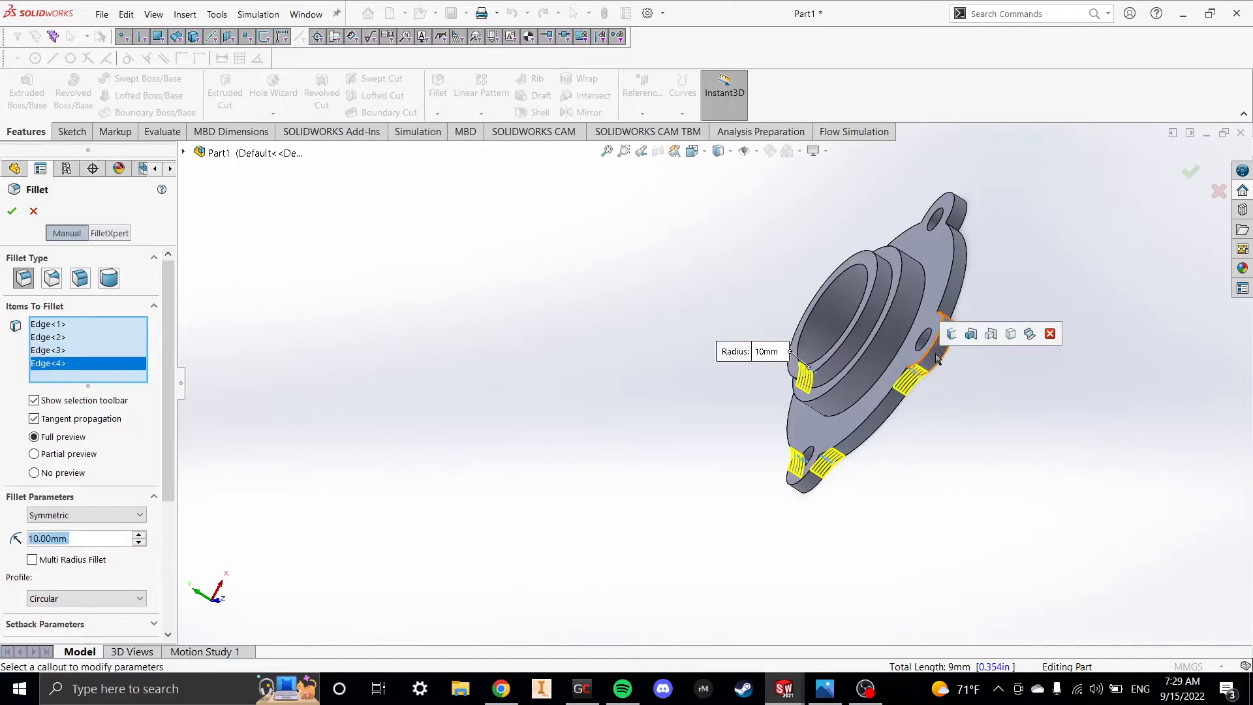
# - Add a fifth lobe-to-rim edge to the fillet selection, and remove the mistakenly picked face from it
pyautogui.moveTo(914, 377)
pyautogui.mouseDown(button='middle')
pyautogui.moveTo(895, 461)
pyautogui.moveTo(901, 389)
pyautogui.mouseUp(button='middle')
pyautogui.click(896, 387)
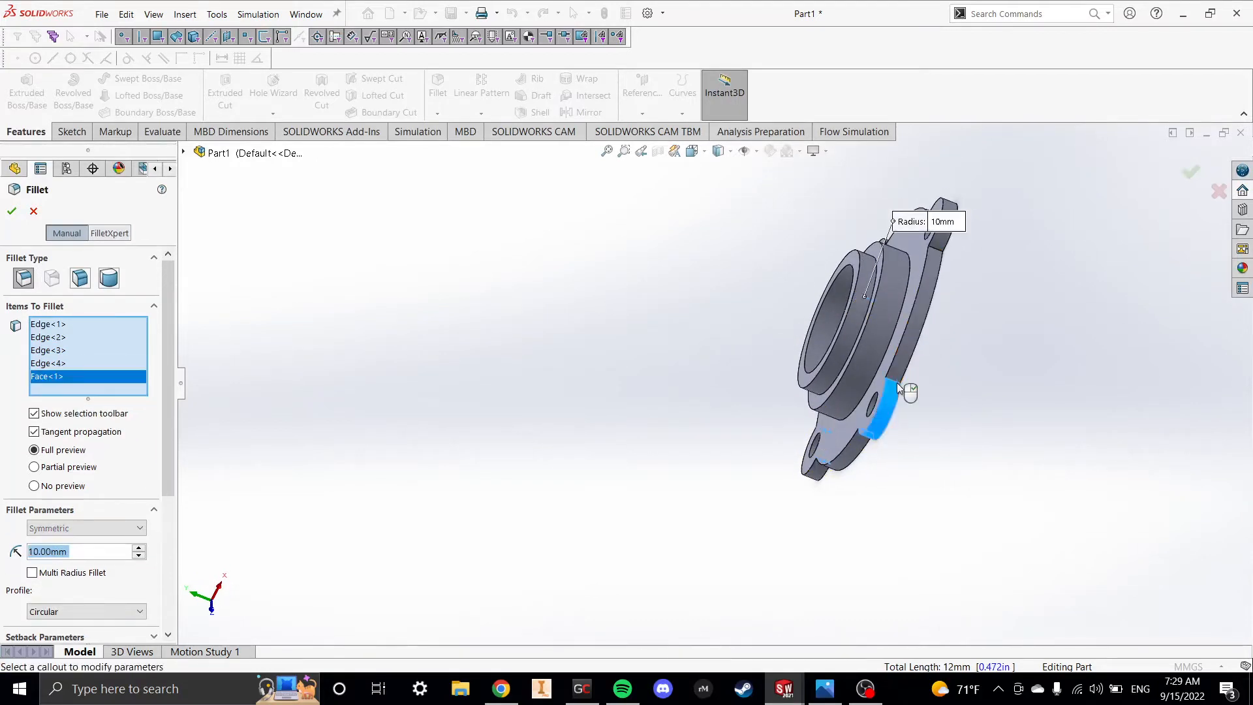
pyautogui.click(895, 385)
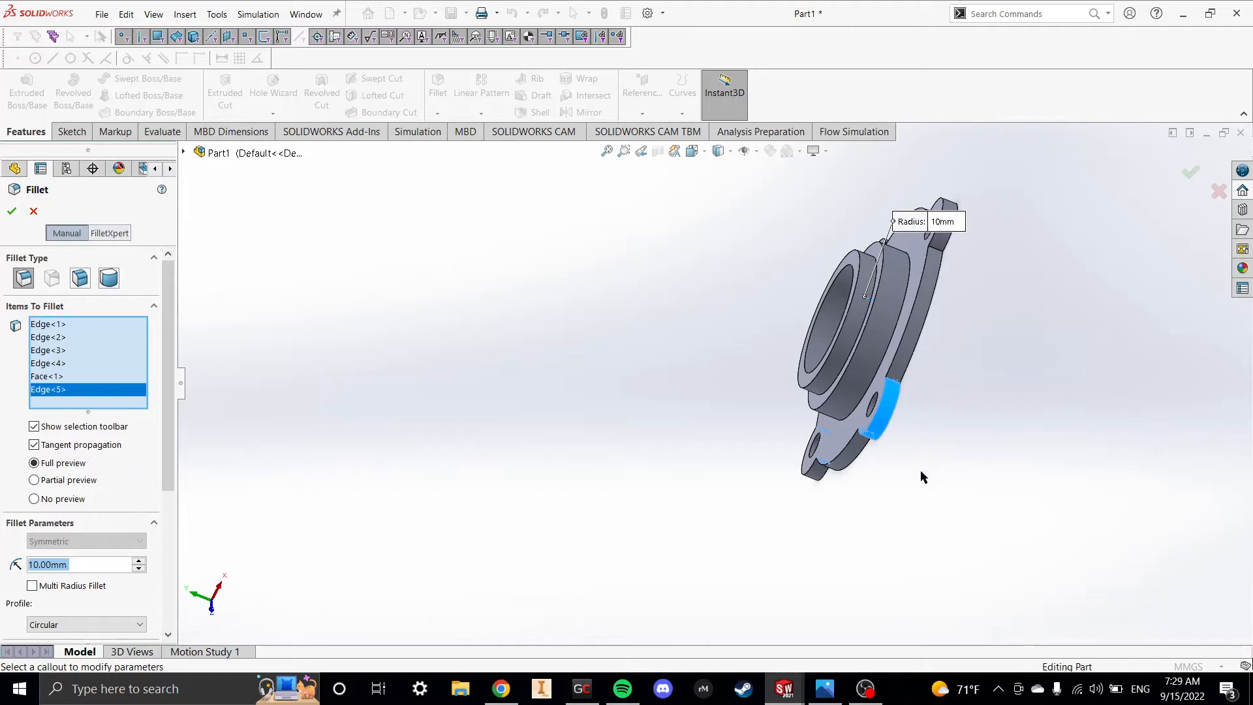
pyautogui.click(59, 377)
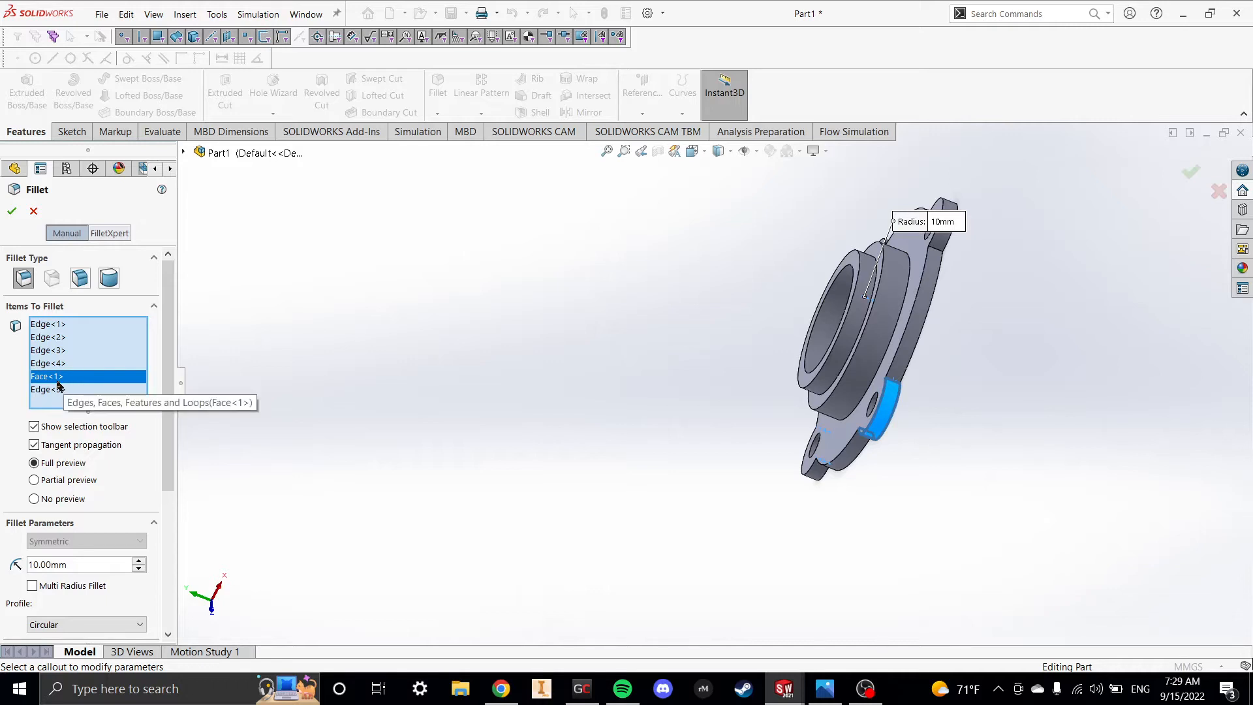
pyautogui.press('Delete')
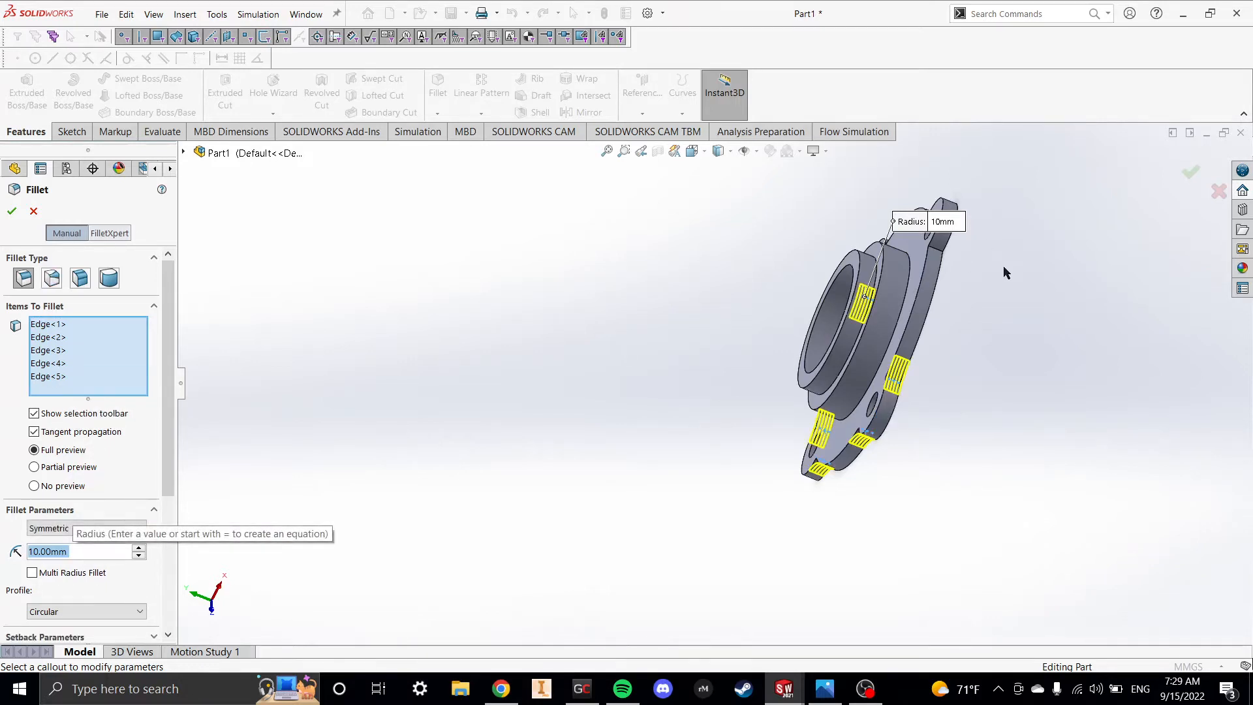
# - Add the last three lobe-to-rim edges to the fillet selection, completing both sides of all four lobes
pyautogui.click(937, 247)
pyautogui.moveTo(940, 251); pyautogui.dragTo(949, 485, button='middle')
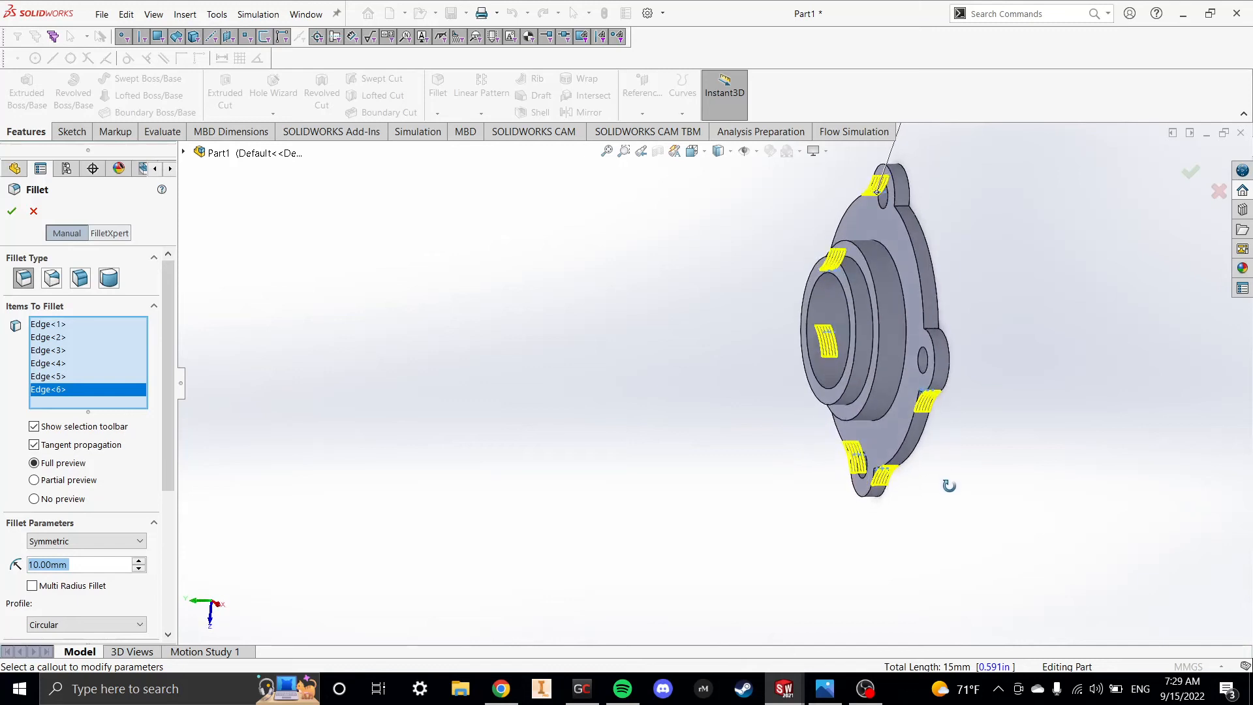
pyautogui.click(935, 334)
pyautogui.moveTo(936, 334); pyautogui.dragTo(1009, 172, button='middle')
pyautogui.click(878, 280)
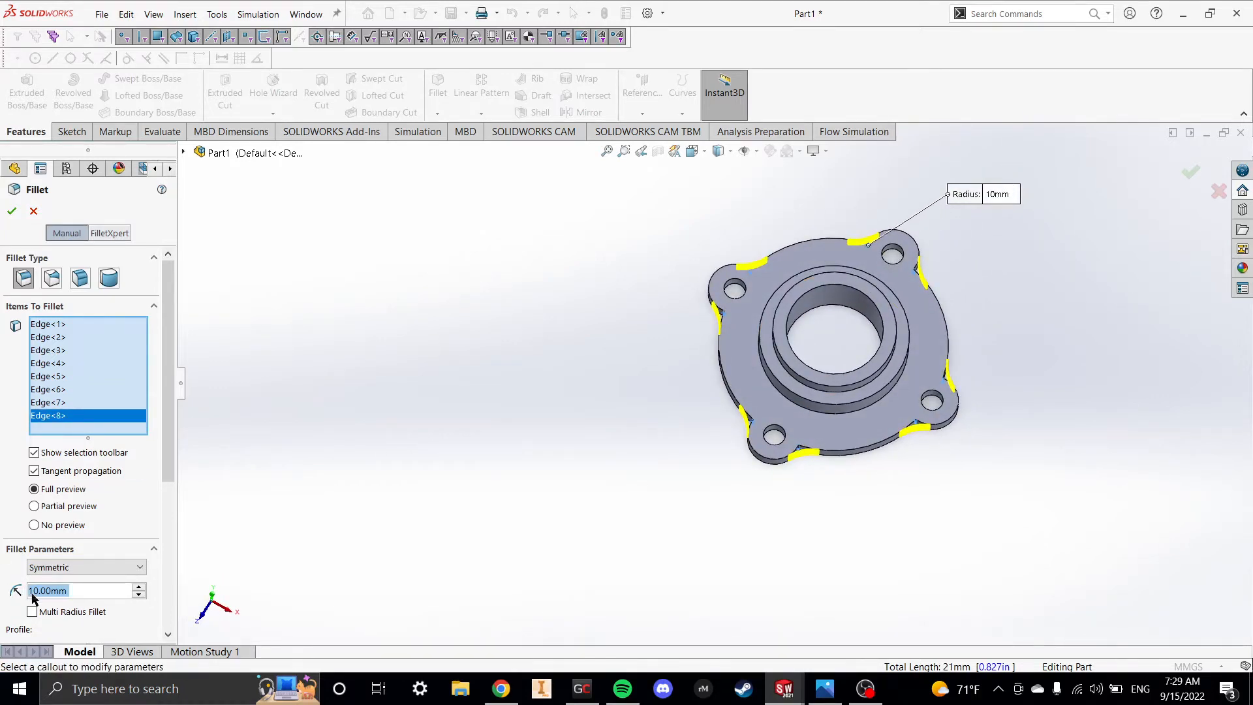
# - Check the lobe transition radius in the reference drawing, and finish the eight-edge fillet with a 7 mm radius
pyautogui.click(825, 690)
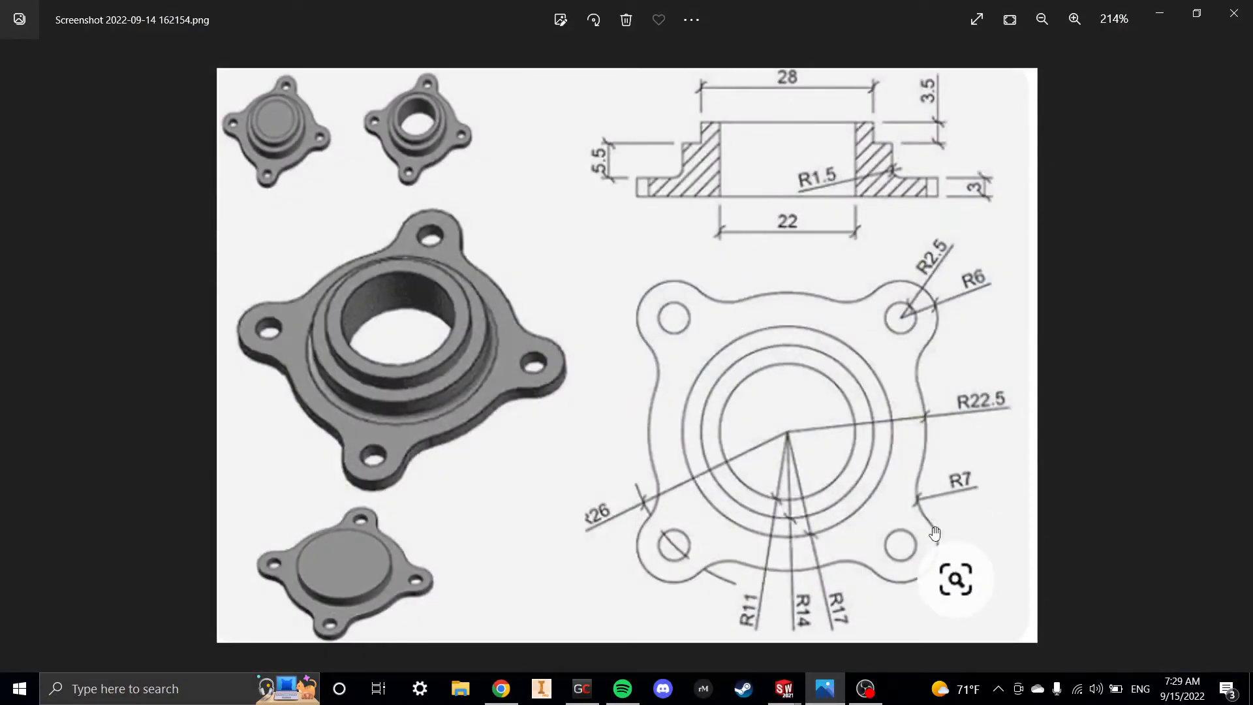
pyautogui.click(1160, 15)
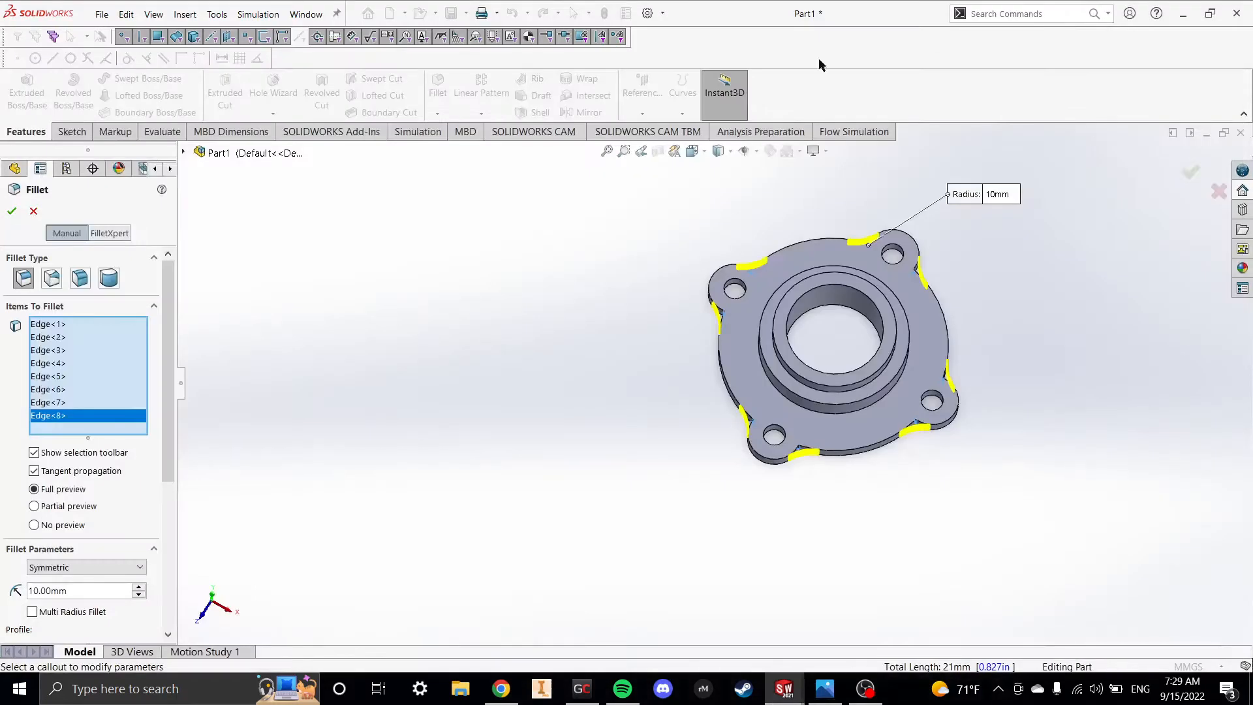
pyautogui.moveTo(34, 591)
pyautogui.mouseDown()
pyautogui.moveTo(8, 592)
pyautogui.moveTo(51, 591)
pyautogui.moveTo(18, 591)
pyautogui.mouseUp()
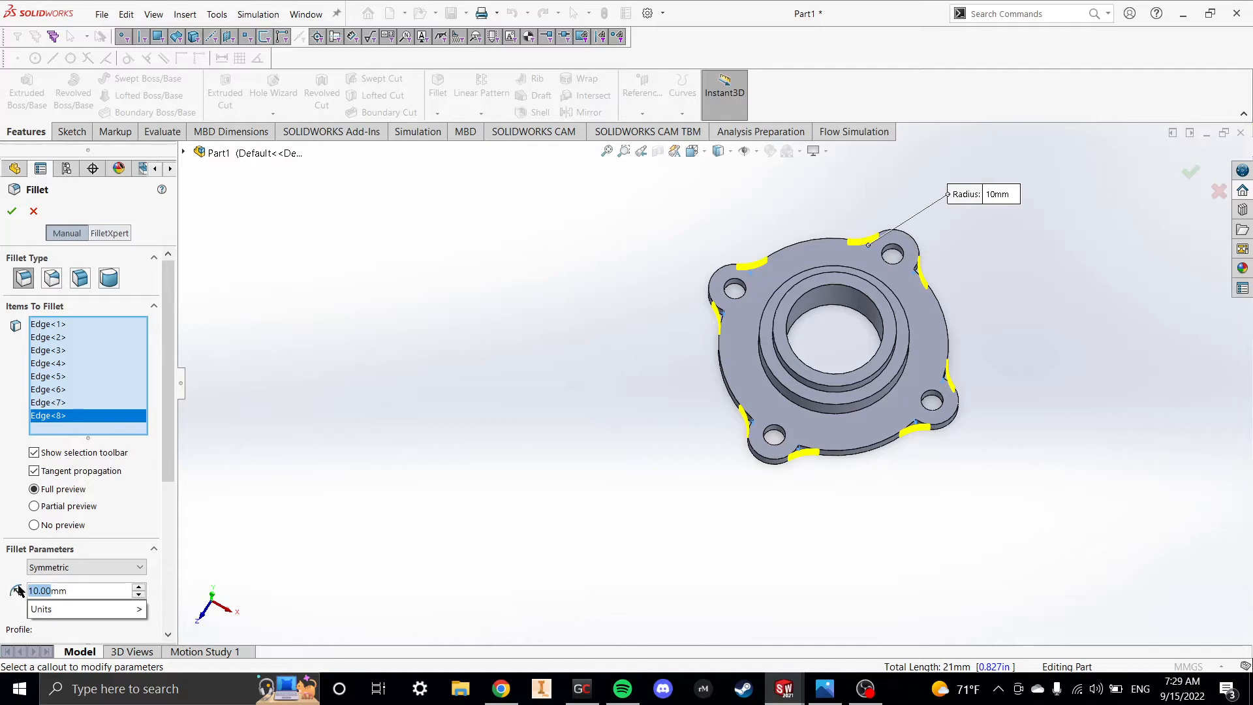
pyautogui.write('7')
pyautogui.press('Return')
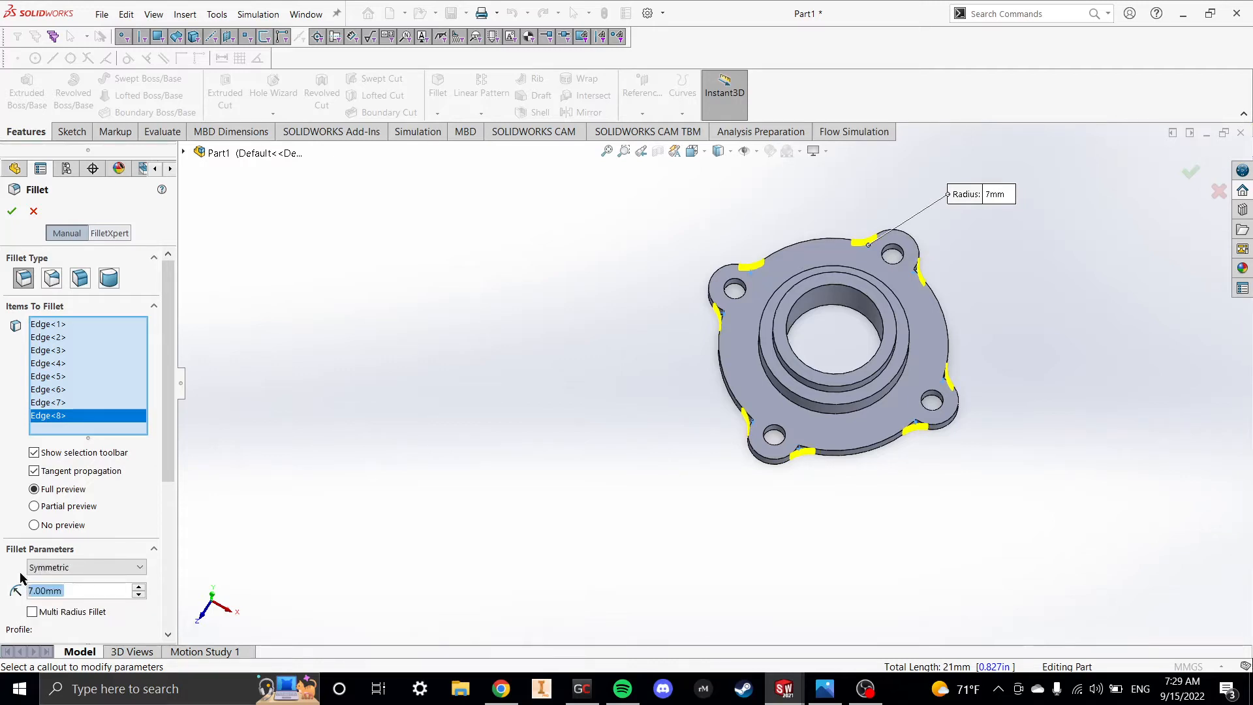
pyautogui.click(10, 210)
# - Fillet the circular edge where the hub meets the flange's upper face with a 2 mm radius
pyautogui.moveTo(750, 280); pyautogui.dragTo(696, 246, button='middle')
pyautogui.scroll(-5, 820, 413)
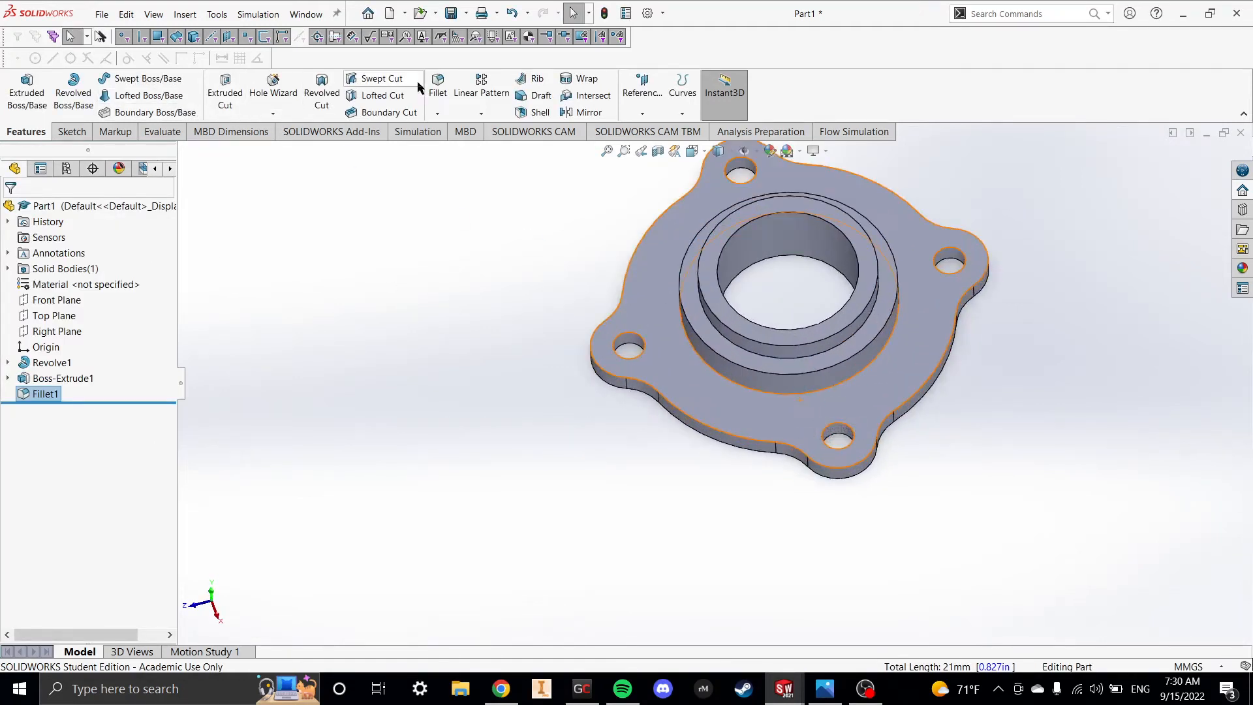
pyautogui.click(437, 92)
pyautogui.click(827, 390)
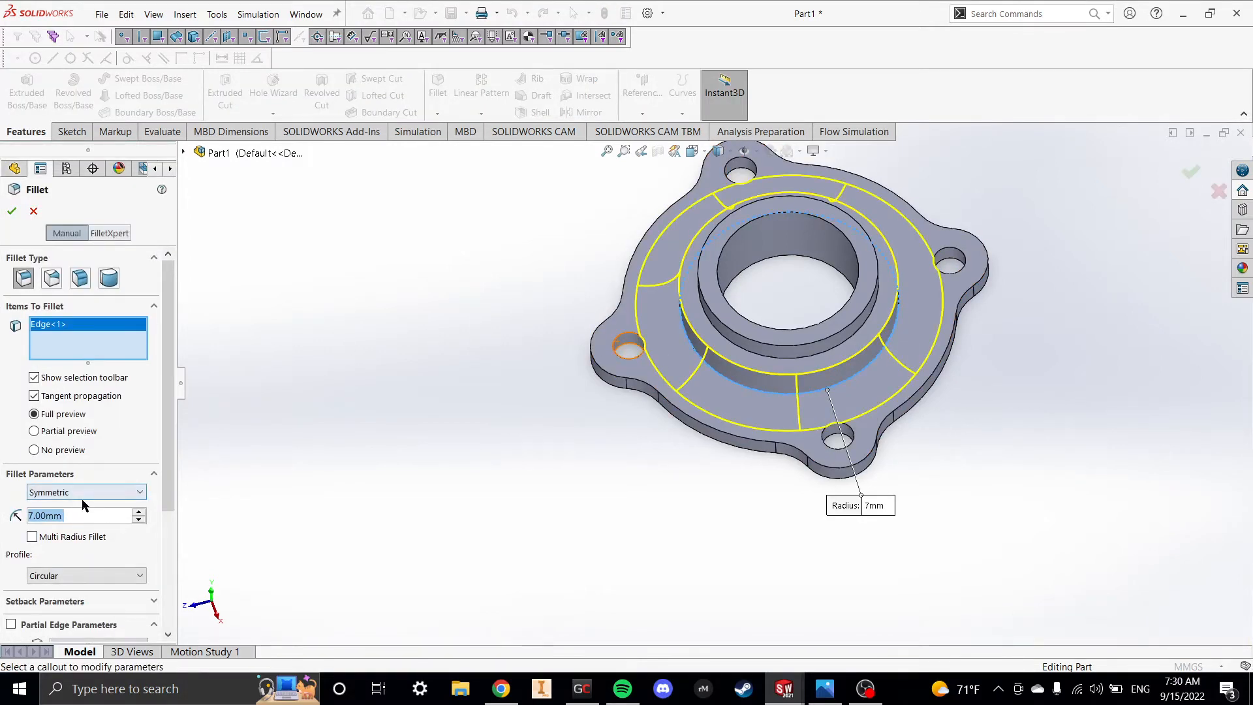
pyautogui.write("2mm'")
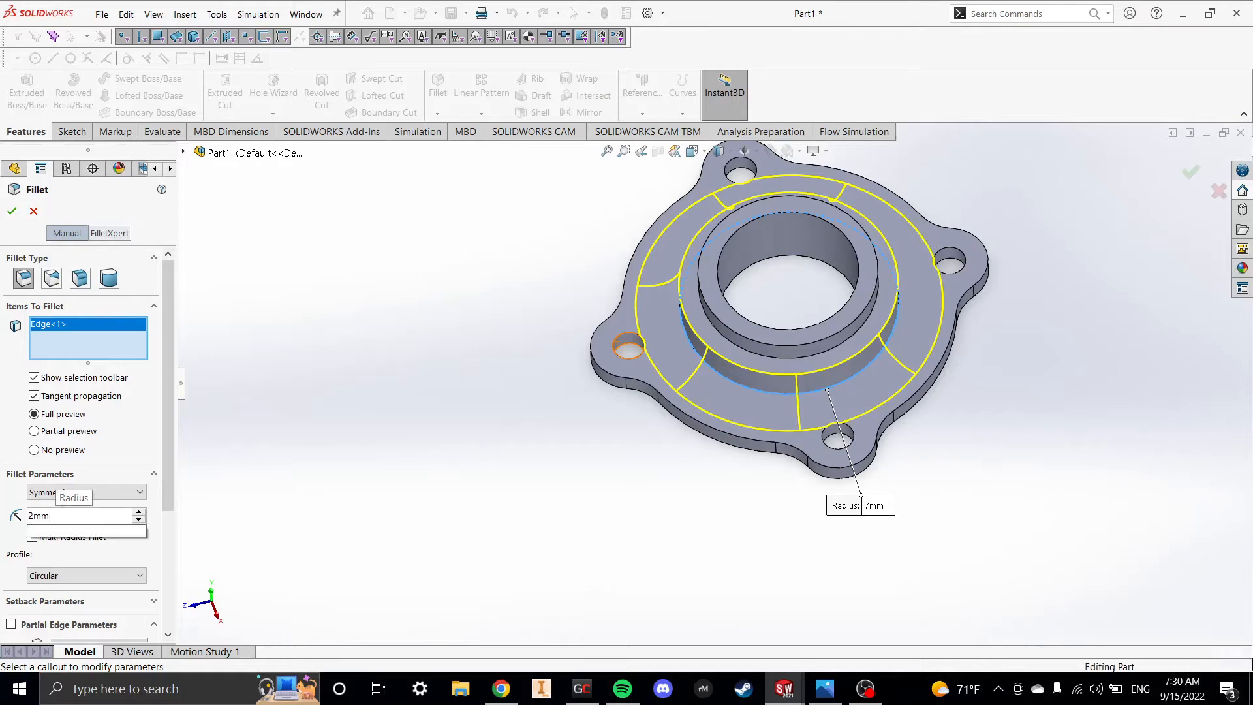
pyautogui.press('Return')
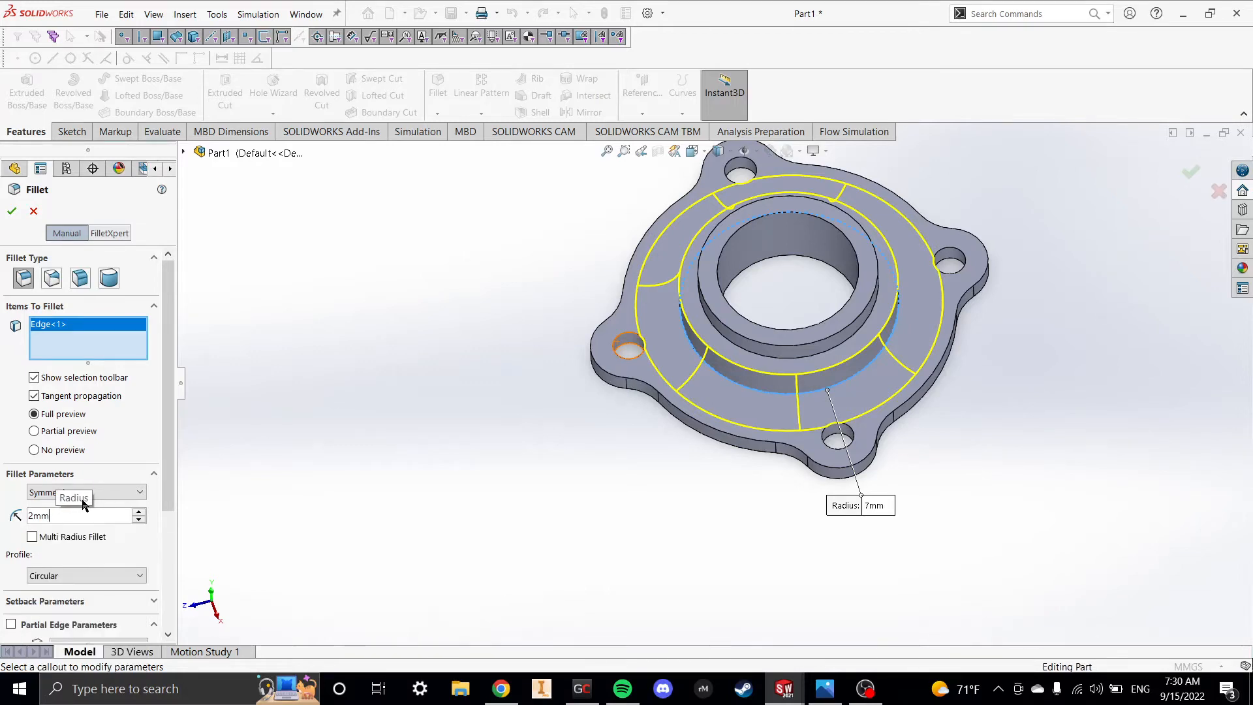
pyautogui.click(14, 217)
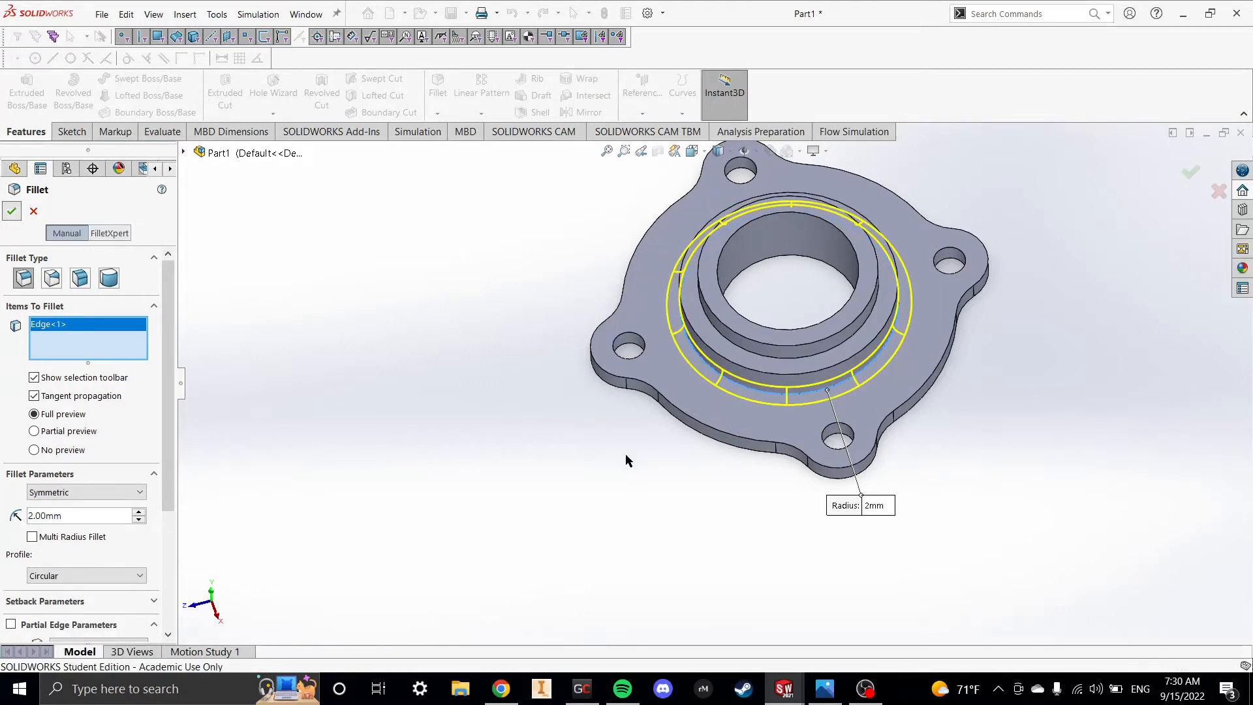
# - Compare the filleted flange with the reference drawing
pyautogui.scroll(3, 706, 513)
pyautogui.moveTo(706, 512); pyautogui.dragTo(669, 413, button='middle')
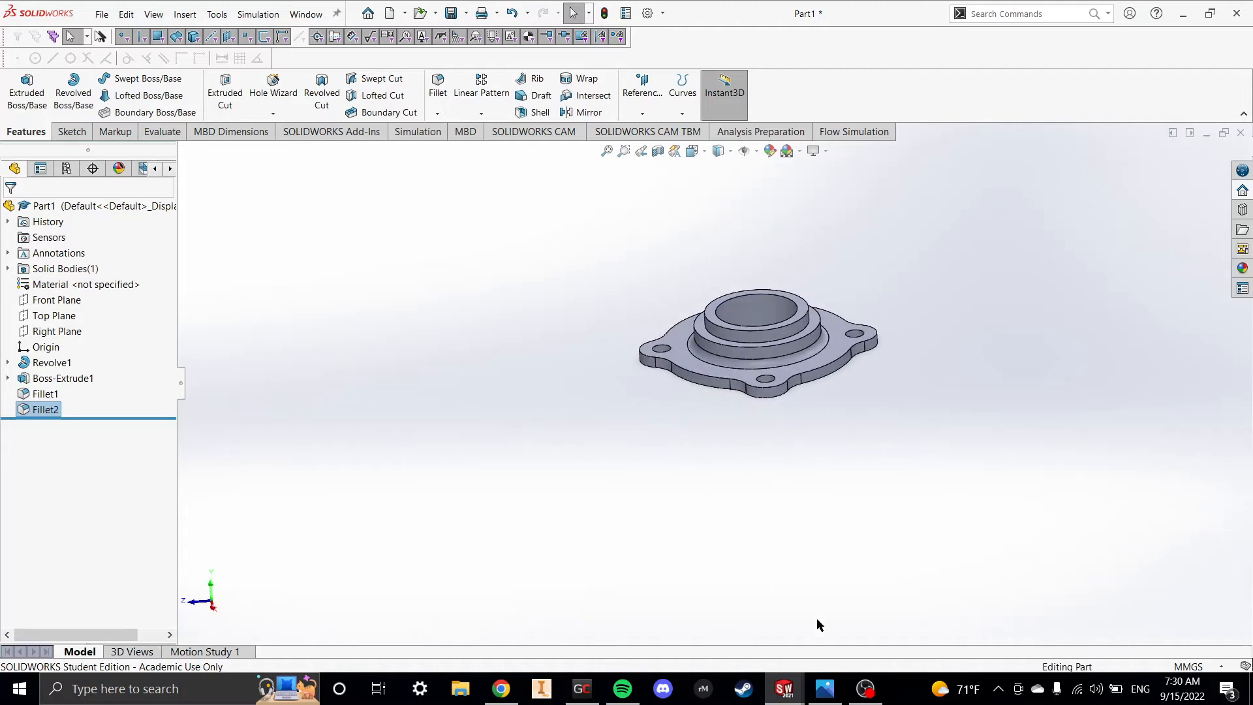
pyautogui.click(825, 688)
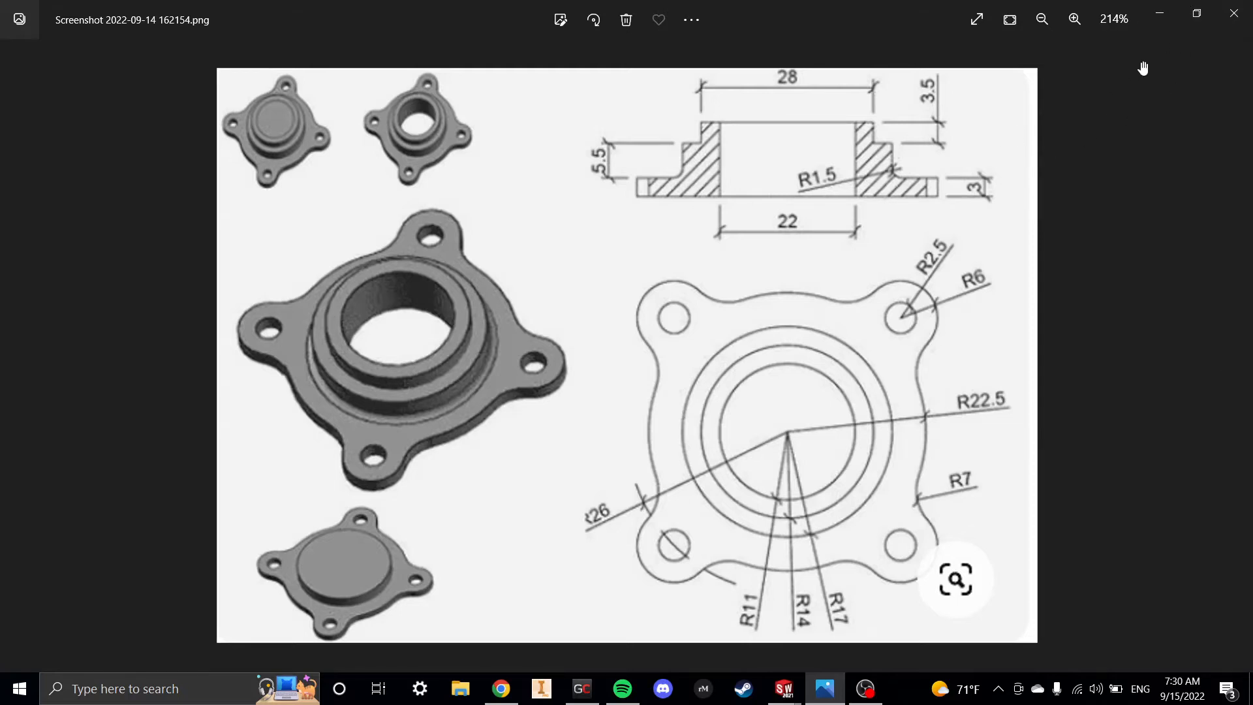
pyautogui.click(1161, 14)
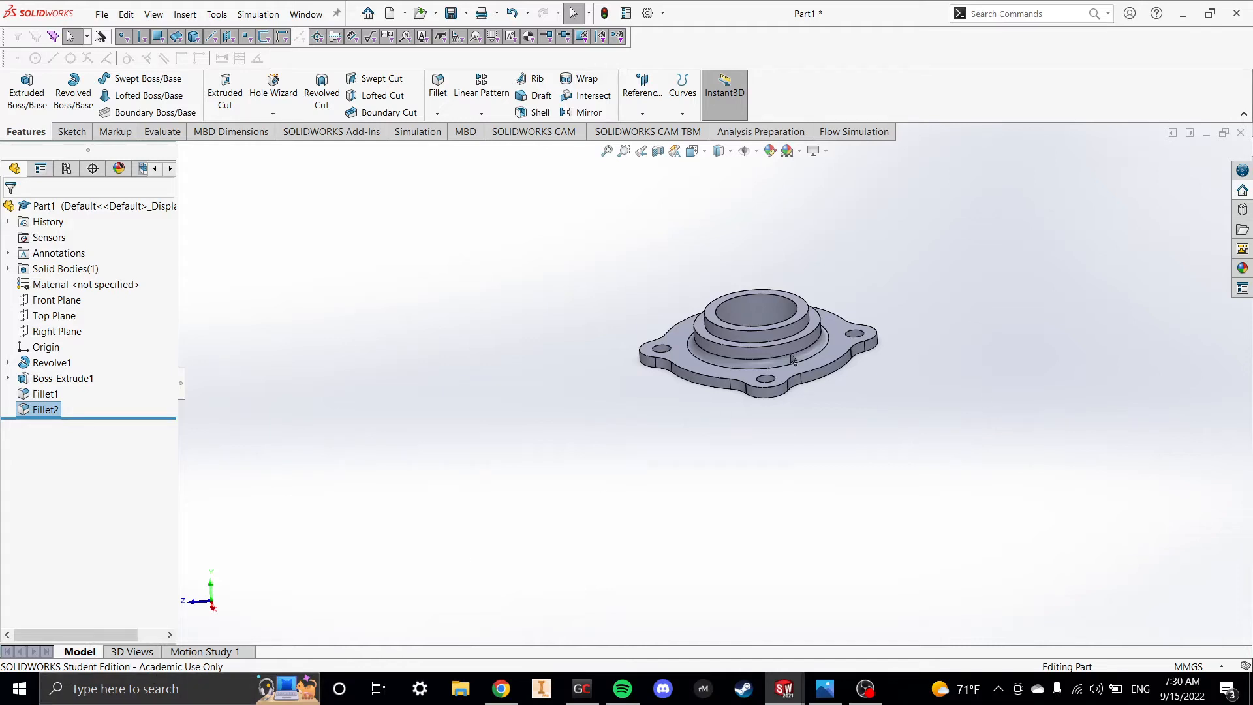
# - Minimise the flange part, bring up the Rear Motor Arm Assembly, and examine its wheel, shock and swing arm
pyautogui.click(1205, 133)
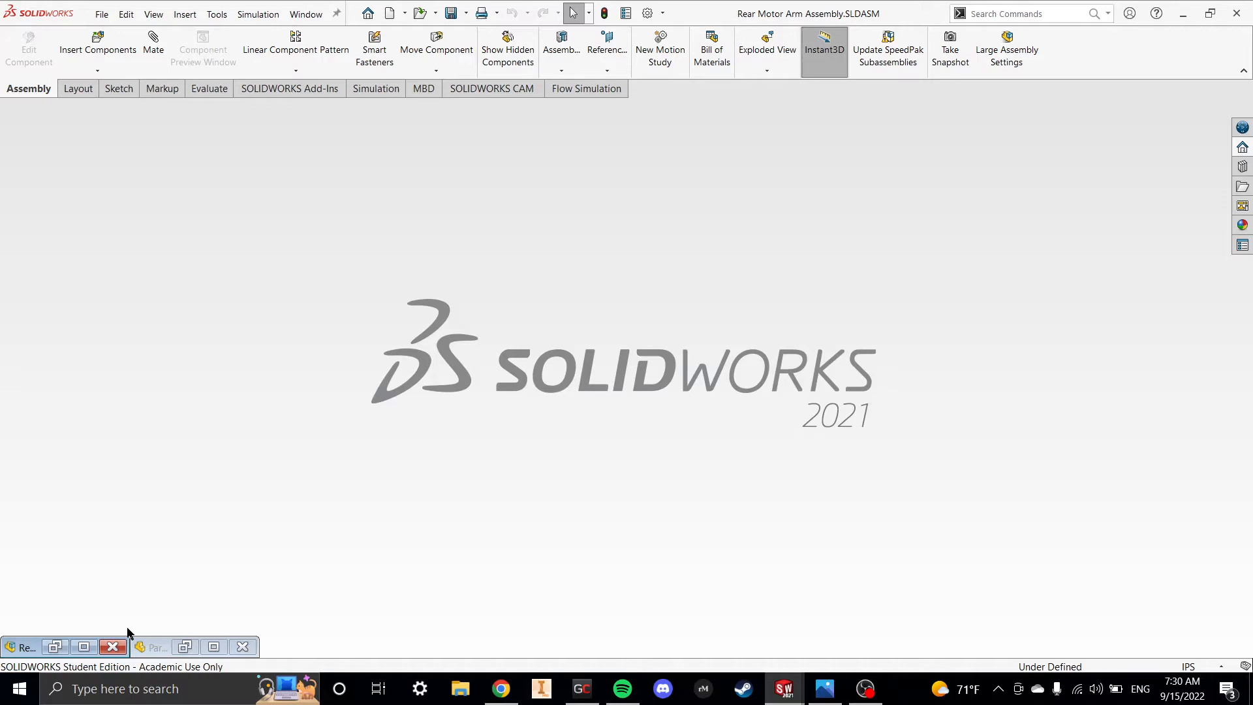
pyautogui.click(85, 647)
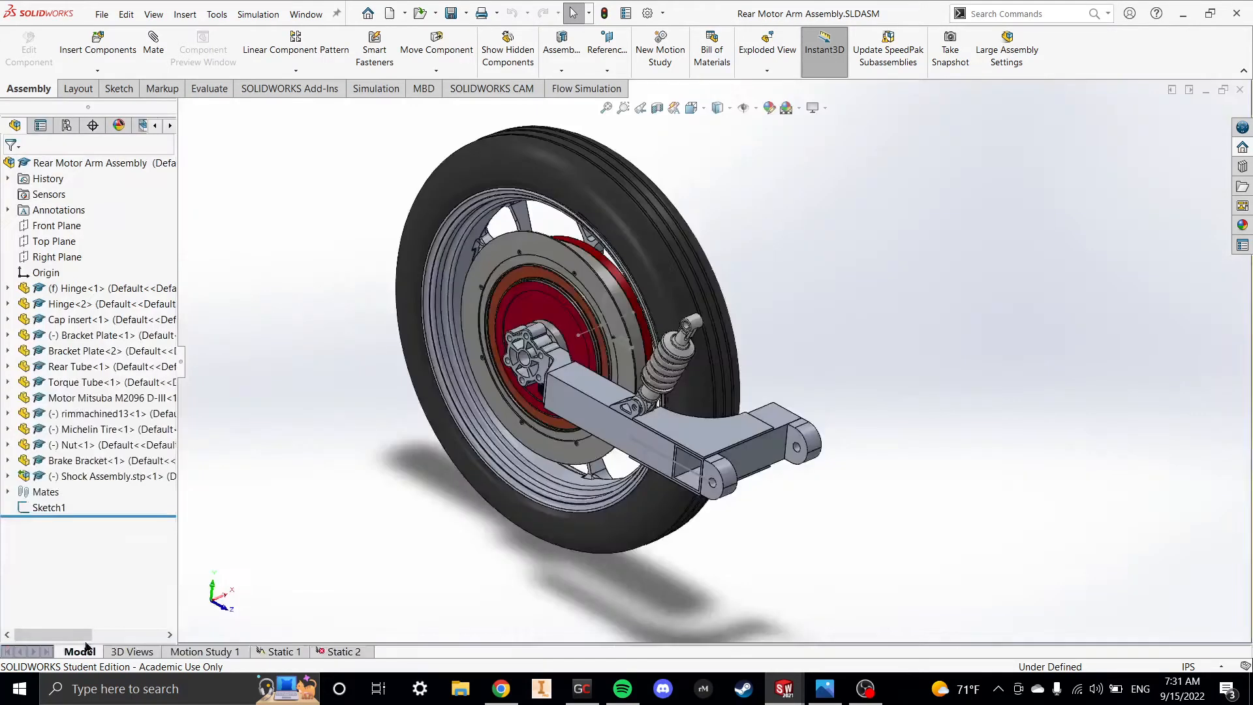
pyautogui.moveTo(517, 353); pyautogui.dragTo(685, 343, button='middle')
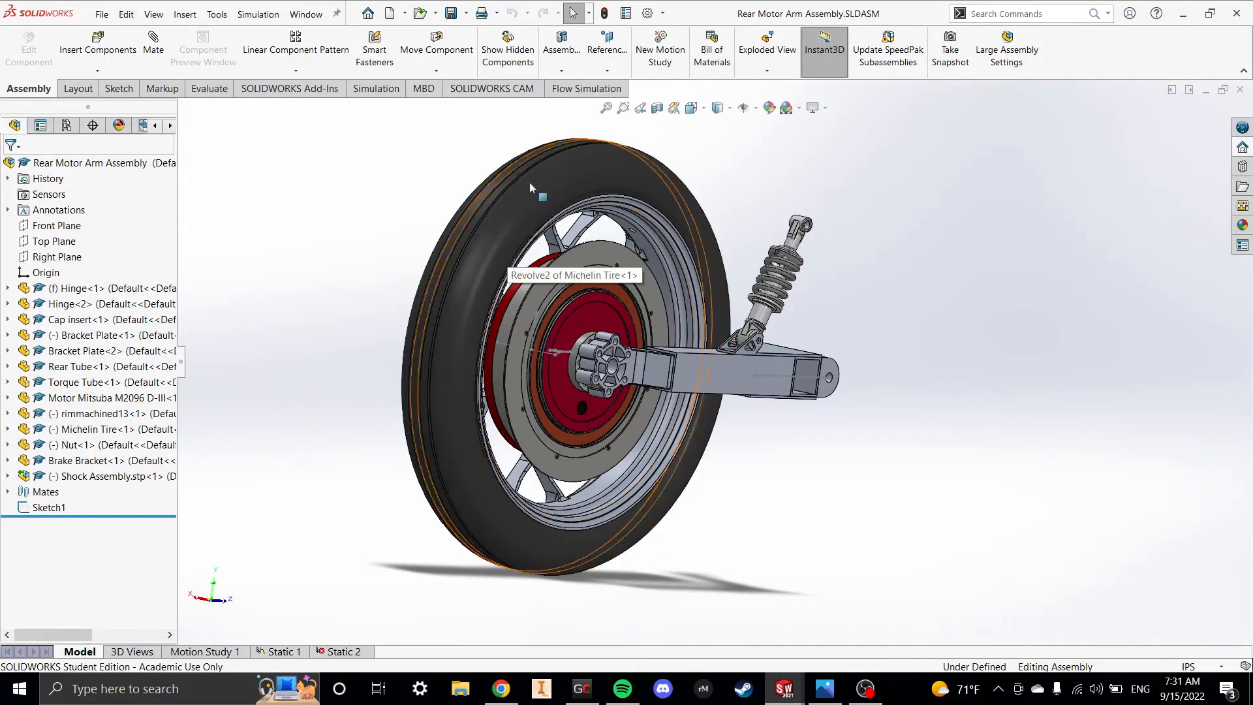
pyautogui.moveTo(675, 301); pyautogui.dragTo(604, 403, button='middle')
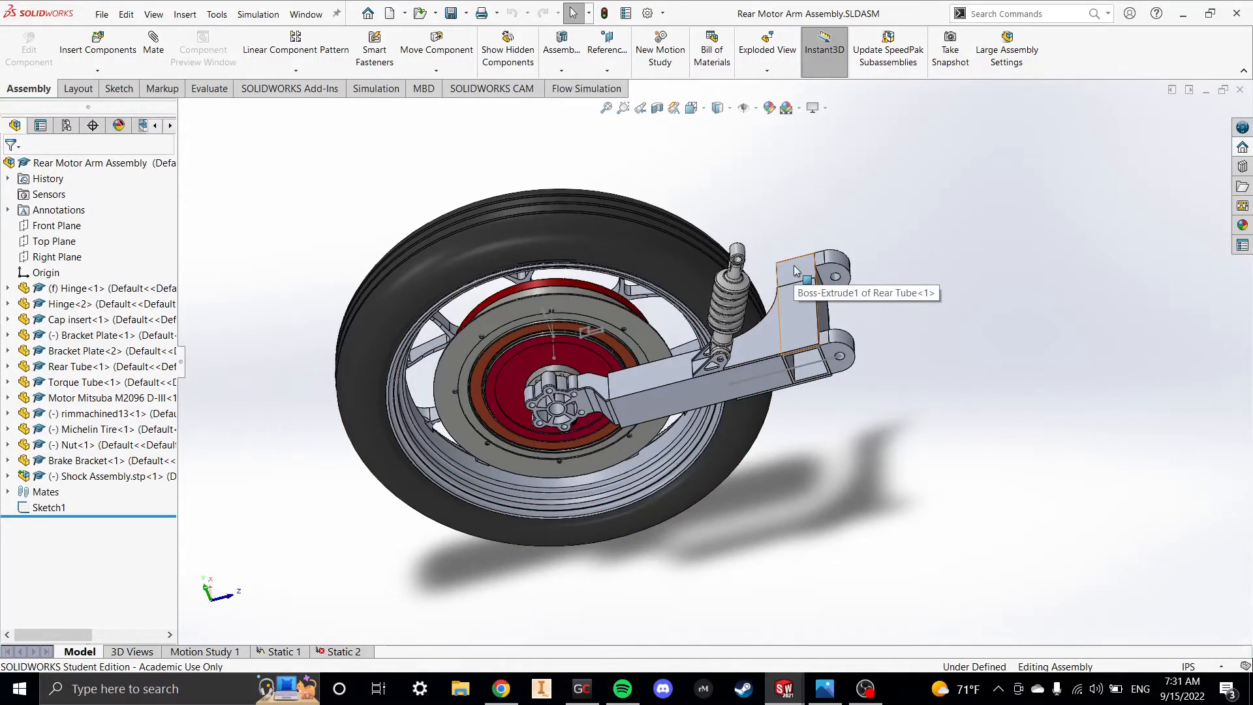
pyautogui.moveTo(795, 270); pyautogui.dragTo(864, 333, button='middle')
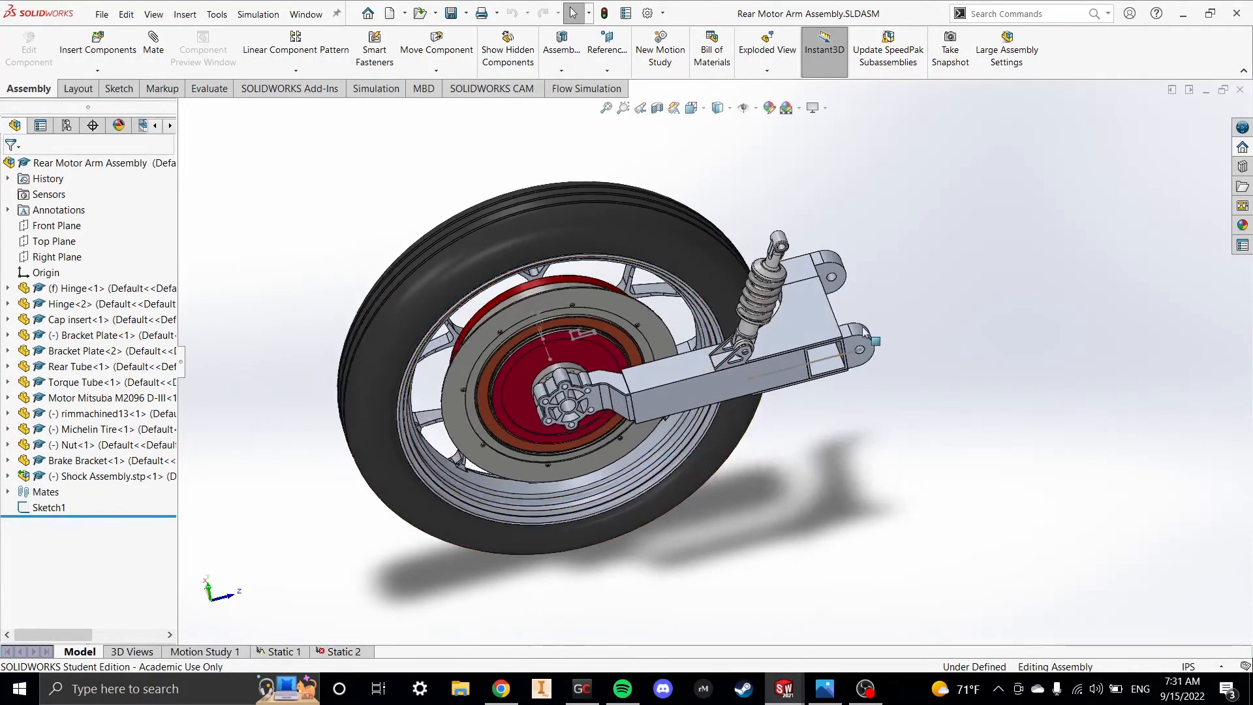
# - Examine the assembly's rear tube opening, hinges, shock mount and motor hub up close, and the whole assembly from the side
pyautogui.scroll(-4, 861, 336)
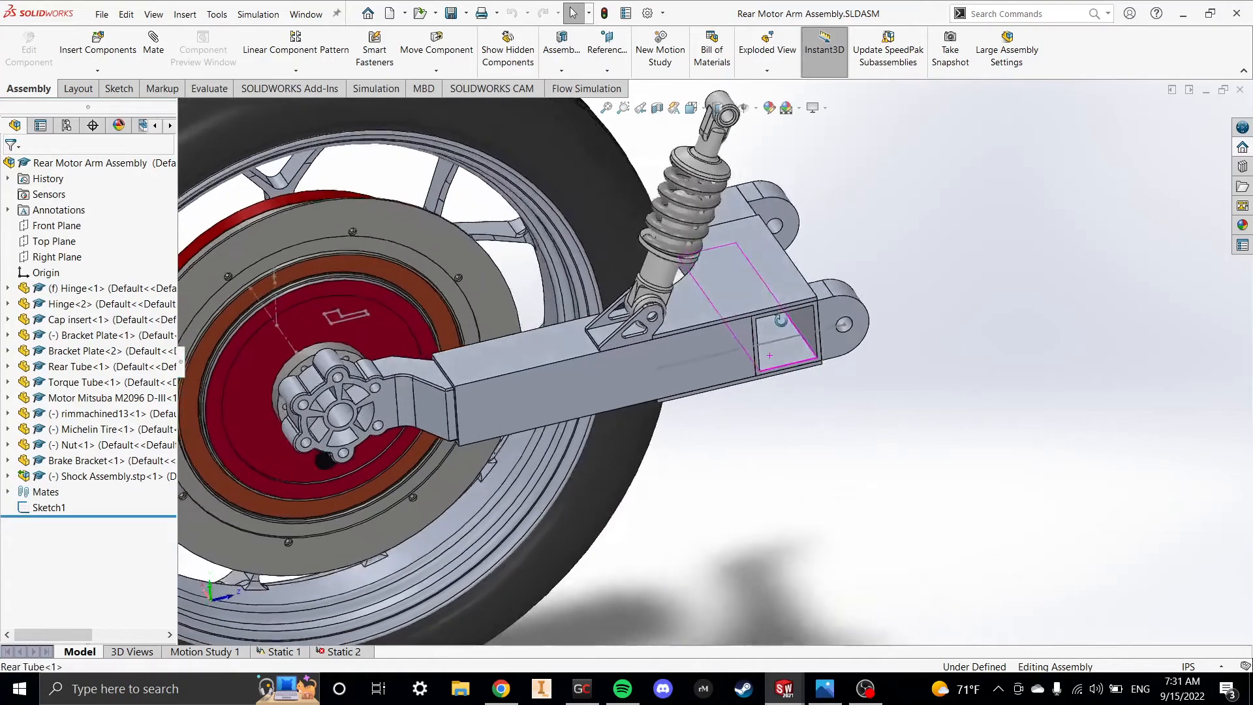
pyautogui.moveTo(780, 320); pyautogui.dragTo(786, 316, button='middle')
pyautogui.rightClick(786, 316)
pyautogui.click(722, 455)
pyautogui.moveTo(811, 372); pyautogui.dragTo(656, 313, button='middle')
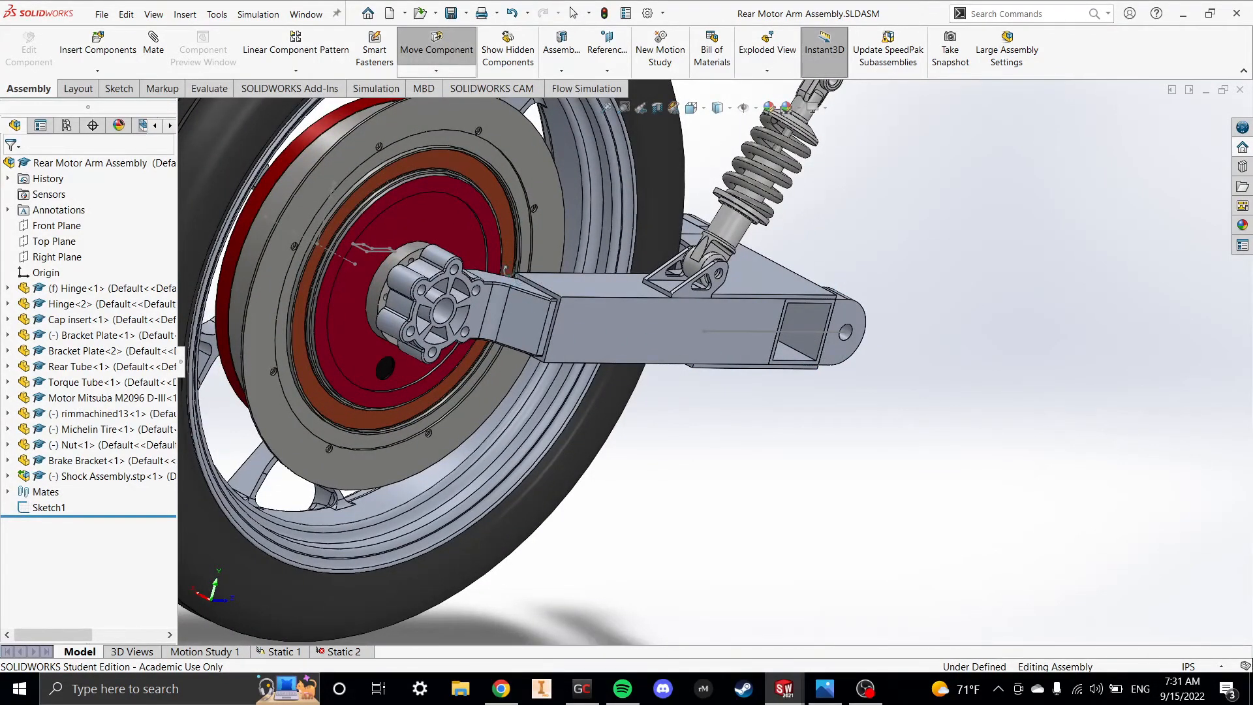
pyautogui.moveTo(534, 241); pyautogui.dragTo(395, 375, button='middle')
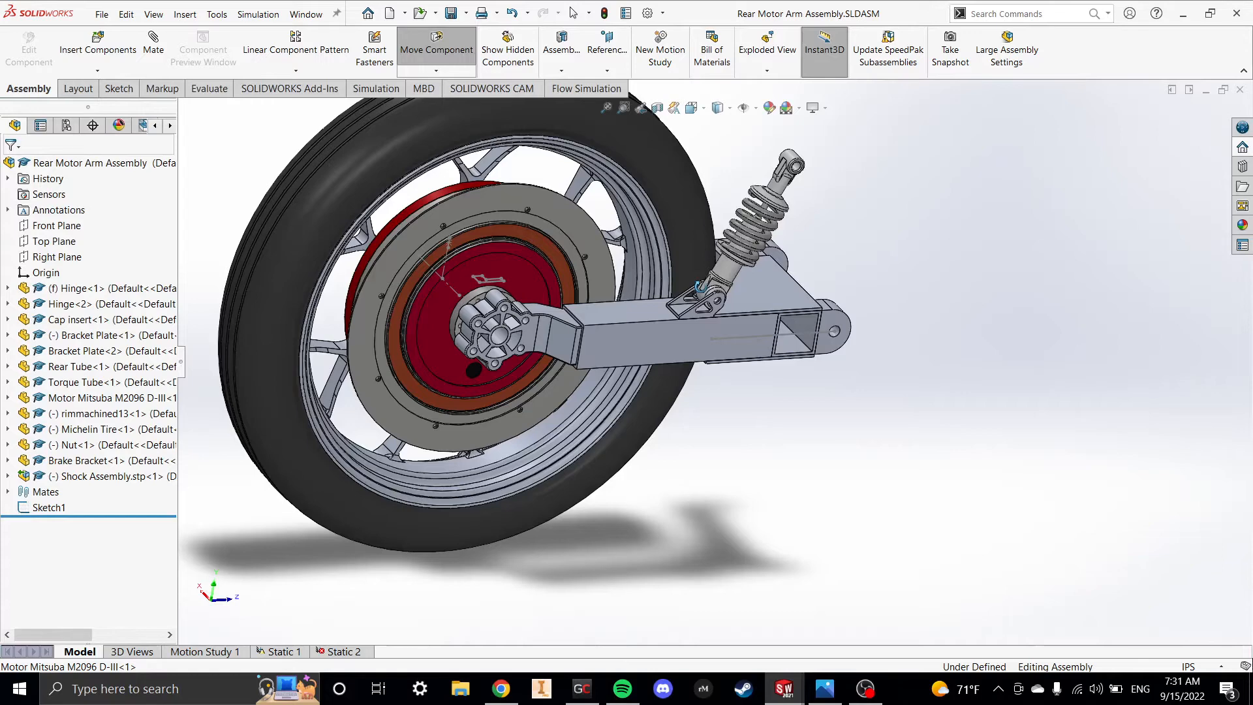
pyautogui.scroll(-5, 785, 315)
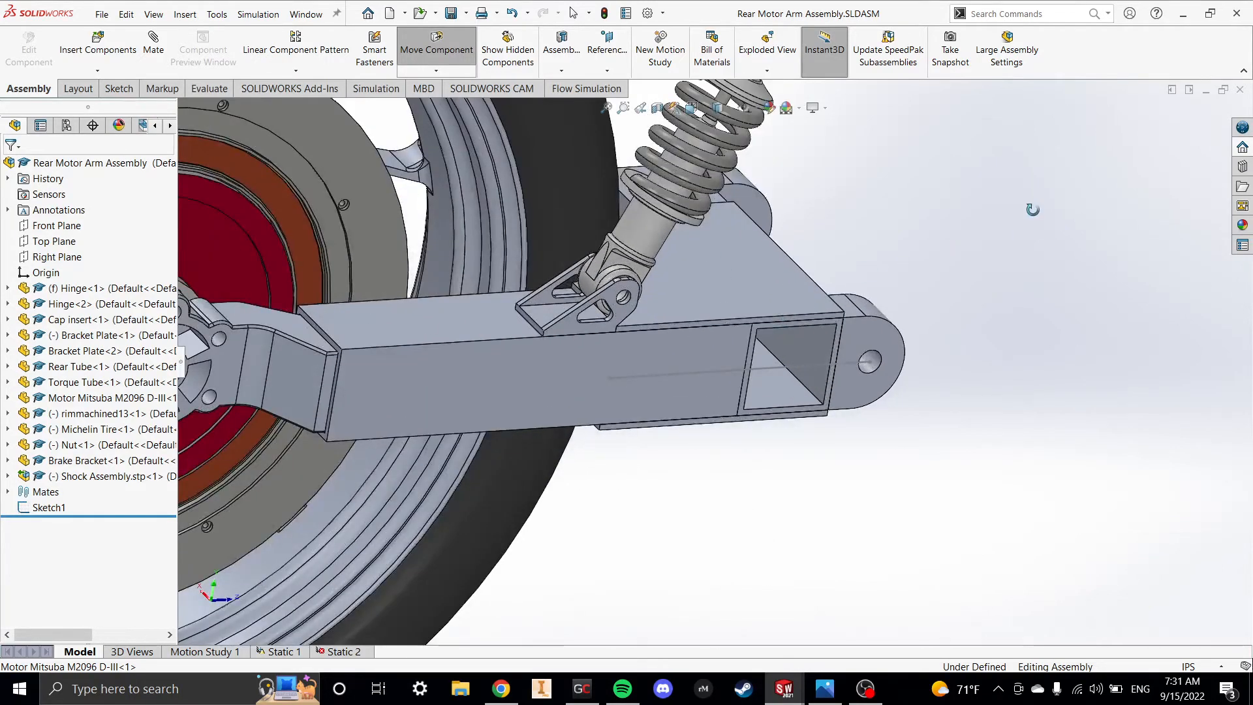
pyautogui.moveTo(1029, 225); pyautogui.dragTo(996, 216, button='middle')
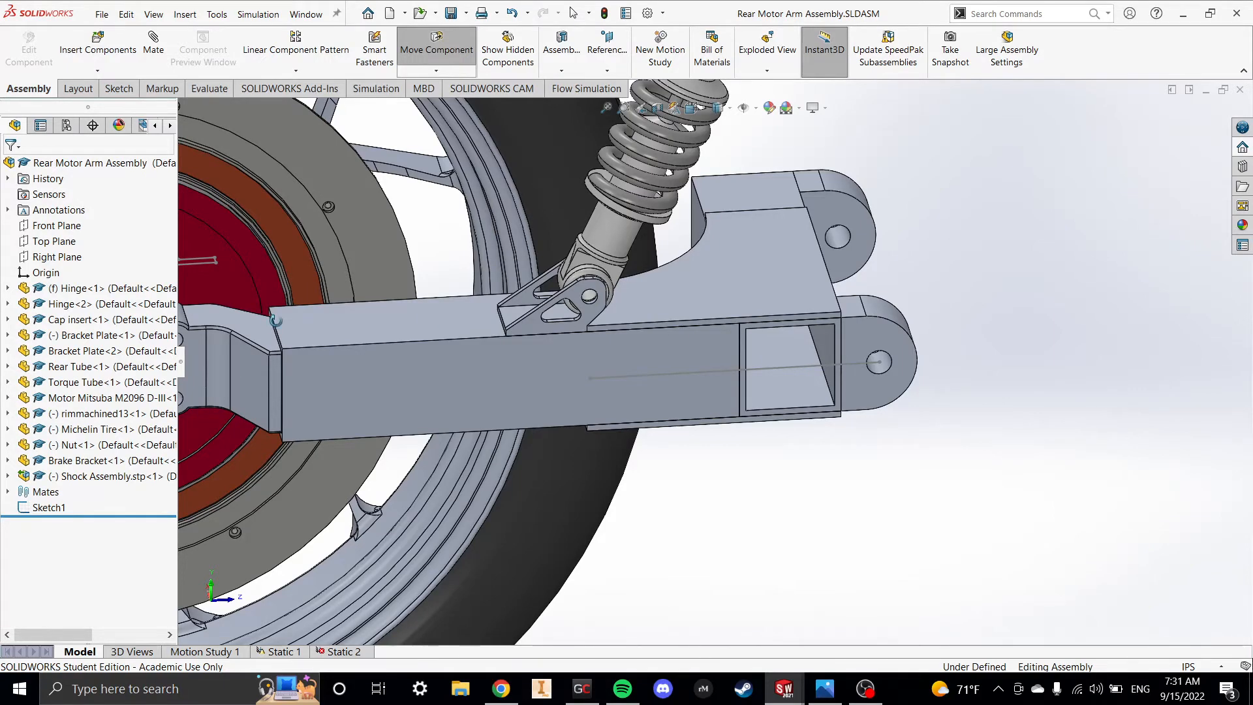
pyautogui.scroll(5, 347, 314)
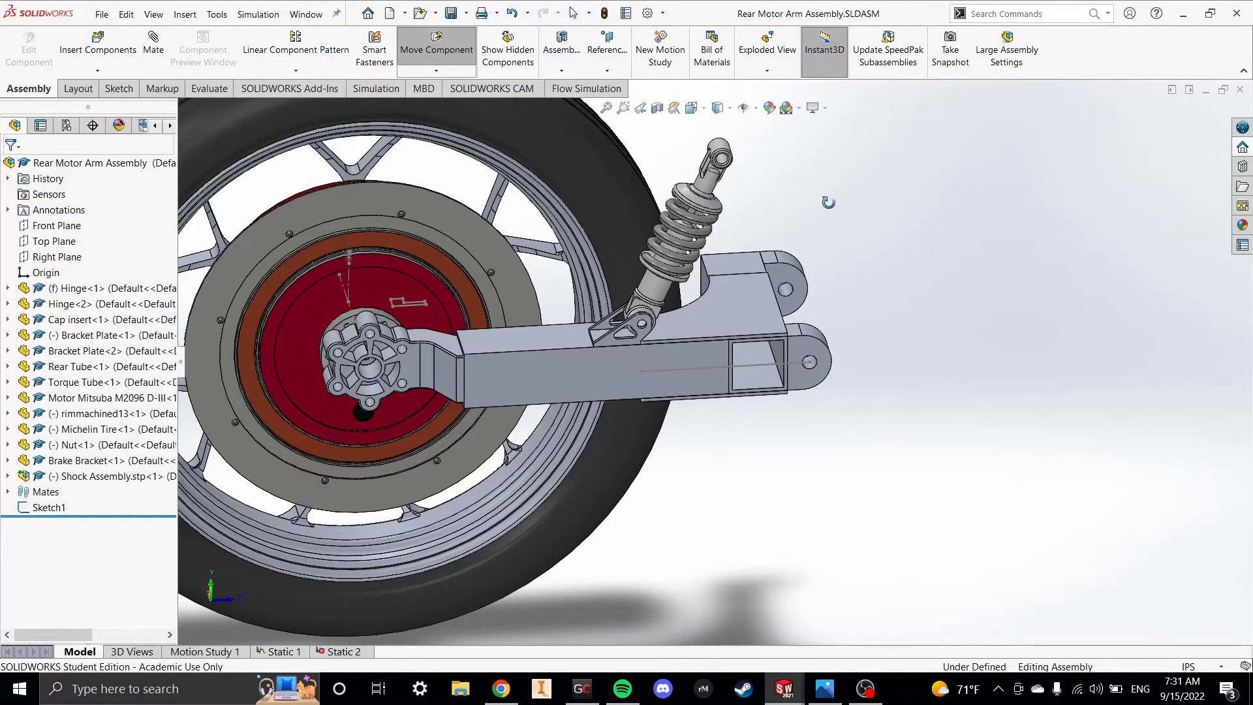
pyautogui.moveTo(829, 209)
pyautogui.mouseDown(button='middle')
pyautogui.moveTo(855, 195)
pyautogui.moveTo(829, 210)
pyautogui.mouseUp(button='middle')
pyautogui.scroll(2, 829, 209)
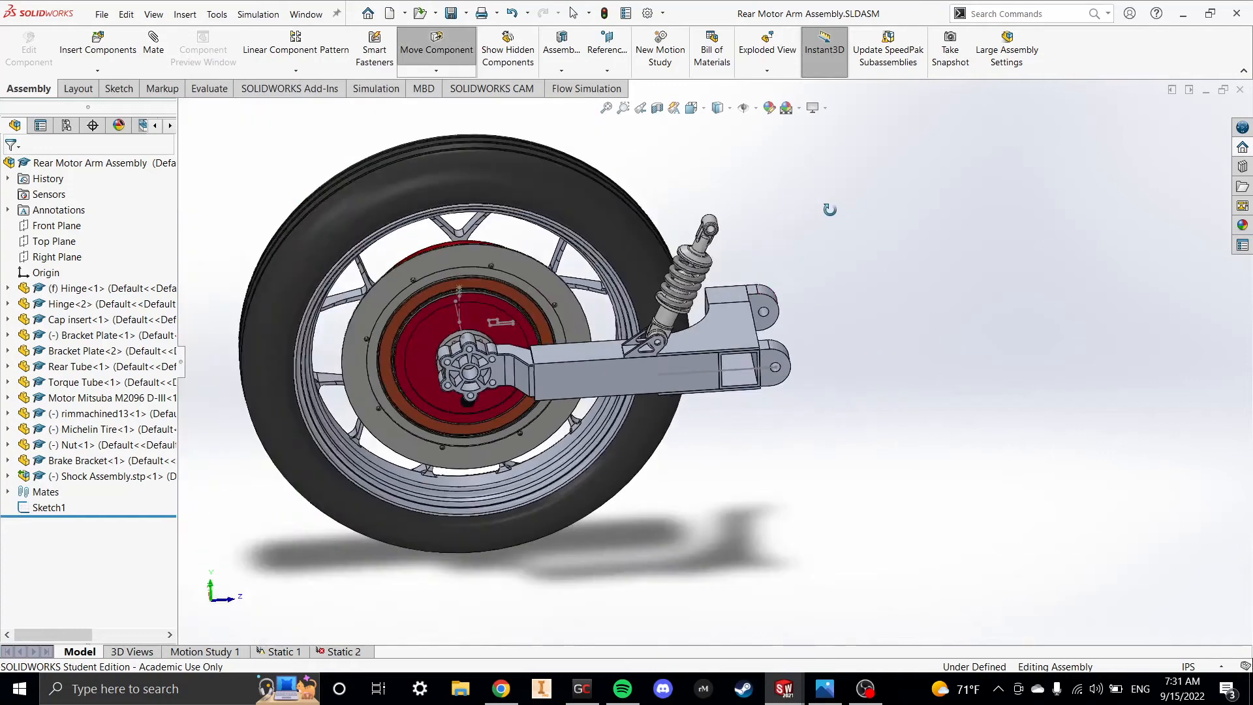
pyautogui.moveTo(709, 322); pyautogui.dragTo(745, 315, button='middle')
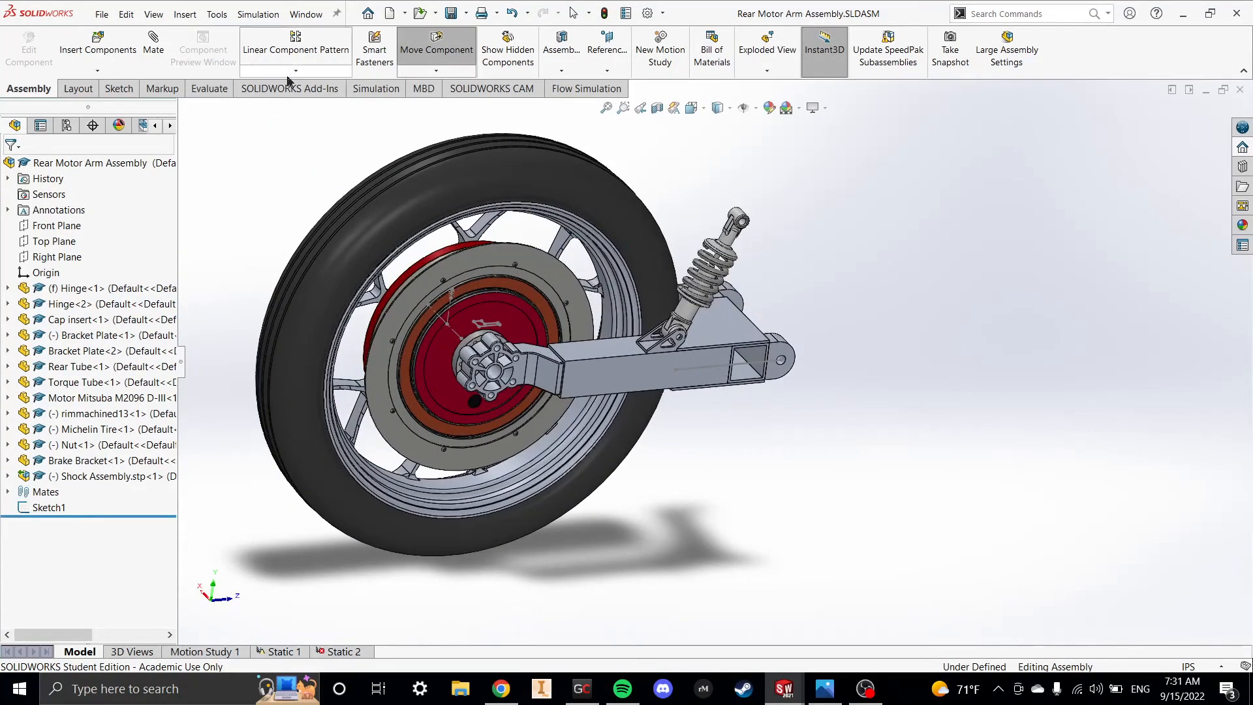
# - Minimize the open Rear Motor Arm Assembly document and create a new assembly document
pyautogui.moveTo(486, 694)
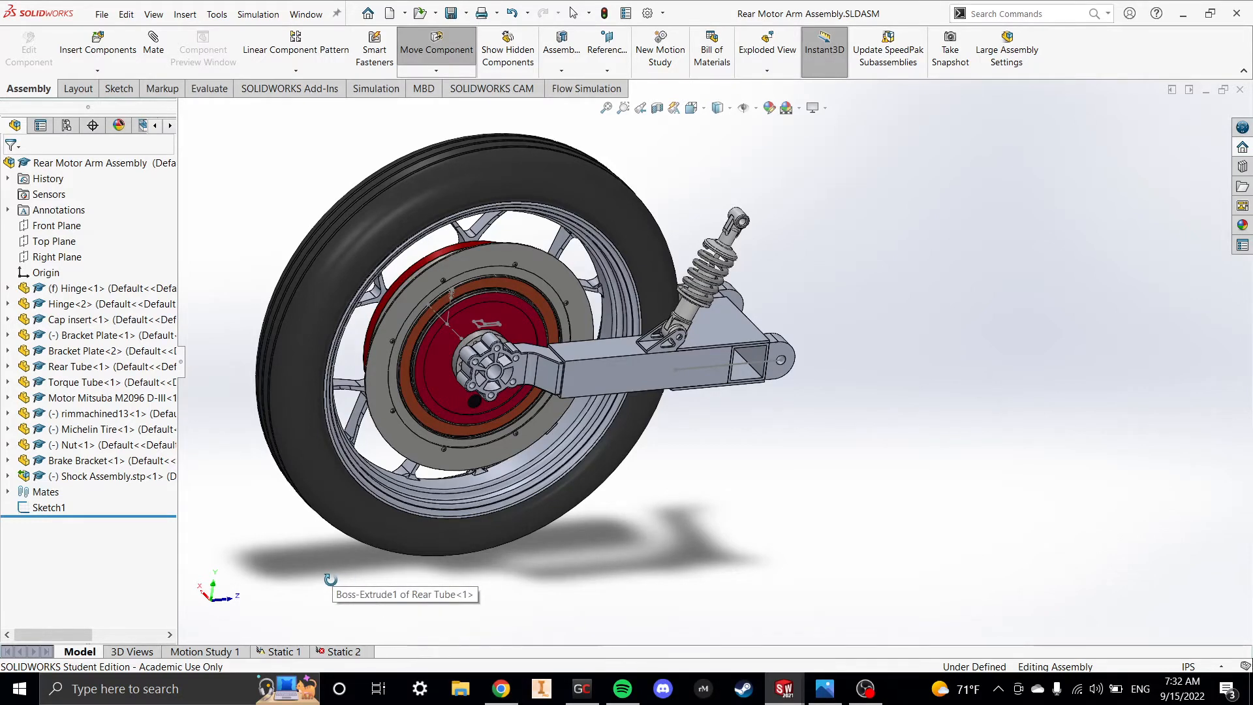
pyautogui.moveTo(650, 497); pyautogui.dragTo(605, 497)
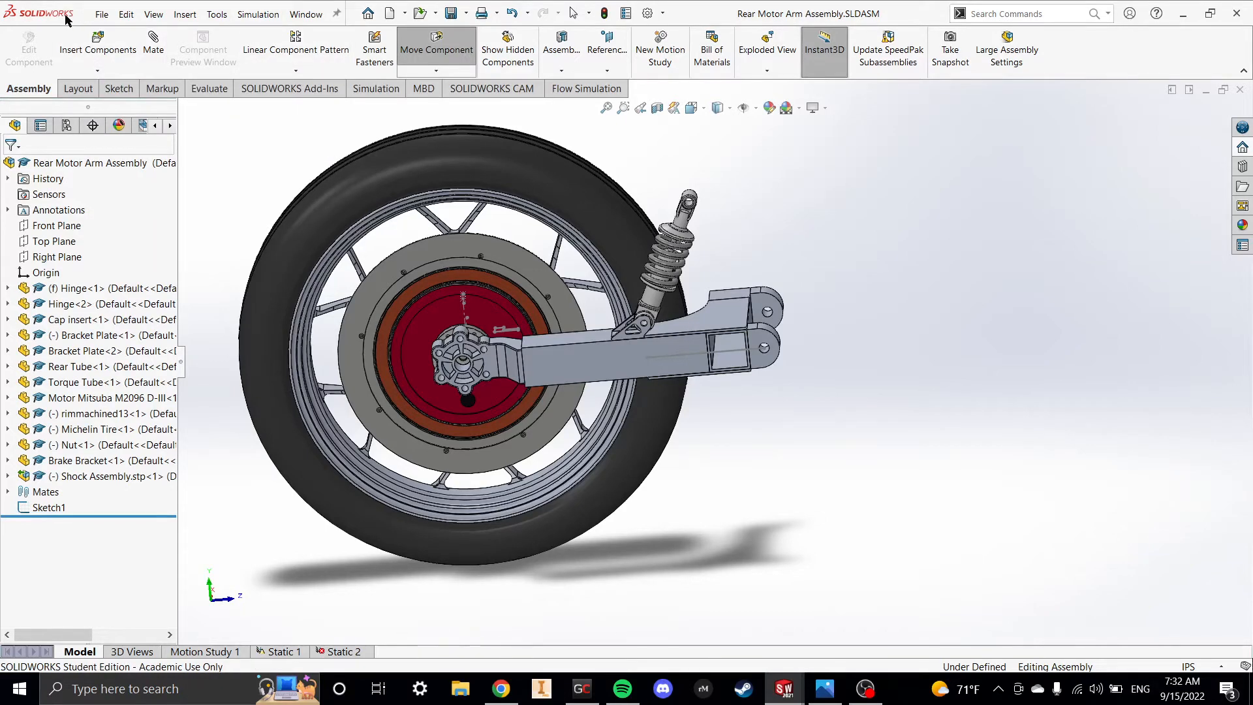
pyautogui.click(1207, 92)
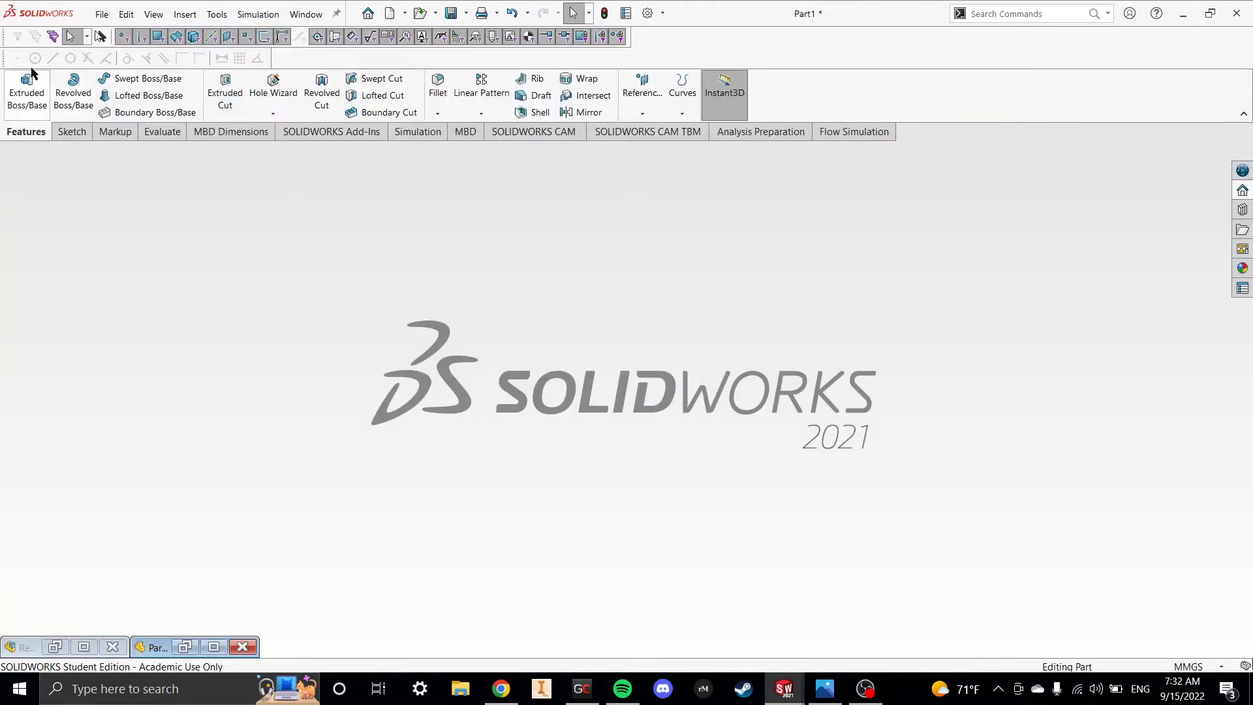
pyautogui.click(102, 16)
pyautogui.click(116, 39)
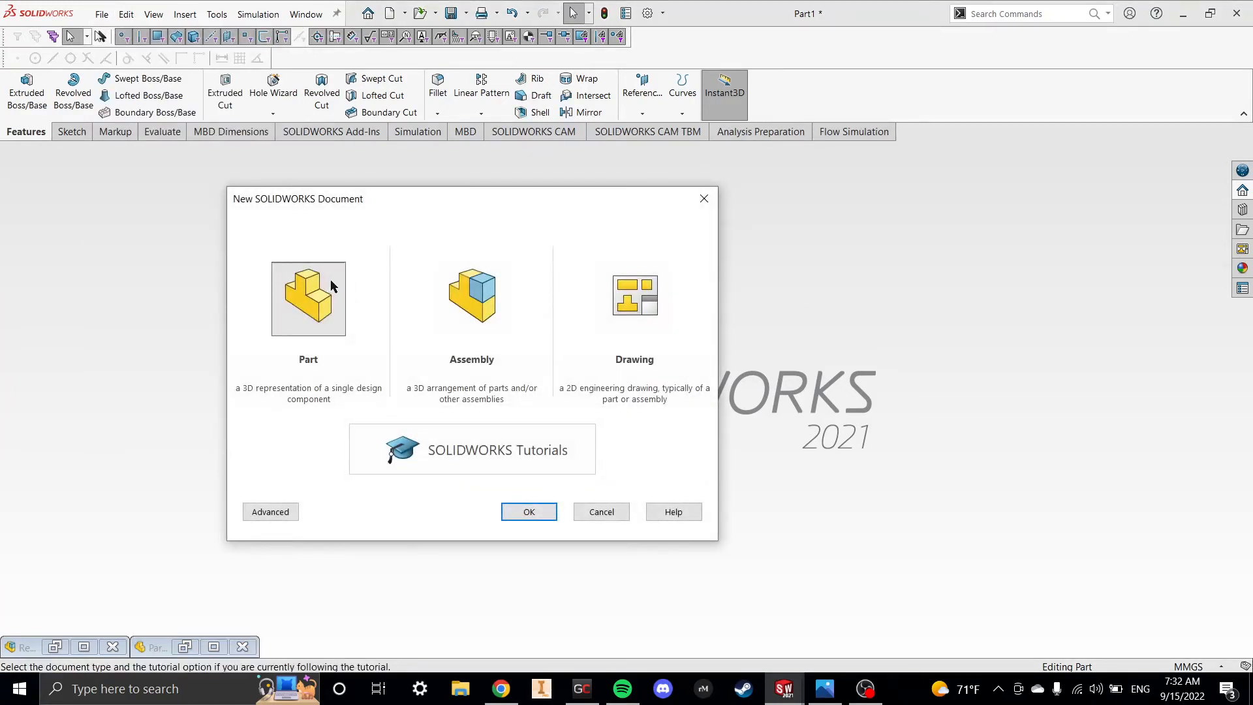
pyautogui.click(483, 307)
pyautogui.click(513, 515)
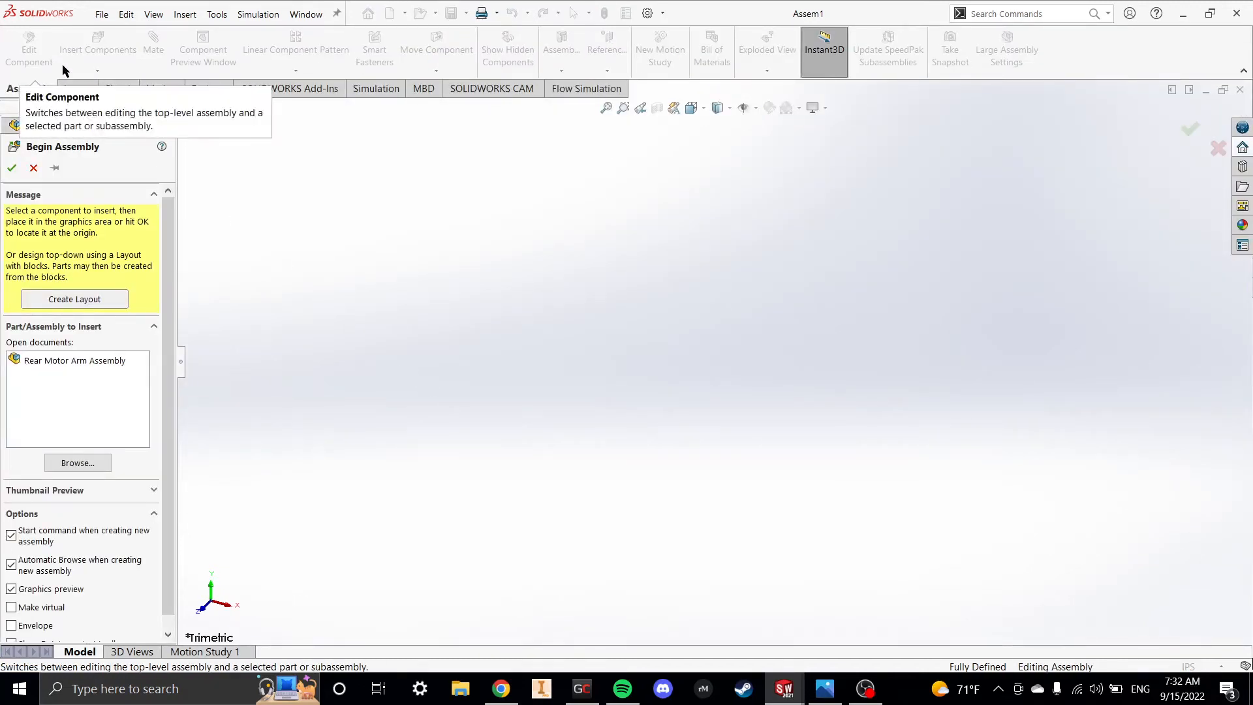
# - Start browsing for a file to insert as the first component of the new assembly
pyautogui.click(88, 96)
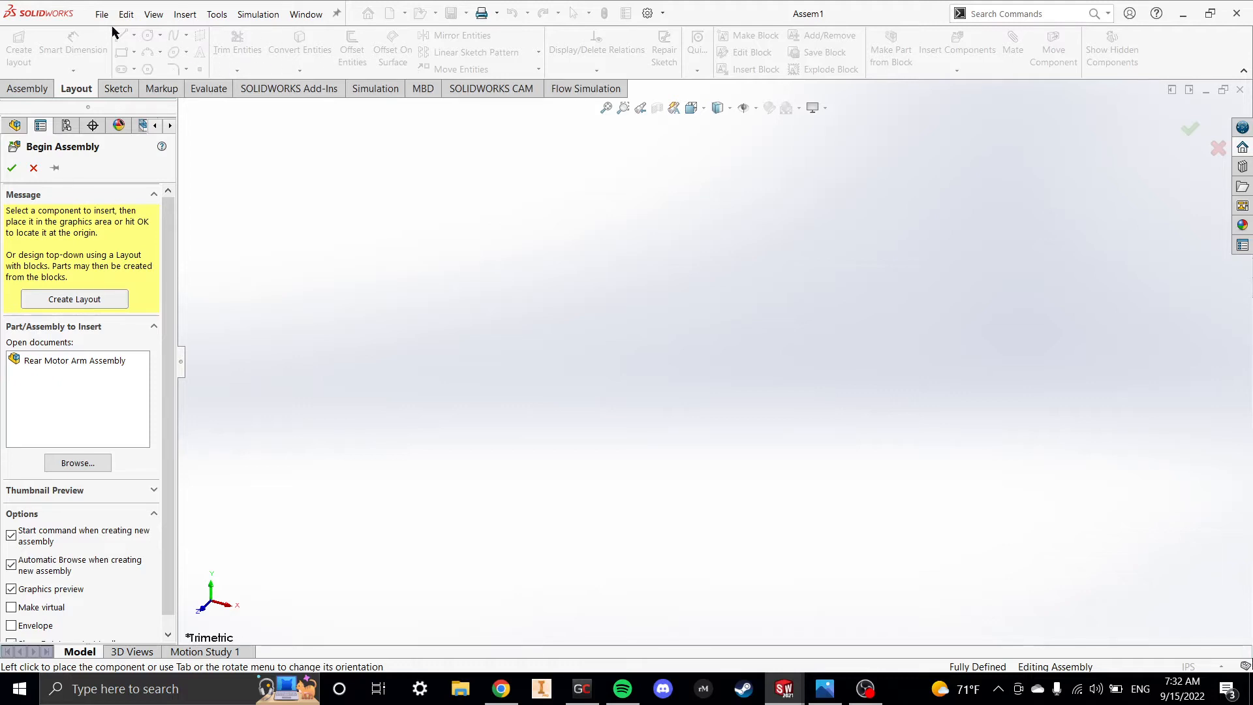
pyautogui.click(126, 90)
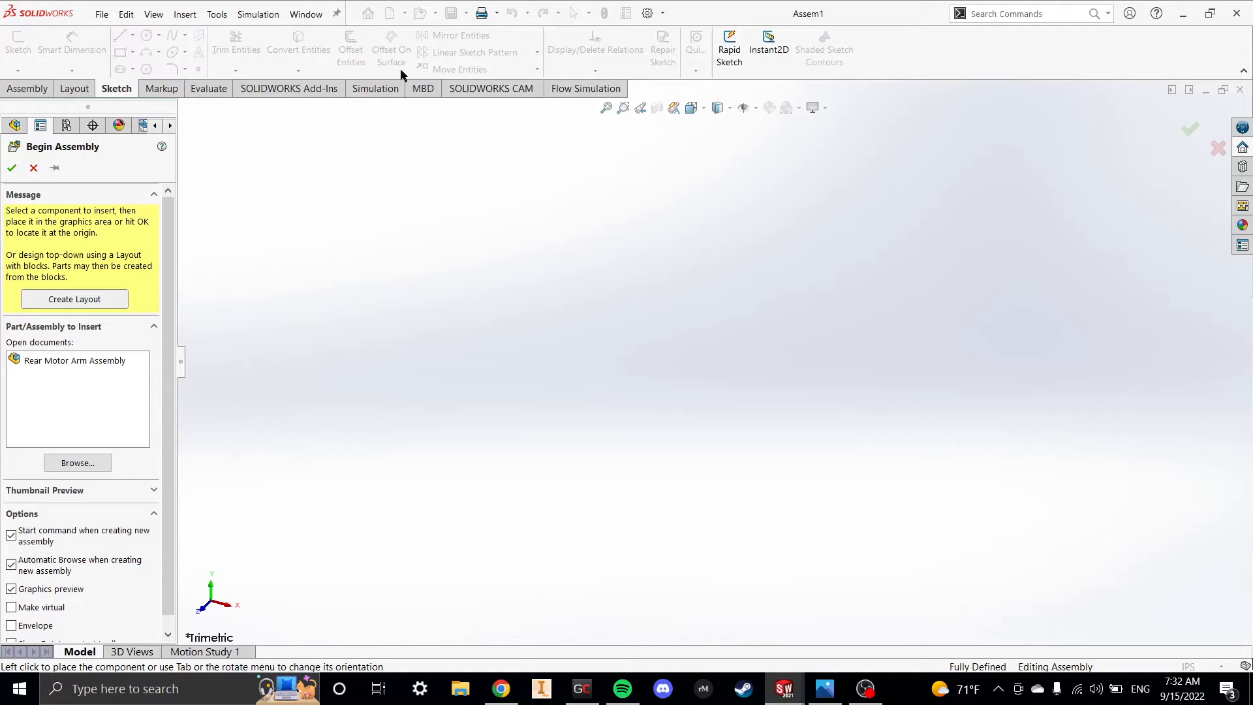
pyautogui.click(28, 90)
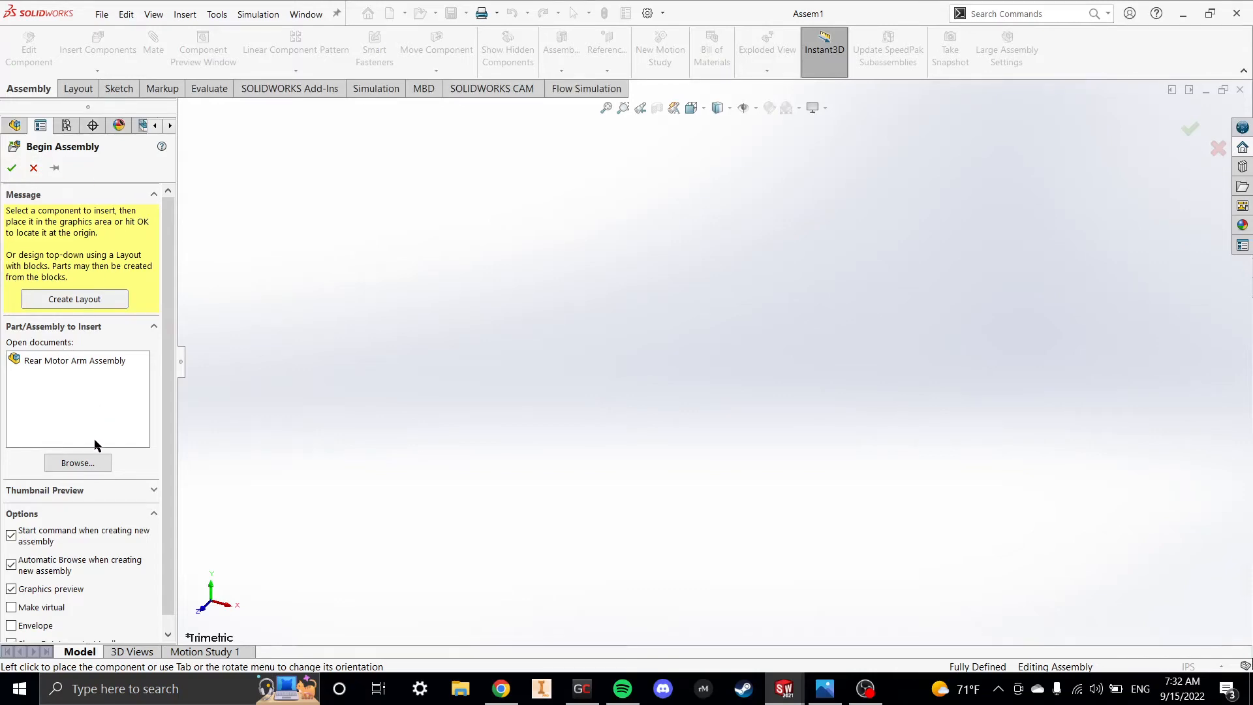
pyautogui.click(94, 463)
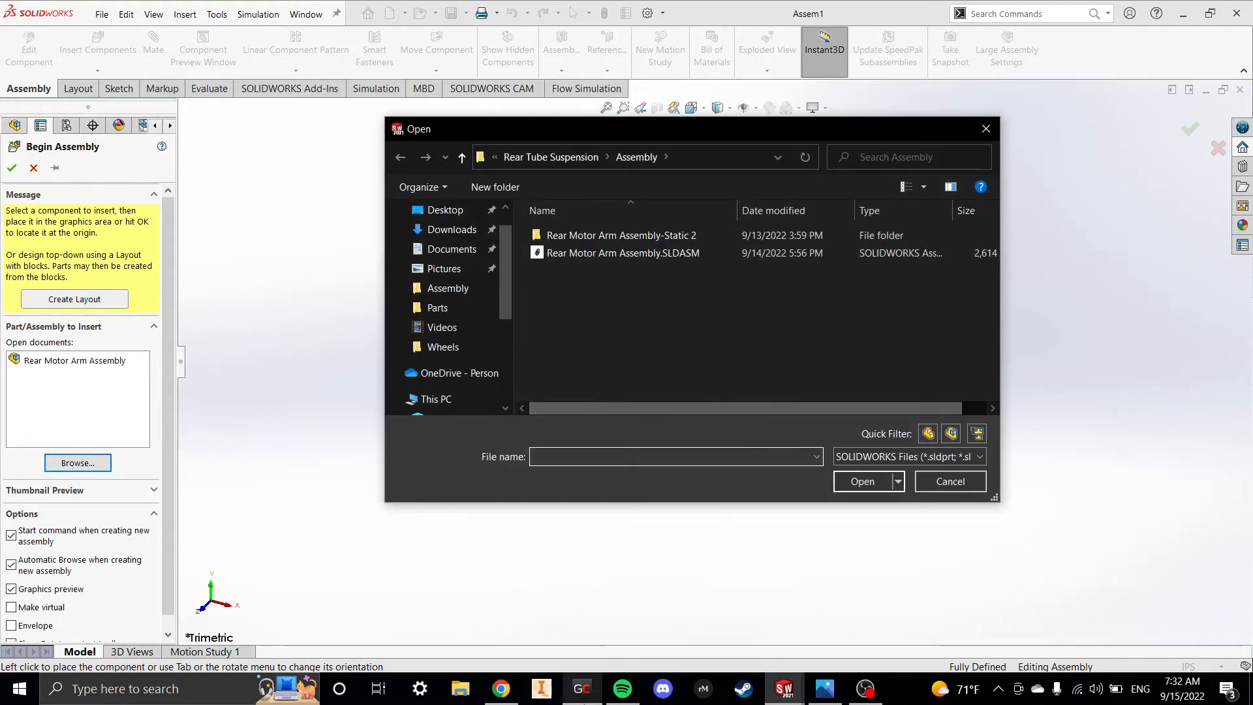
# - Switch to GrabCAD Workbench and upload the changed local files of the CAD 2019-22 project
pyautogui.click(584, 693)
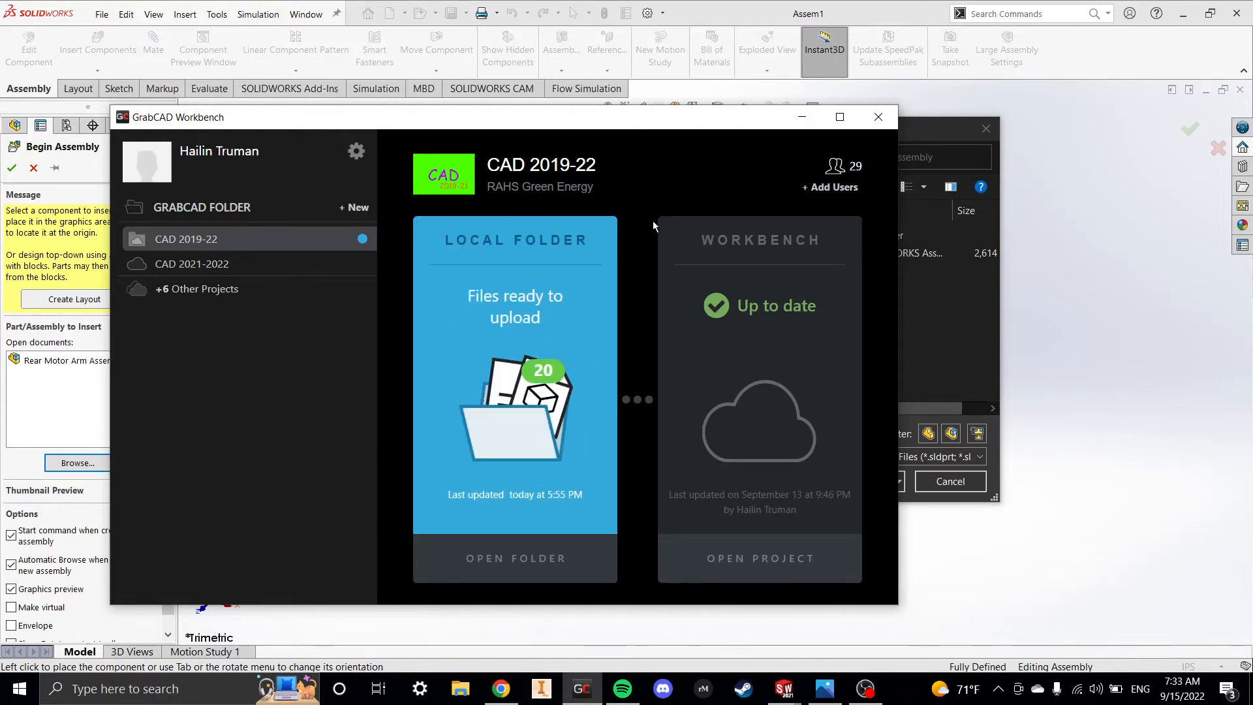
pyautogui.click(221, 213)
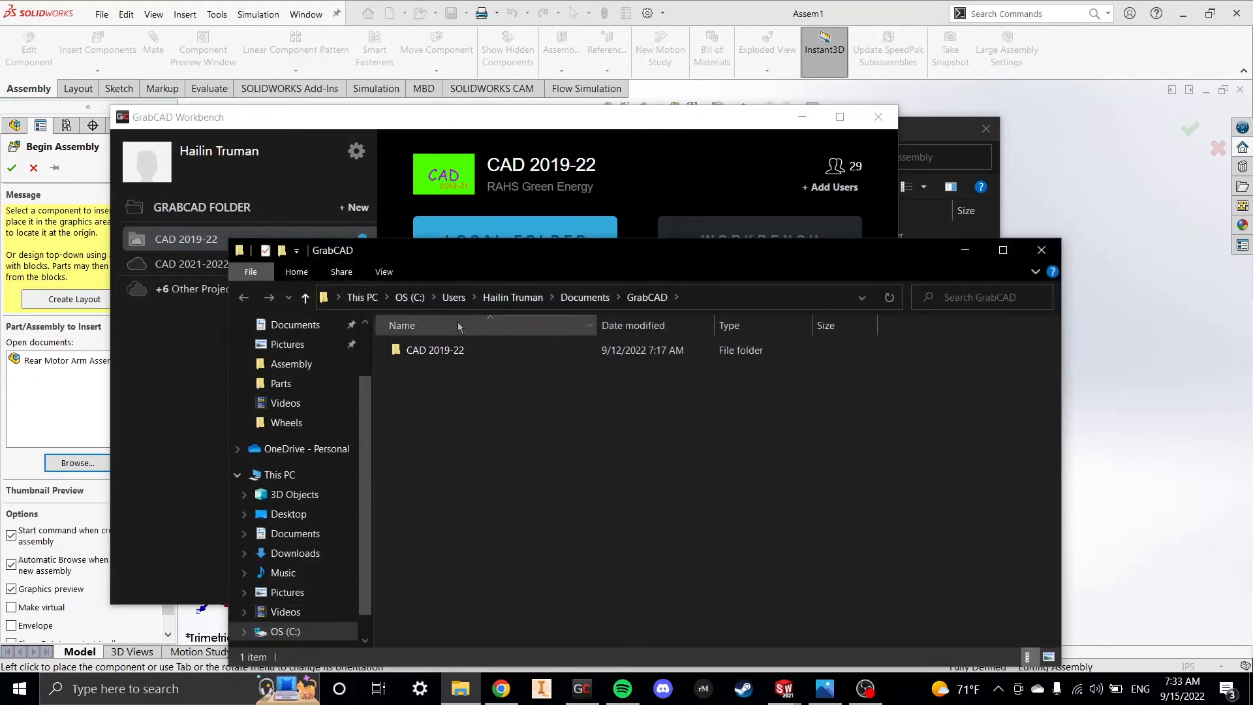
pyautogui.click(965, 250)
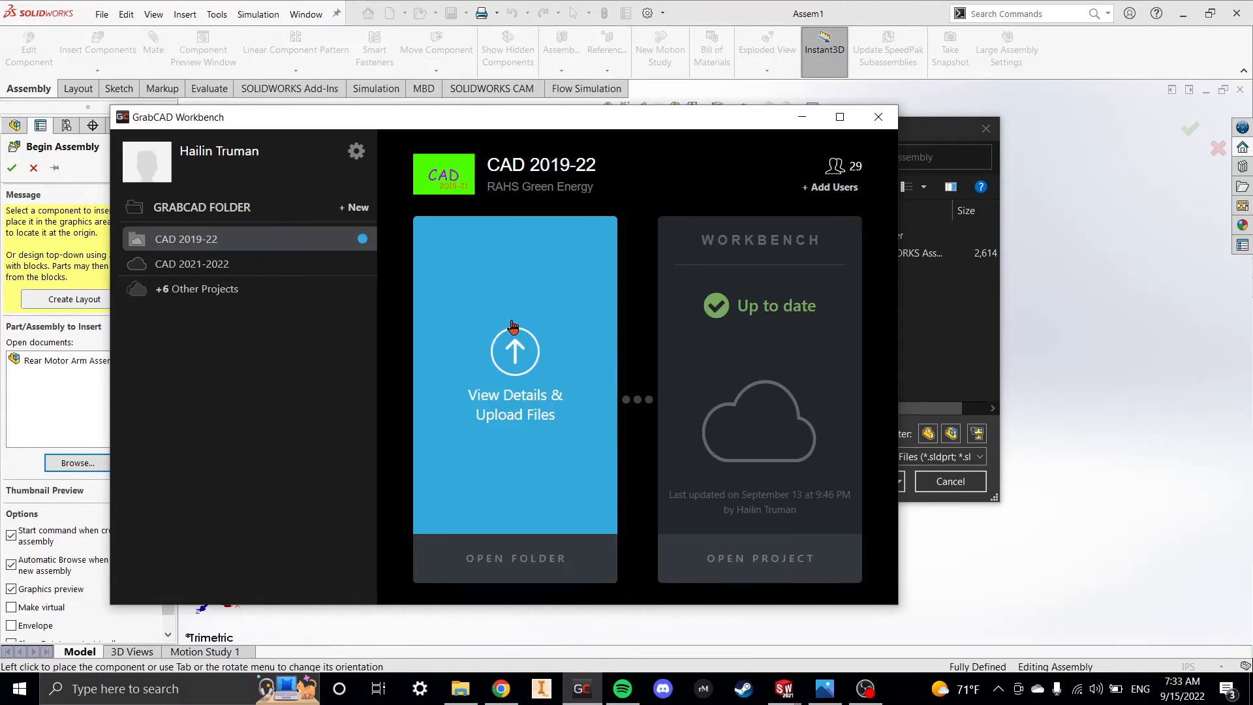
pyautogui.click(542, 353)
pyautogui.click(801, 287)
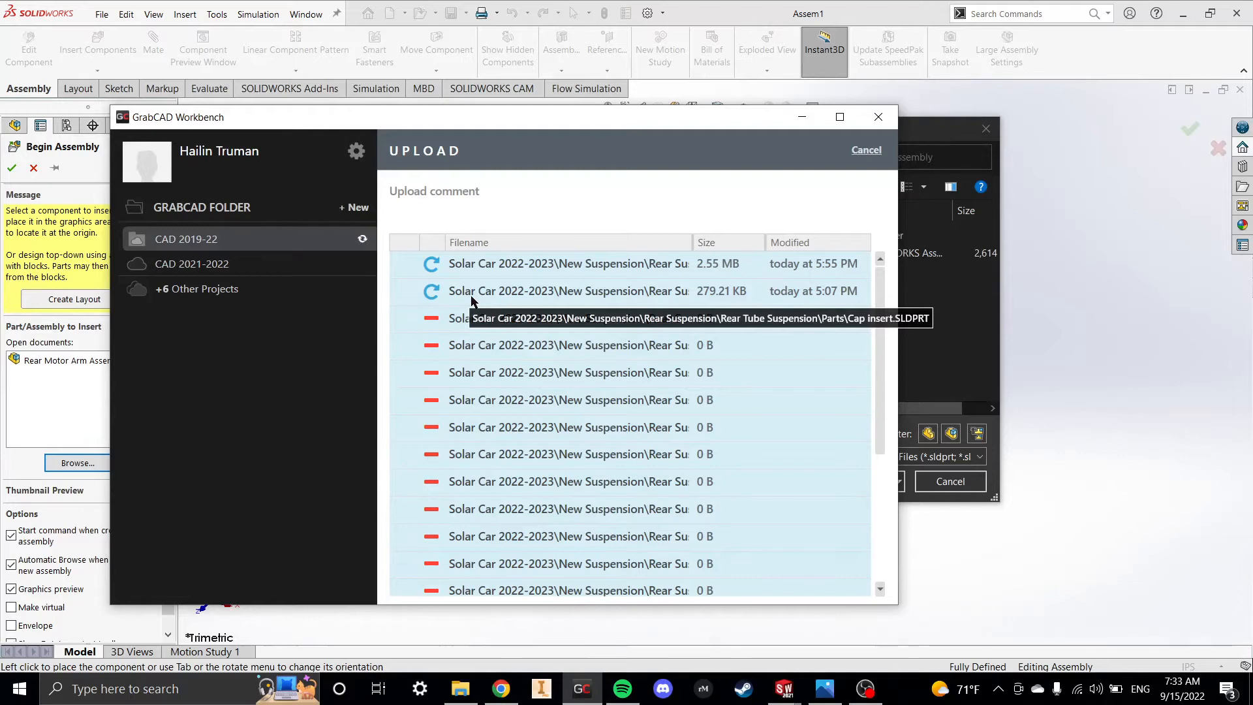
pyautogui.scroll(-3, 478, 296)
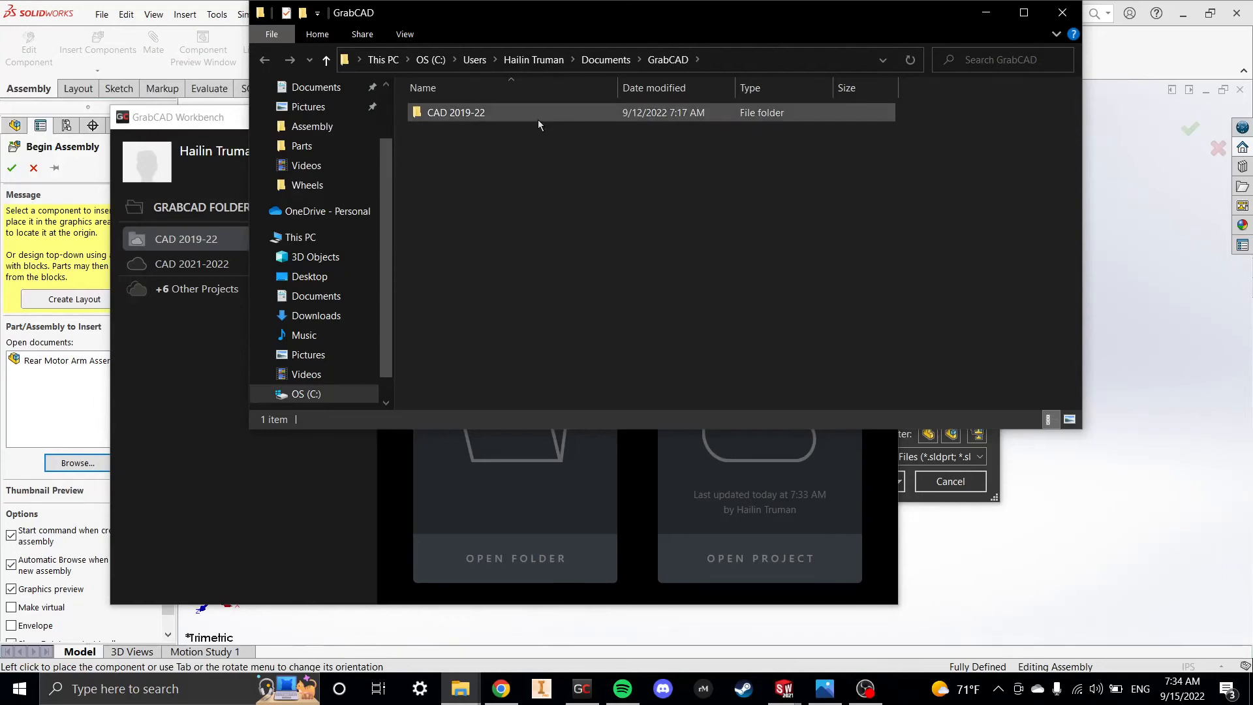
# - Examine the contents of the local CAD 2019-22 folder in File Explorer, and return to the SOLIDWORKS file browser
pyautogui.click(553, 115)
pyautogui.doubleClick(553, 115)
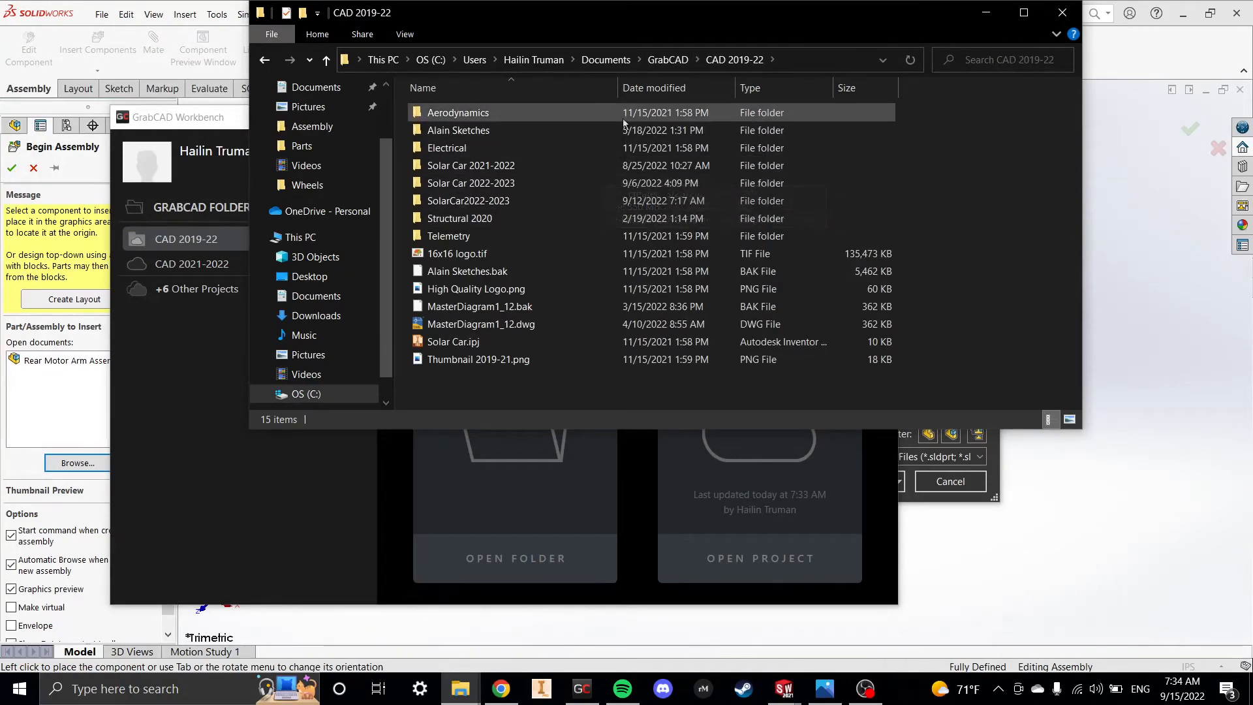
pyautogui.click(985, 12)
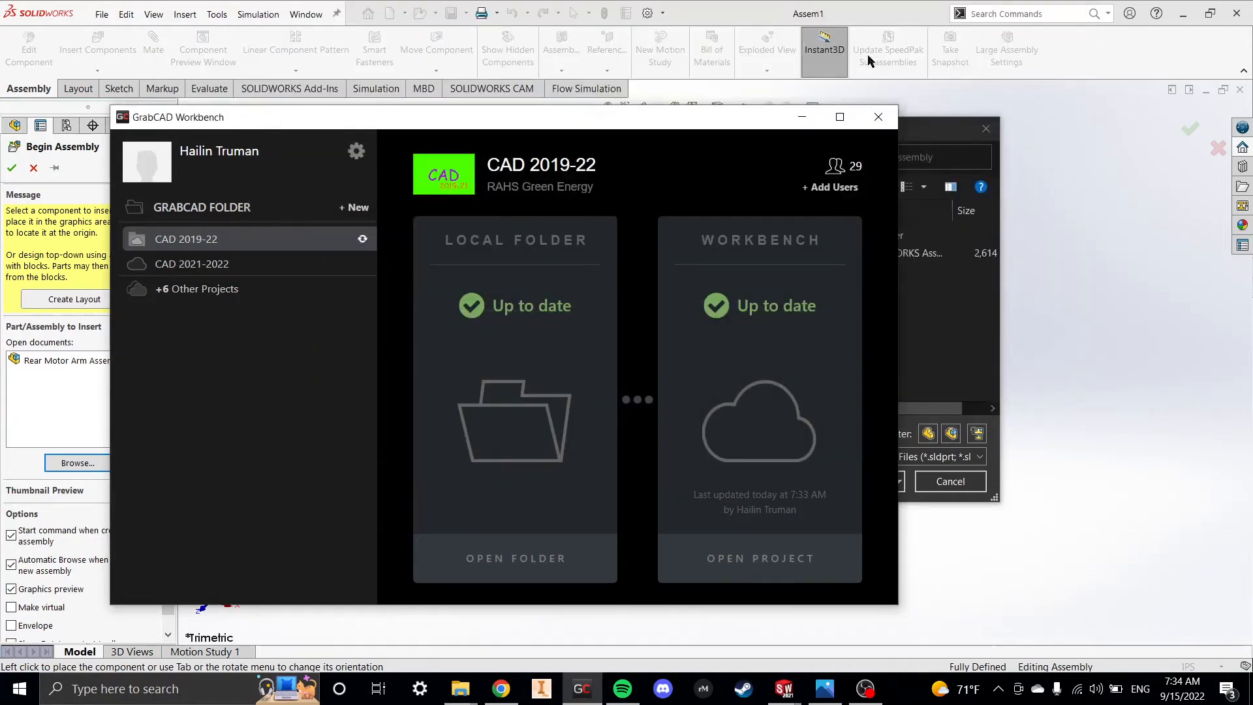
pyautogui.click(812, 116)
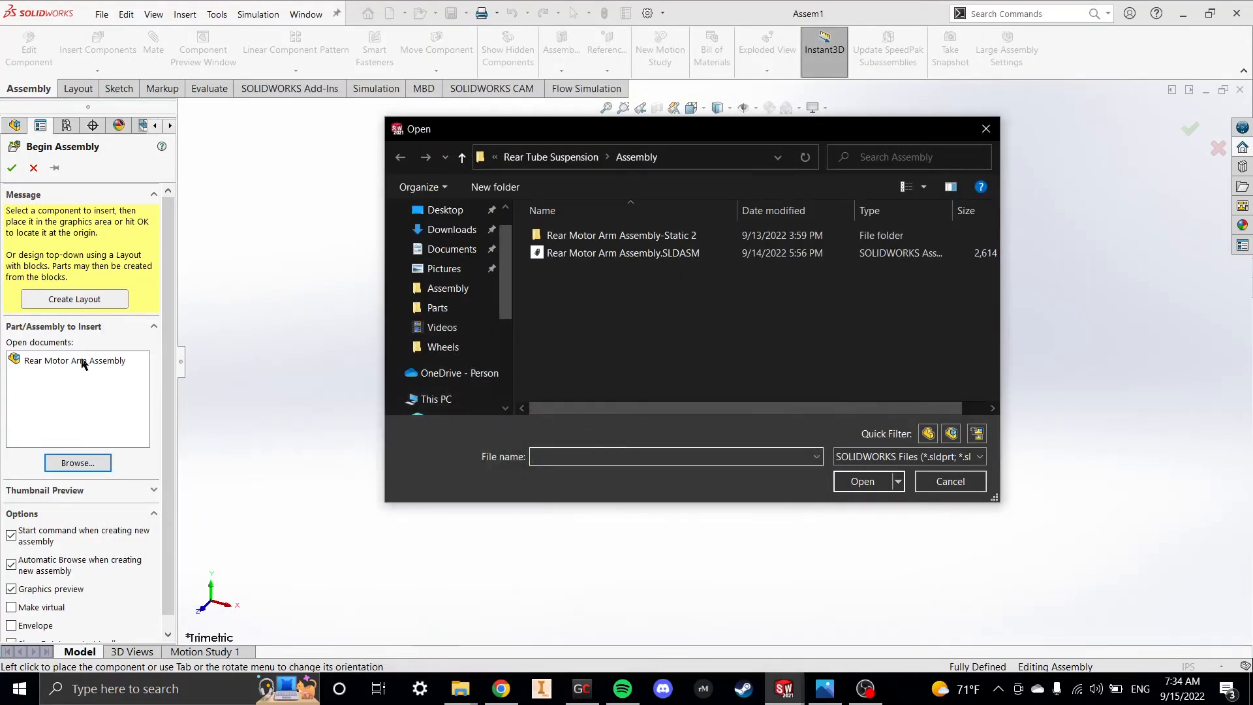
# - Browse from CAD 2019-22 through Solar Car 2022-2023, New Suspension, Rear Suspension and Rear Tube Suspension to the Parts folder
pyautogui.click(545, 157)
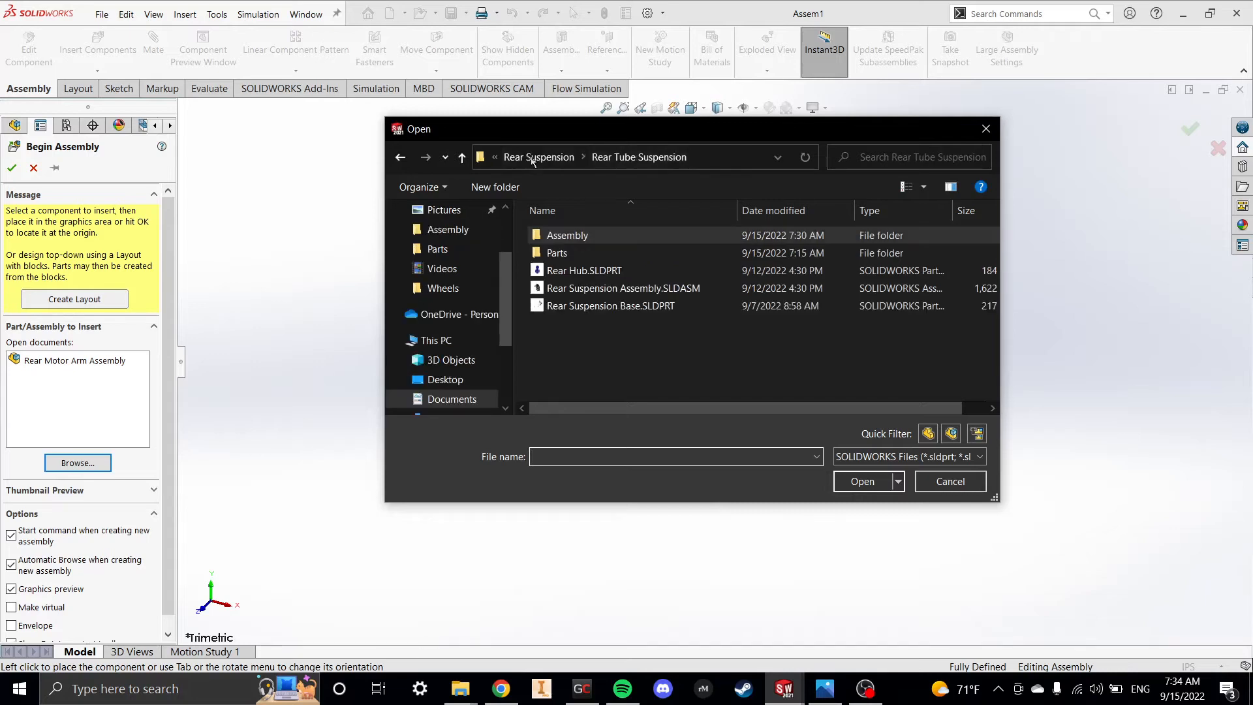
pyautogui.click(539, 157)
pyautogui.click(539, 157)
pyautogui.click(541, 158)
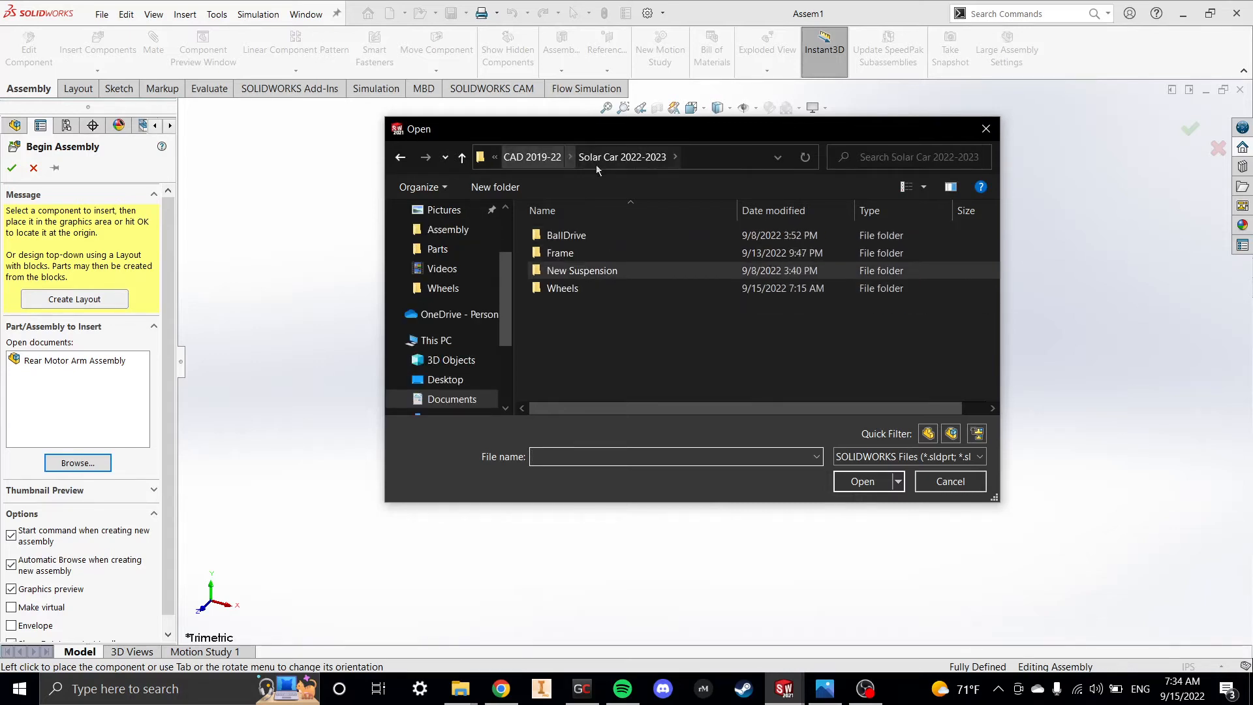
pyautogui.click(541, 158)
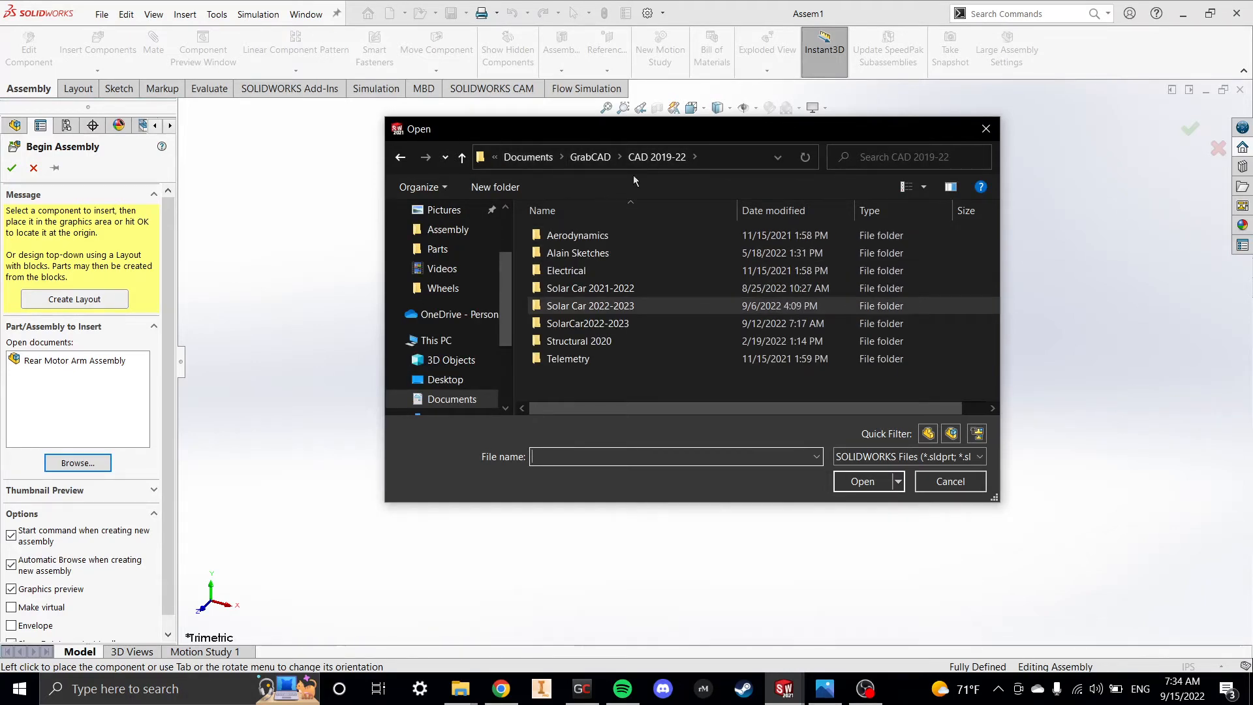
pyautogui.doubleClick(631, 306)
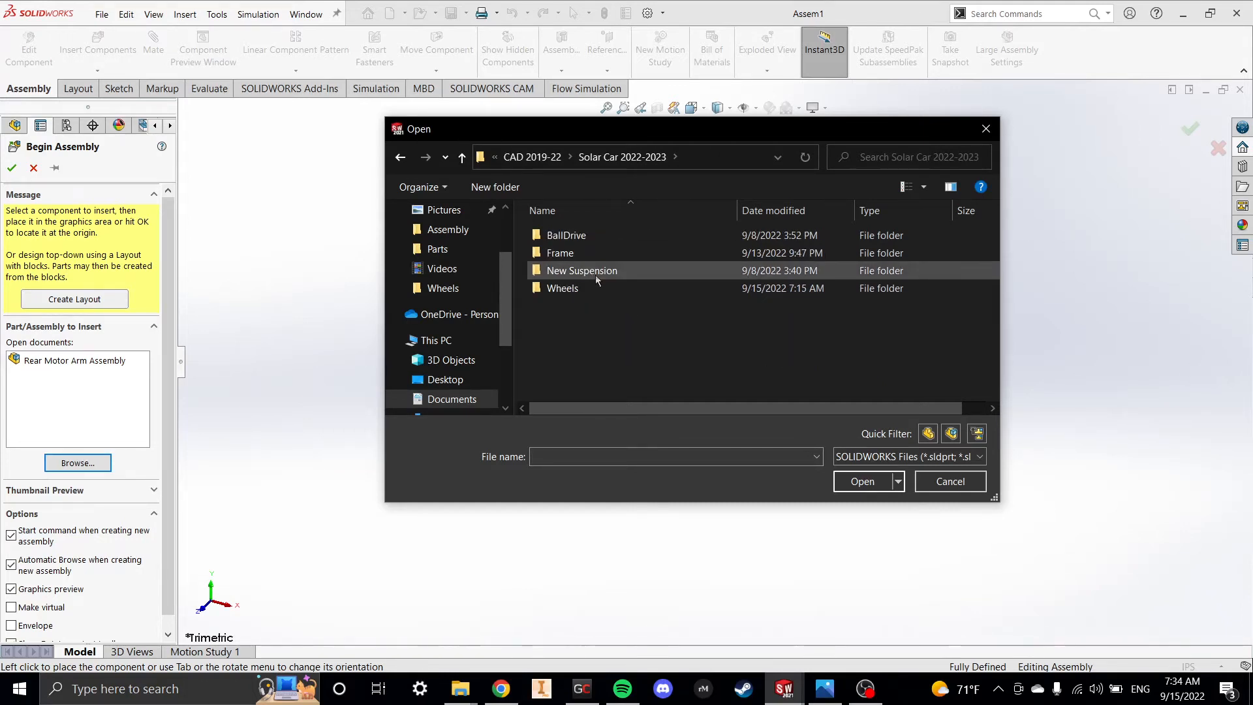
pyautogui.doubleClick(698, 268)
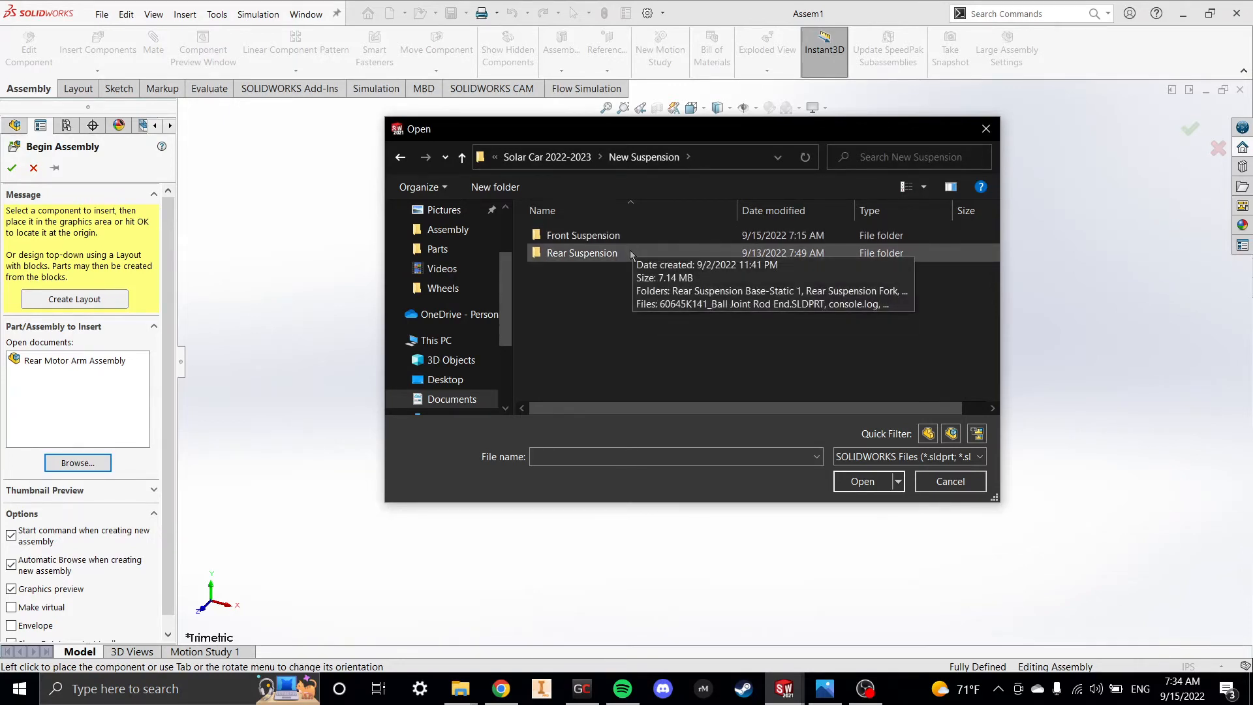
pyautogui.click(628, 258)
pyautogui.doubleClick(628, 258)
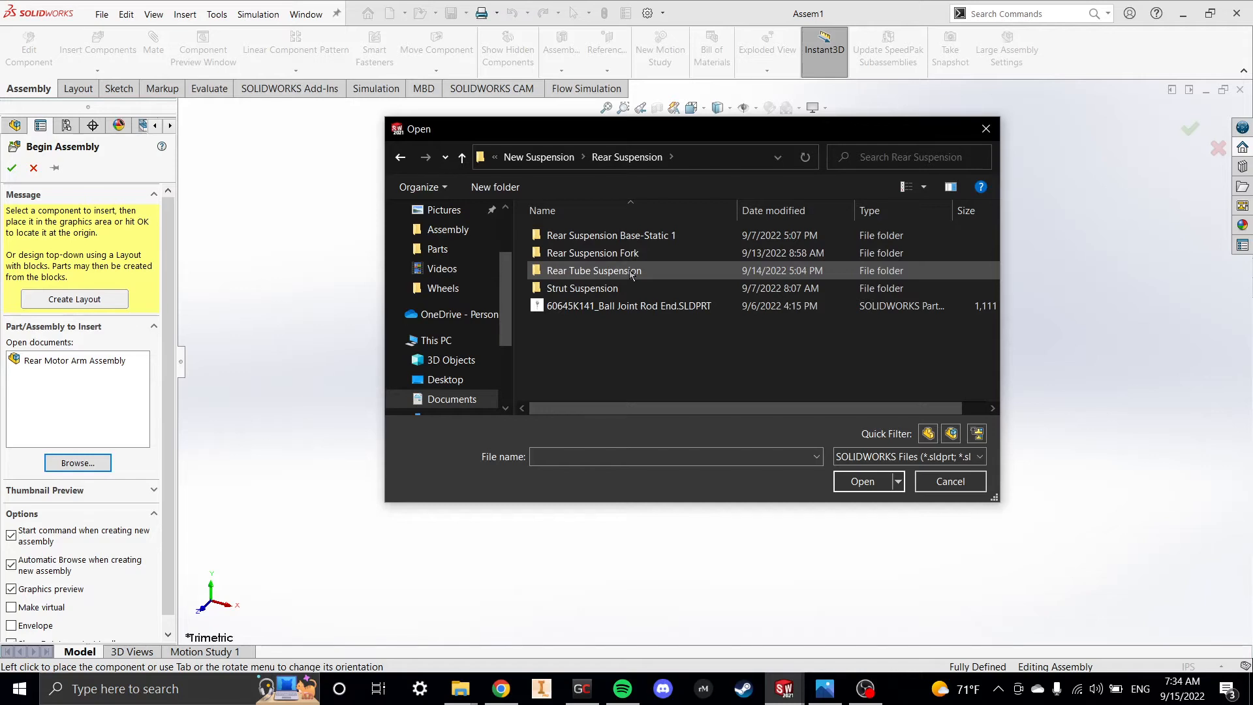
pyautogui.doubleClick(631, 271)
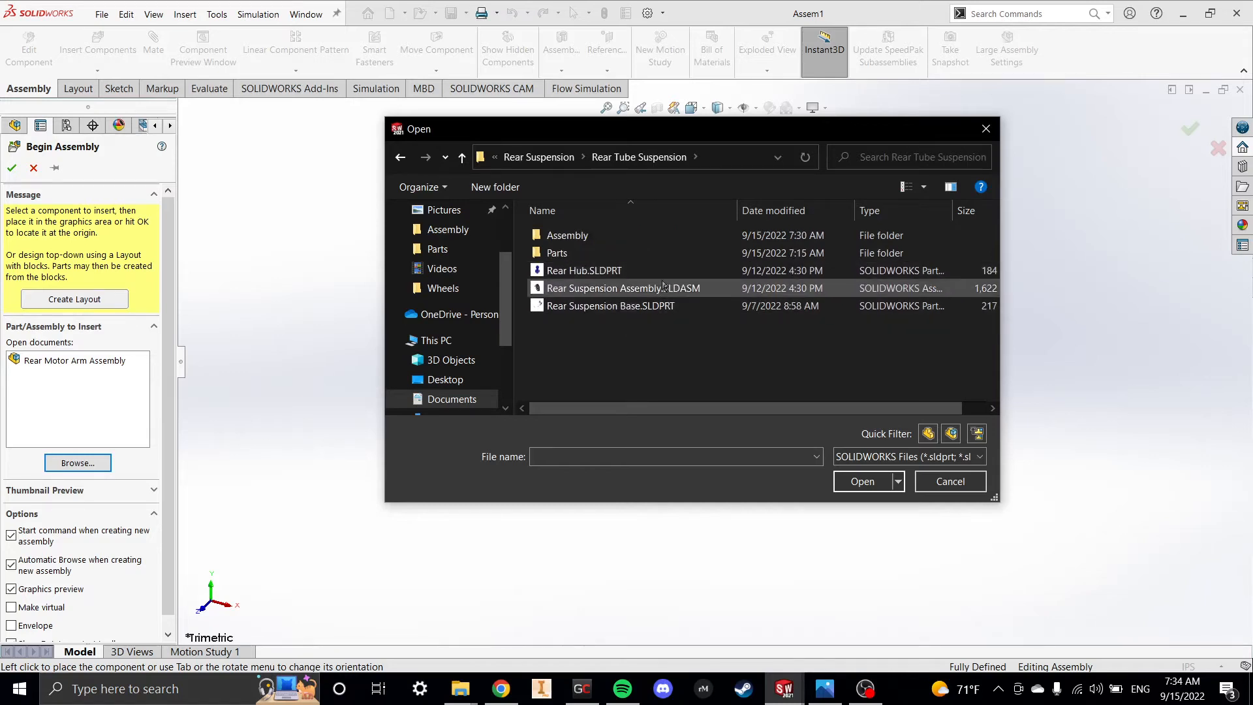
pyautogui.doubleClick(615, 255)
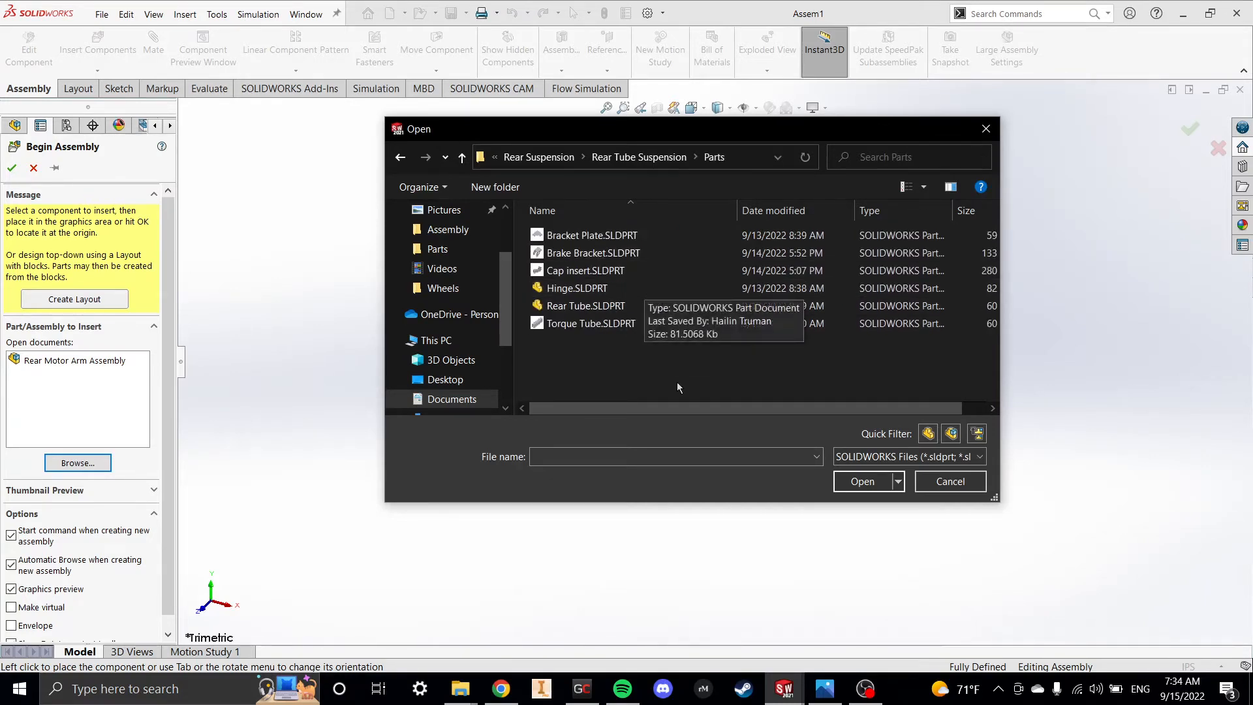
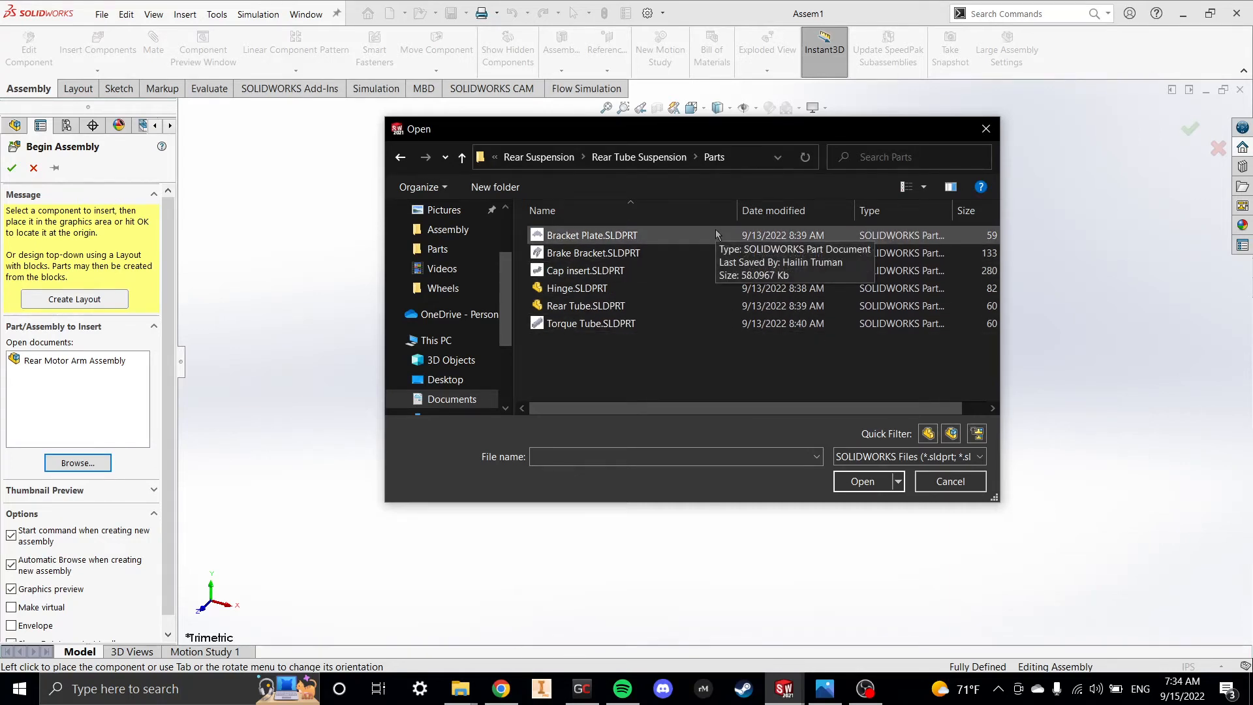
# - Insert Torque Tube.SLDPRT into the empty assembly as its first component
pyautogui.click(688, 323)
pyautogui.click(860, 482)
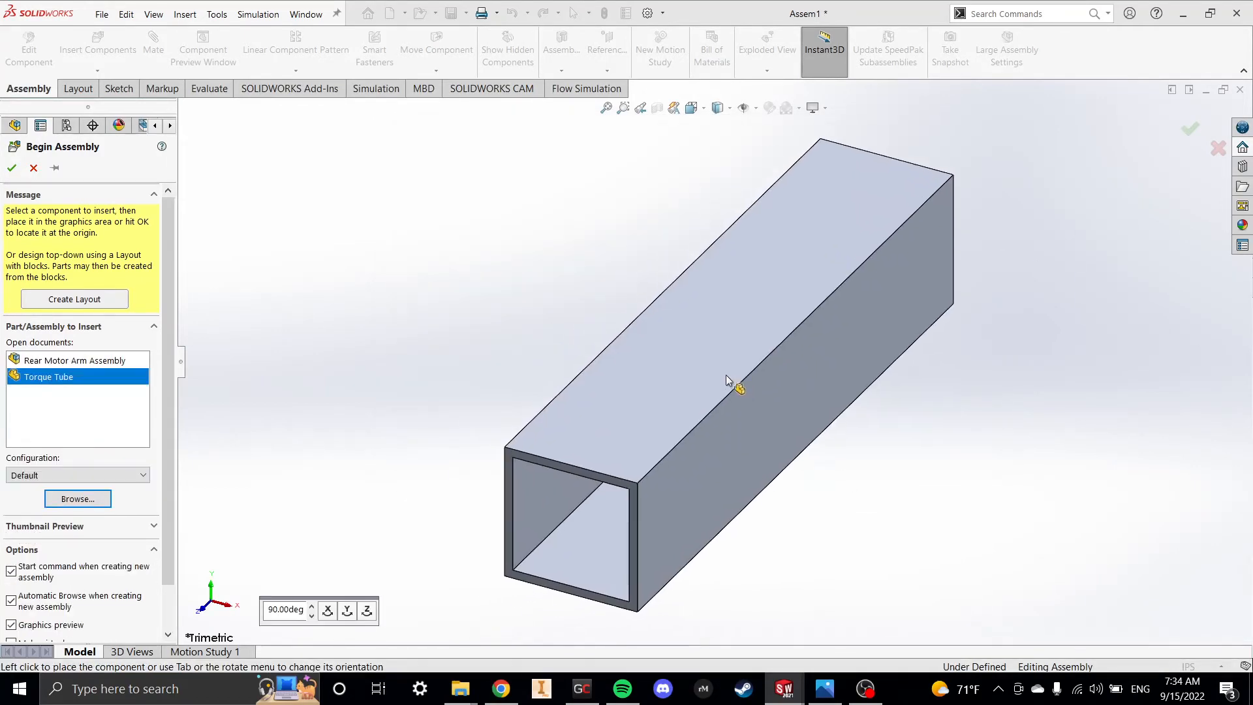
pyautogui.click(718, 293)
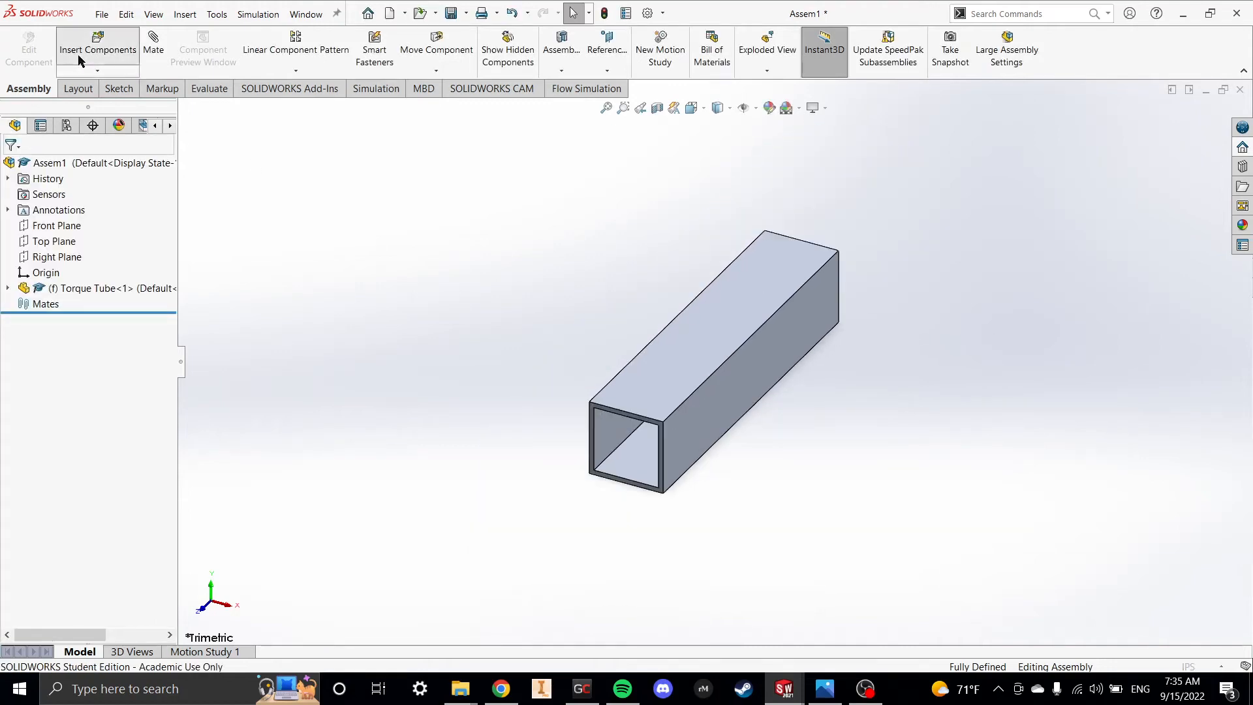
# - Insert Bracket Plate.SLDPRT and place it beyond the far end of the torque tube
pyautogui.click(98, 46)
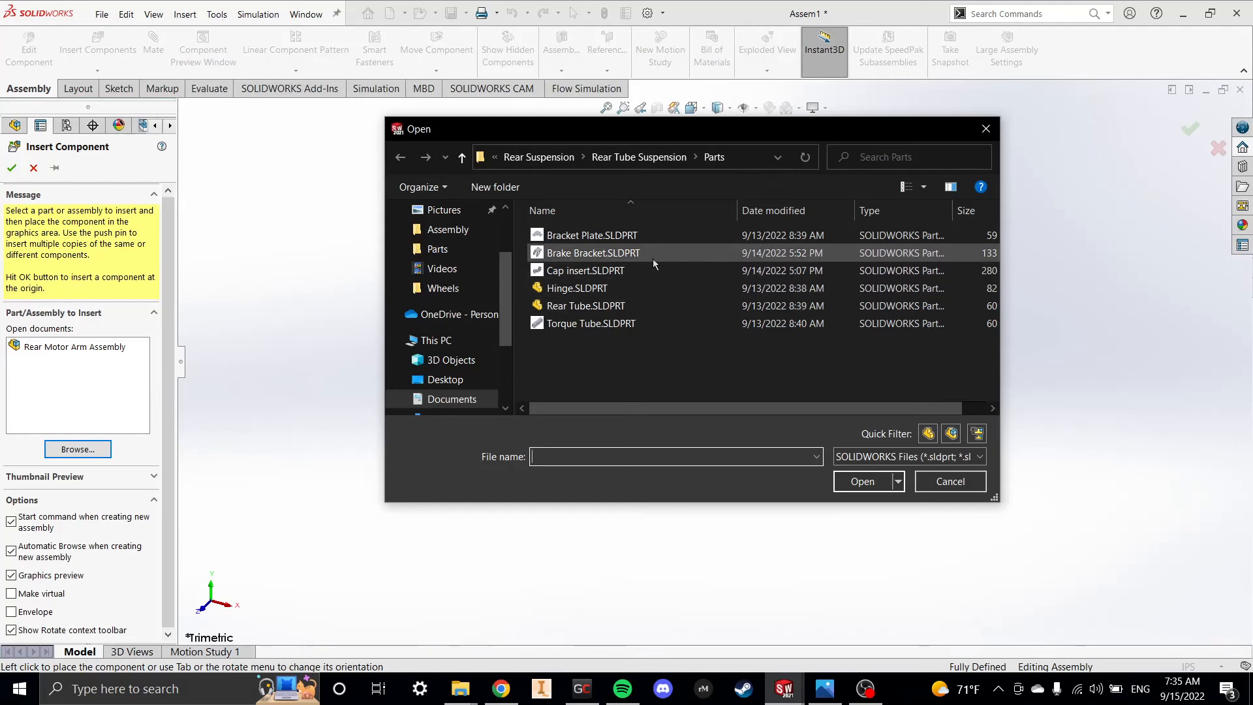
pyautogui.click(590, 235)
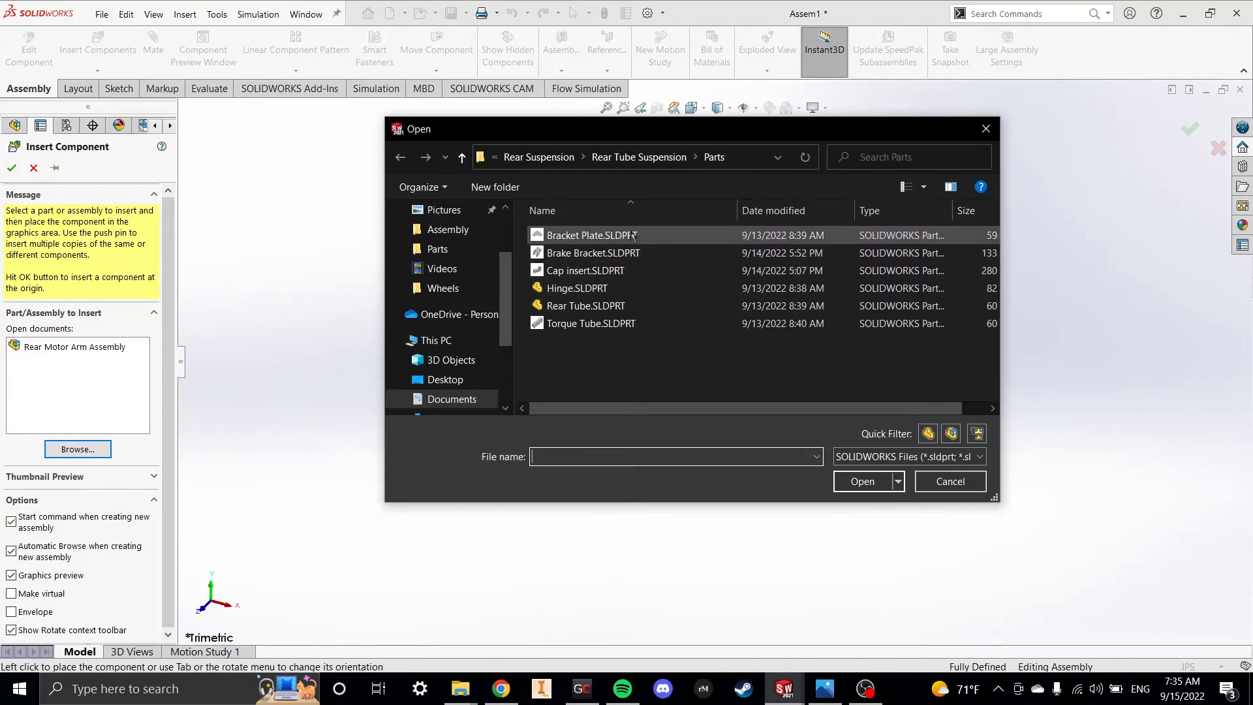
pyautogui.click(878, 480)
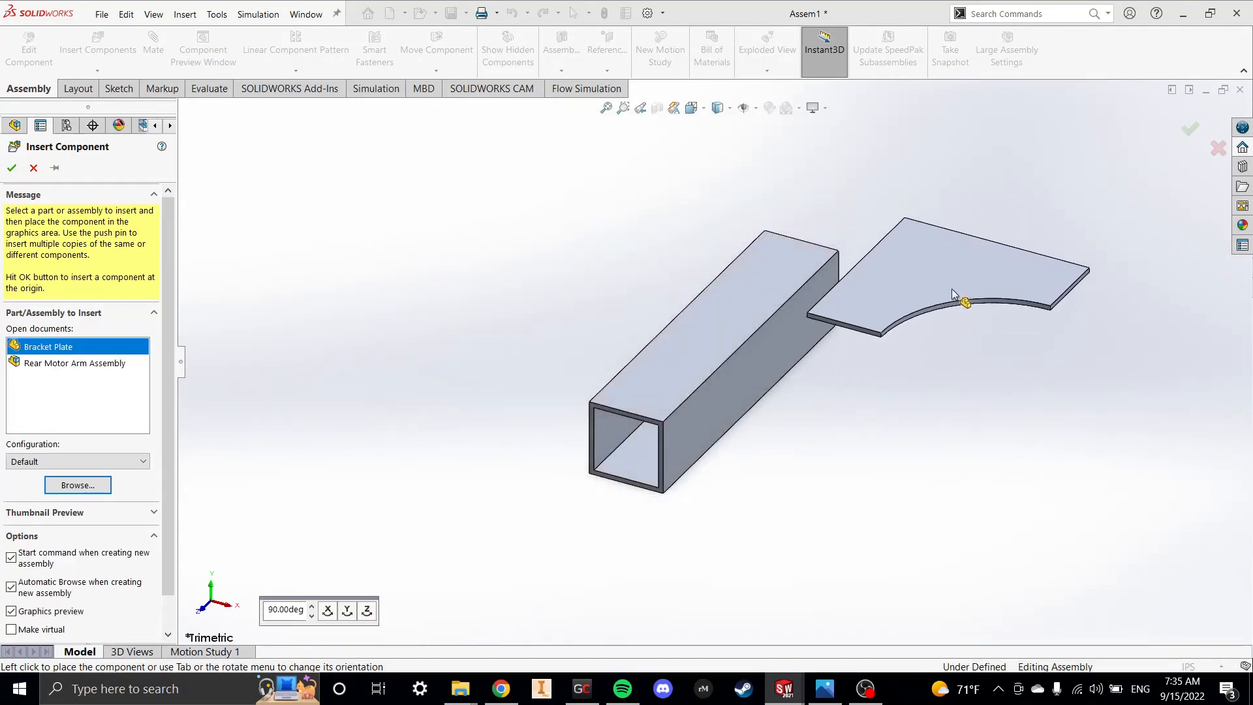
pyautogui.click(956, 208)
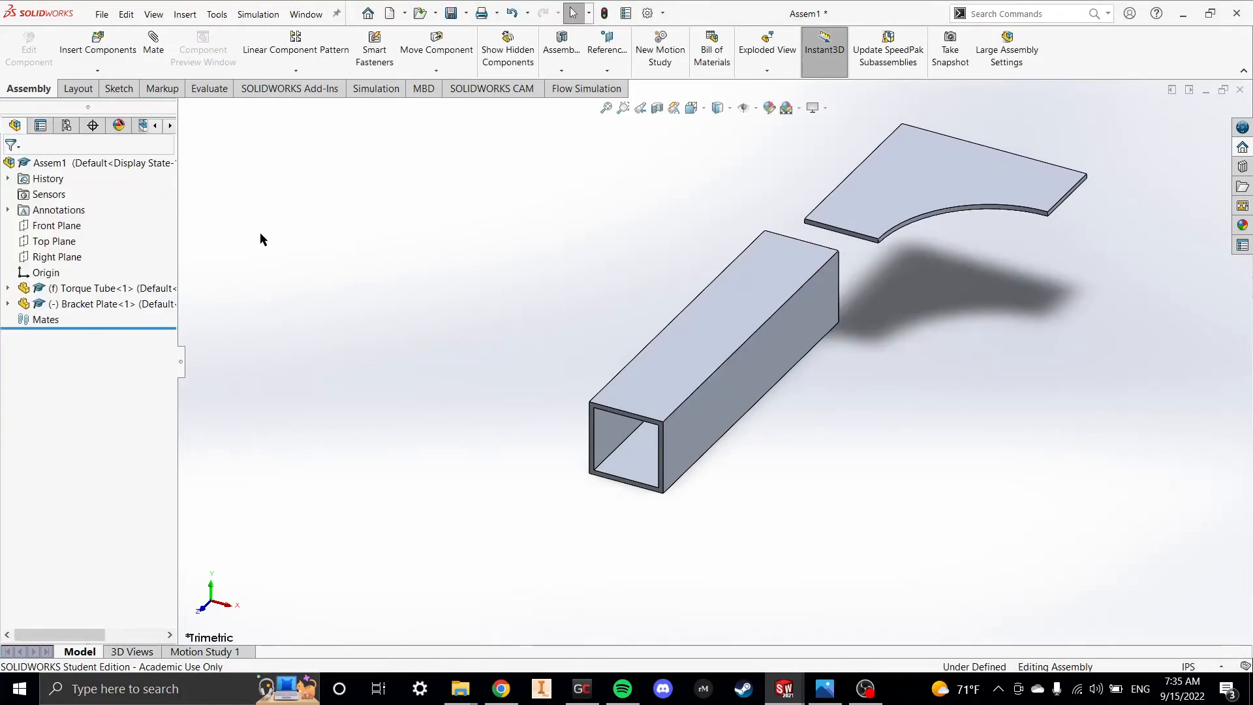
# - Duplicate the bracket plate by copying and pasting it in the assembly, and select the second instance
pyautogui.click(123, 302)
pyautogui.hotkey('ctrl', 'c')
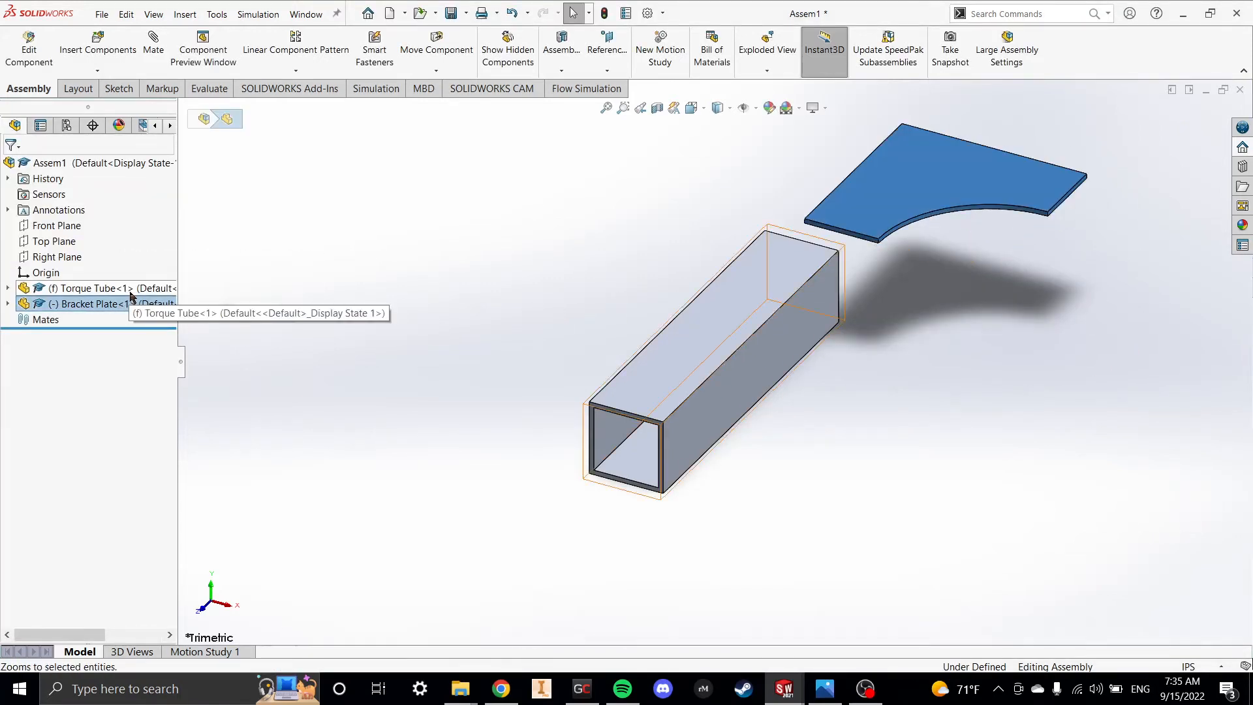
pyautogui.hotkey('ctrl', 'v')
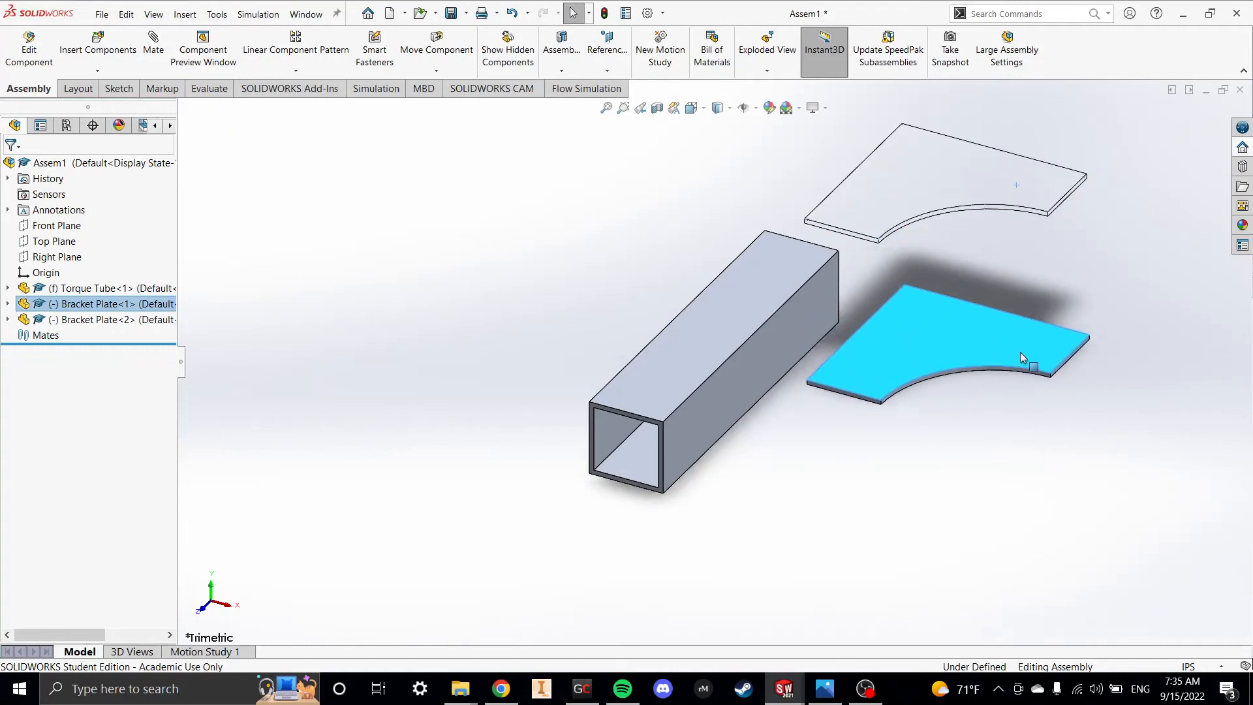
pyautogui.click(1020, 351)
pyautogui.moveTo(978, 243); pyautogui.dragTo(989, 196, button='middle')
pyautogui.click(109, 322)
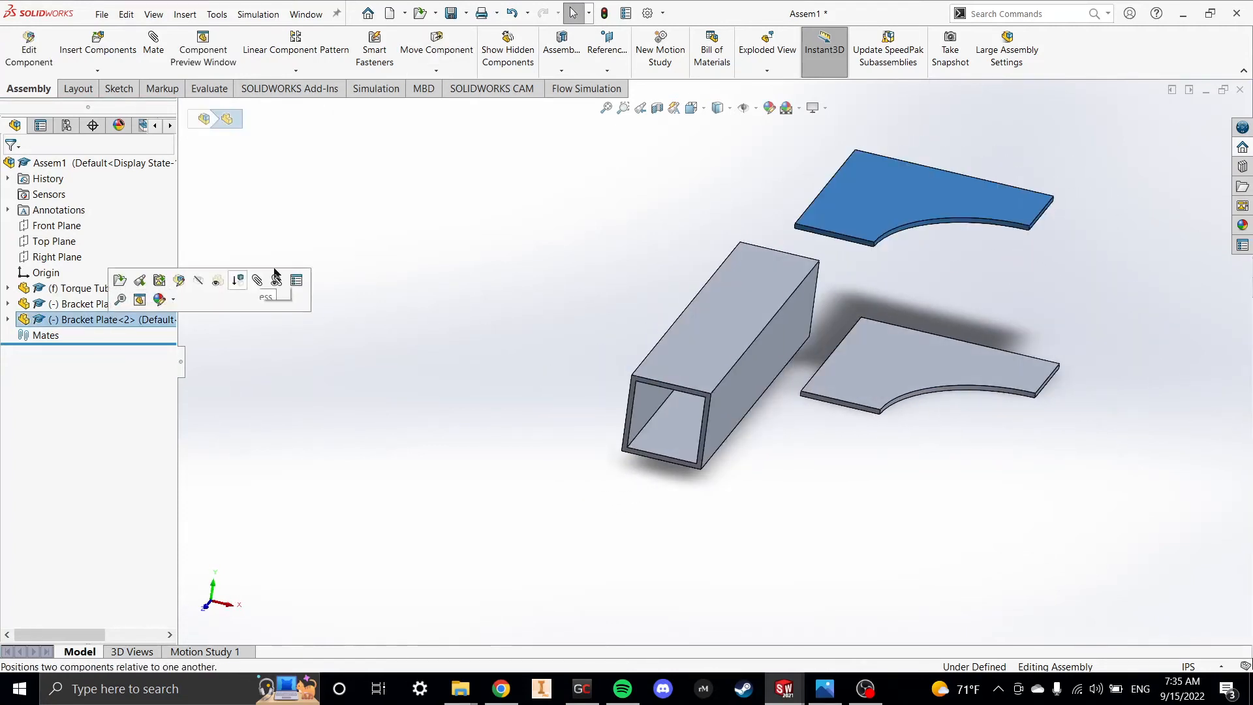
# - Insert Hinge.SLDPRT from the Parts folder and place it in open space on the near-end side of the torque tube, opposite the bracket plates
pyautogui.click(582, 230)
pyautogui.click(99, 40)
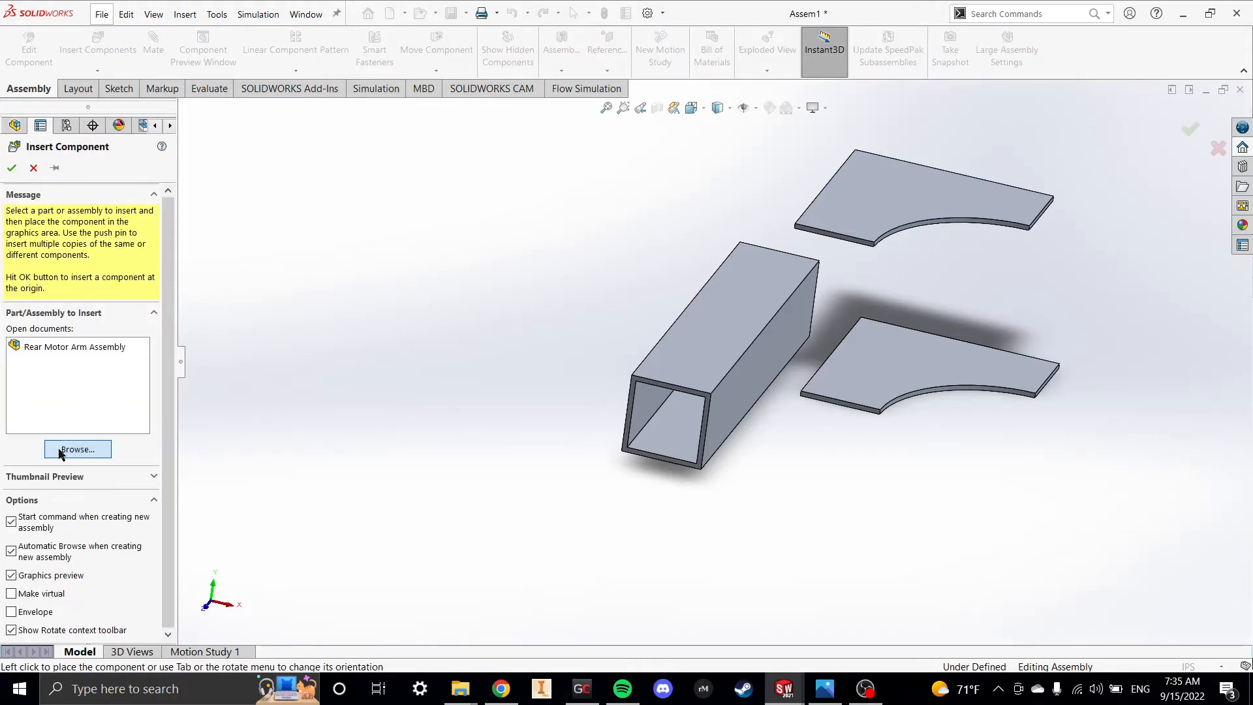
pyautogui.click(60, 450)
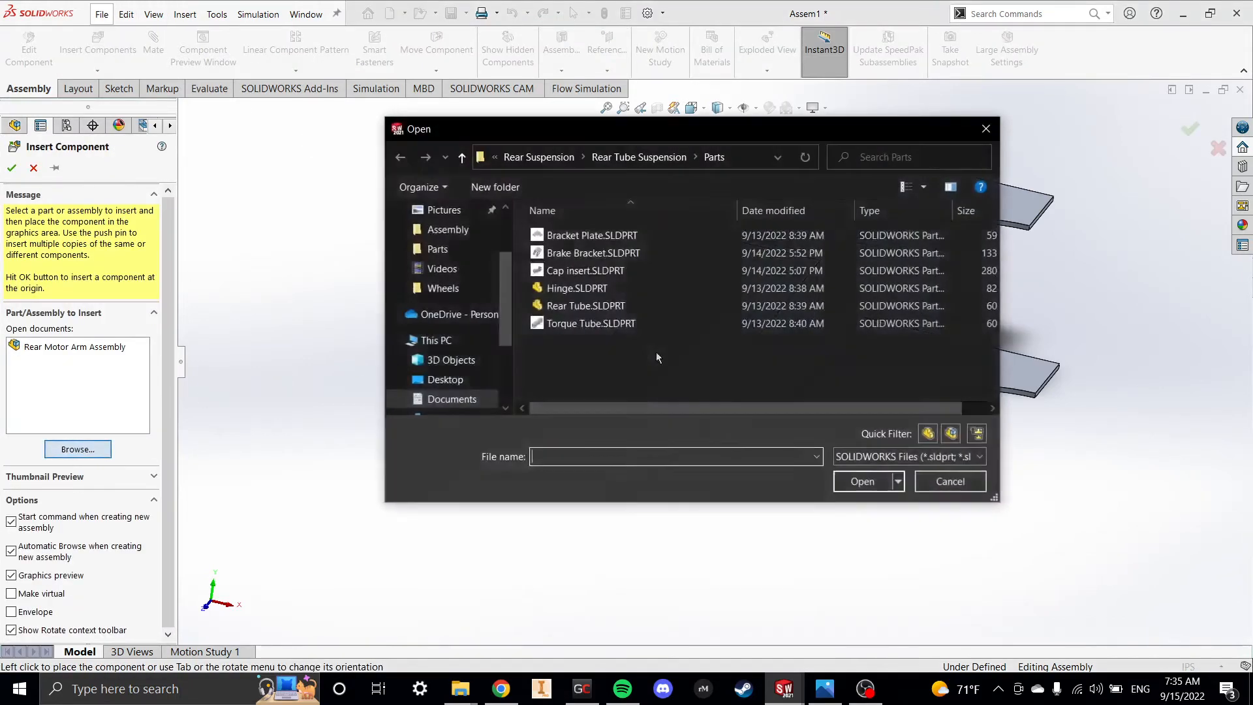
pyautogui.click(658, 290)
pyautogui.click(871, 482)
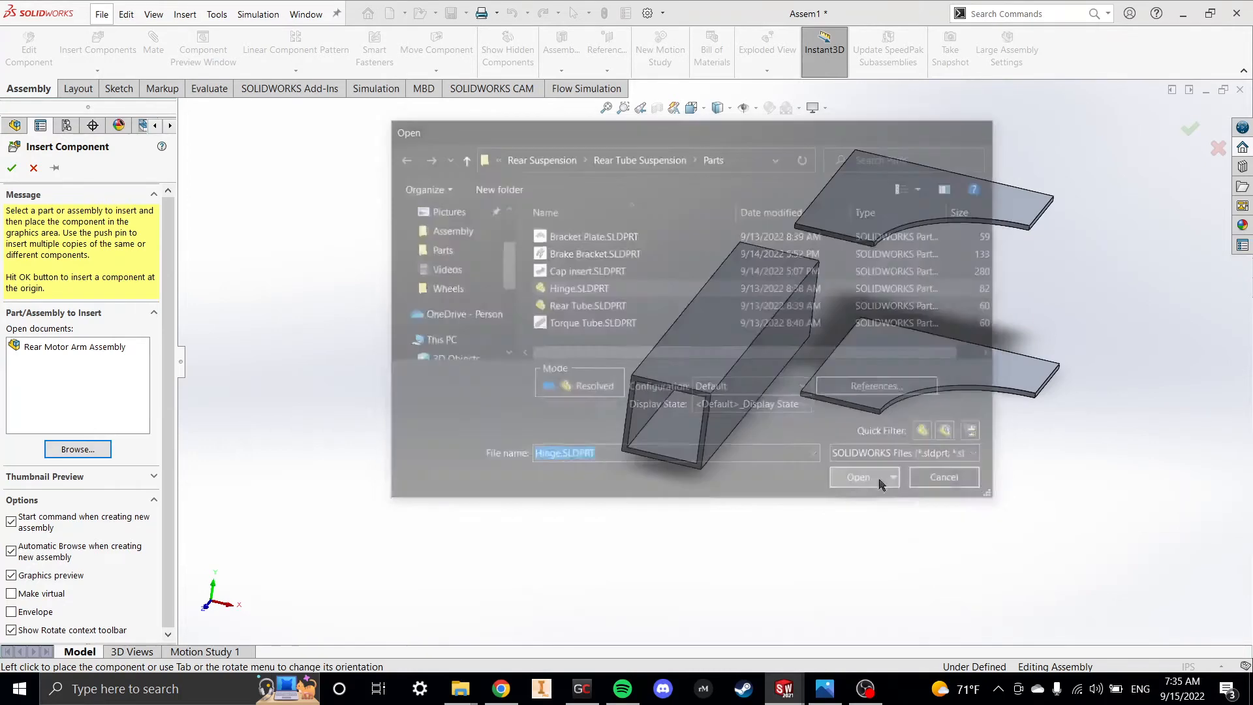
pyautogui.click(490, 239)
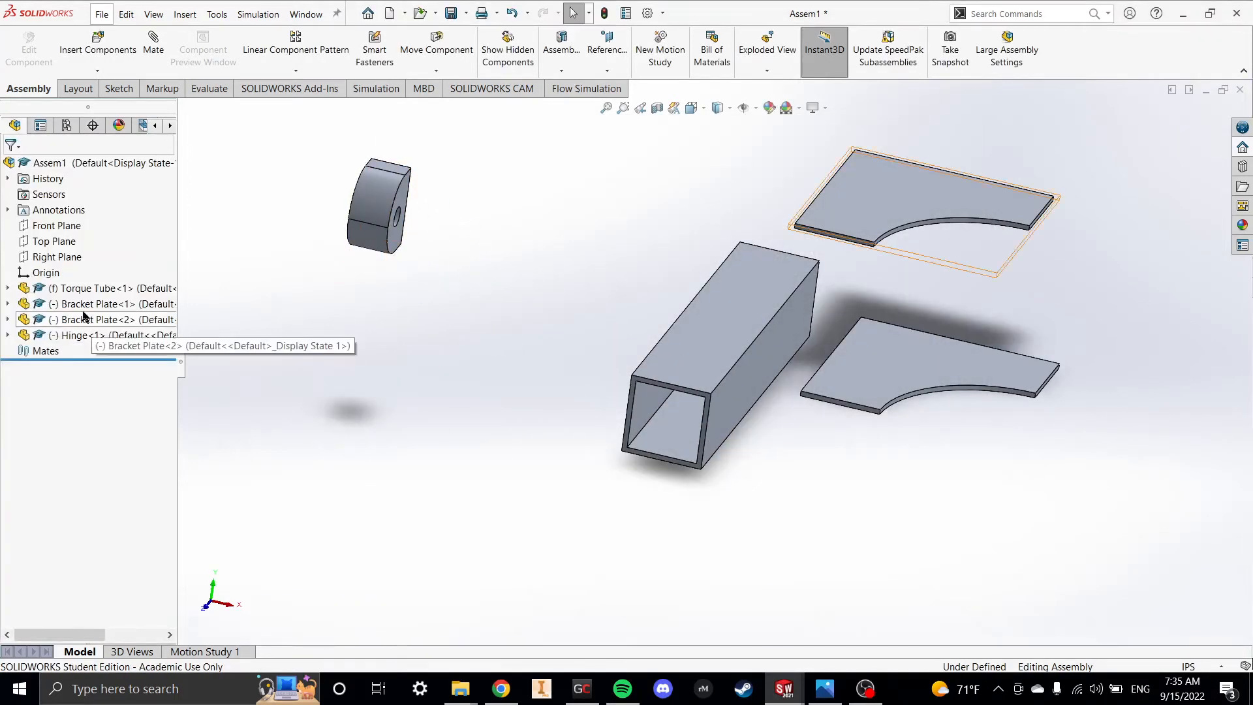
# - Duplicate the hinge by copying and pasting it, and separate the two overlapping instances so one sits below the other
pyautogui.hotkey('ctrl', 'c')
pyautogui.hotkey('ctrl', 'v')
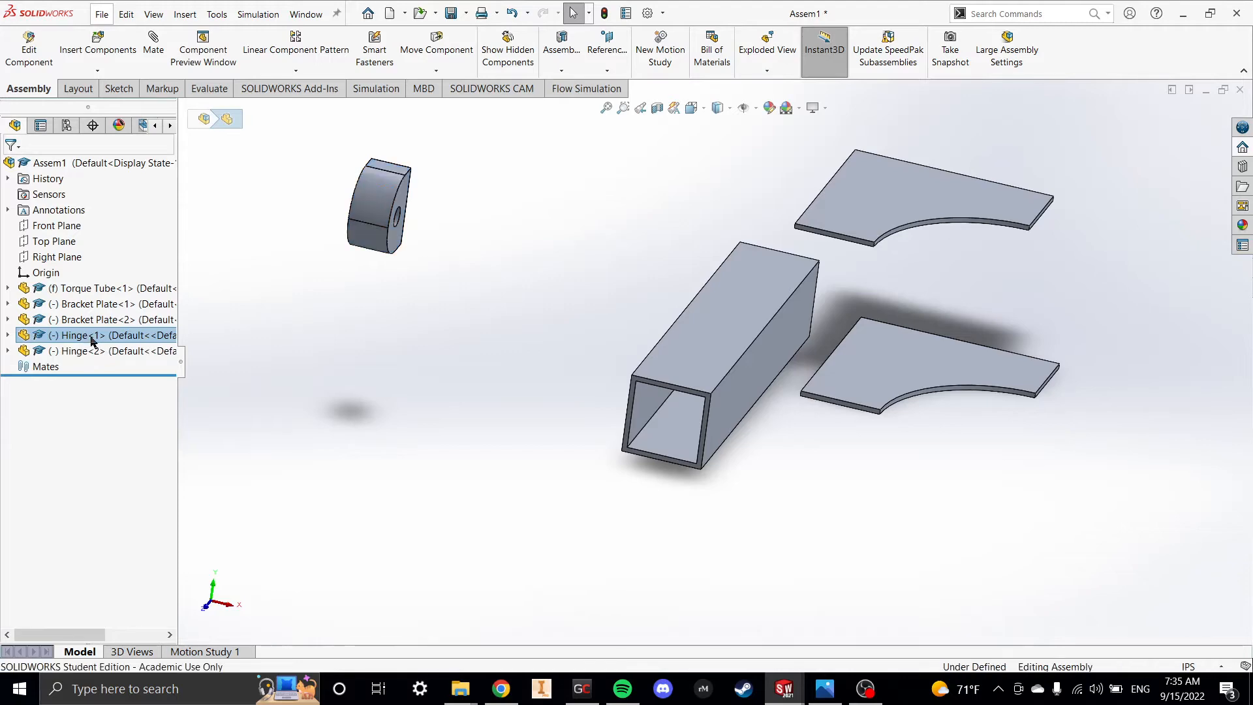
pyautogui.press('Escape')
pyautogui.moveTo(374, 217); pyautogui.dragTo(310, 319)
pyautogui.click(372, 315)
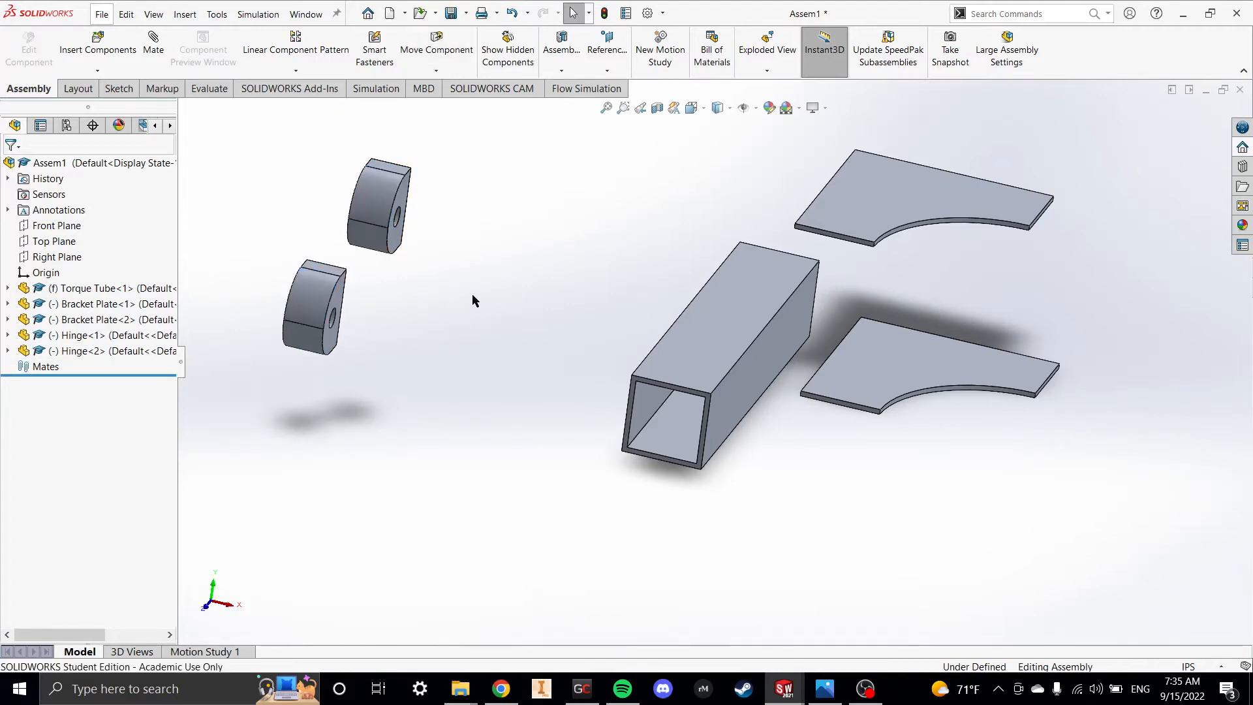
# - Insert Rear Tube.SLDPRT and place it between the two hinges and the torque tube
pyautogui.click(98, 43)
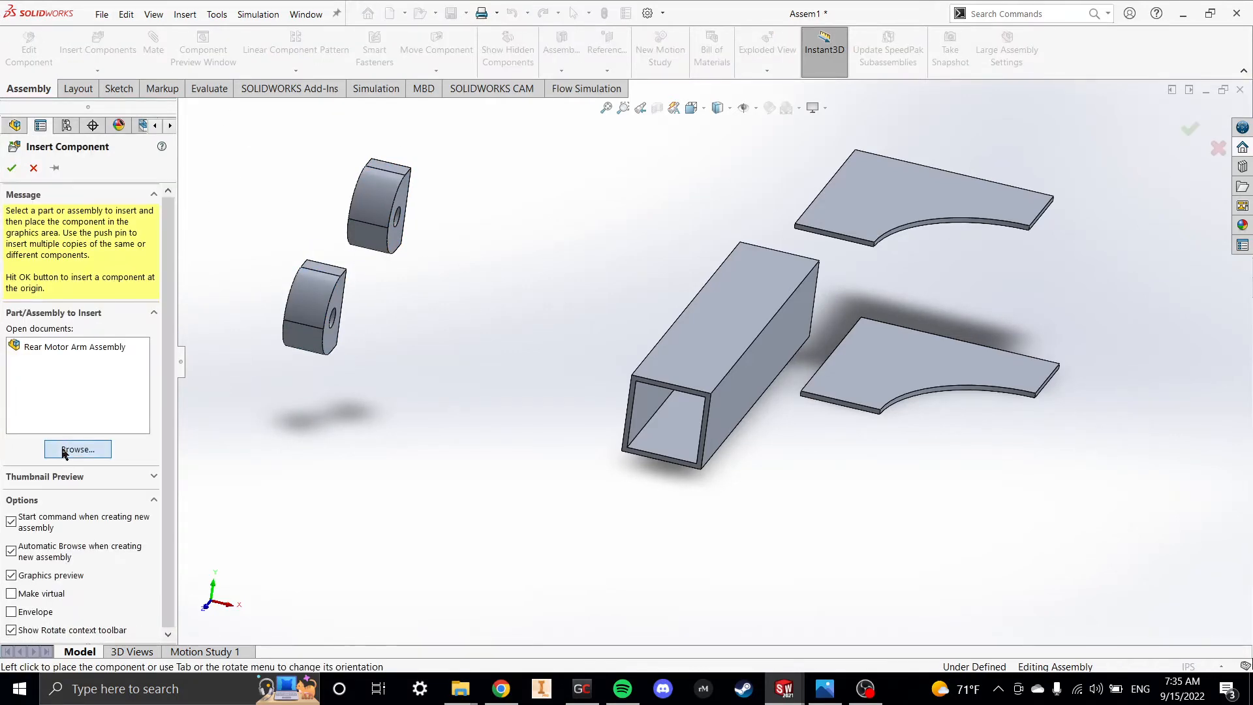
pyautogui.click(65, 450)
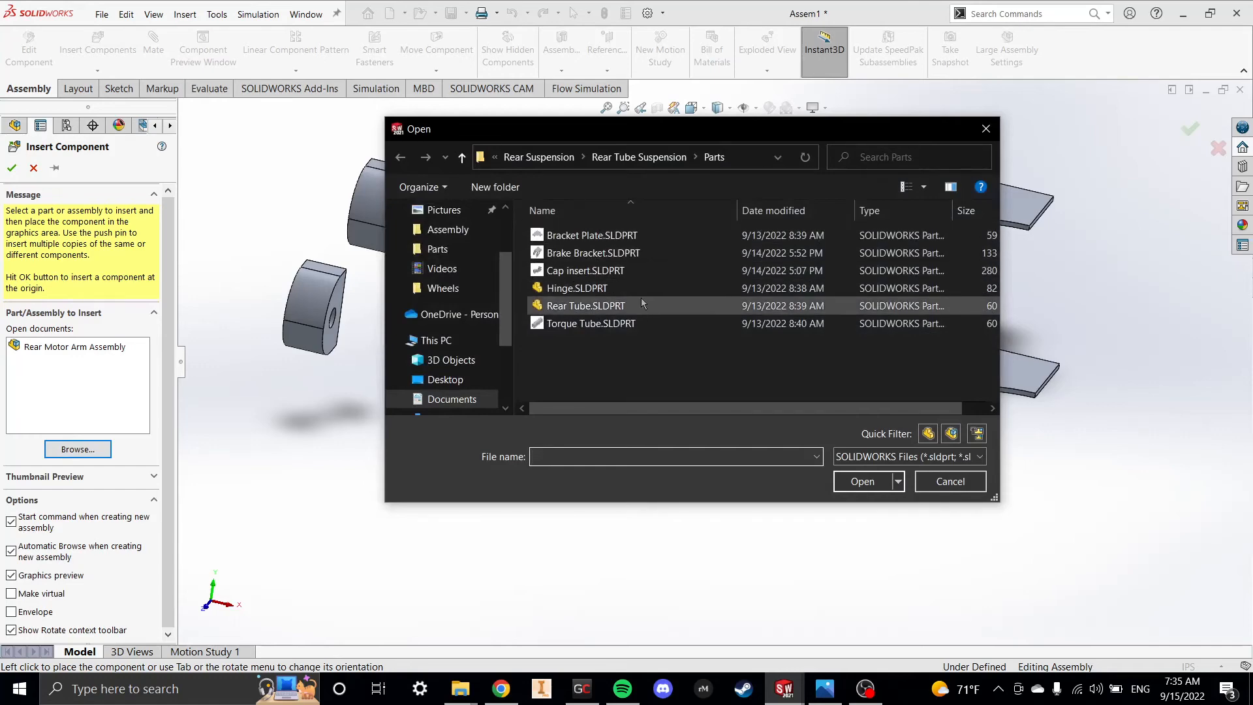
pyautogui.doubleClick(640, 304)
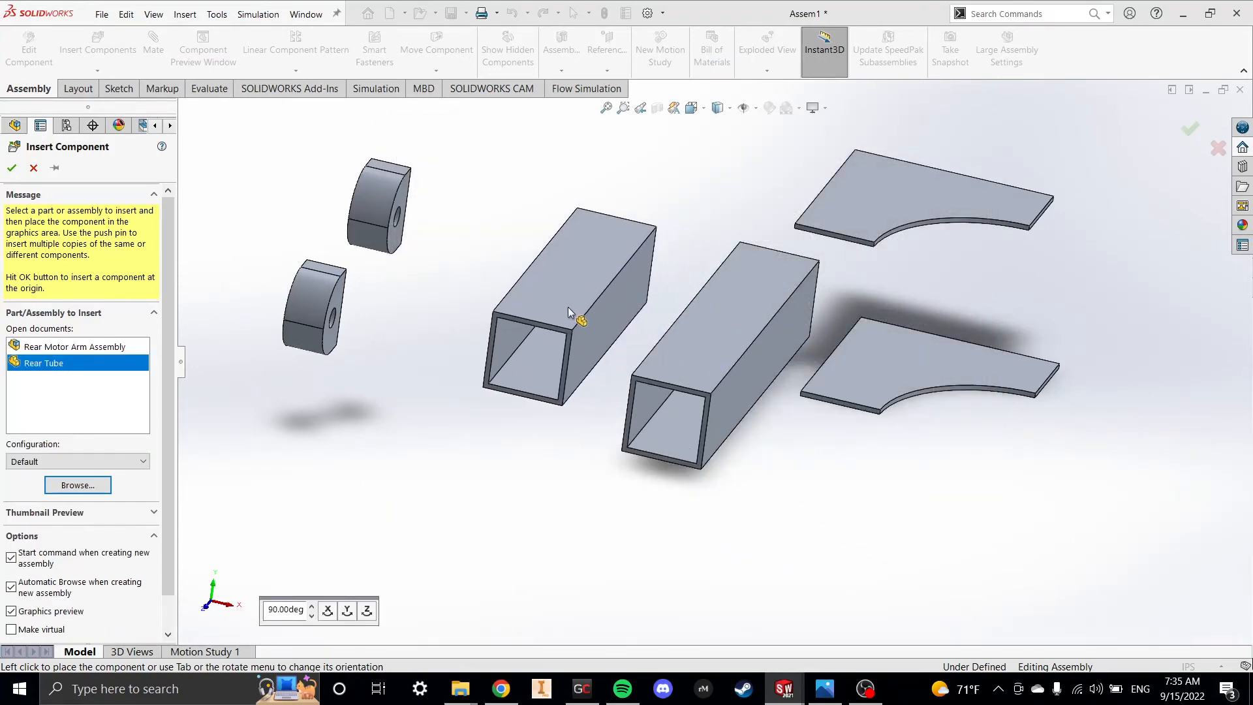
pyautogui.moveTo(558, 305); pyautogui.dragTo(536, 369, button='middle')
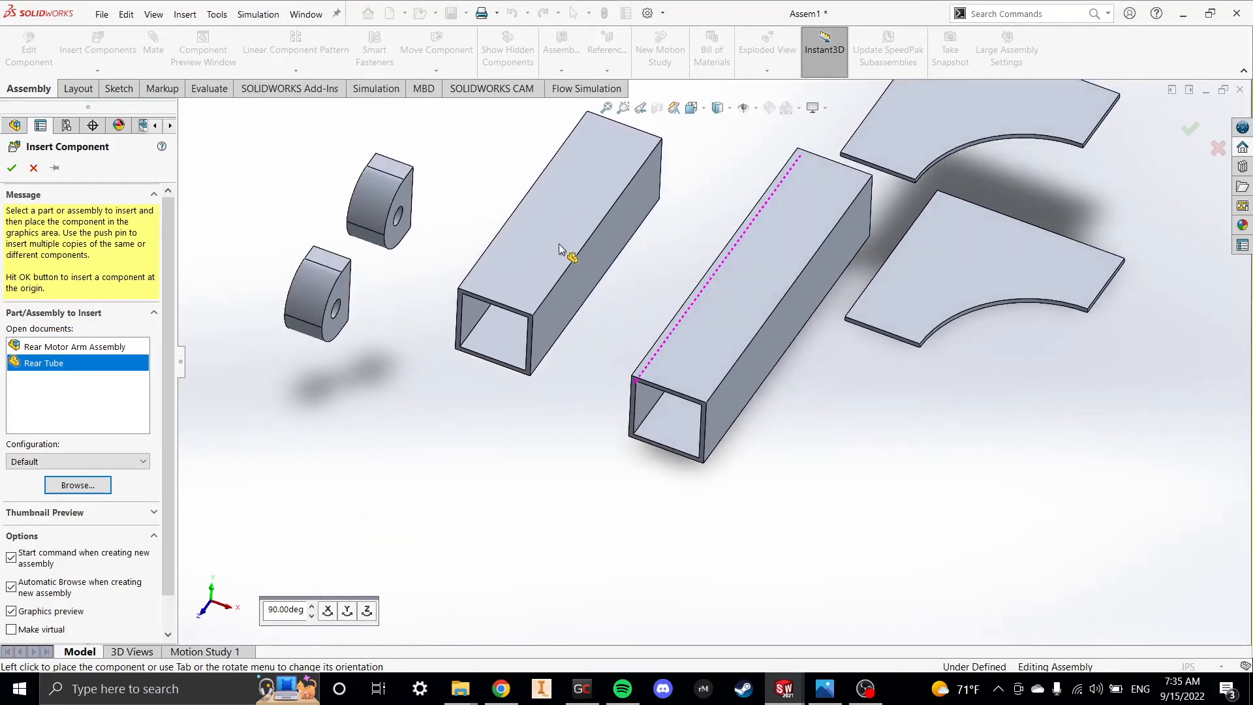
pyautogui.click(769, 370)
# - Insert Cap insert.SLDPRT and place it in open space below the bracket plates
pyautogui.click(87, 44)
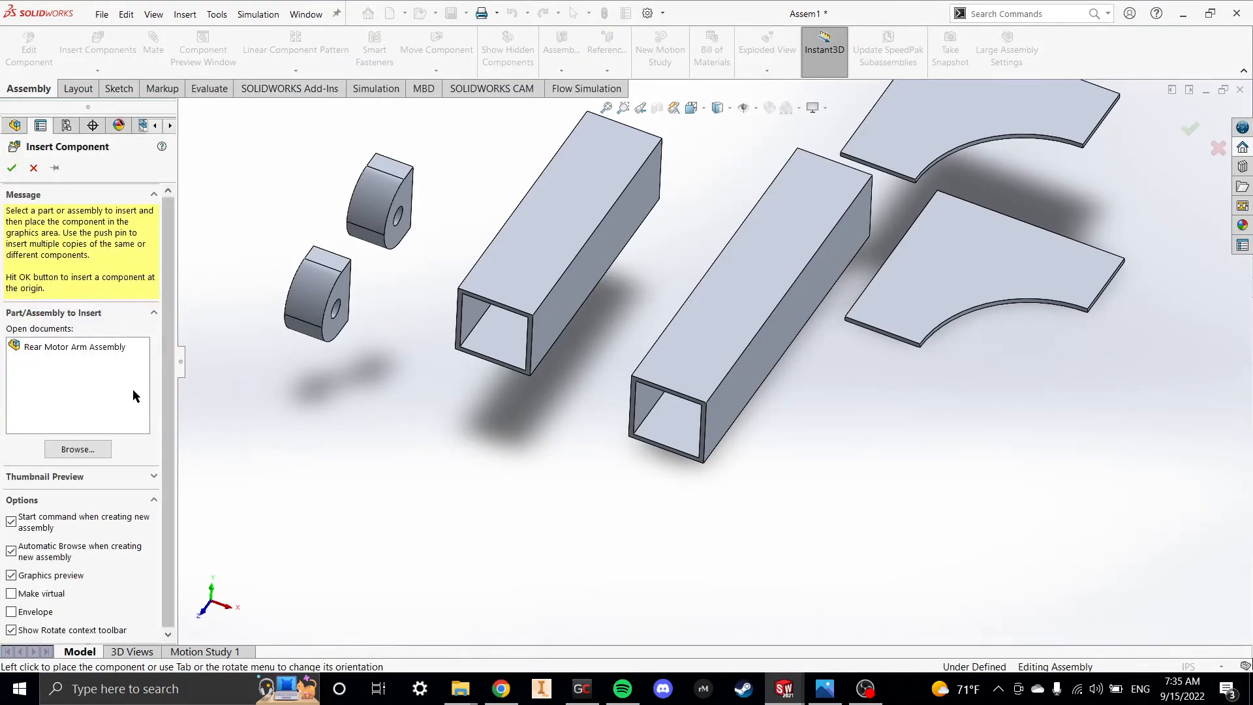
pyautogui.click(77, 450)
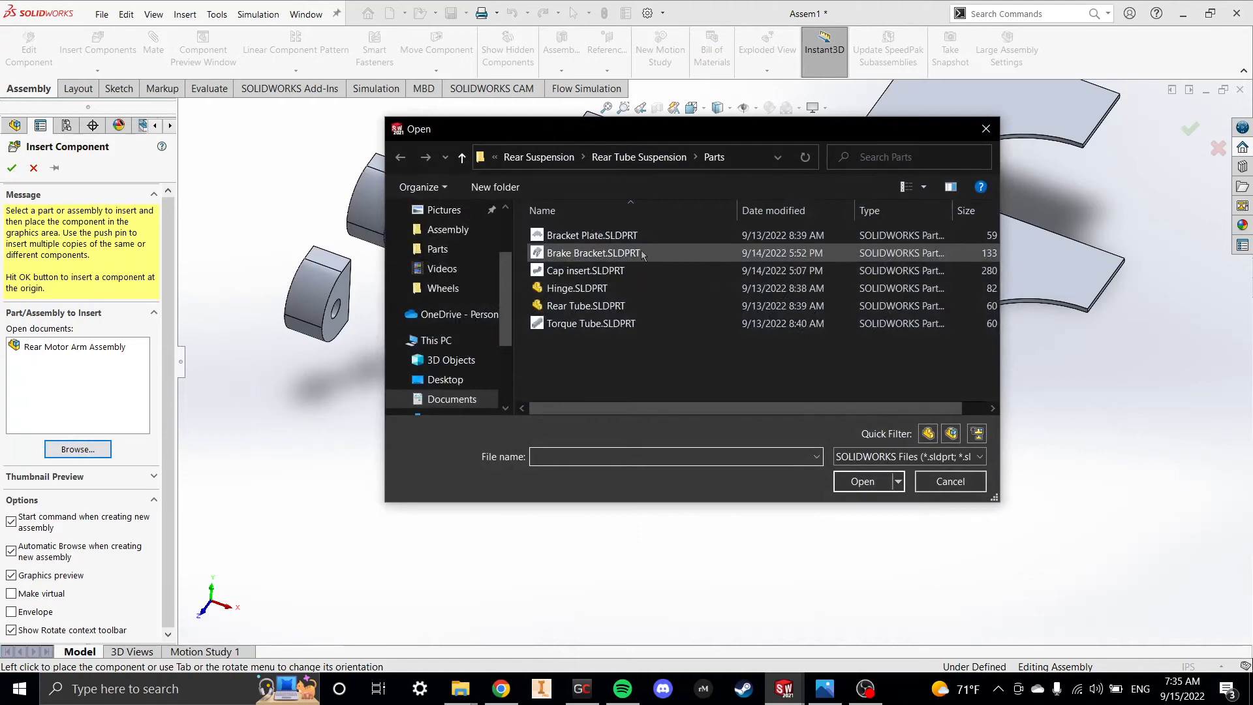
pyautogui.click(633, 270)
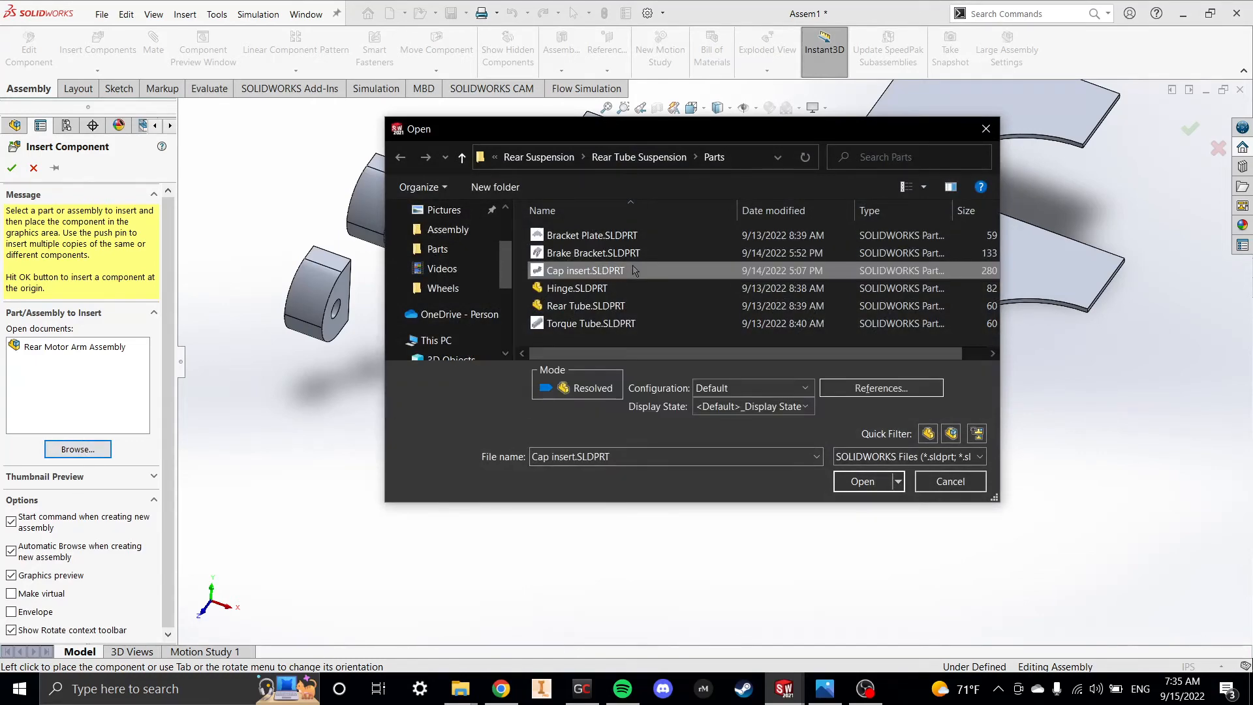
pyautogui.click(861, 481)
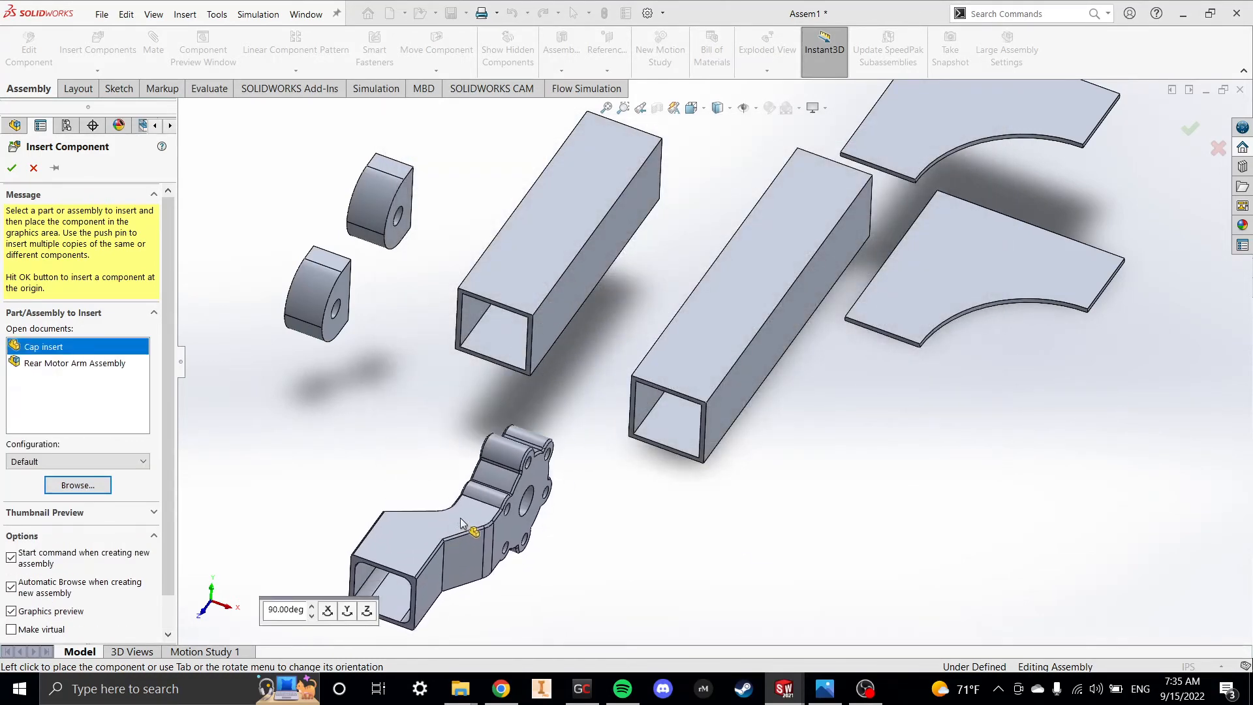
pyautogui.click(847, 453)
pyautogui.moveTo(779, 431); pyautogui.dragTo(702, 372, button='middle')
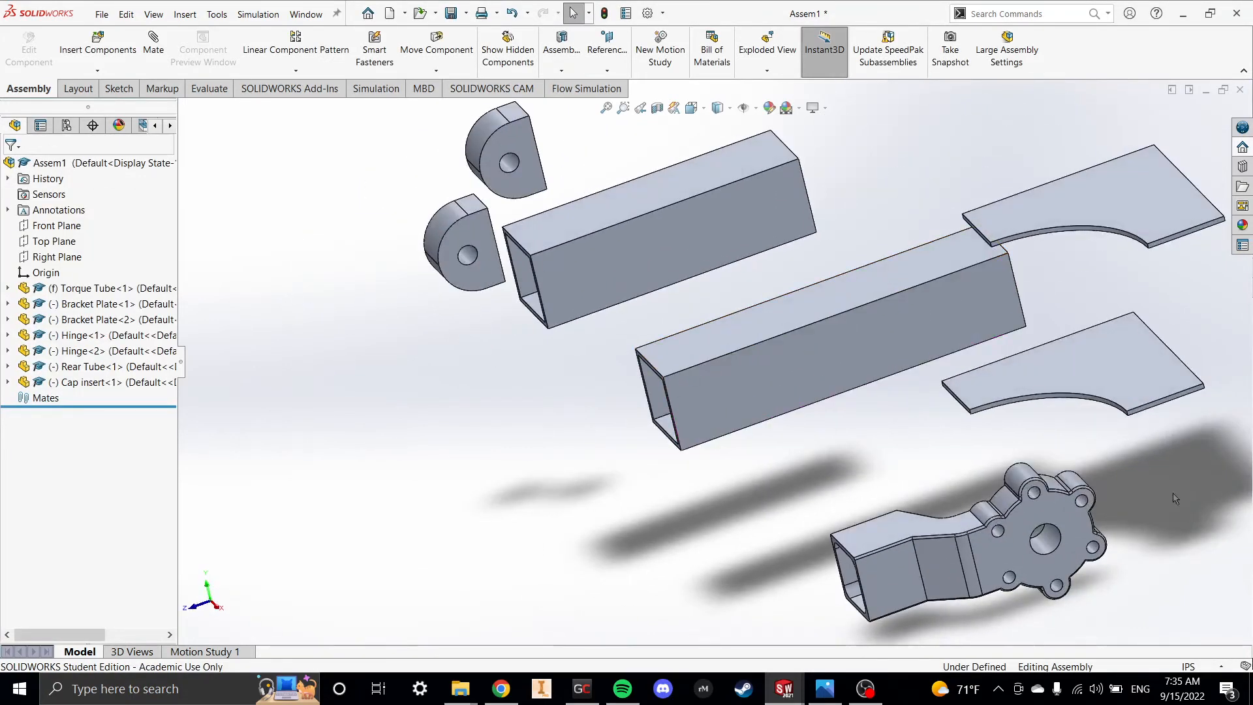
pyautogui.moveTo(982, 522); pyautogui.dragTo(885, 336, button='middle')
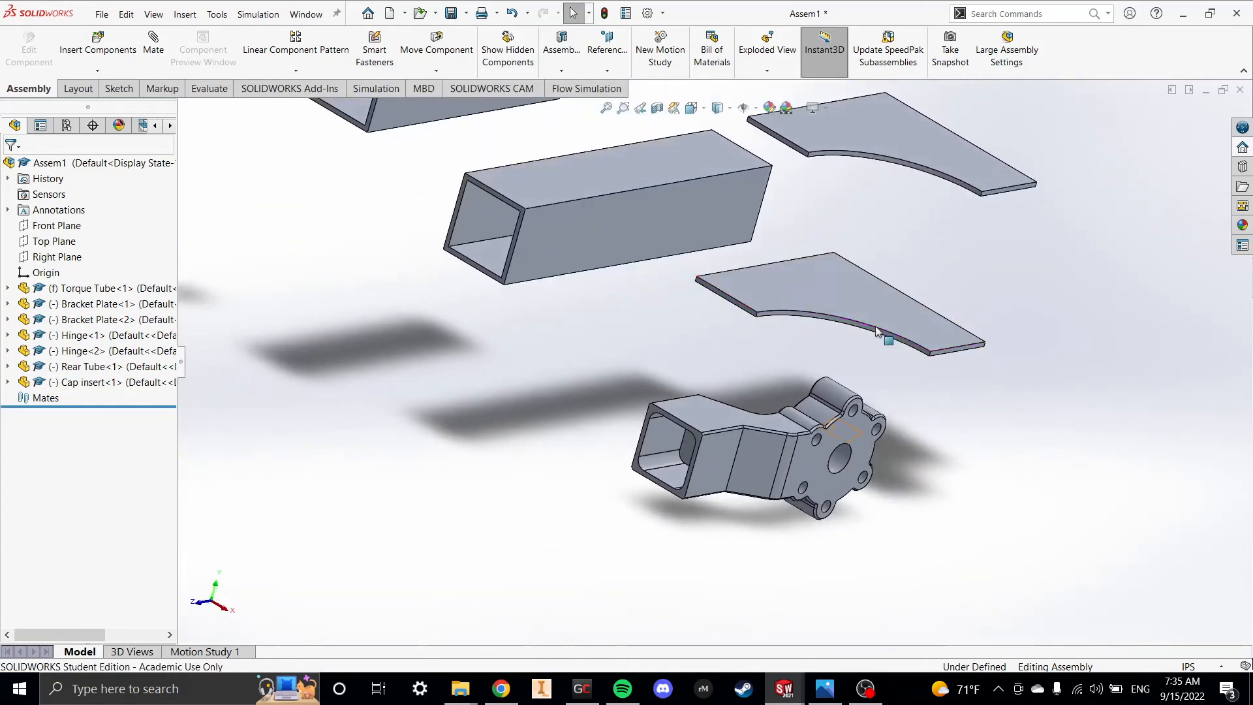
pyautogui.moveTo(715, 263); pyautogui.dragTo(692, 282, button='middle')
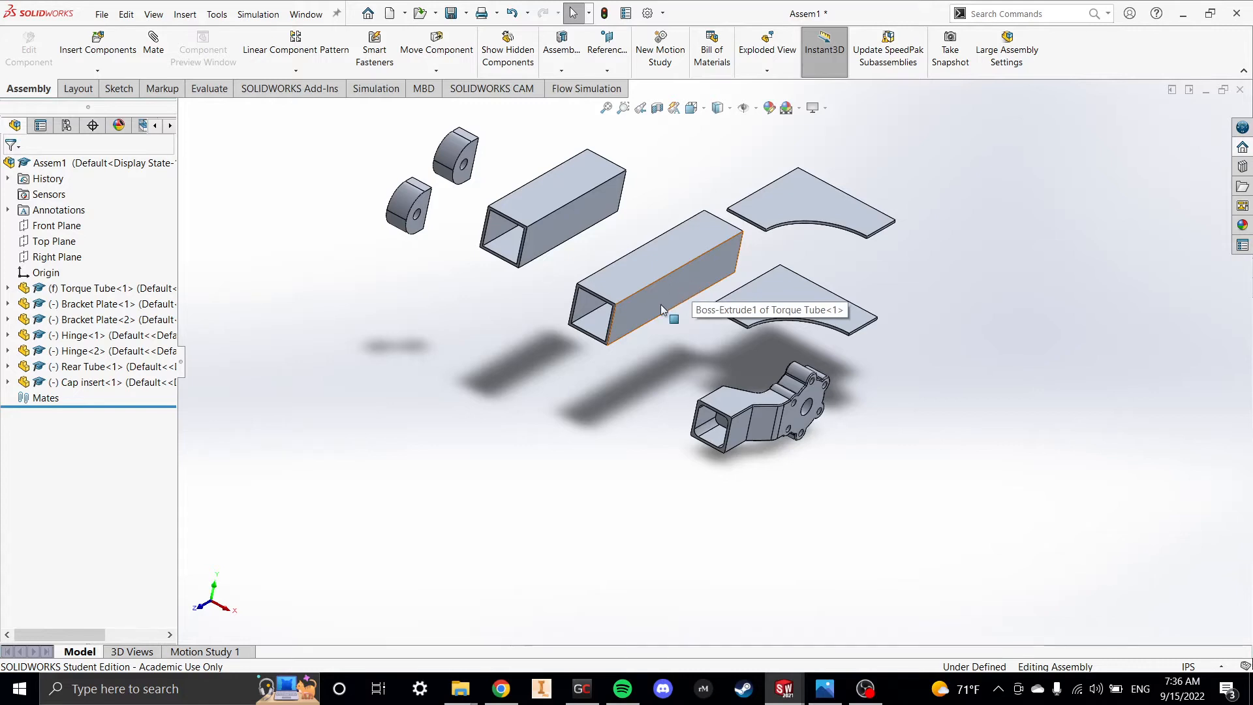
pyautogui.scroll(-2, 653, 277)
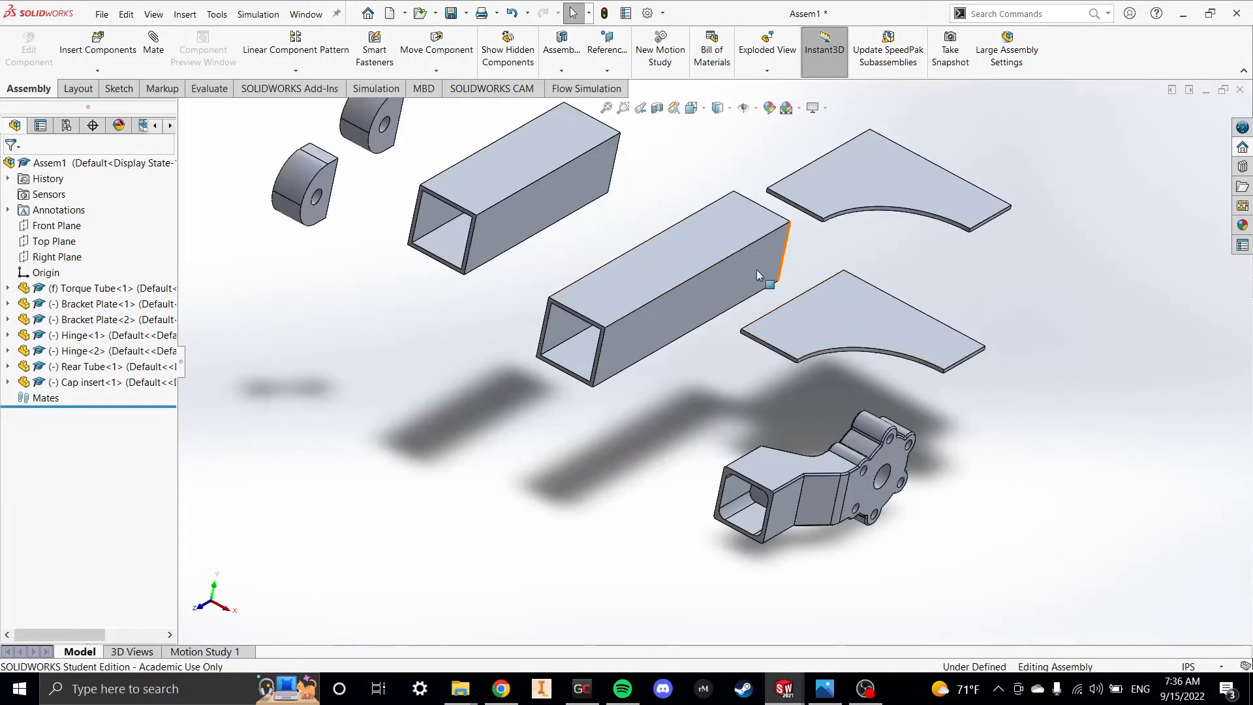
pyautogui.scroll(1, 652, 305)
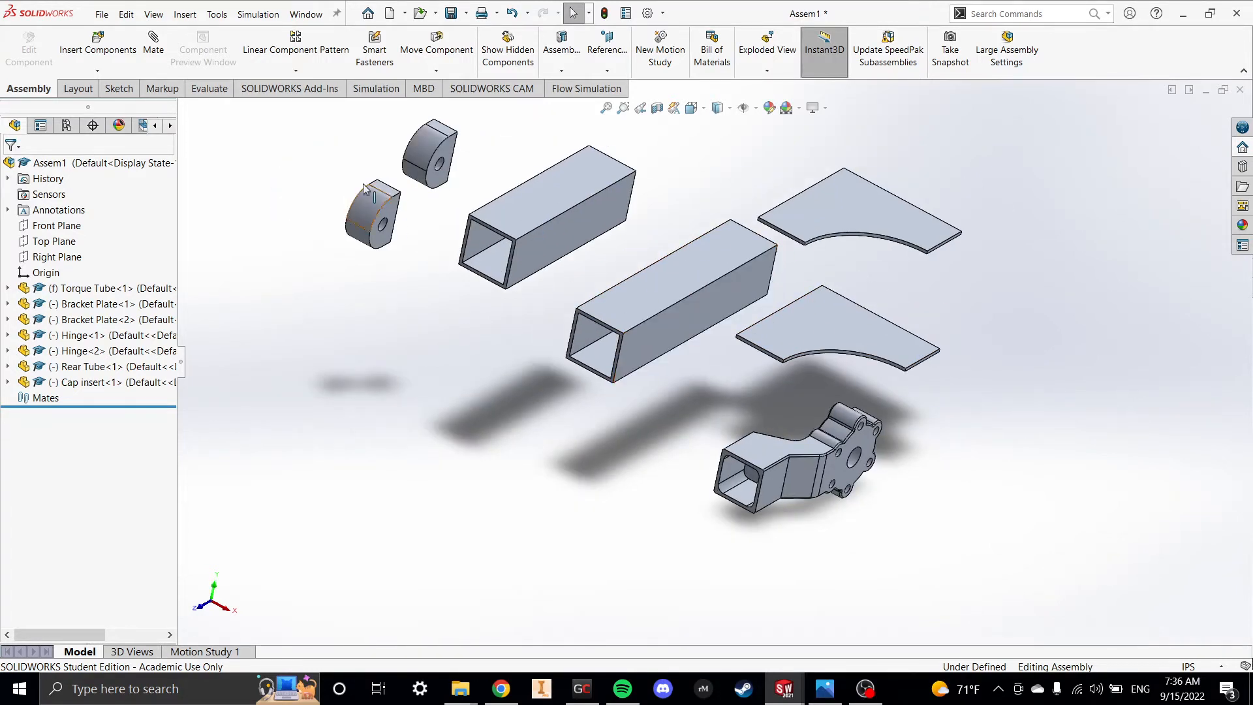
# - Mate the flat back face of the second hinge instance coincident with the side face of the rear tube
pyautogui.click(148, 53)
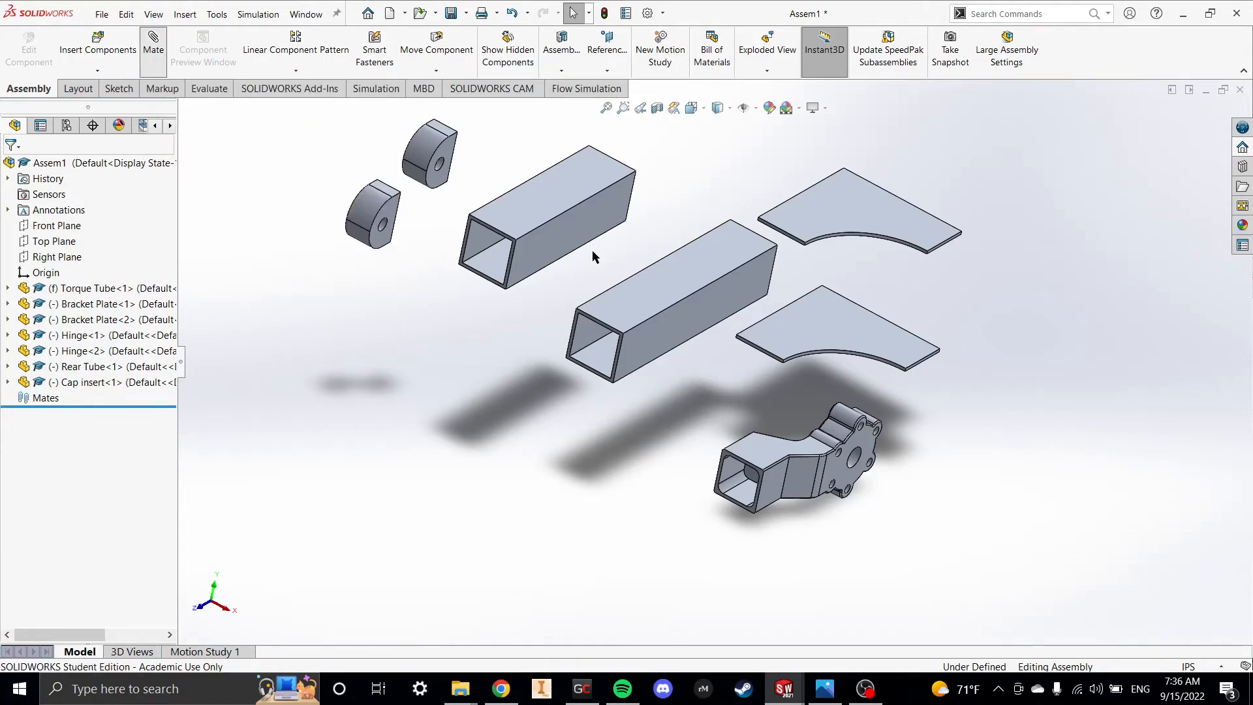
pyautogui.moveTo(633, 183); pyautogui.dragTo(538, 161, button='middle')
pyautogui.scroll(-1, 462, 159)
pyautogui.moveTo(440, 160)
pyautogui.mouseDown(button='middle')
pyautogui.moveTo(406, 182)
pyautogui.moveTo(451, 163)
pyautogui.mouseUp(button='middle')
pyautogui.click(488, 150)
pyautogui.moveTo(499, 218); pyautogui.dragTo(580, 257, button='middle')
pyautogui.click(550, 244)
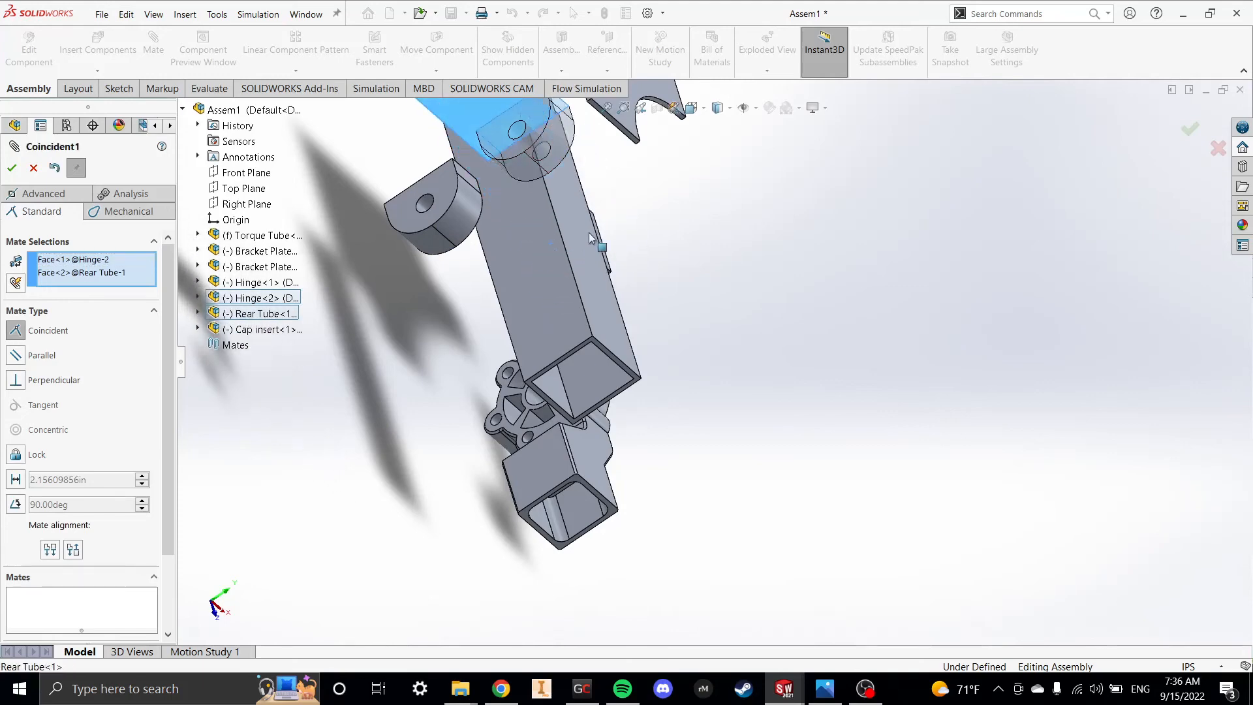
pyautogui.moveTo(607, 215)
pyautogui.mouseDown(button='middle')
pyautogui.moveTo(640, 197)
pyautogui.moveTo(624, 224)
pyautogui.mouseUp(button='middle')
pyautogui.scroll(6, 619, 227)
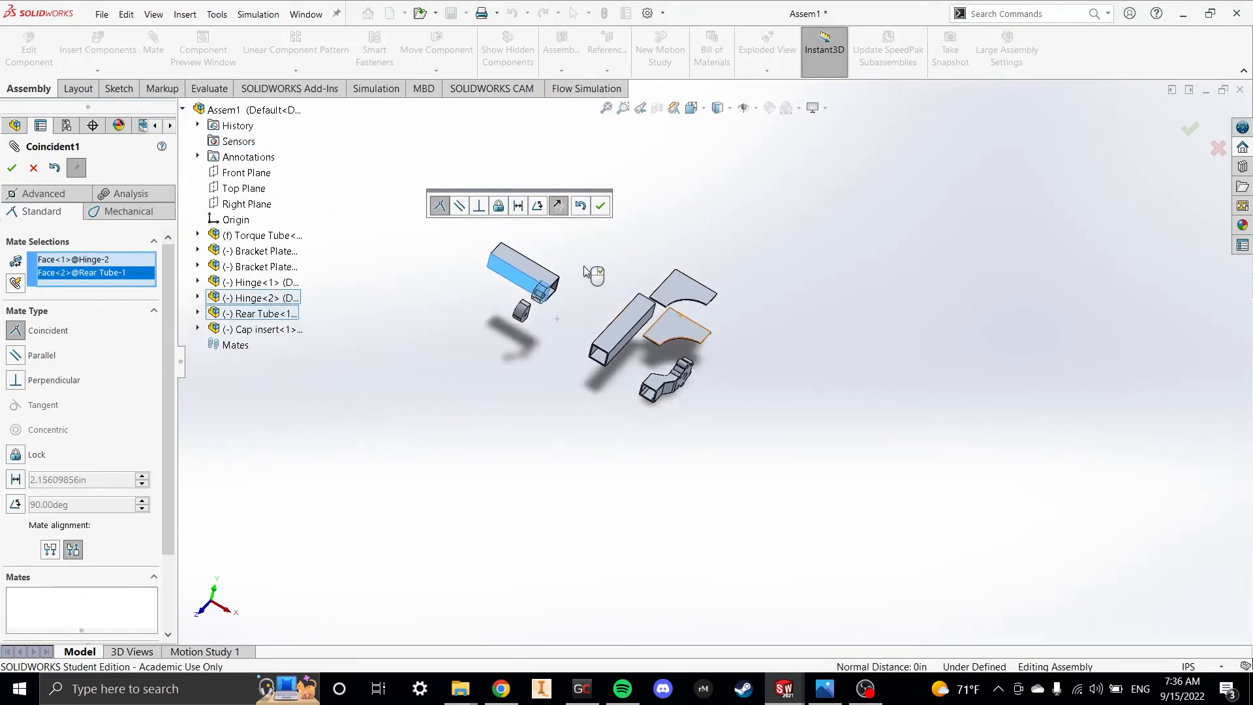
pyautogui.moveTo(581, 265); pyautogui.dragTo(566, 270, button='middle')
pyautogui.scroll(-4, 522, 295)
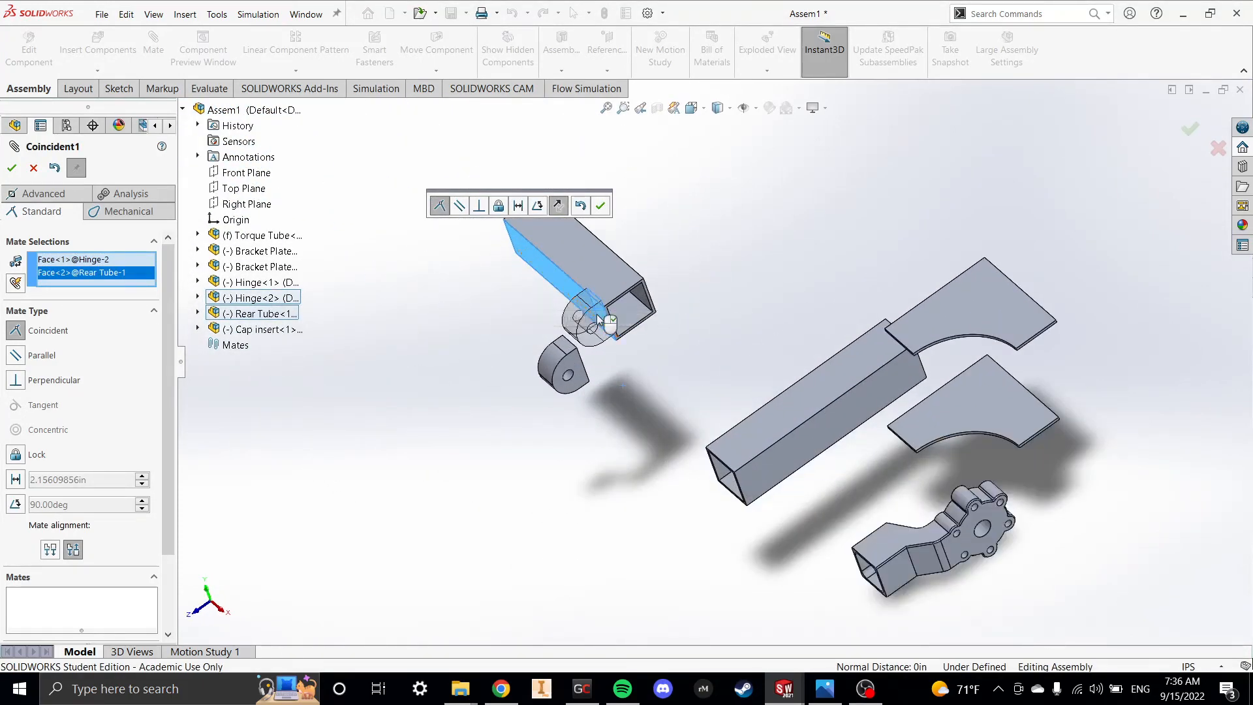
pyautogui.scroll(-1, 598, 319)
pyautogui.click(13, 169)
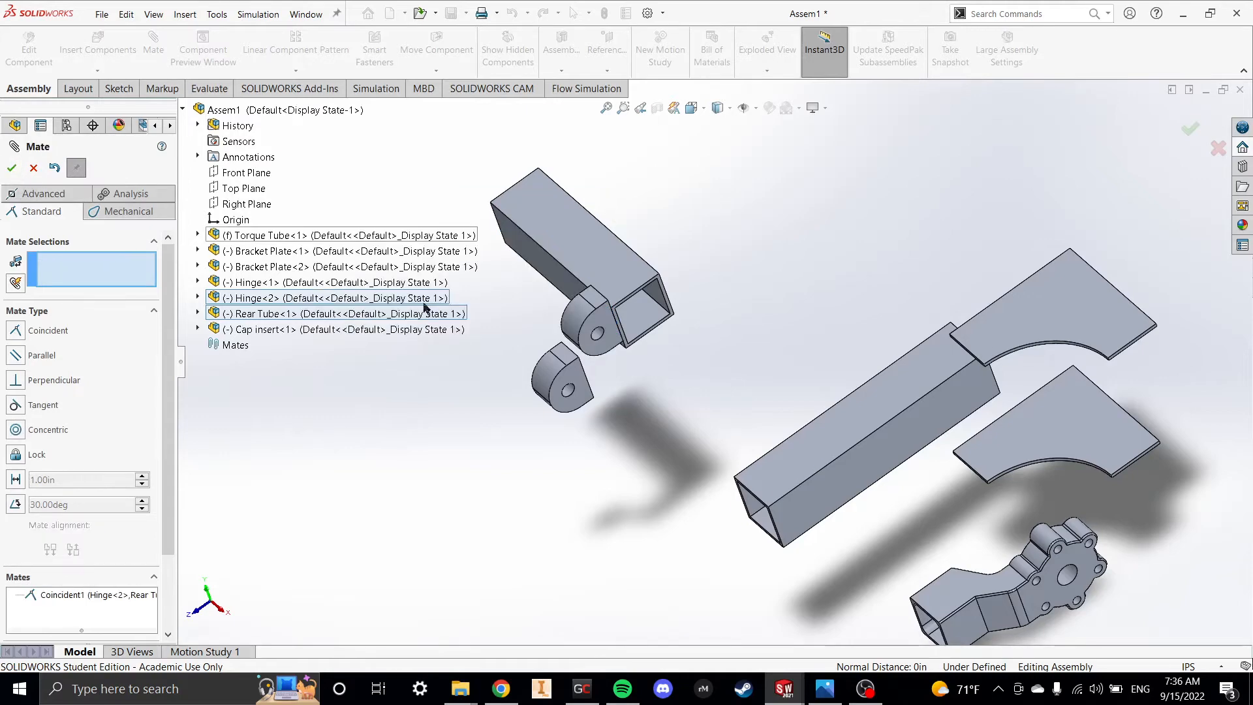
# - Leave the Mate command and move the mated hinge along the rear tube's side plane, out past its open end
pyautogui.scroll(-5, 675, 353)
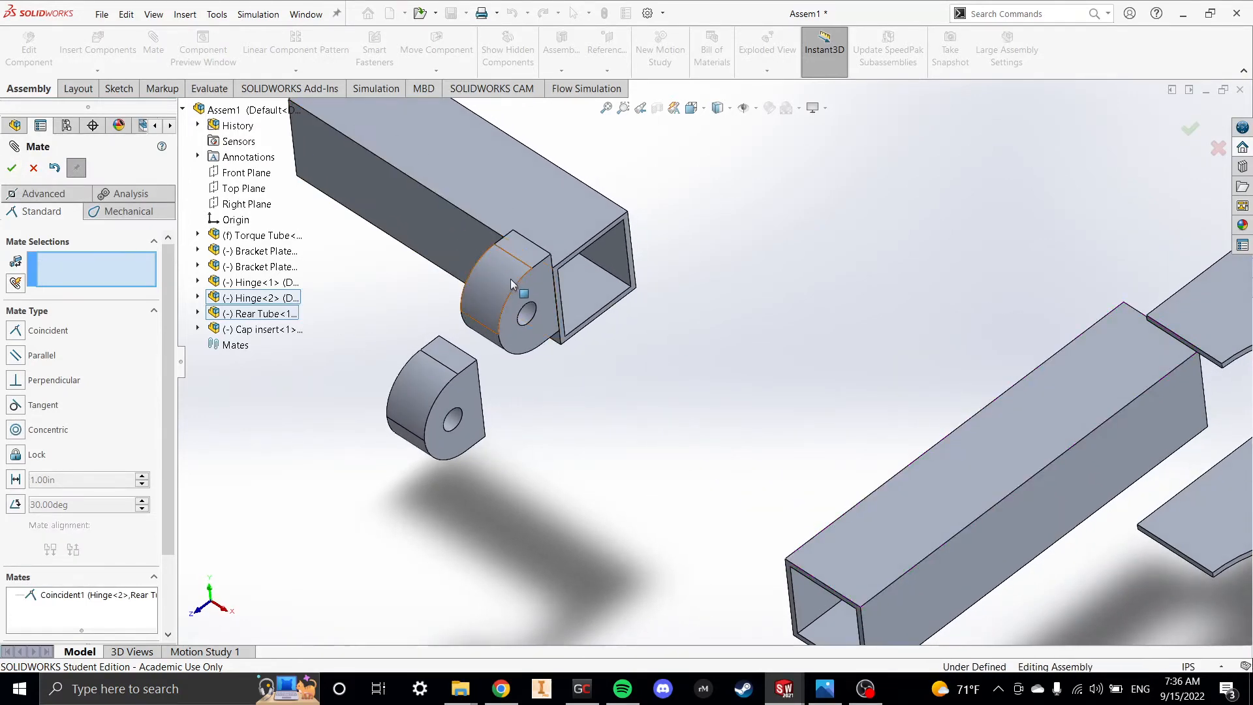
pyautogui.press('Escape')
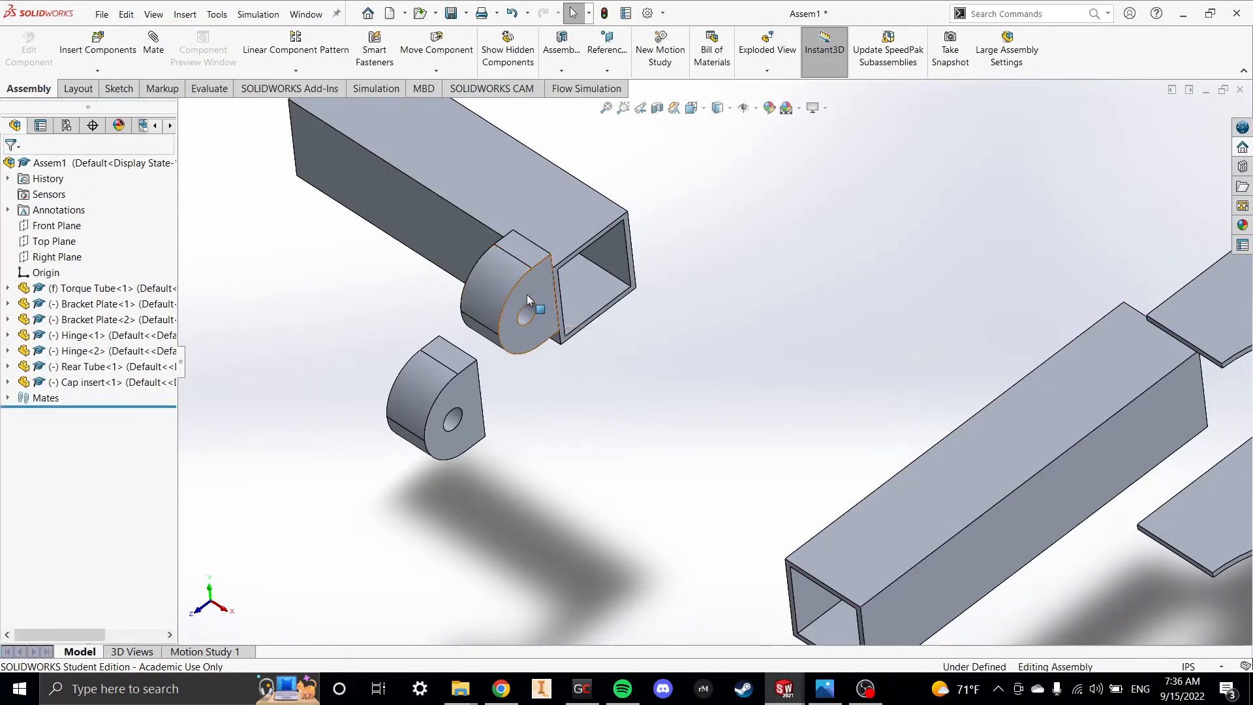
pyautogui.moveTo(527, 295); pyautogui.dragTo(715, 287)
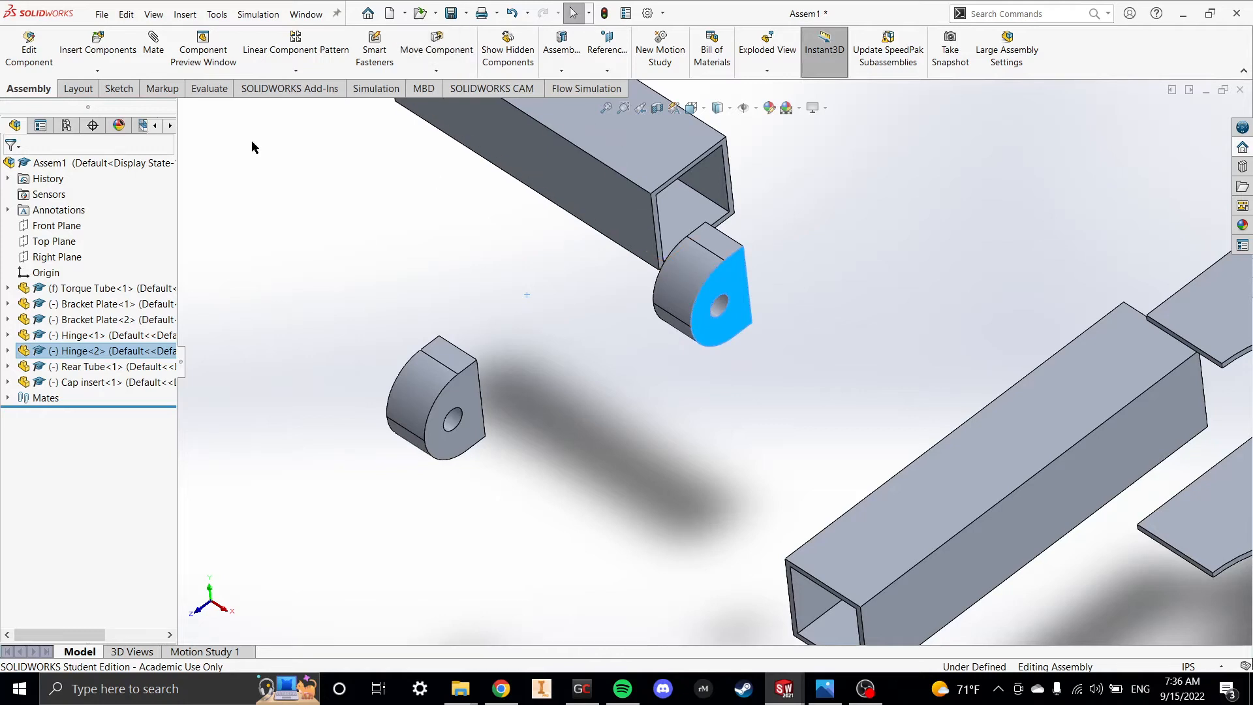
# - Mate the hinge's vertical back edge coincident with the rear tube's vertical end edge, and slide the hinge down along that edge
pyautogui.press('Escape')
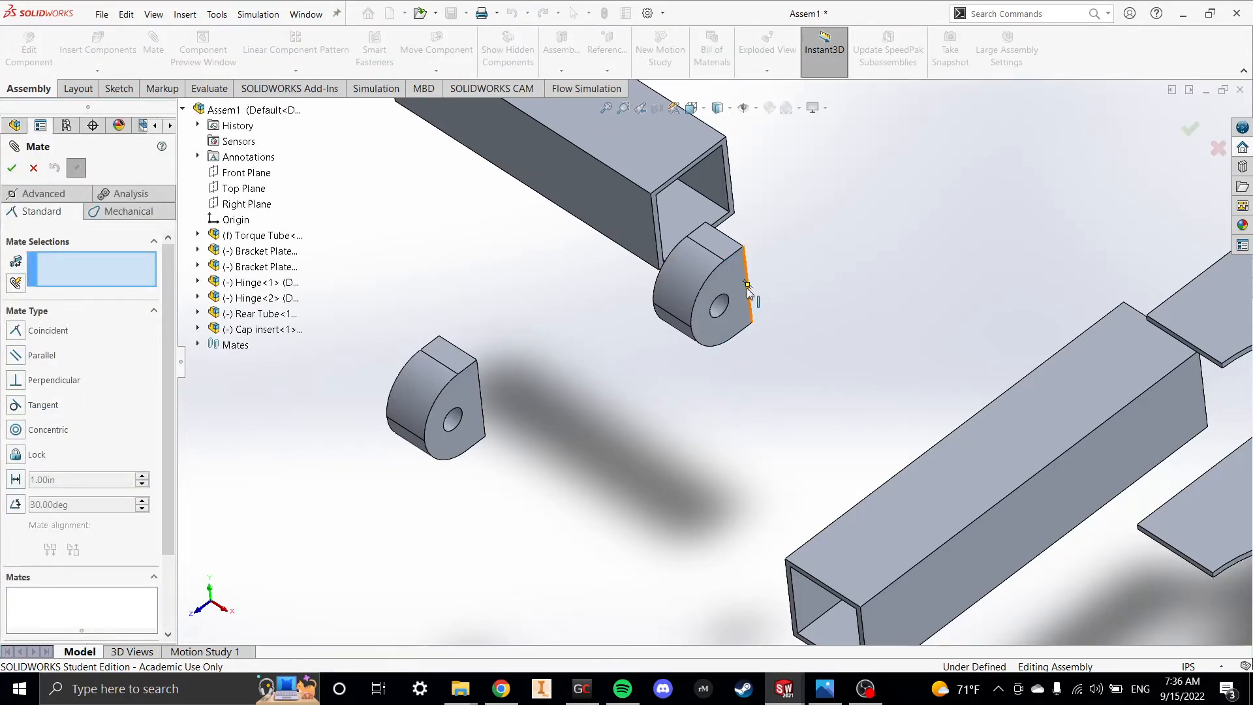
pyautogui.click(749, 297)
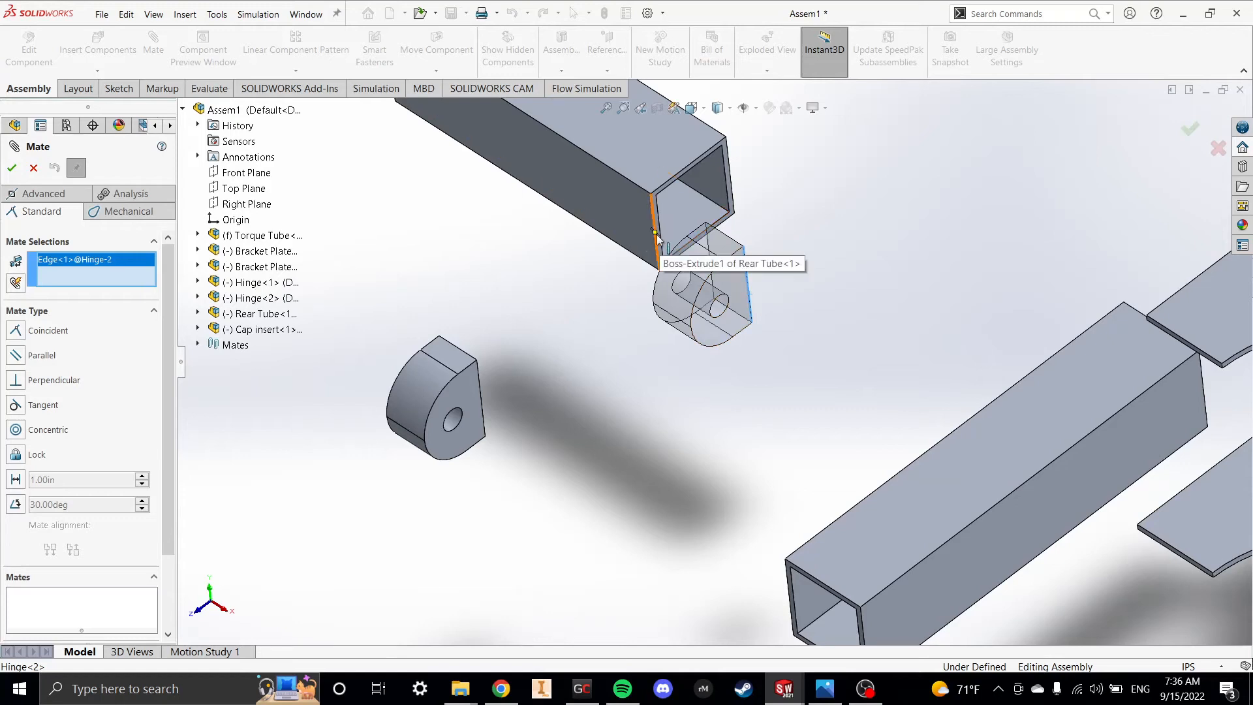
pyautogui.click(659, 247)
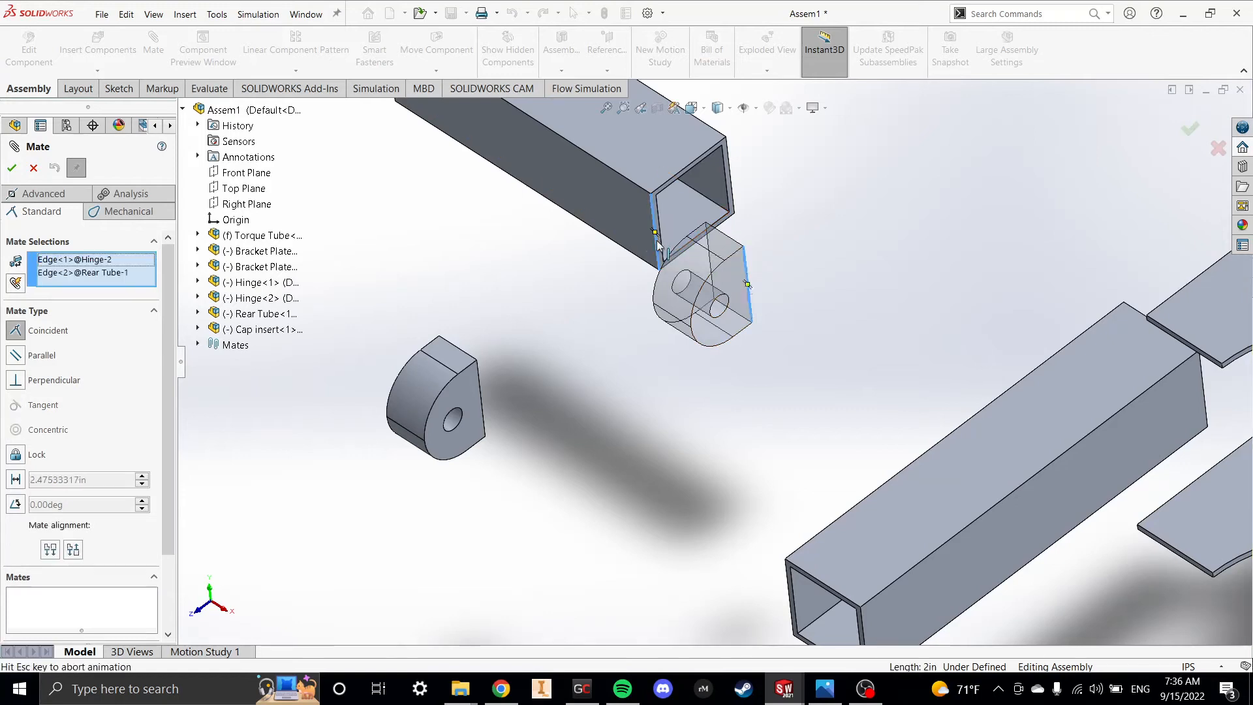
pyautogui.click(12, 167)
pyautogui.moveTo(609, 199); pyautogui.dragTo(660, 321)
# - Mate the rear tube's long upper side edge coincident with the hinge's upper back edge, and move the tube to check the connection
pyautogui.click(157, 51)
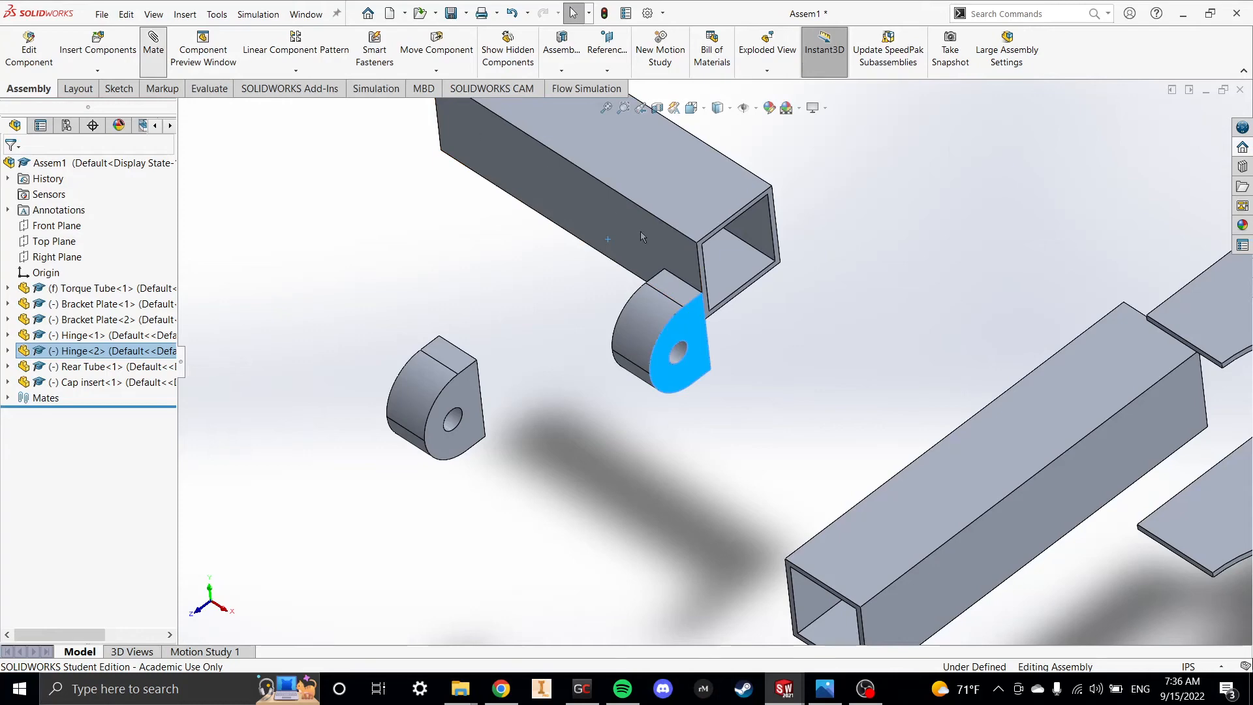
pyautogui.press('Escape')
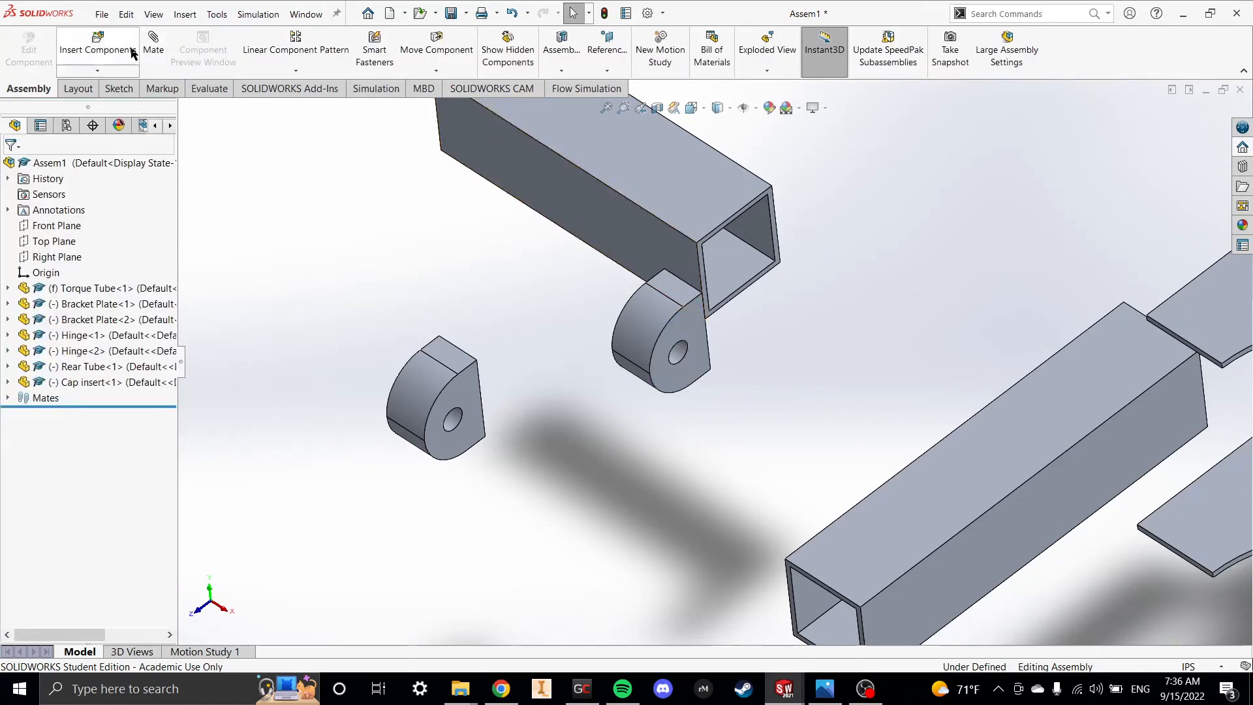
pyautogui.click(681, 239)
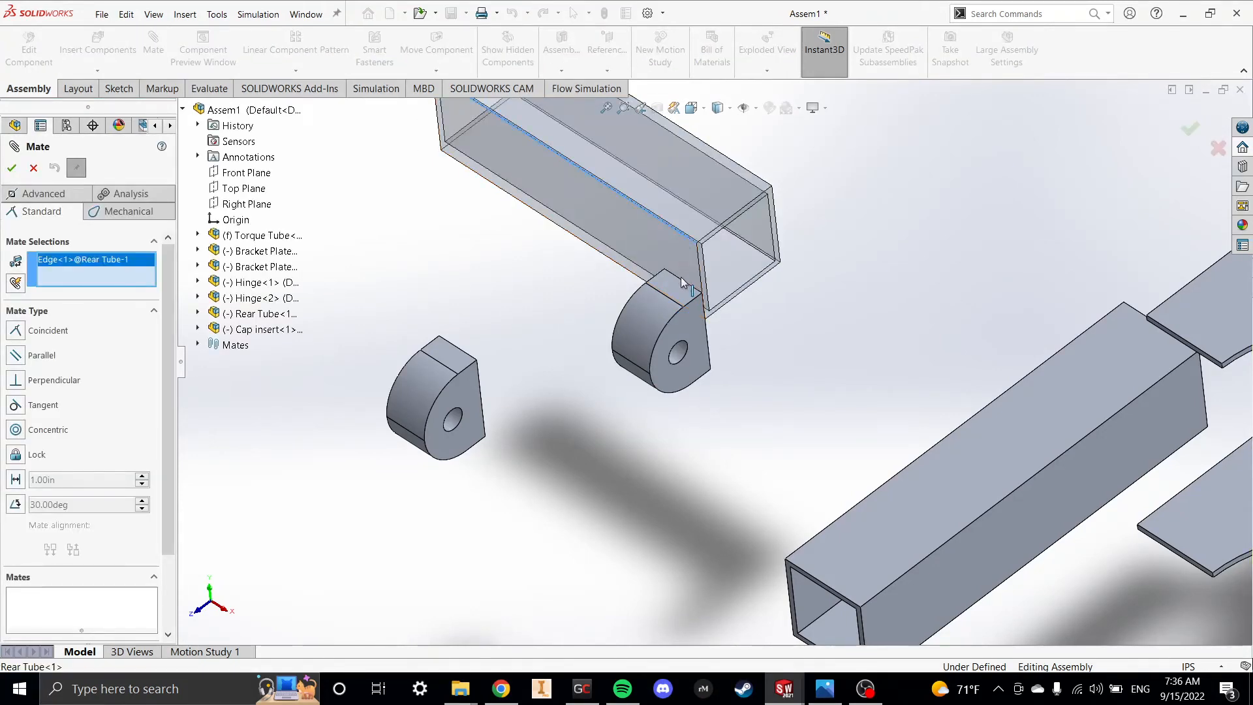
pyautogui.click(683, 281)
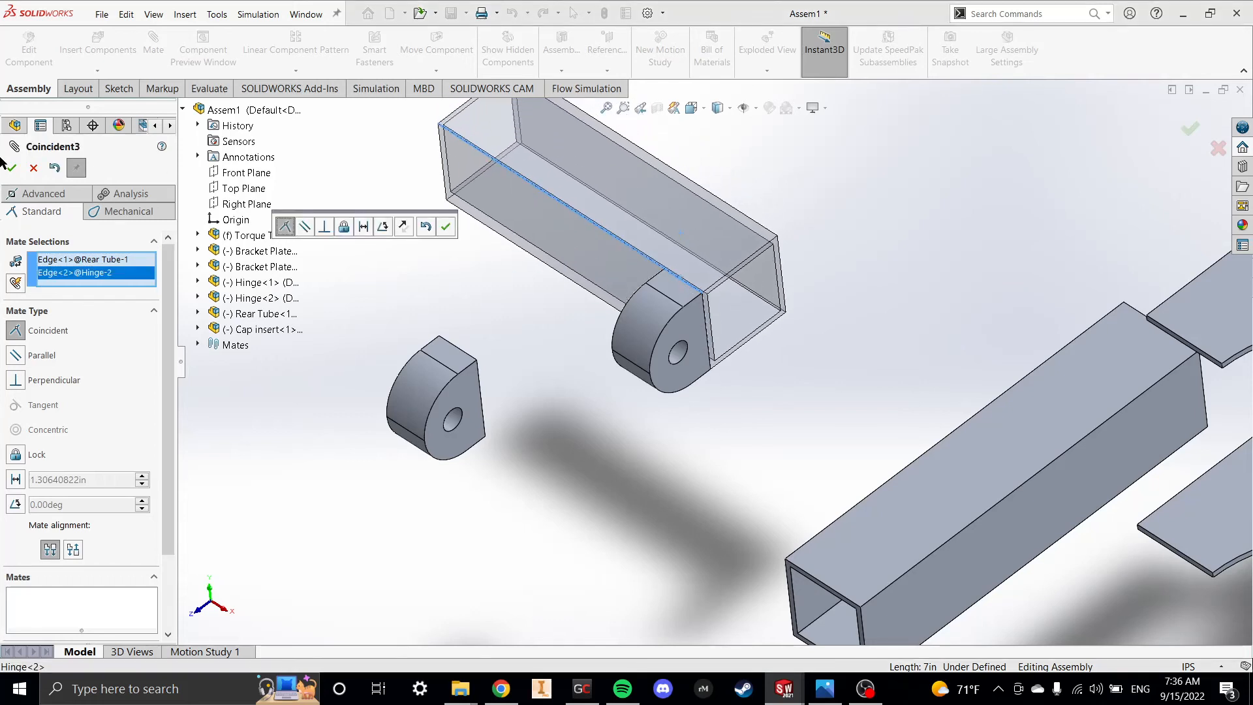
pyautogui.click(12, 168)
pyautogui.click(33, 168)
pyautogui.moveTo(669, 249); pyautogui.dragTo(737, 212)
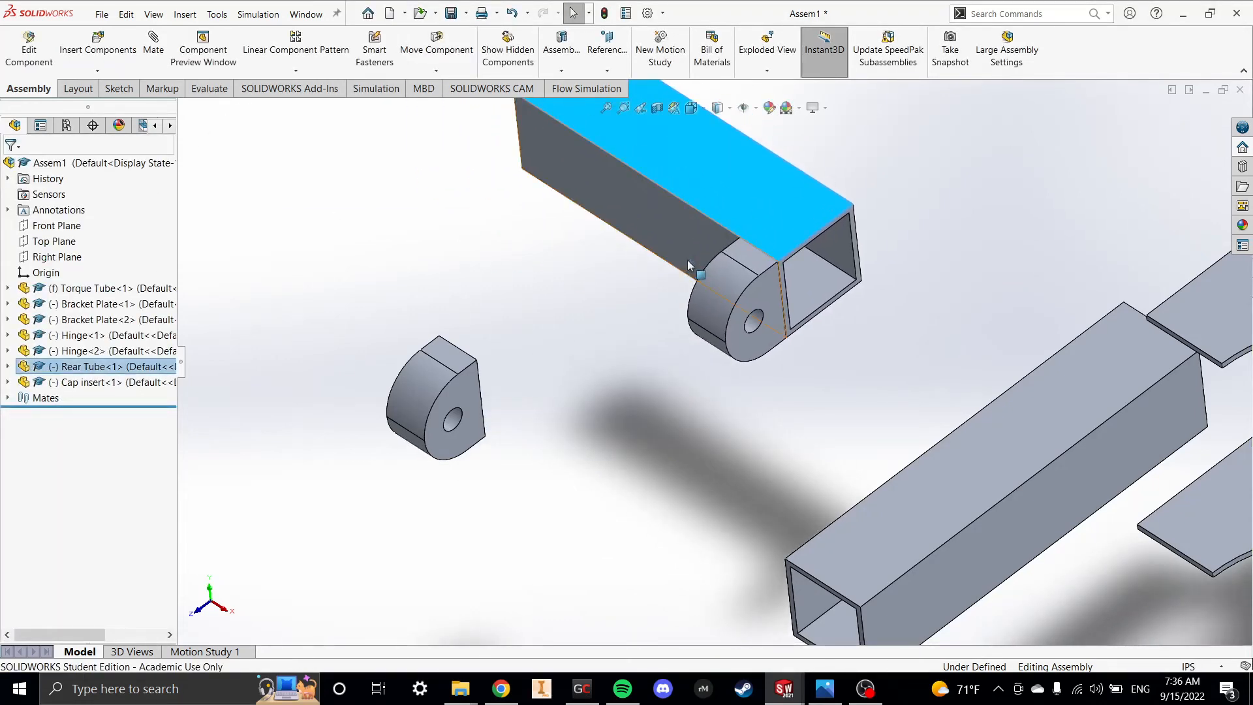
# - Mate the loose hinge's 2 in back edge coincident with the end edge of the rear tube's side face, at the end without a hinge
pyautogui.moveTo(710, 277); pyautogui.dragTo(769, 378)
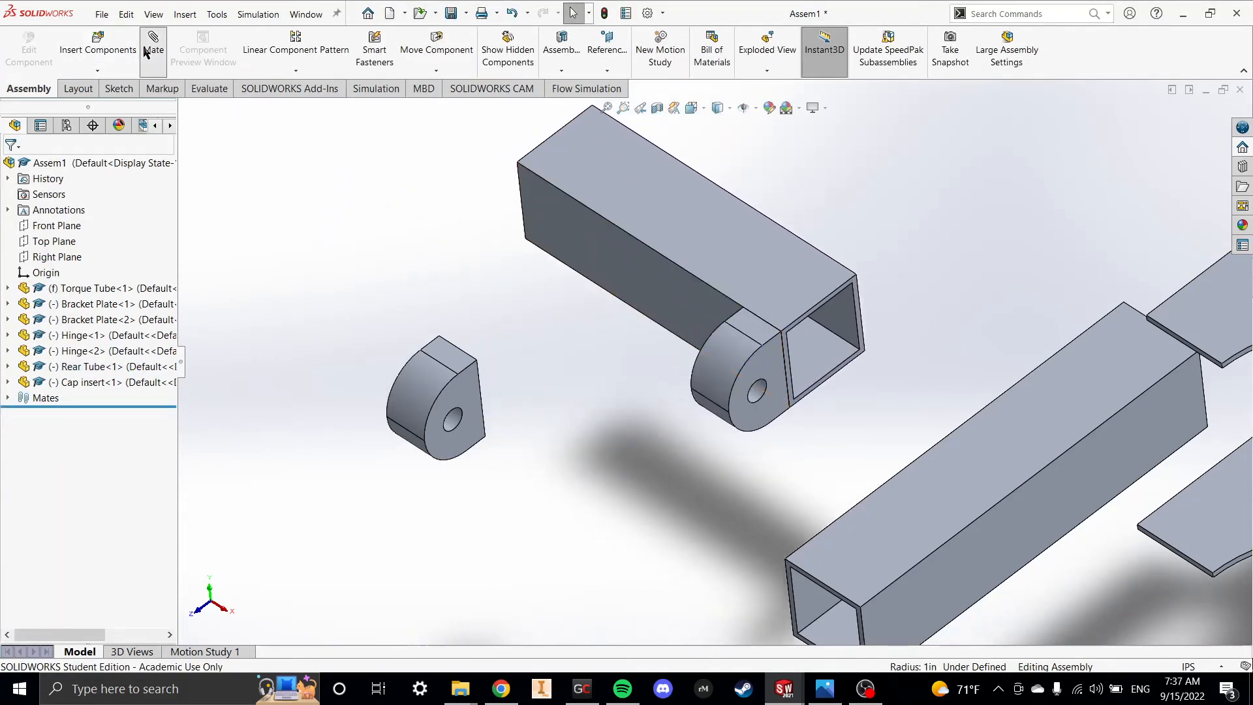
pyautogui.moveTo(446, 364); pyautogui.dragTo(544, 386, button='middle')
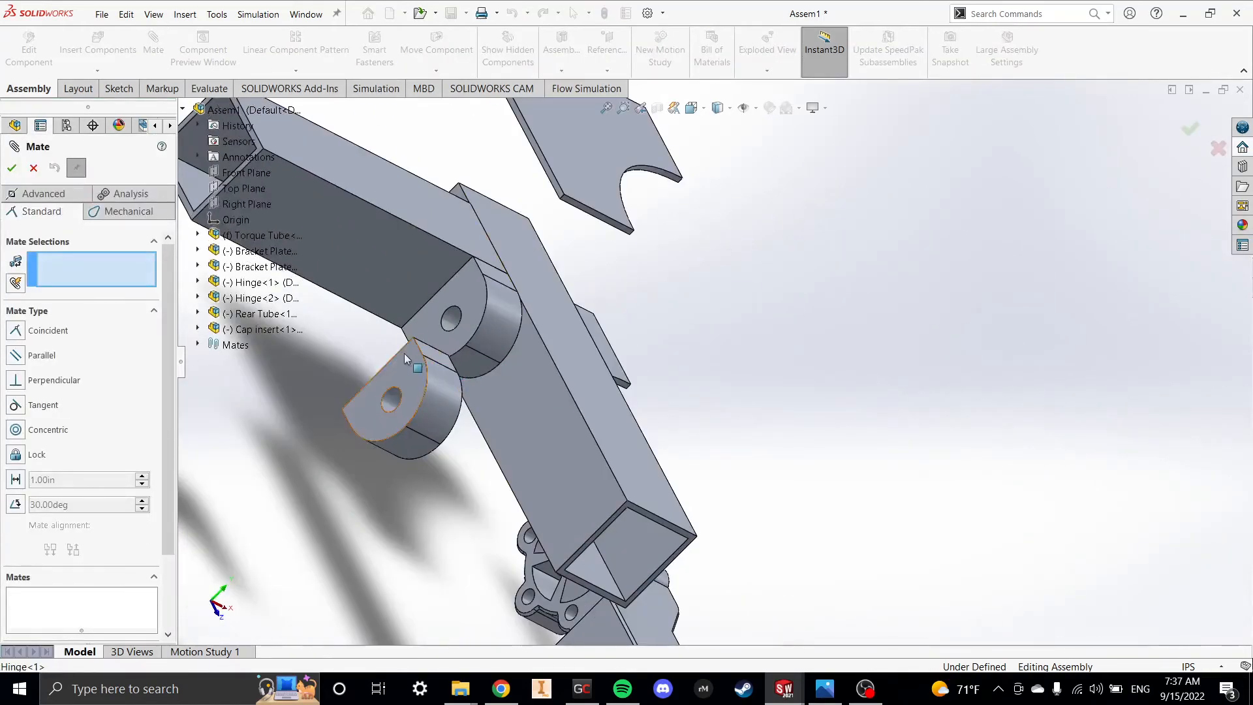
pyautogui.click(396, 363)
pyautogui.moveTo(396, 363); pyautogui.dragTo(334, 243, button='middle')
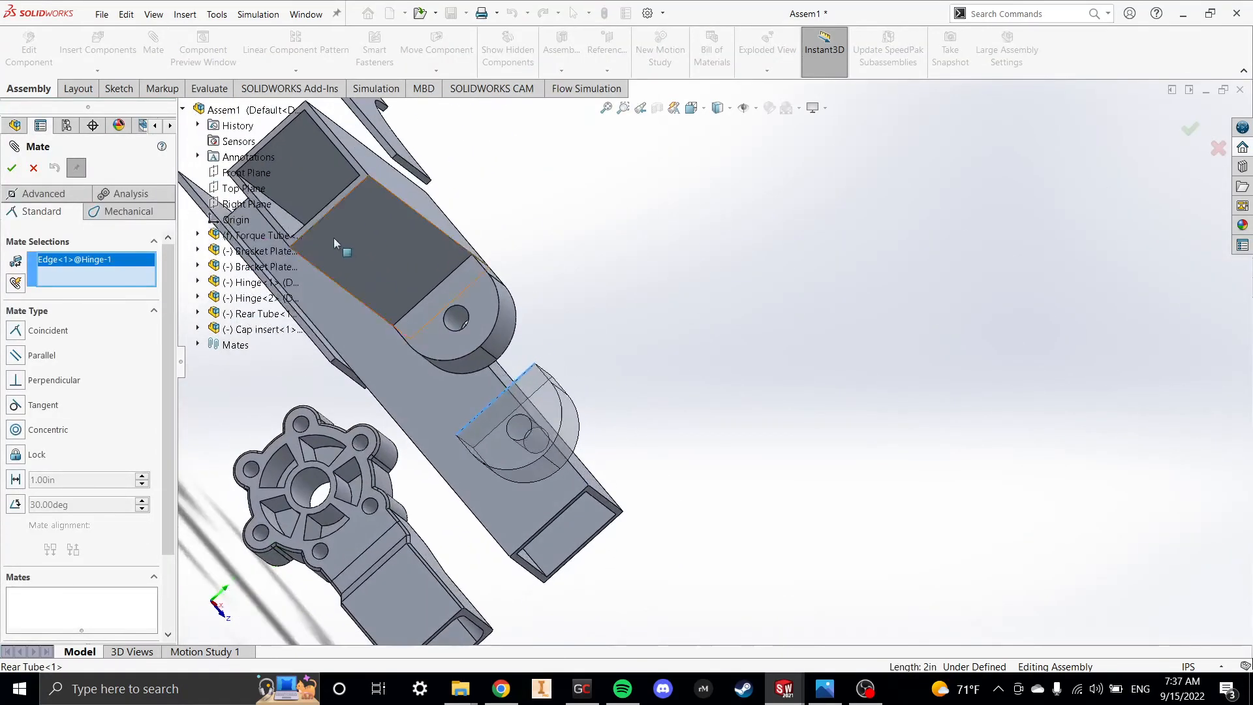
pyautogui.click(323, 217)
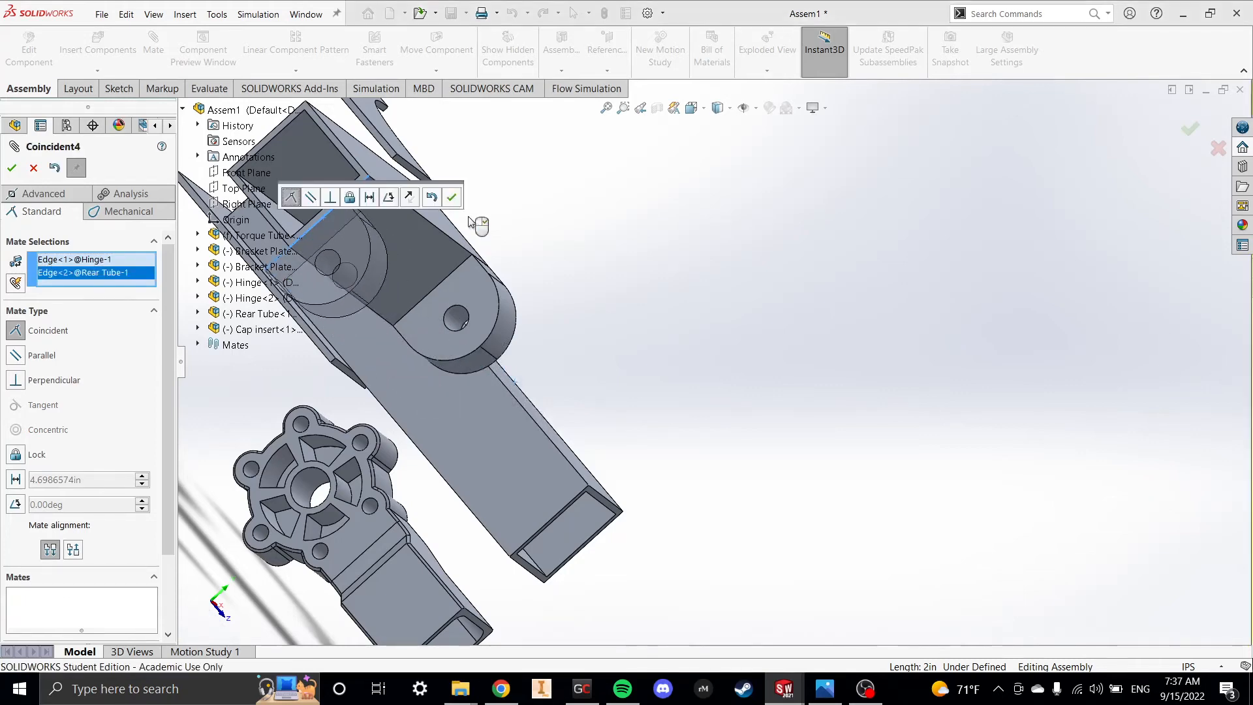
pyautogui.moveTo(480, 222); pyautogui.dragTo(114, 205, button='middle')
pyautogui.click(12, 168)
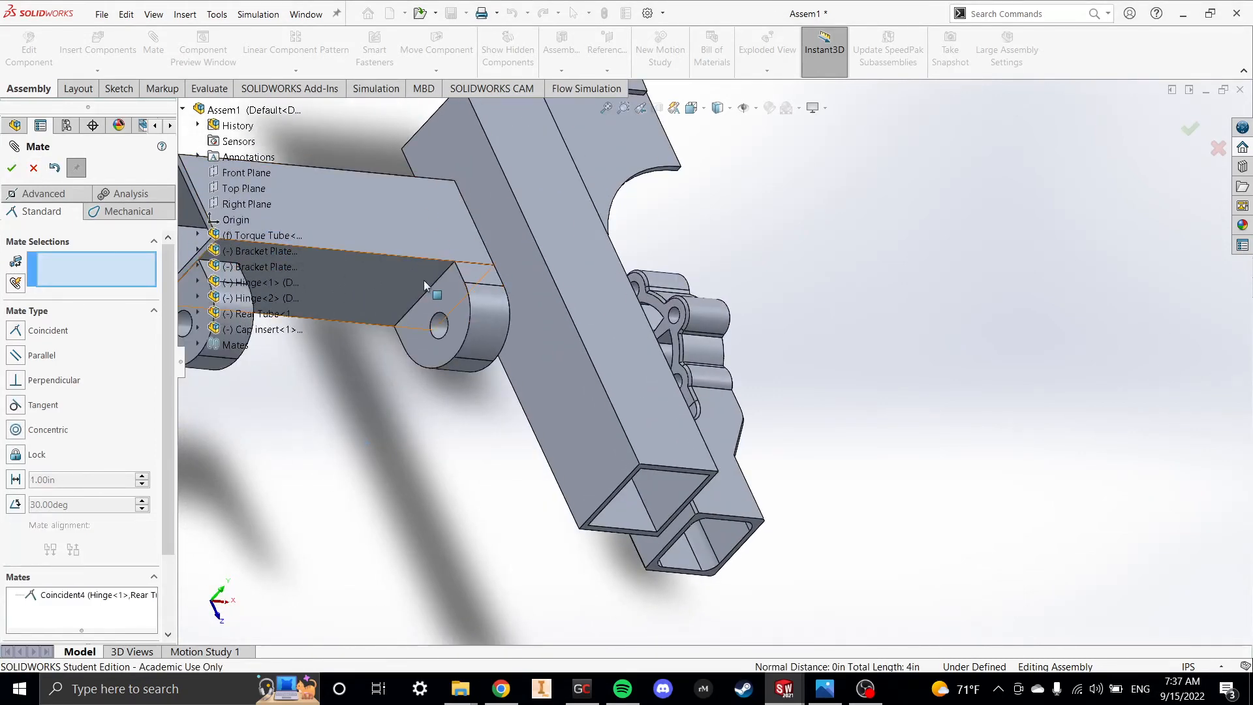
# - Mate that hinge's short 1 in back edge coincident with the rear tube's long side edge
pyautogui.moveTo(424, 279); pyautogui.dragTo(571, 314, button='middle')
pyautogui.click(406, 299)
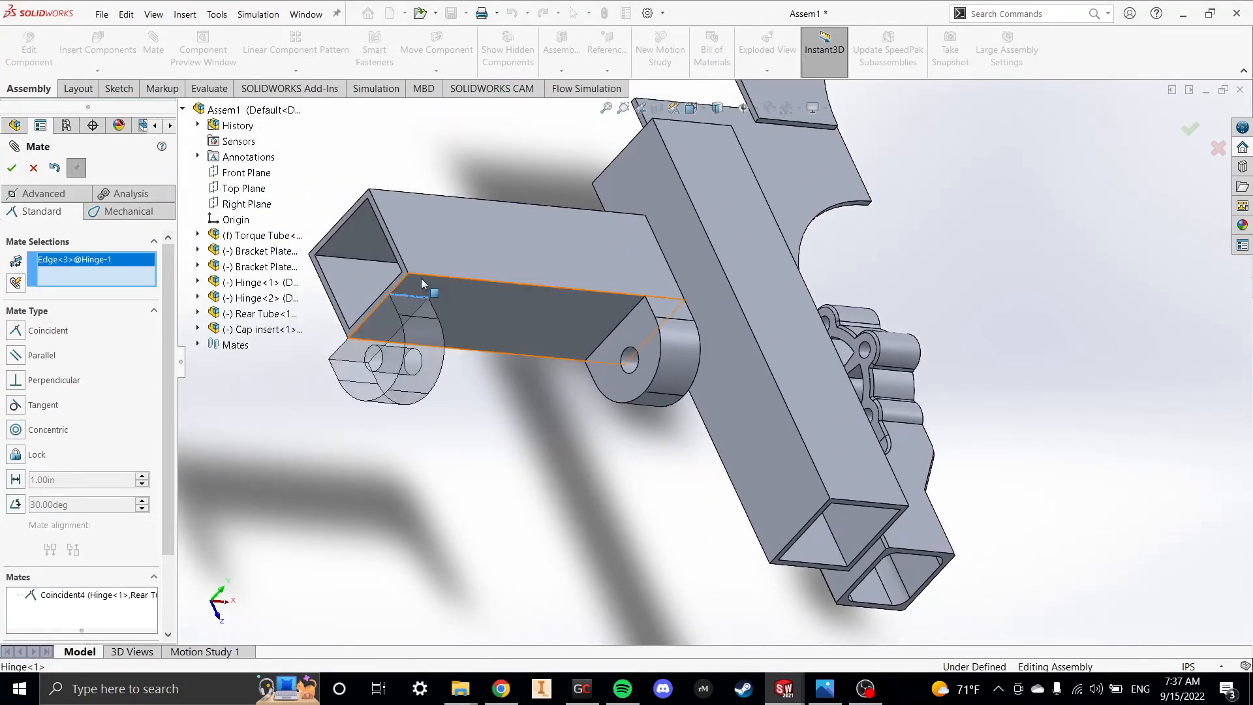
pyautogui.click(420, 278)
pyautogui.click(12, 167)
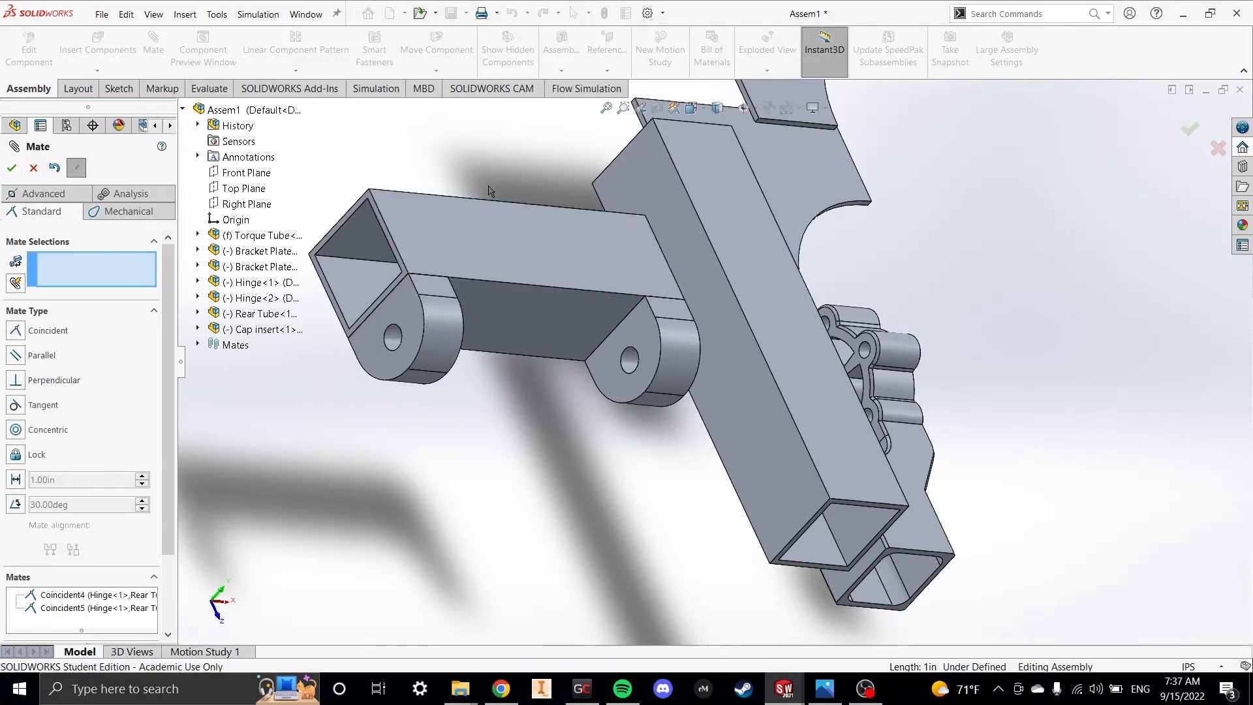
# - Examine the rear tube with both hinges and its position relative to the torque tube from several angles
pyautogui.moveTo(508, 173); pyautogui.dragTo(637, 265, button='middle')
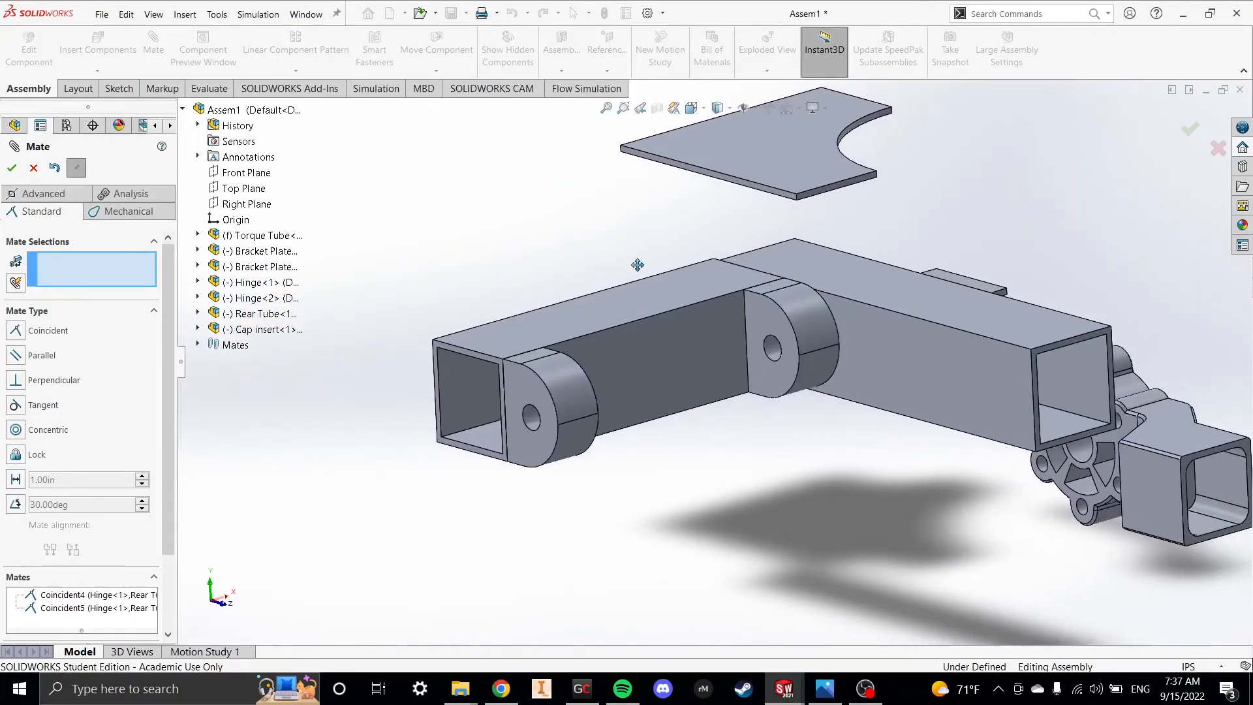
pyautogui.scroll(3, 680, 251)
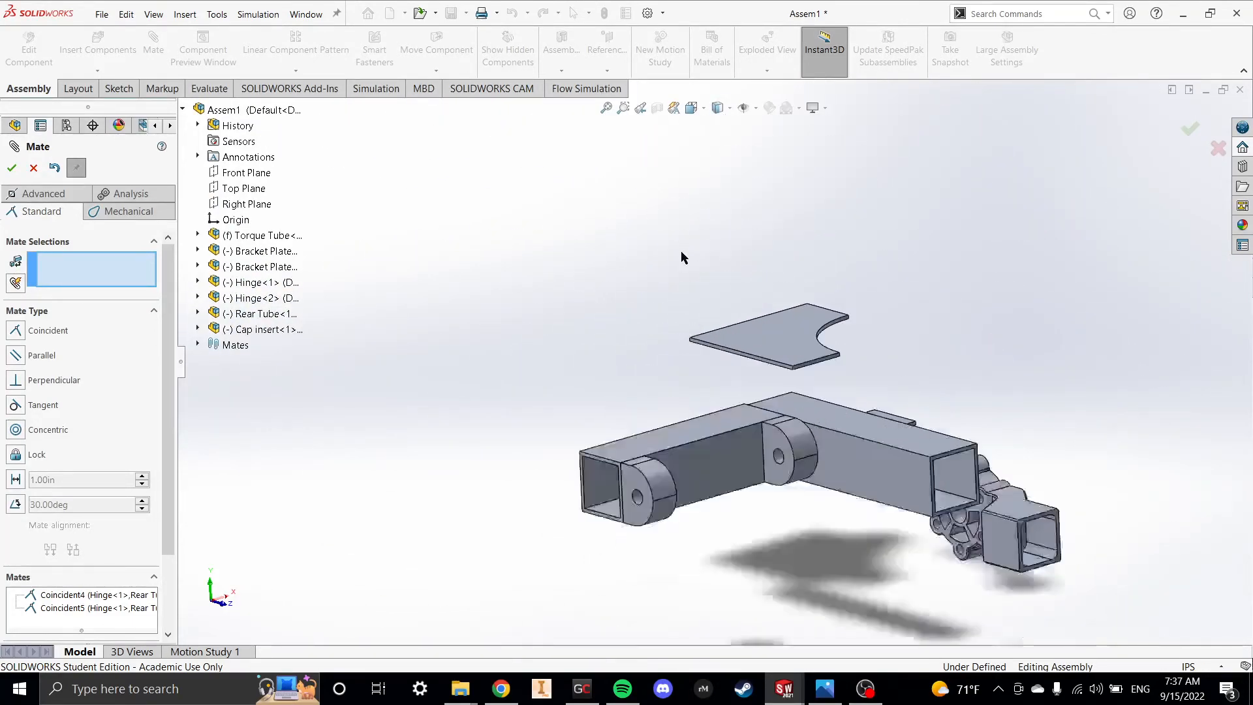
pyautogui.scroll(-4, 680, 250)
pyautogui.scroll(5, 717, 422)
pyautogui.scroll(-3, 763, 511)
pyautogui.keyDown('ctrl'); pyautogui.moveTo(670, 416); pyautogui.dragTo(452, 273, button='middle'); pyautogui.keyUp('ctrl')
pyautogui.scroll(-3, 451, 272)
pyautogui.scroll(5, 462, 272)
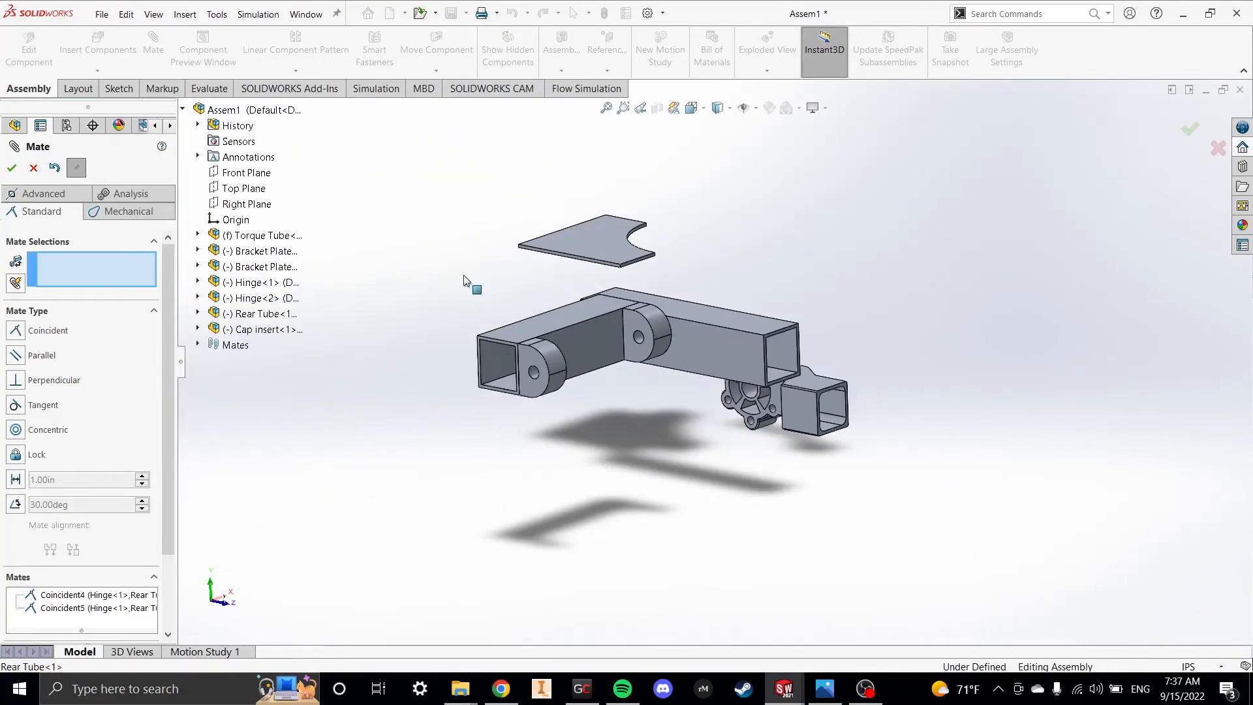
pyautogui.scroll(-2, 563, 291)
pyautogui.moveTo(563, 287); pyautogui.dragTo(678, 411, button='middle')
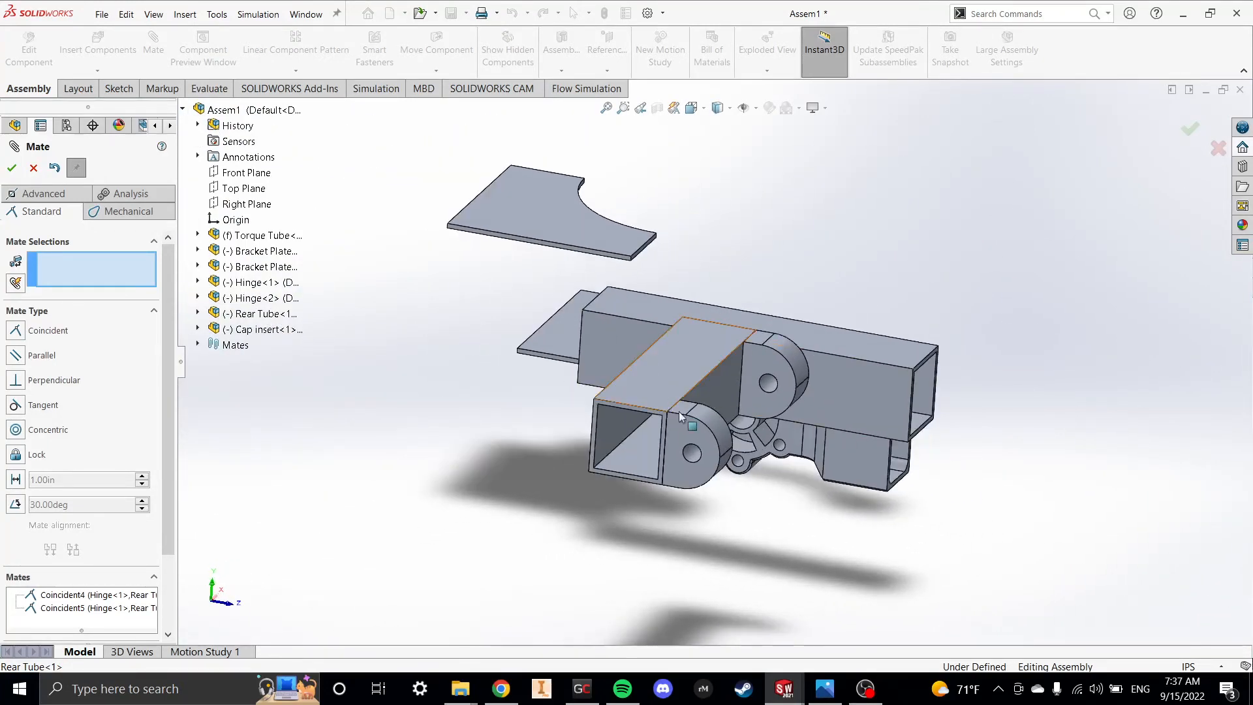
pyautogui.scroll(-3, 684, 436)
pyautogui.scroll(3, 683, 435)
pyautogui.scroll(2, 426, 228)
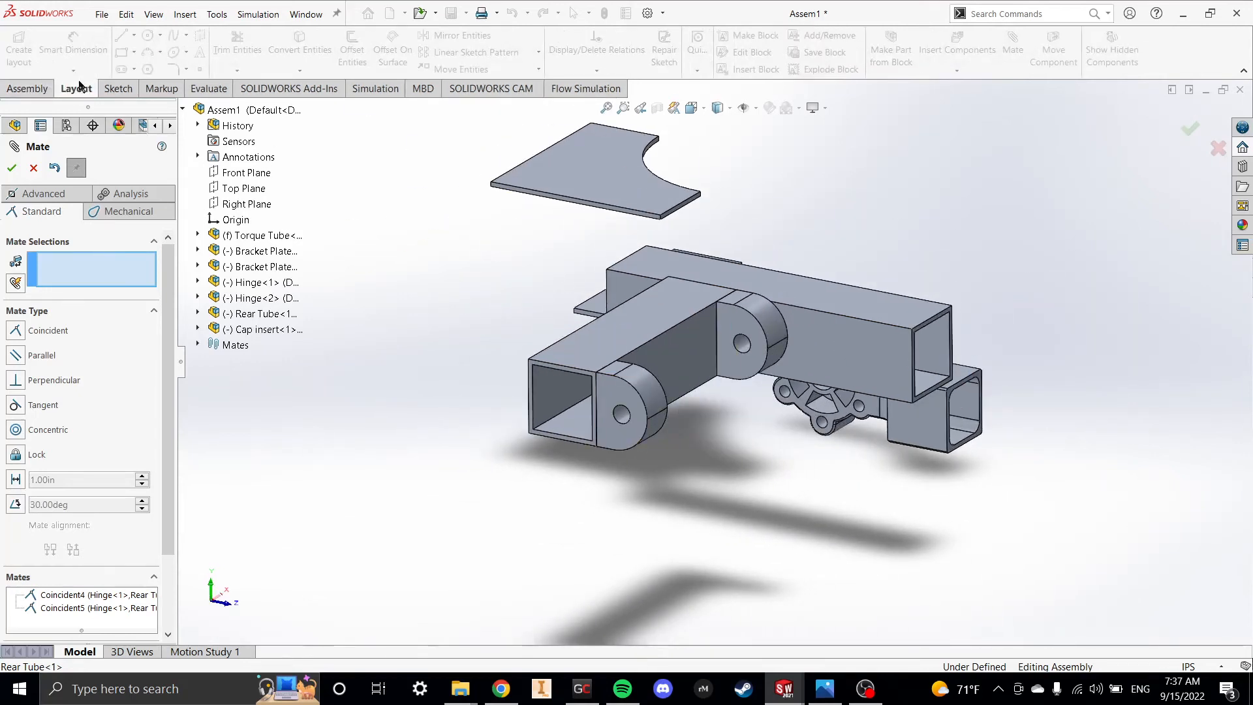
# - Mate the vertical edge at the torque tube's open end coincident with the rear tube's vertical end edge on the side opposite the hinges
pyautogui.scroll(-4, 916, 371)
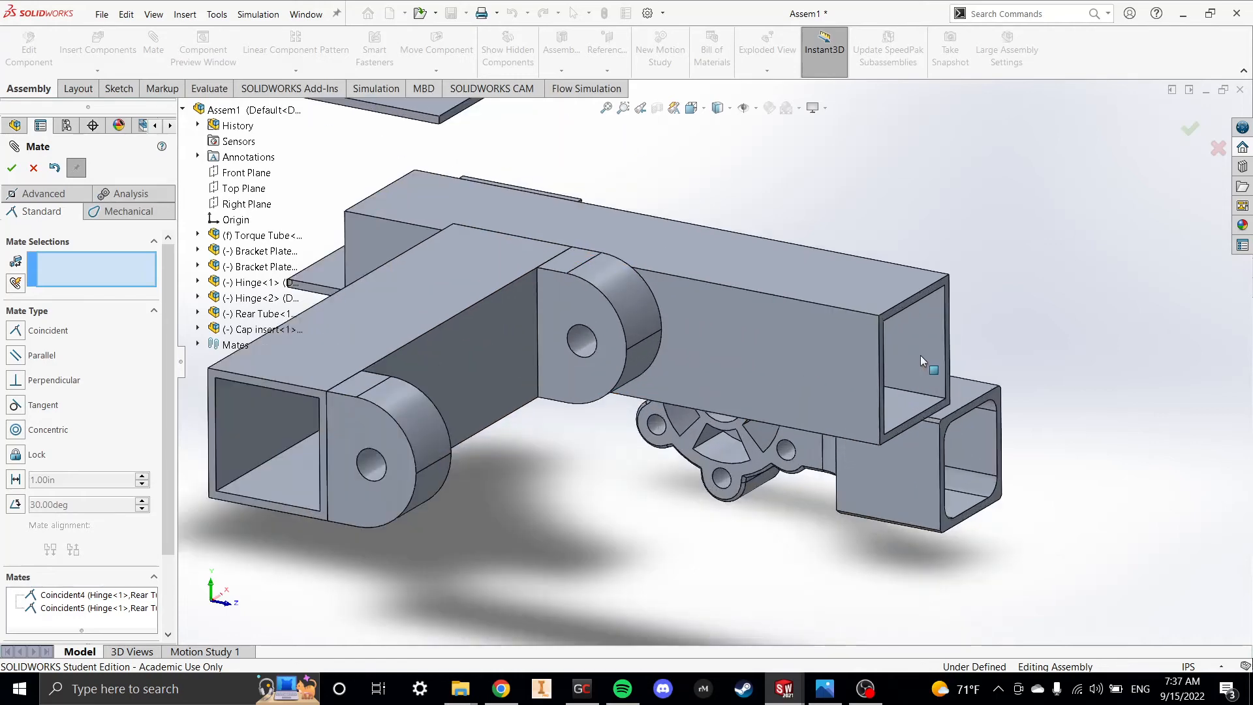
pyautogui.click(824, 399)
pyautogui.scroll(4, 824, 399)
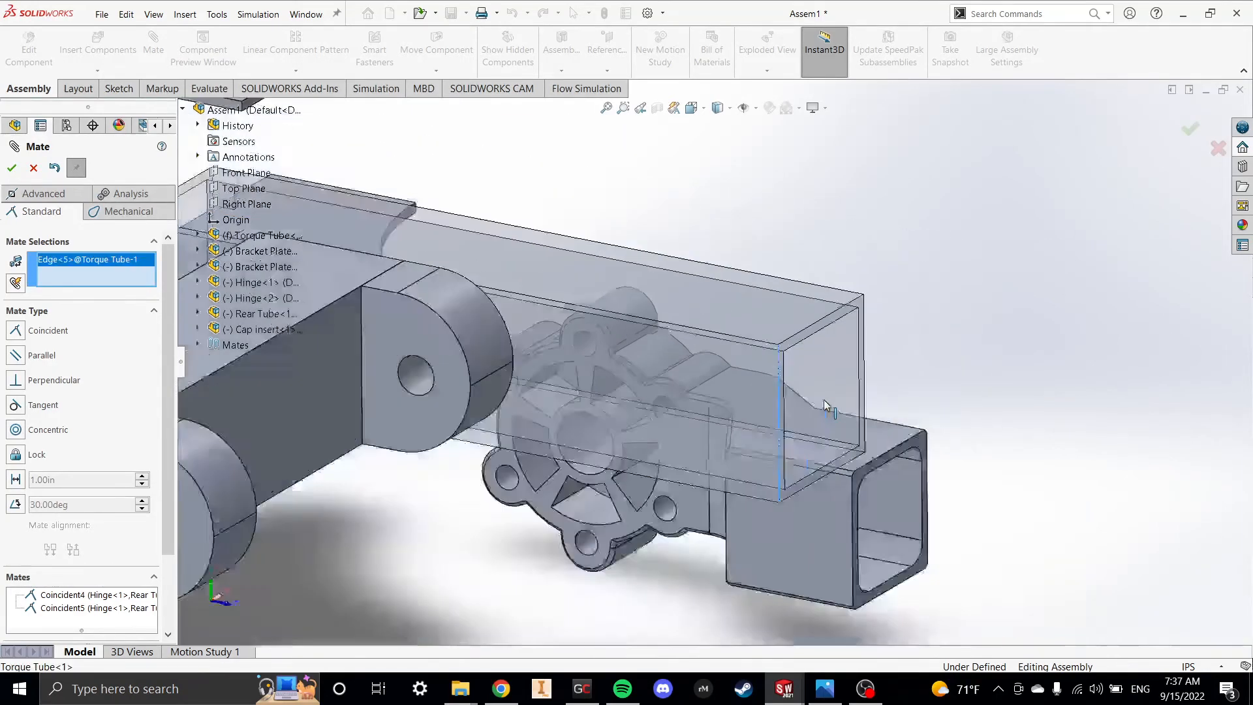
pyautogui.click(276, 417)
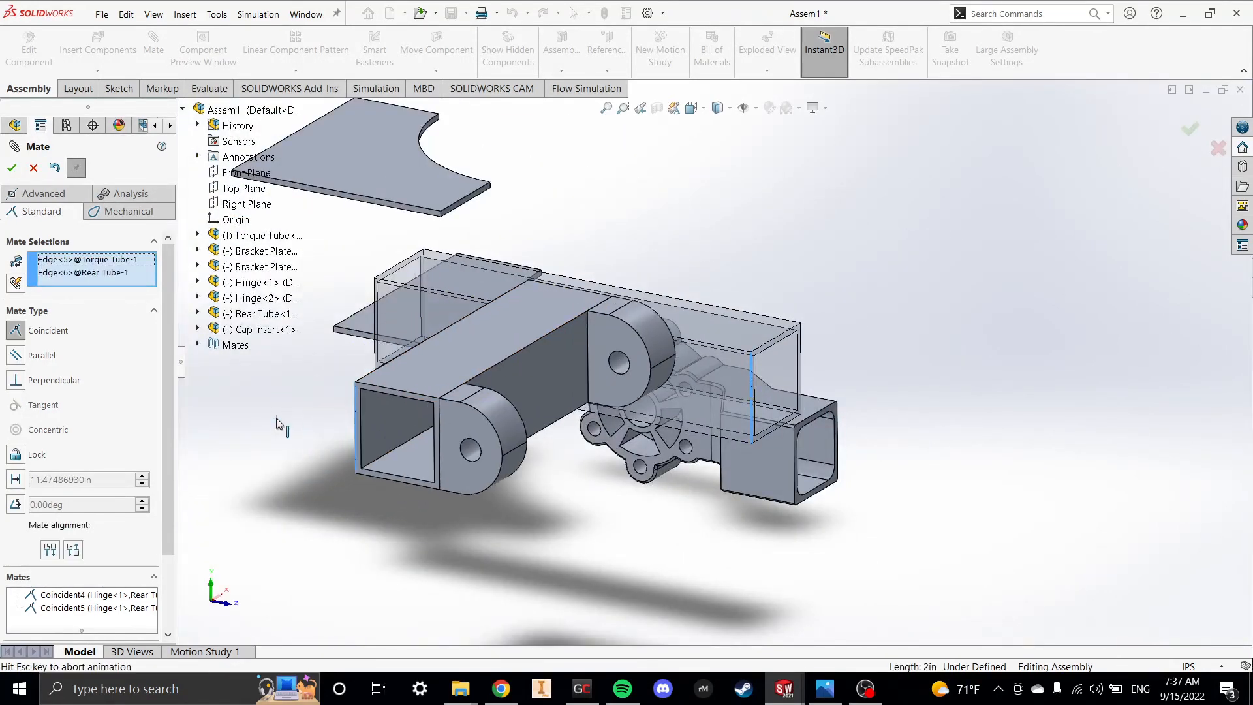
pyautogui.click(12, 167)
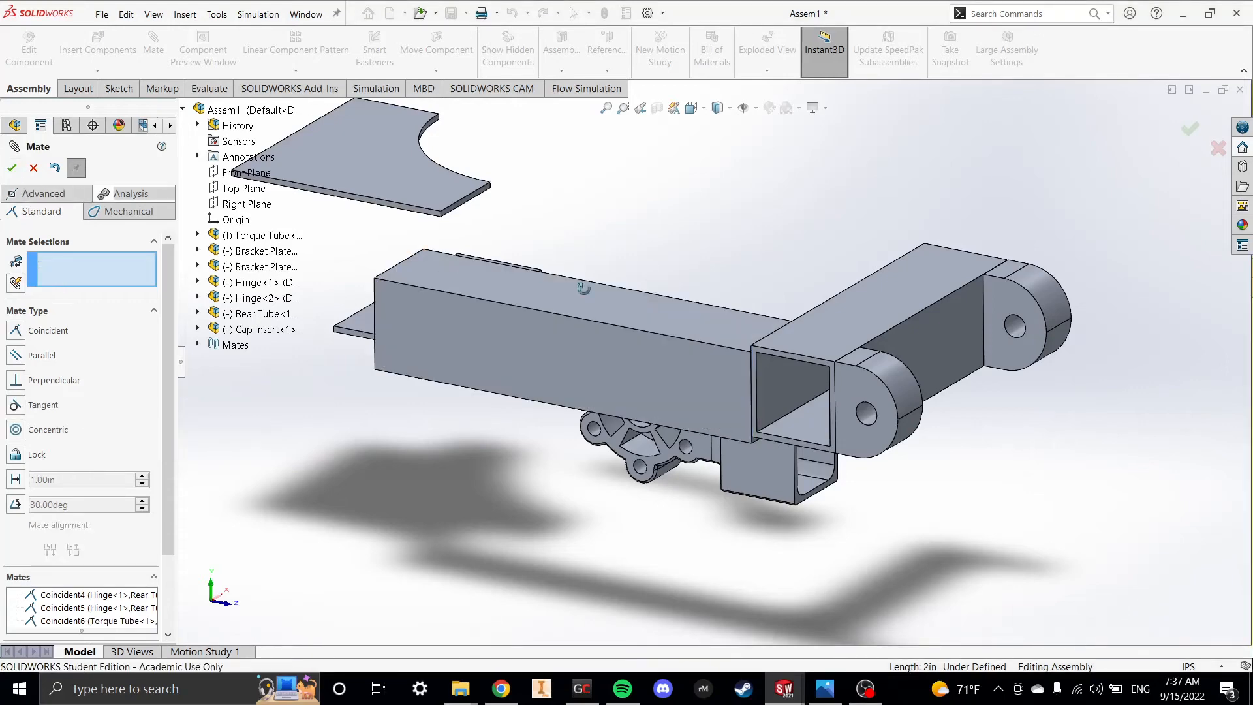
# - Mate the upper end edge of the torque tube coincident with the rear tube's long upper edge
pyautogui.scroll(-6, 952, 457)
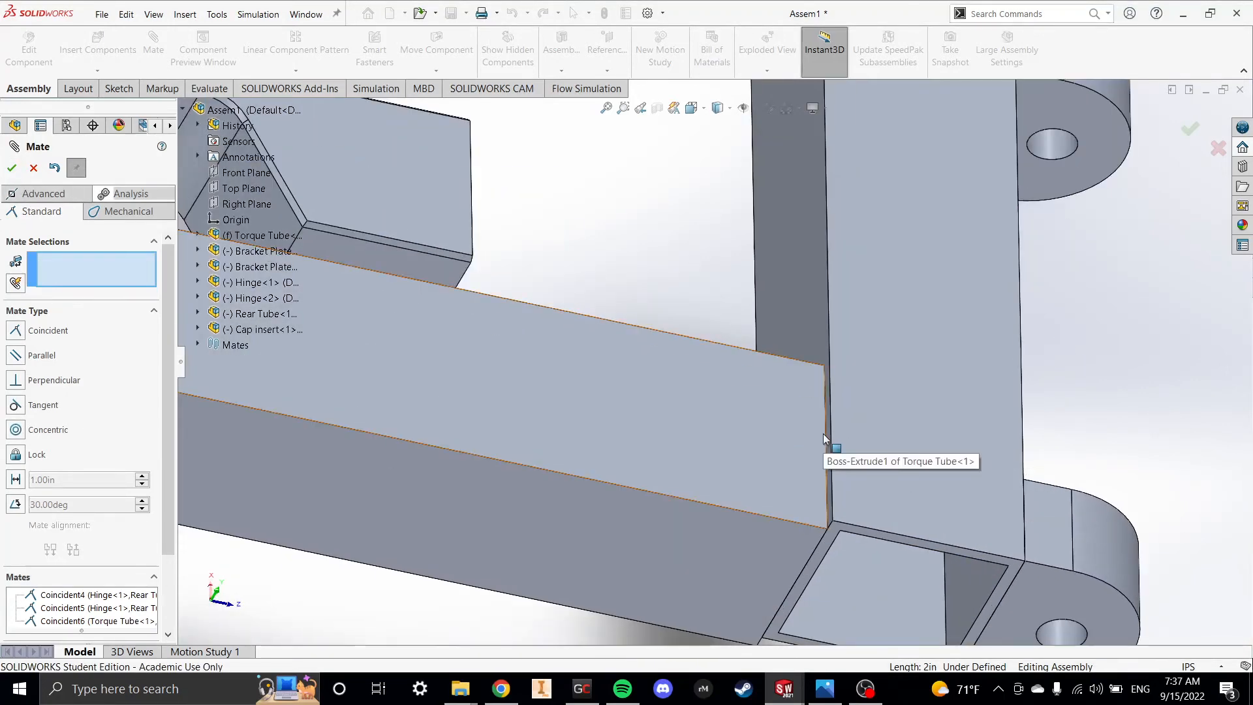
pyautogui.click(823, 434)
pyautogui.click(830, 418)
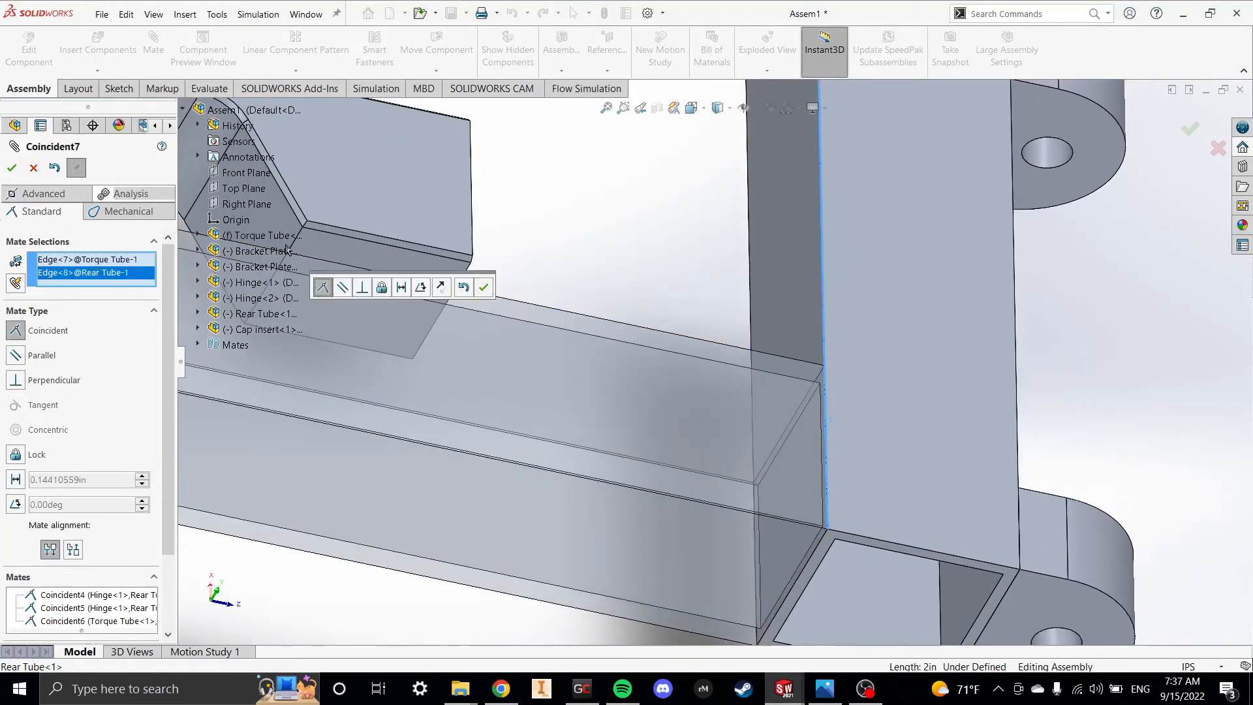
pyautogui.scroll(3, 839, 423)
pyautogui.click(12, 168)
pyautogui.moveTo(687, 347); pyautogui.dragTo(642, 346, button='middle')
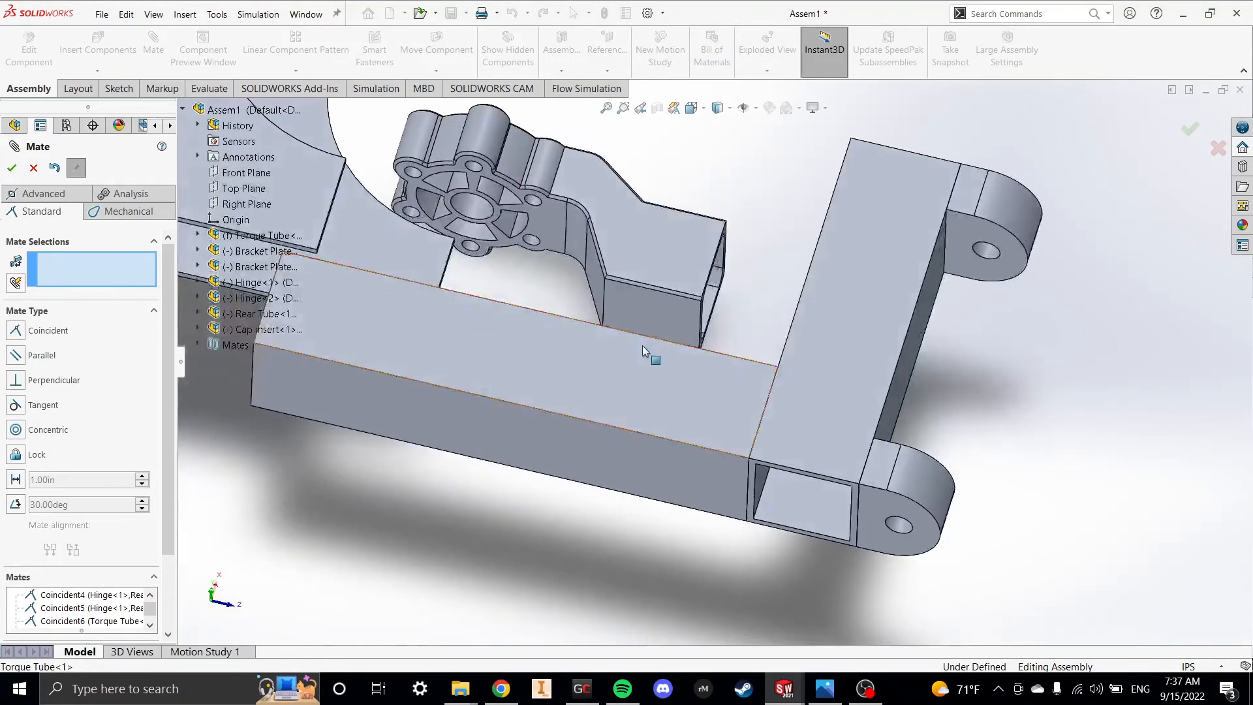
# - Mate the thin straight side face of the upper bracket plate coincident with the rear tube's hinge-side face
pyautogui.scroll(5, 642, 346)
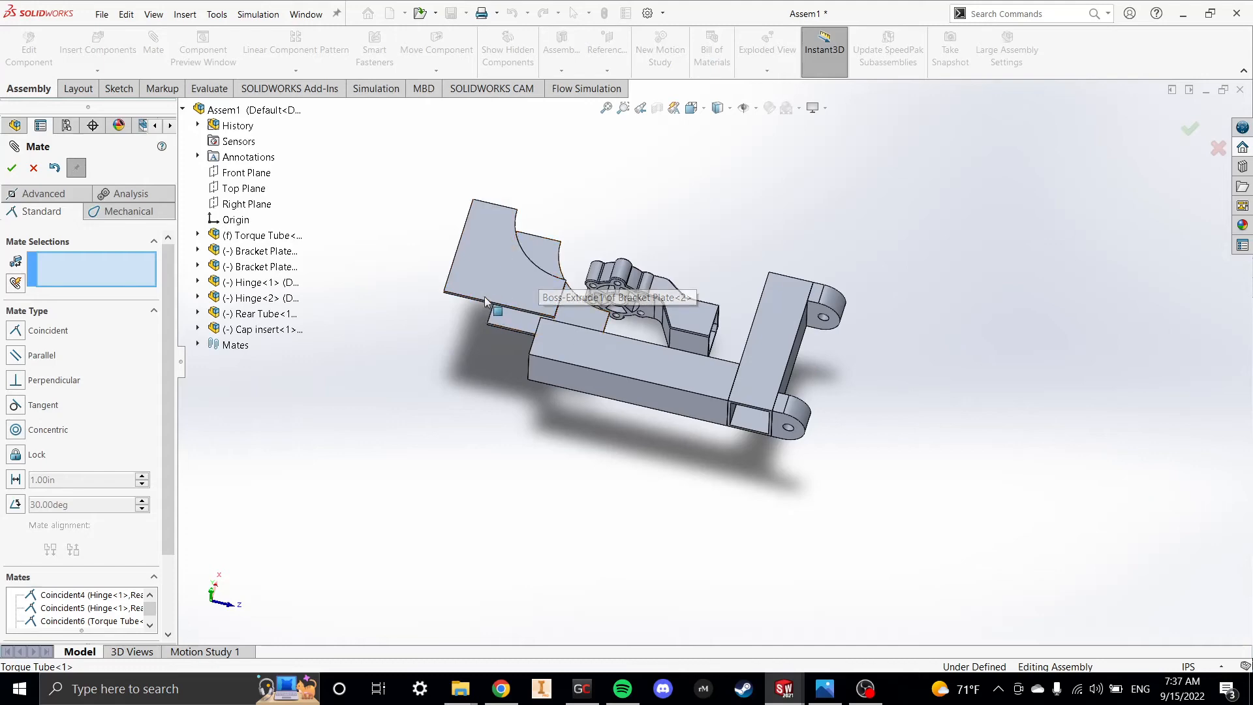
pyautogui.scroll(-5, 499, 294)
pyautogui.scroll(-3, 483, 343)
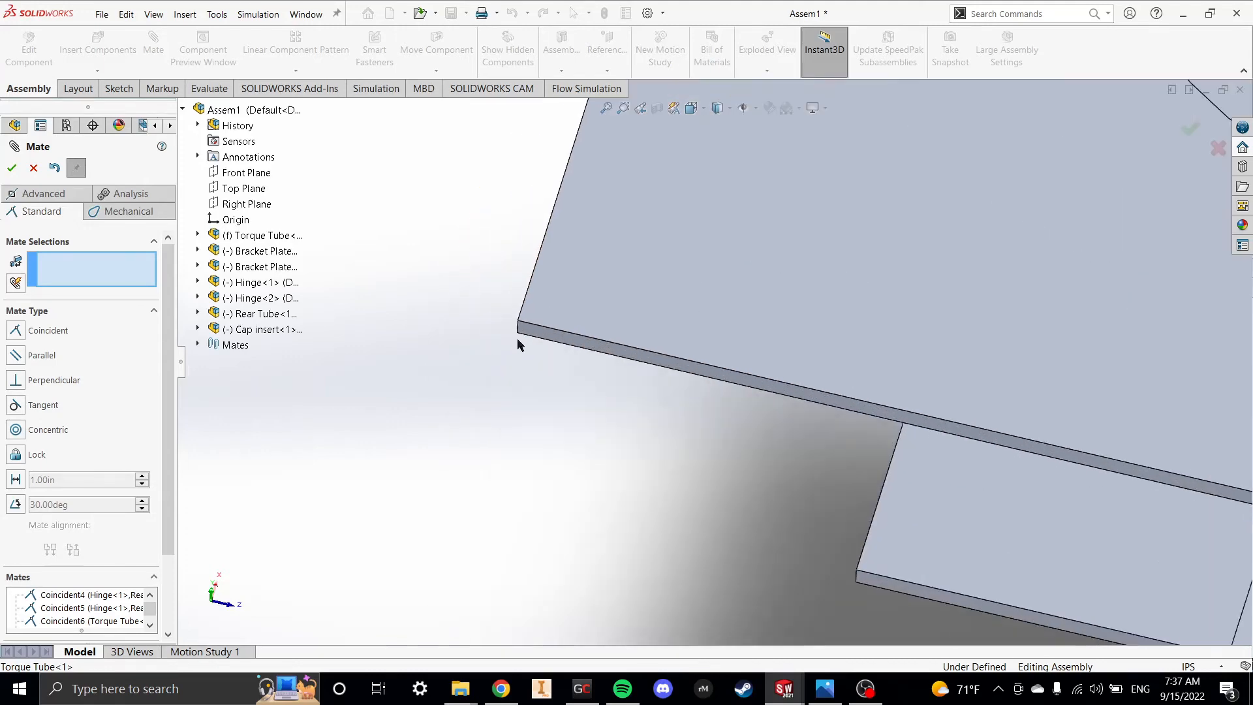
pyautogui.click(563, 338)
pyautogui.scroll(8, 775, 400)
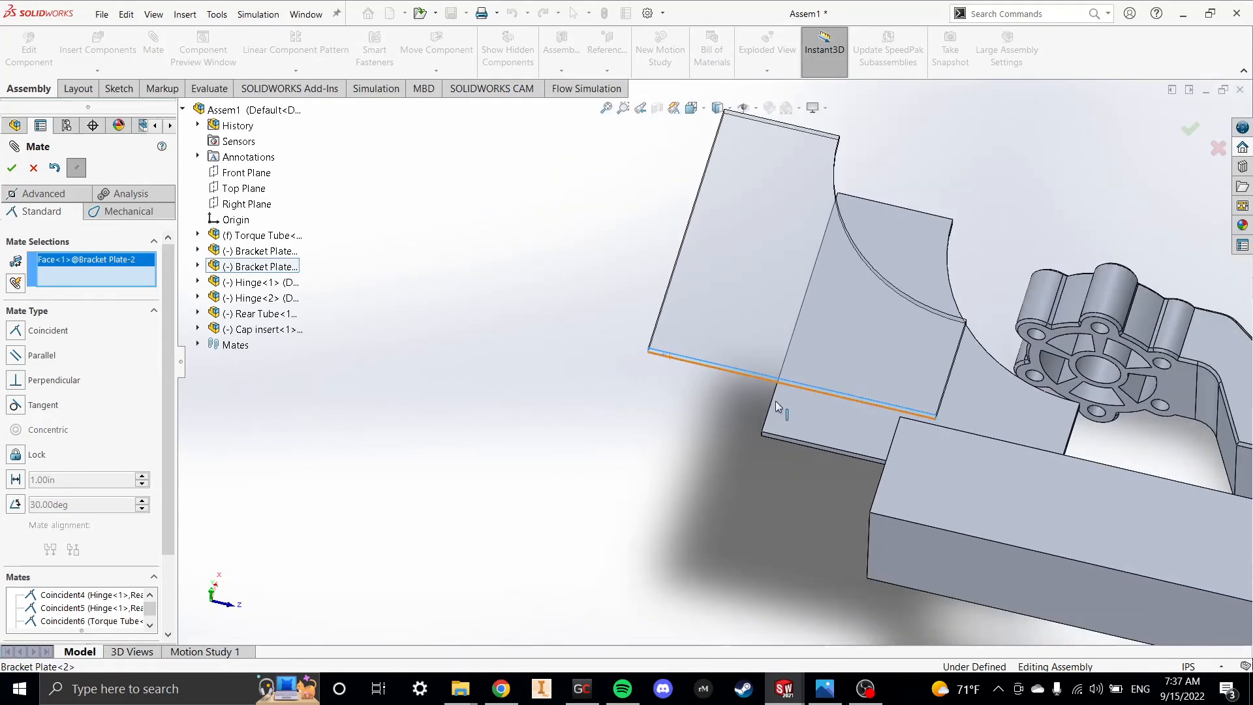
pyautogui.scroll(-6, 832, 410)
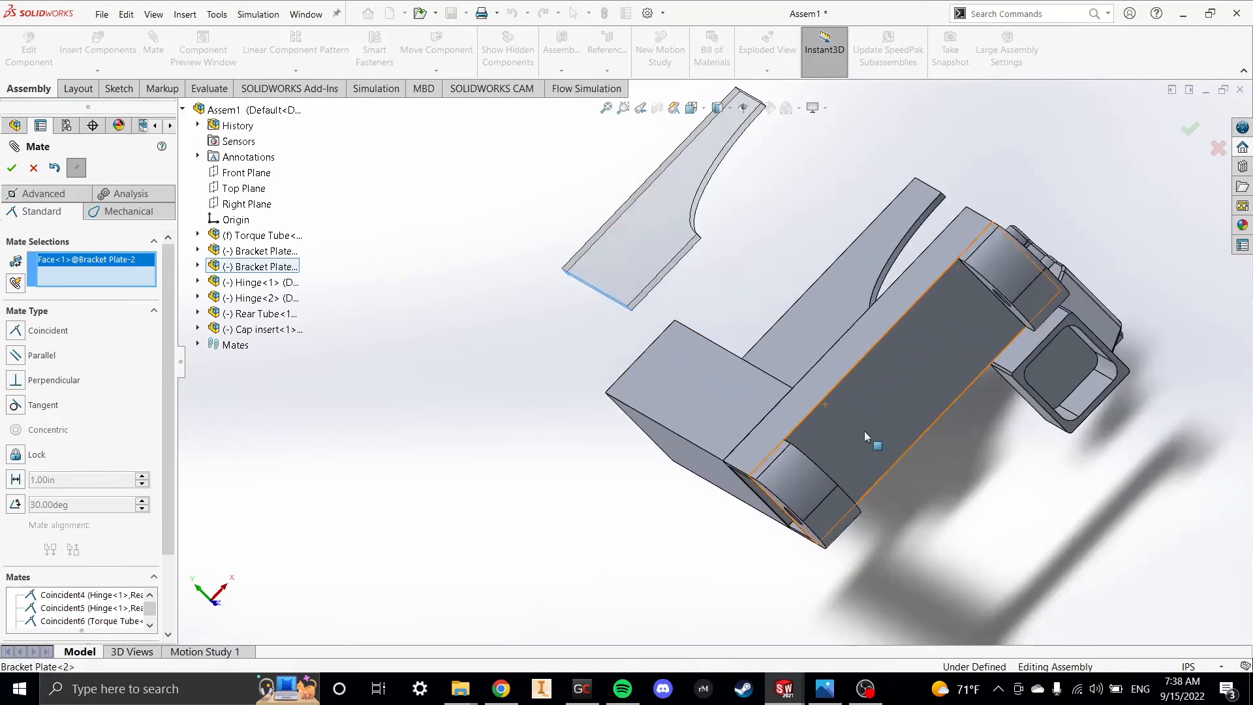
pyautogui.click(835, 435)
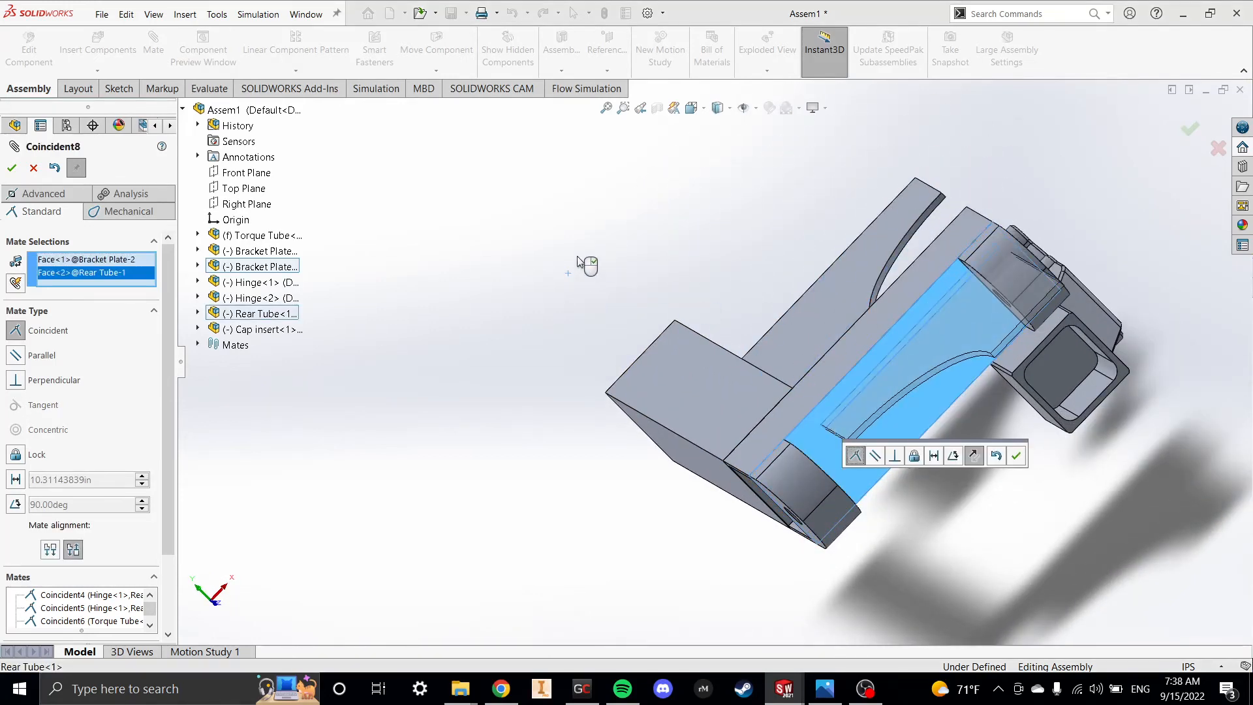
pyautogui.click(12, 168)
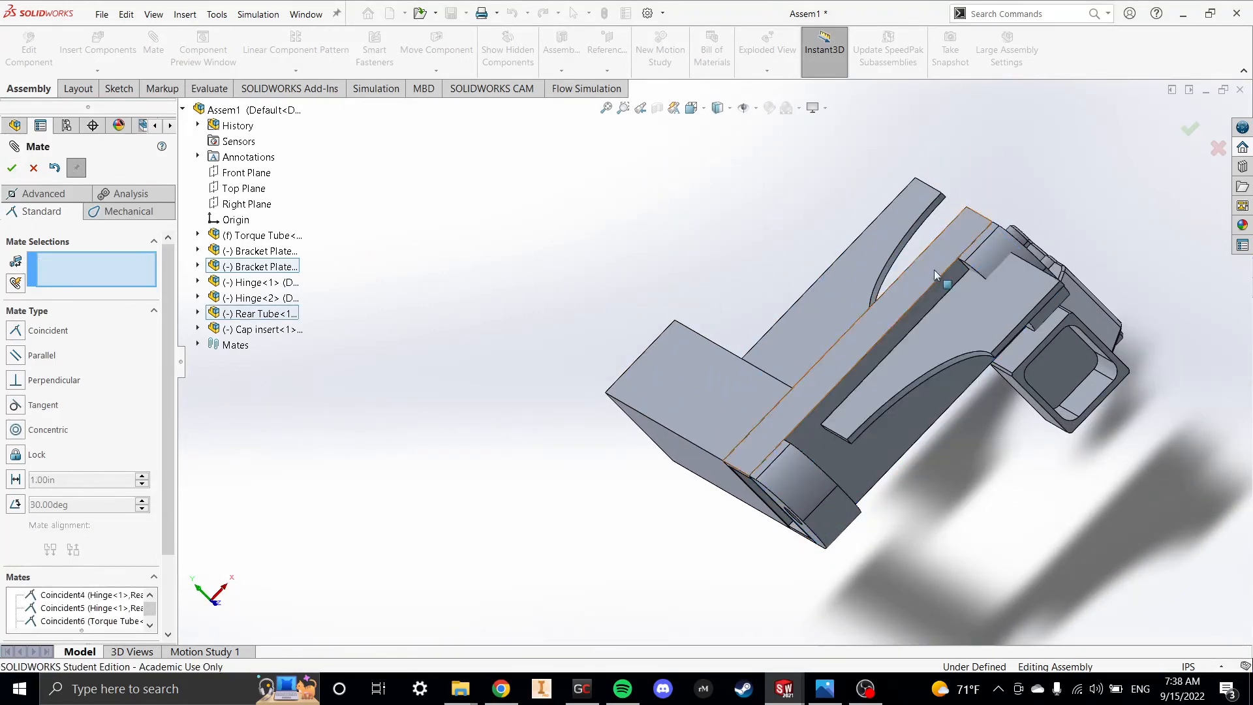
# - Mate another thin straight side face of the same bracket plate coincident with the torque tube's outer side face
pyautogui.scroll(-8, 913, 391)
pyautogui.scroll(-5, 904, 421)
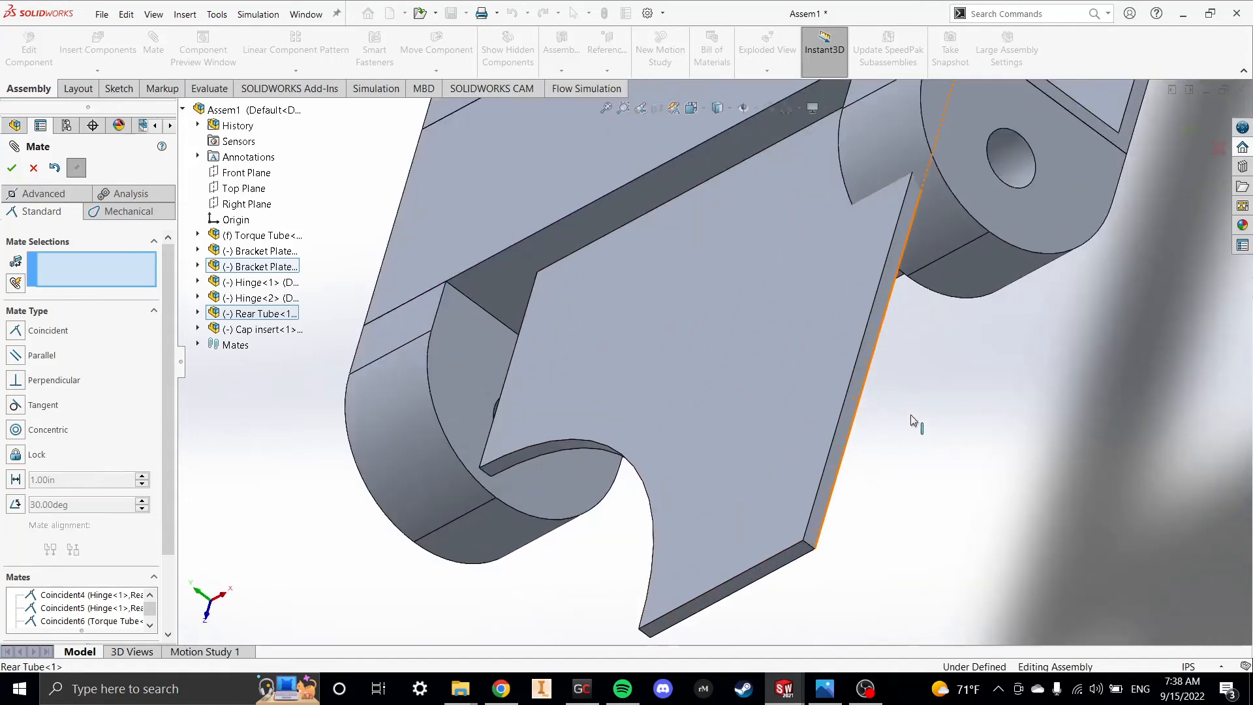
pyautogui.click(854, 416)
pyautogui.moveTo(853, 416); pyautogui.dragTo(950, 363, button='middle')
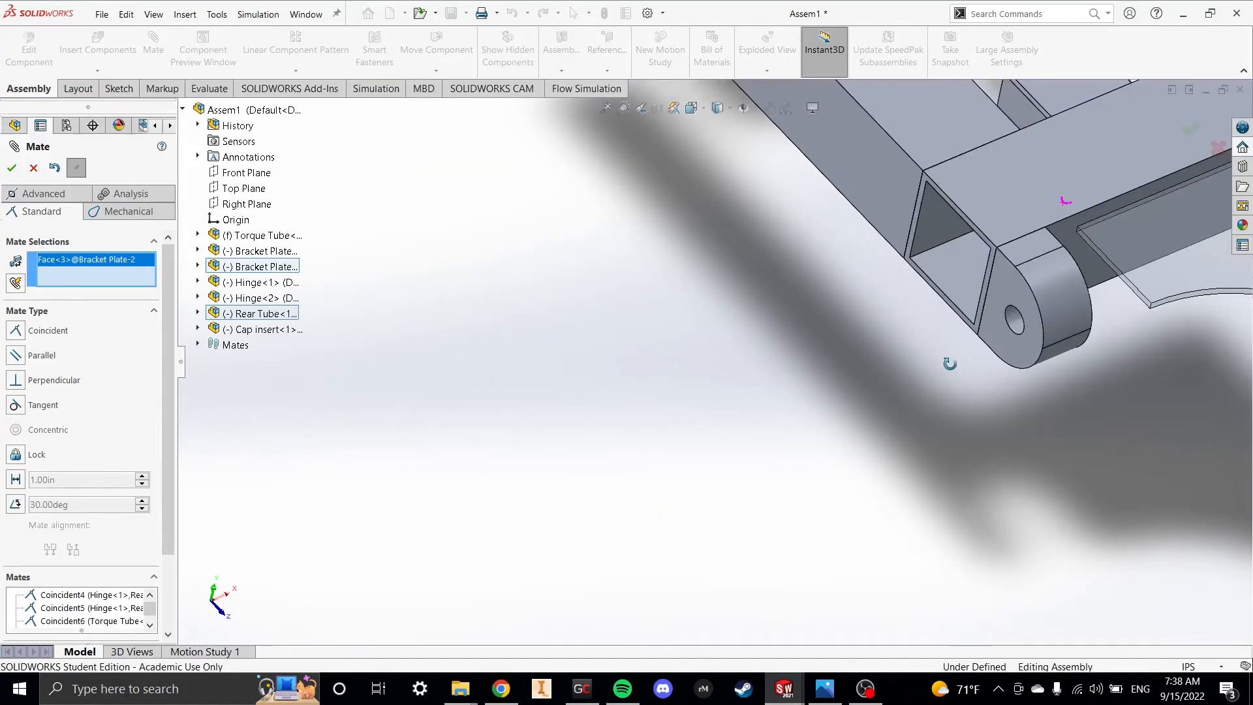
pyautogui.click(903, 175)
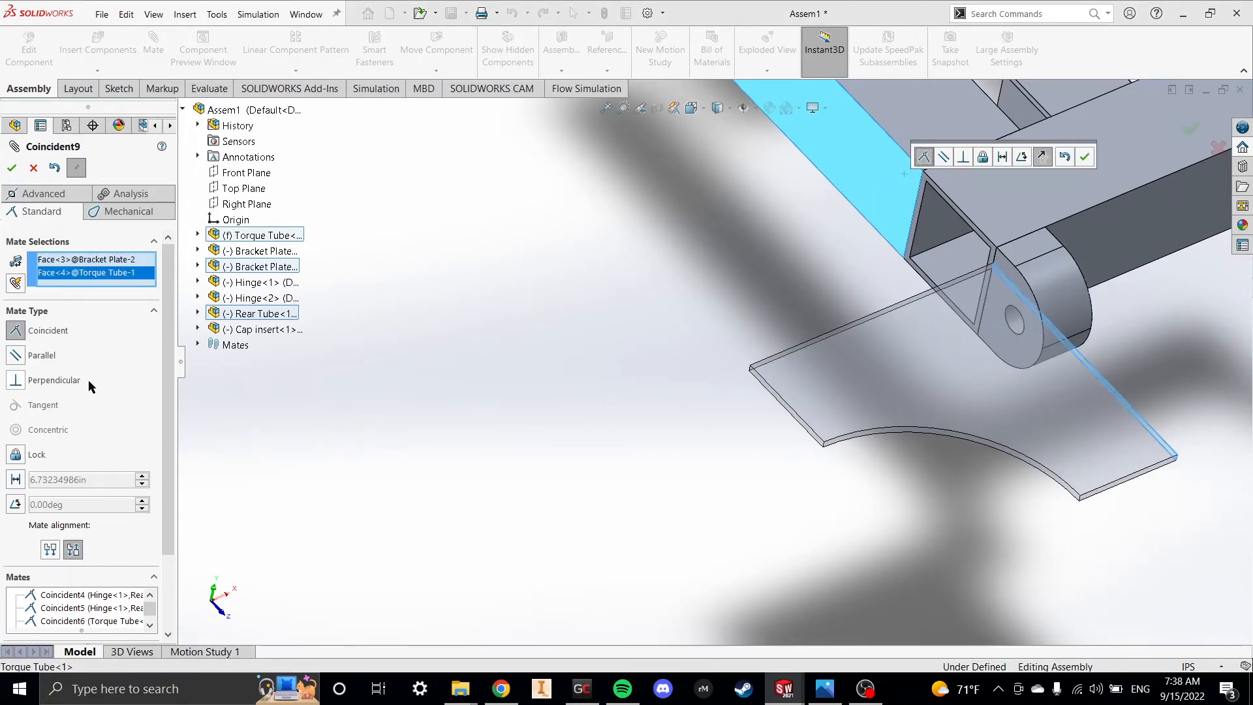
pyautogui.click(13, 169)
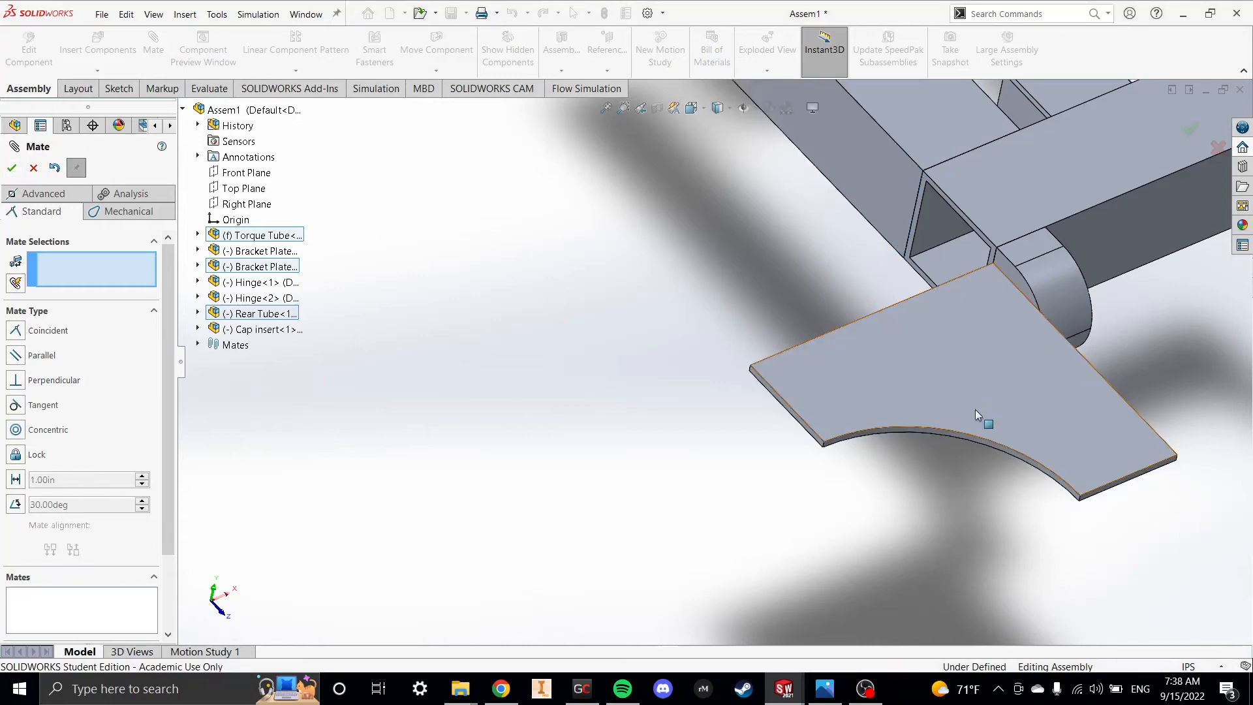
# - Leave the Mate command and move the mated bracket plate above the tubes to check its remaining freedom
pyautogui.press('Escape')
pyautogui.moveTo(974, 409); pyautogui.dragTo(966, 156)
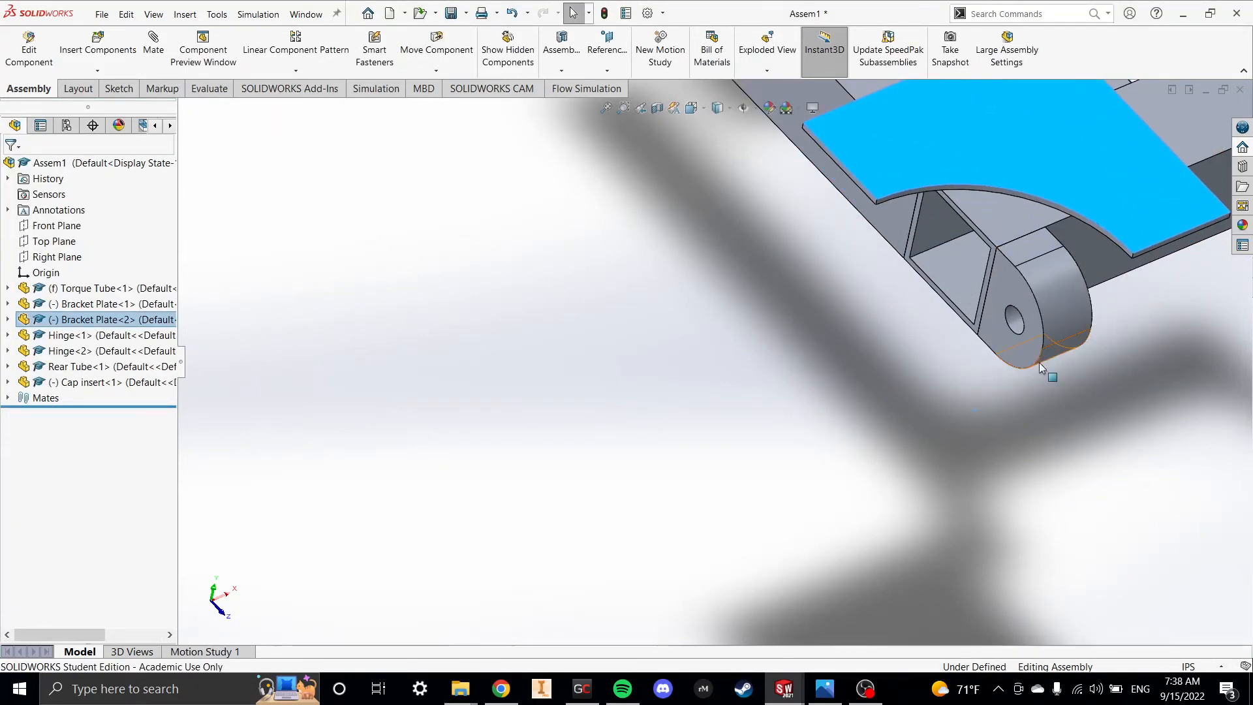
pyautogui.keyDown('ctrl'); pyautogui.moveTo(1039, 362); pyautogui.dragTo(925, 539, button='middle'); pyautogui.keyUp('ctrl')
pyautogui.moveTo(928, 269); pyautogui.dragTo(965, 216)
pyautogui.moveTo(980, 248); pyautogui.dragTo(918, 303, button='middle')
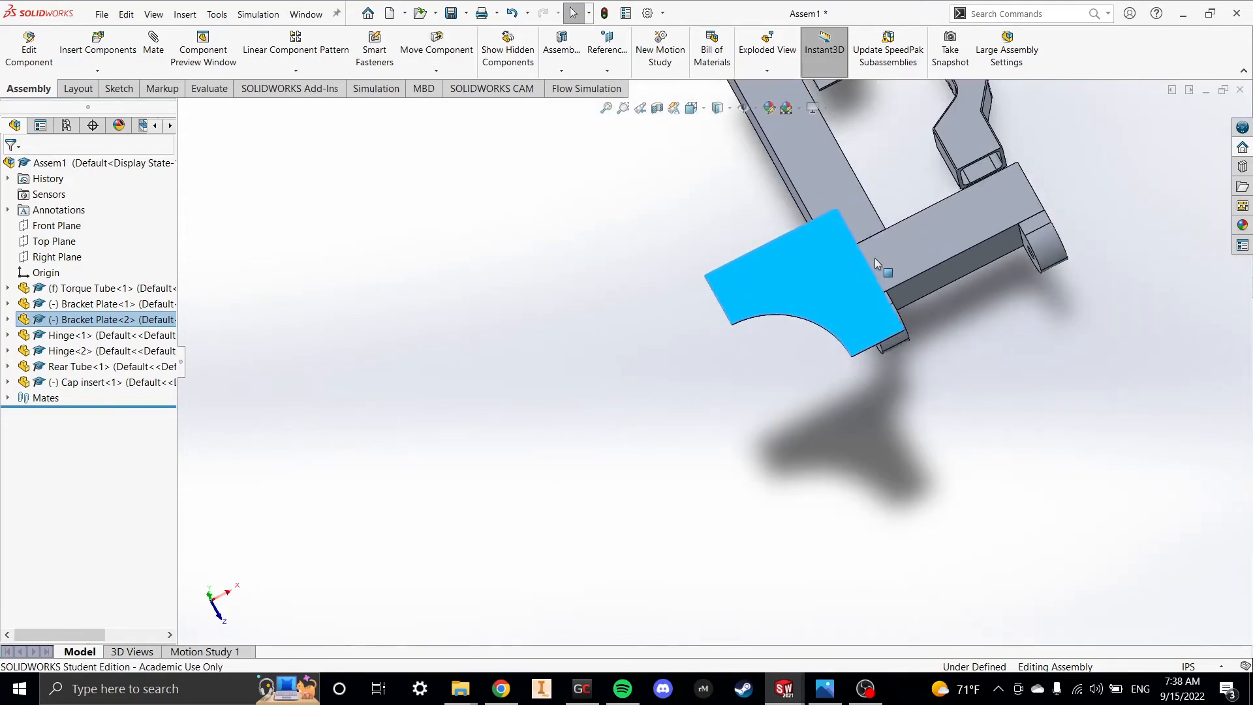
pyautogui.moveTo(874, 264)
pyautogui.mouseDown()
pyautogui.moveTo(847, 152)
pyautogui.moveTo(876, 284)
pyautogui.mouseUp()
pyautogui.moveTo(876, 284); pyautogui.dragTo(883, 178, button='middle')
# - Delete both bracket plates from the assembly
pyautogui.click(883, 178)
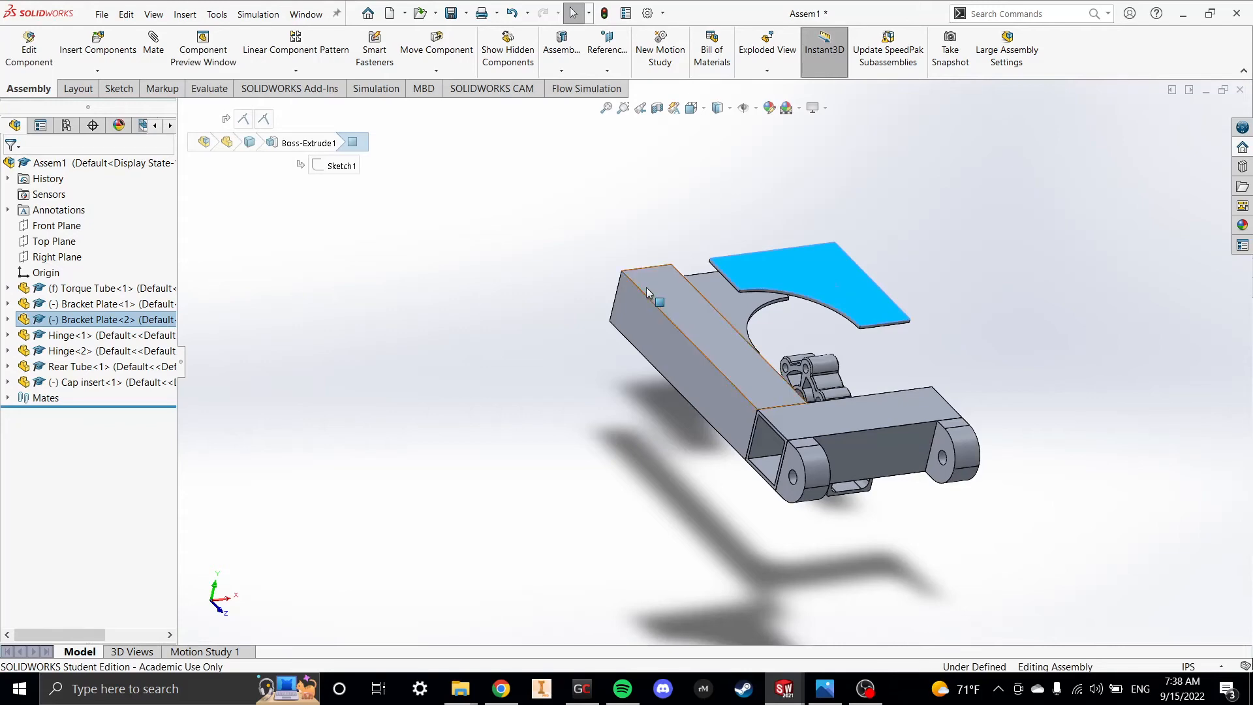
pyautogui.press('Delete')
pyautogui.click(721, 263)
pyautogui.click(776, 287)
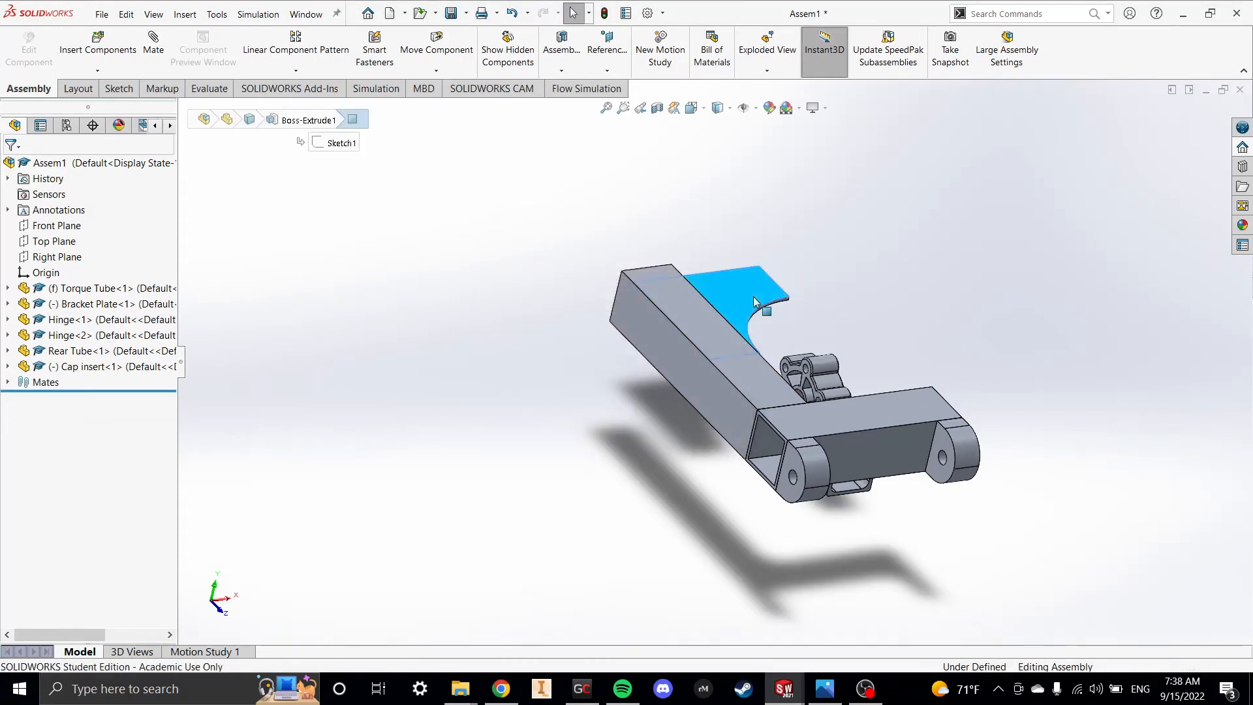
pyautogui.press('Delete')
pyautogui.click(738, 258)
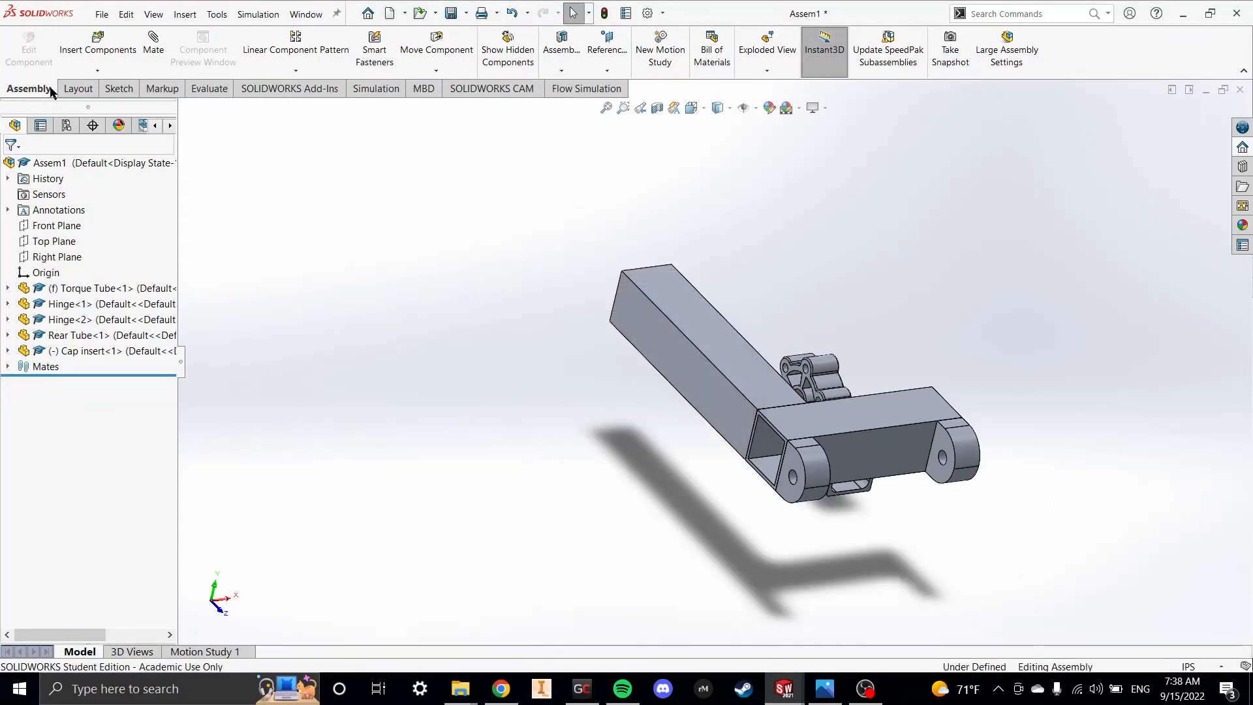
# - Insert the Bracket Plate part, rotate it 90 degrees about Y, and place it over the corner of the two tubes
pyautogui.click(88, 52)
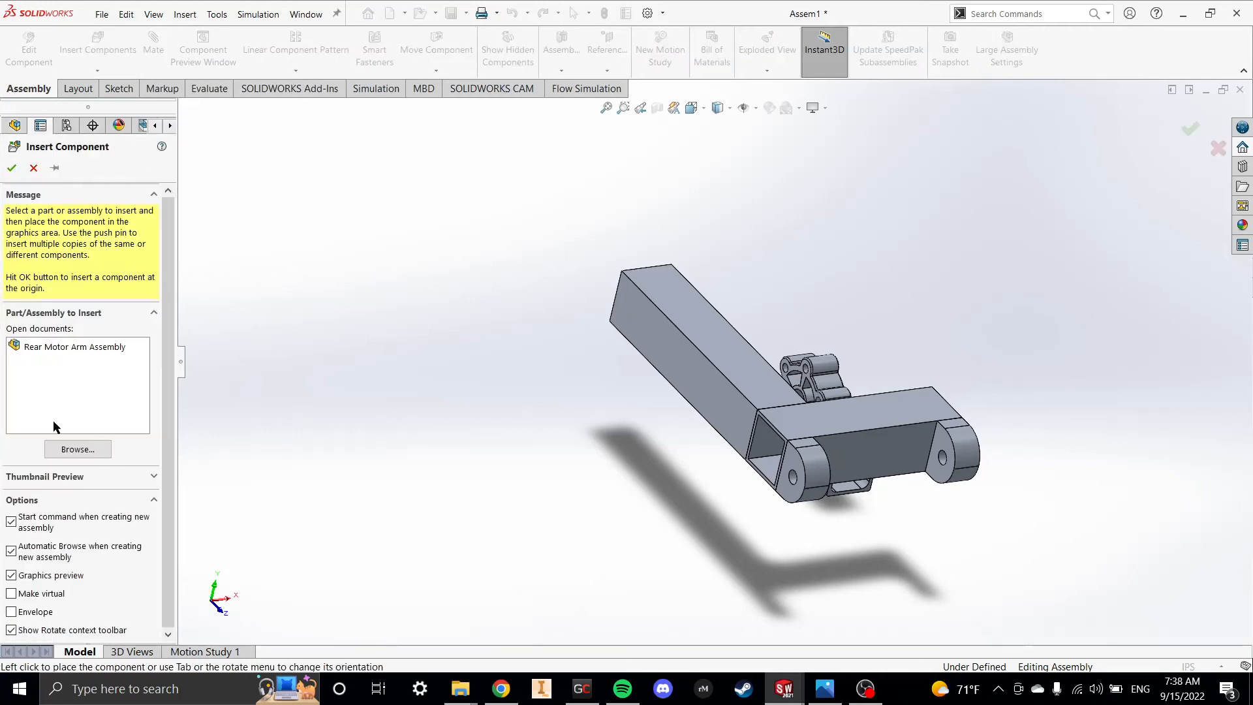
pyautogui.click(77, 449)
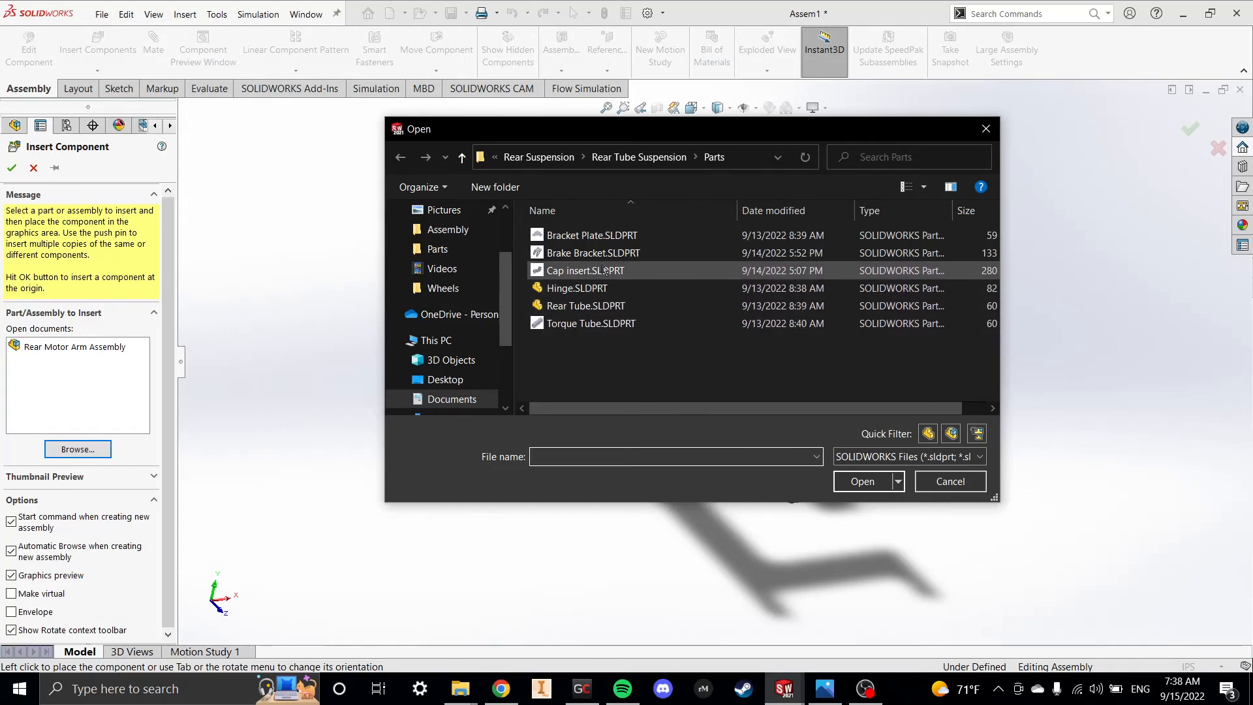
pyautogui.click(606, 237)
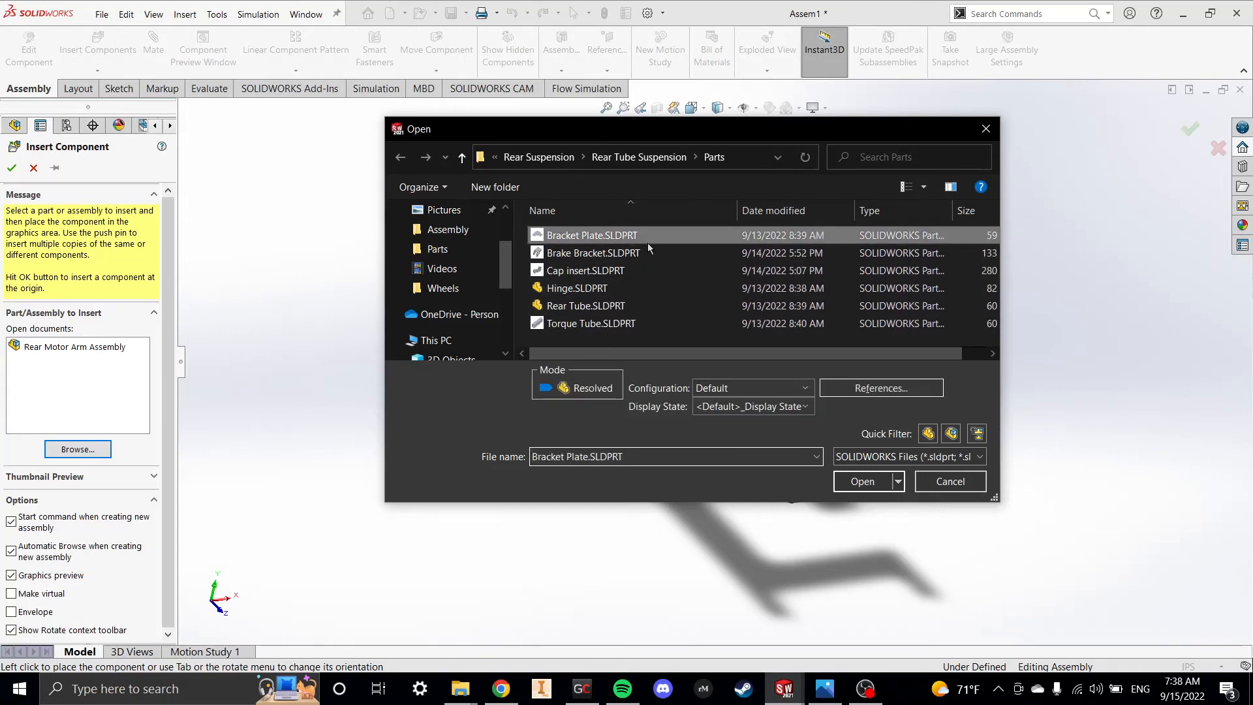
pyautogui.click(878, 483)
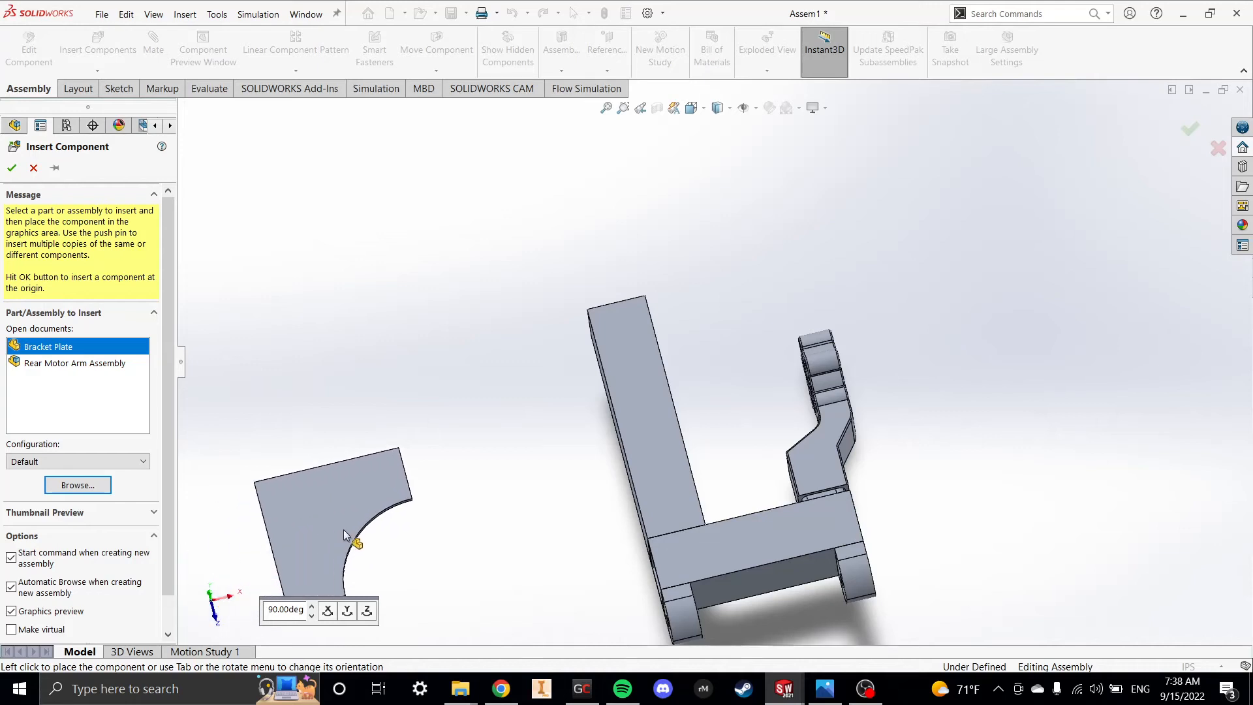
pyautogui.click(348, 610)
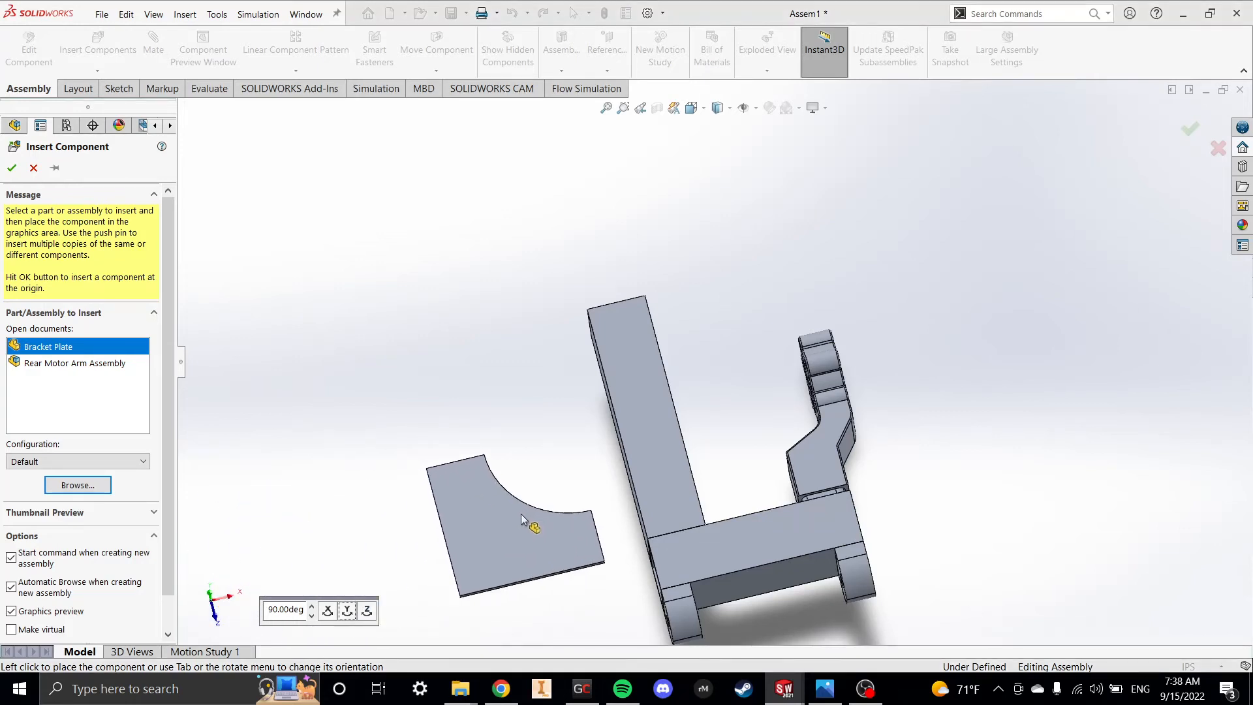
pyautogui.click(729, 472)
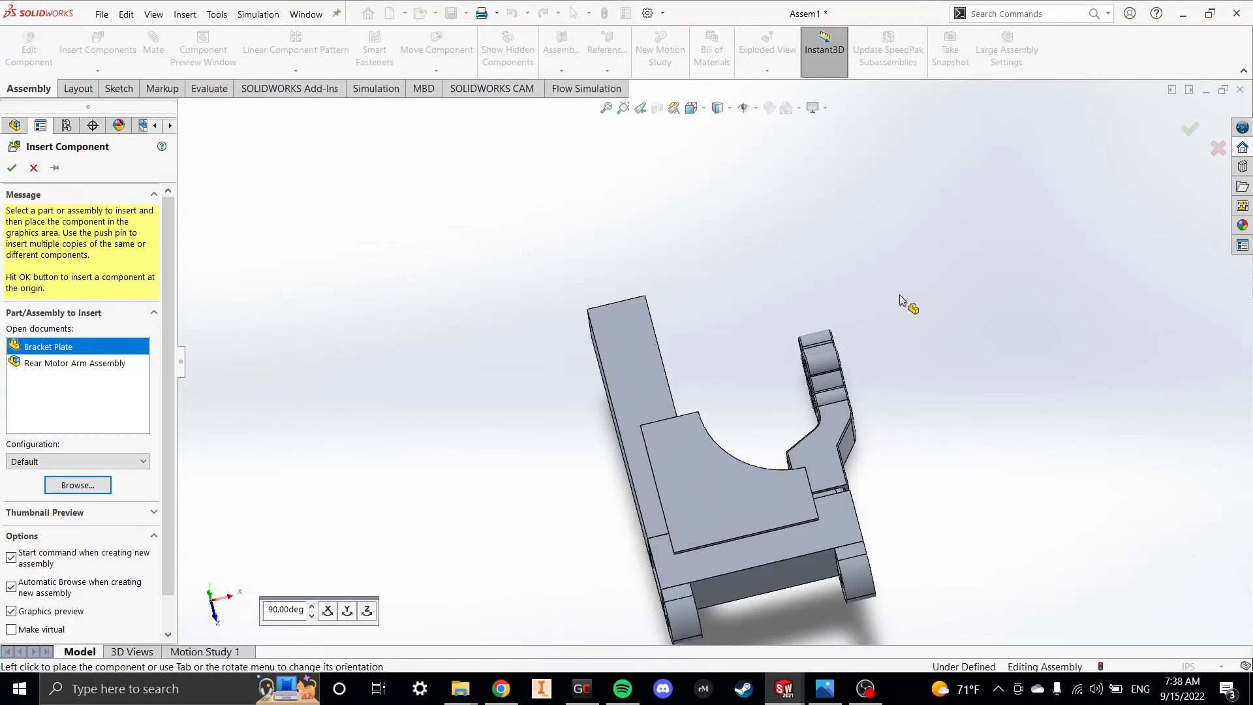
# - Duplicate the bracket plate and move one copy off to the torque tube's outer side
pyautogui.click(112, 370)
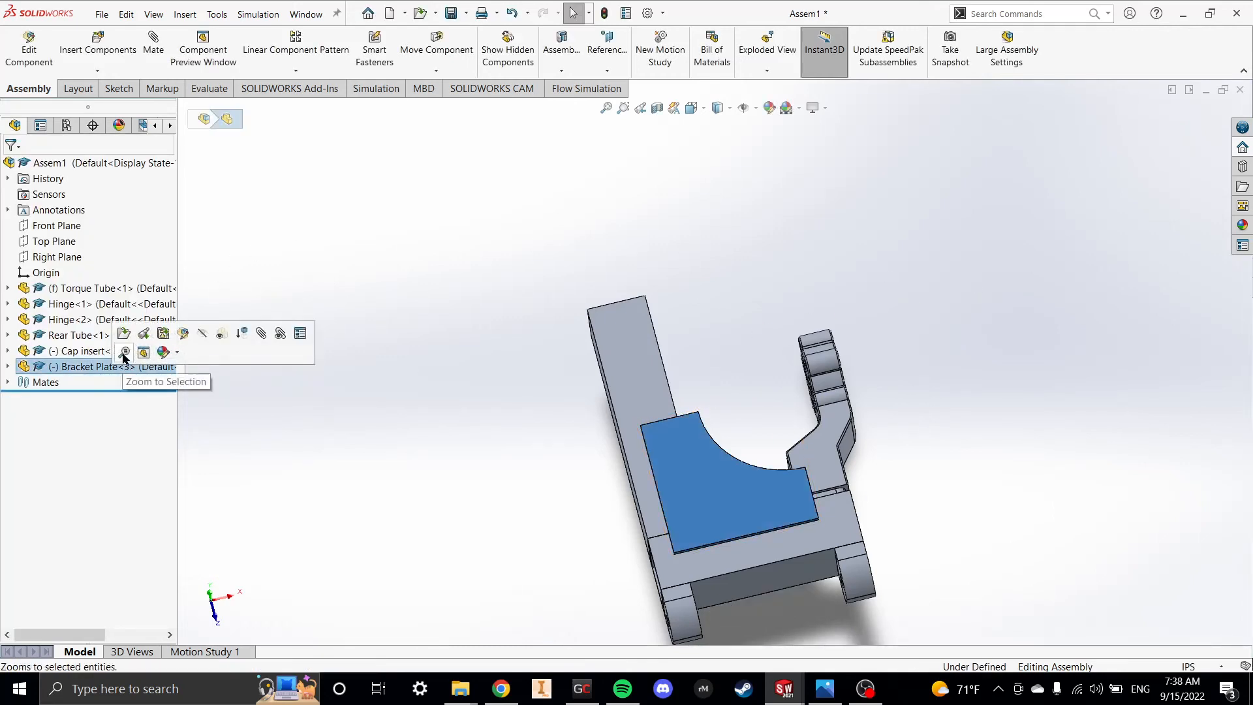
pyautogui.hotkey('ctrl', 'c')
pyautogui.hotkey('ctrl', 'v')
pyautogui.click(500, 452)
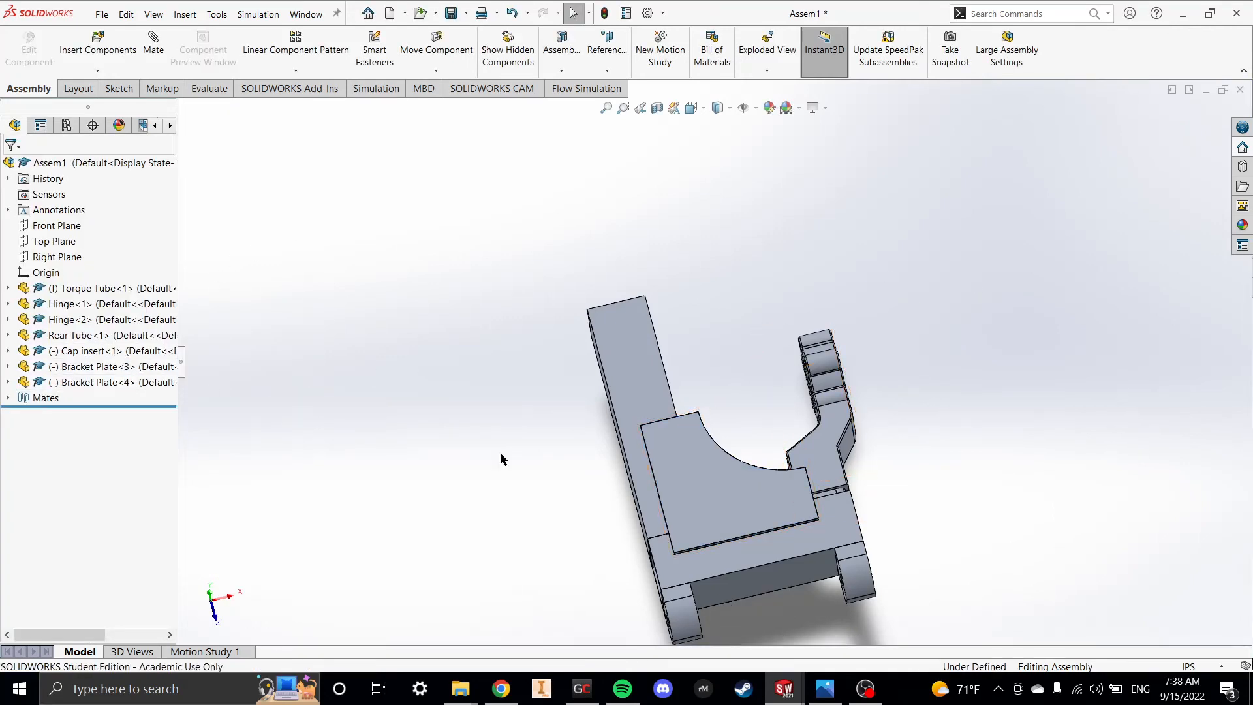
pyautogui.moveTo(669, 491); pyautogui.dragTo(337, 426)
# - Mate the lower straight edge of the bracket plate over the tubes coincident with the rear tube's upper hinge-side edge
pyautogui.moveTo(725, 525); pyautogui.dragTo(725, 495, button='middle')
pyautogui.scroll(-5, 712, 507)
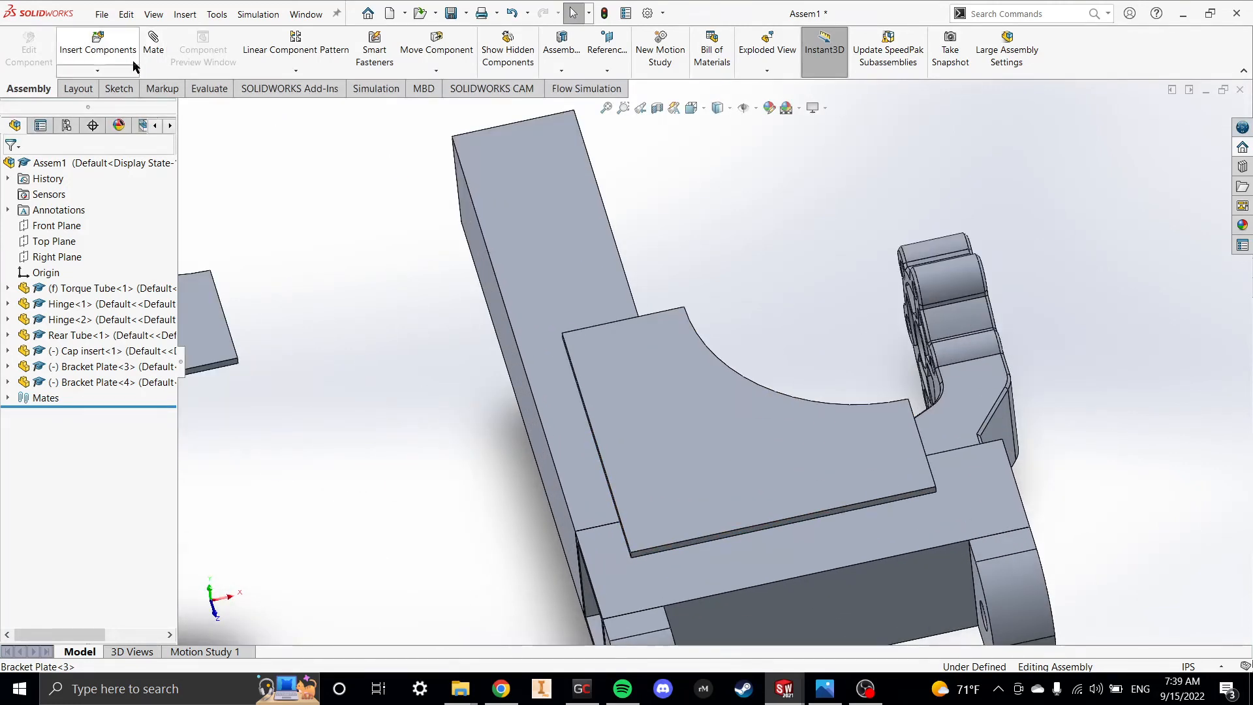
pyautogui.click(153, 47)
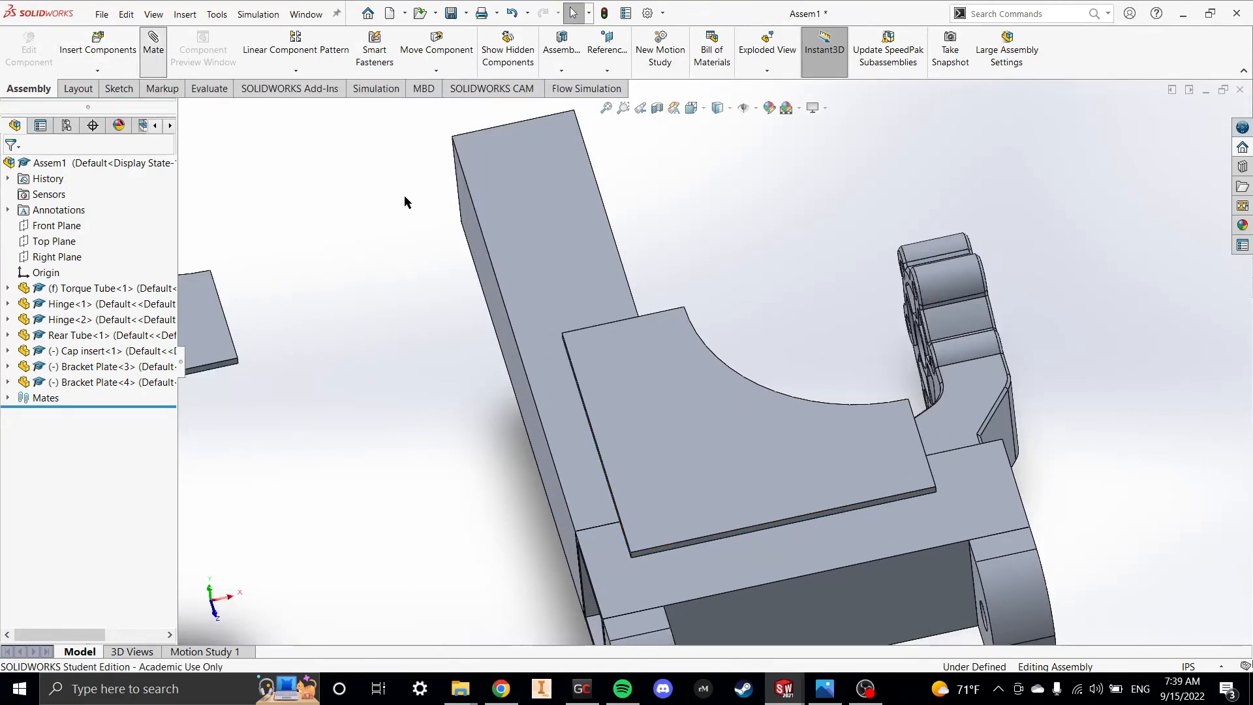
pyautogui.click(761, 527)
pyautogui.click(716, 593)
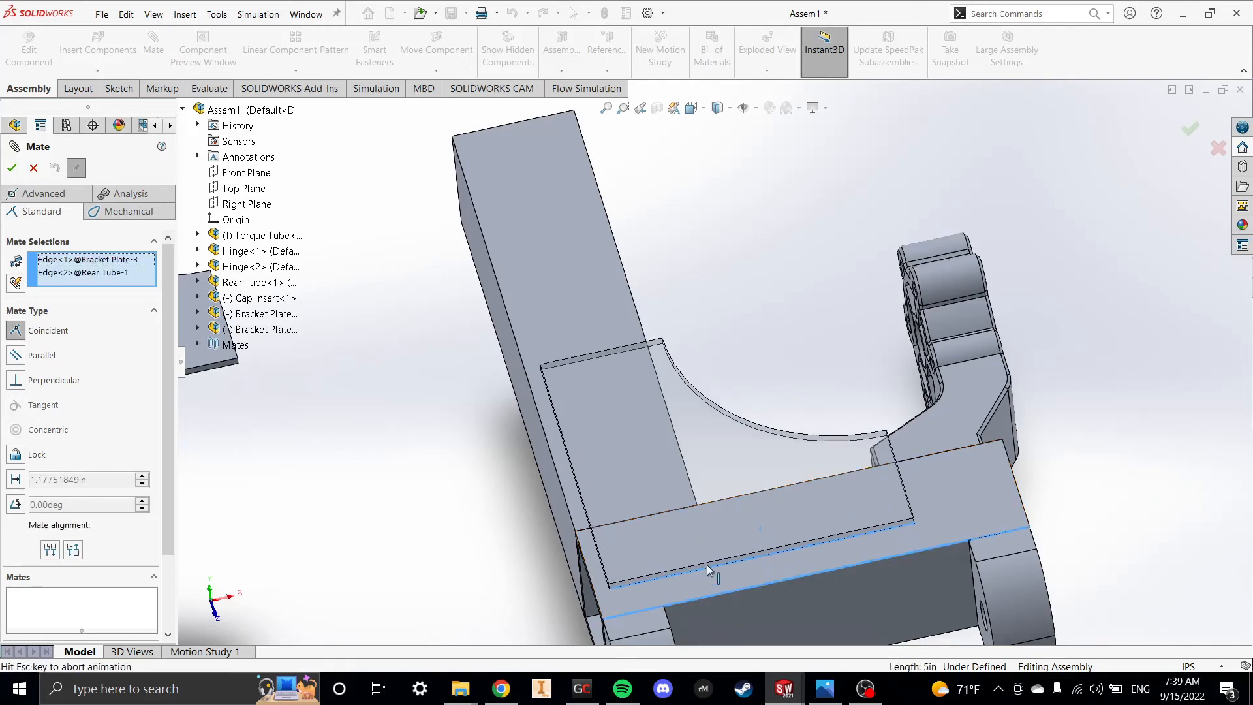
pyautogui.click(12, 168)
# - Mate the same plate's thin side face coincident with the torque tube's outer side face and finish mating
pyautogui.moveTo(545, 450); pyautogui.dragTo(605, 389, button='middle')
pyautogui.scroll(-5, 552, 461)
pyautogui.click(552, 462)
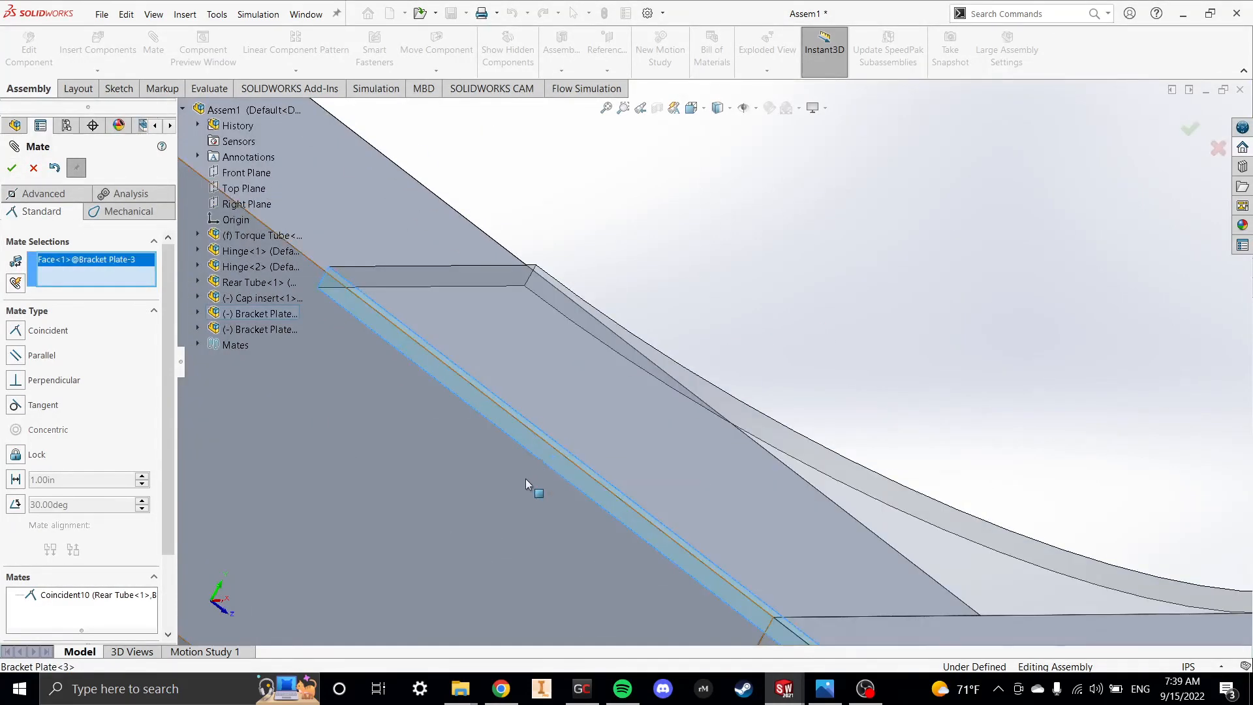
pyautogui.click(536, 493)
pyautogui.scroll(3, 563, 499)
pyautogui.moveTo(625, 488); pyautogui.dragTo(555, 509, button='middle')
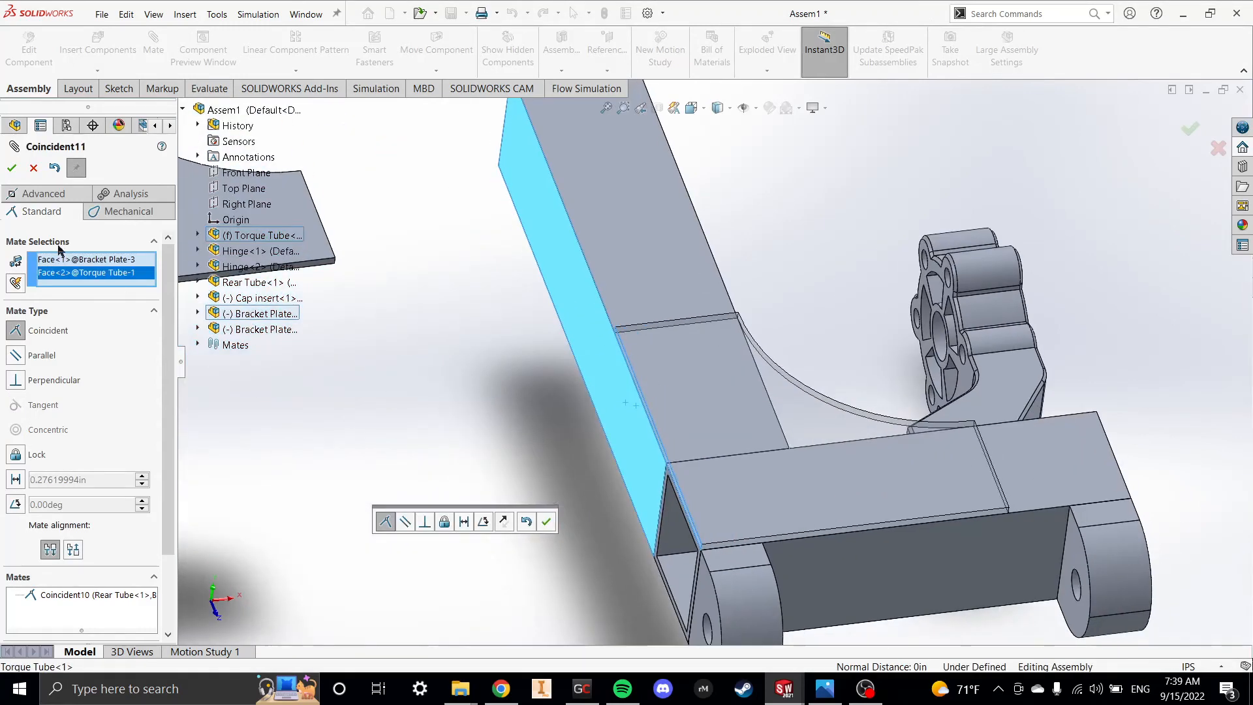
pyautogui.click(12, 169)
pyautogui.click(11, 169)
# - Swing the bracket plate away from the tubes and mate its large flat face coincident with the rear tube's upper face
pyautogui.moveTo(808, 464); pyautogui.dragTo(902, 402)
pyautogui.moveTo(902, 403); pyautogui.dragTo(848, 373, button='middle')
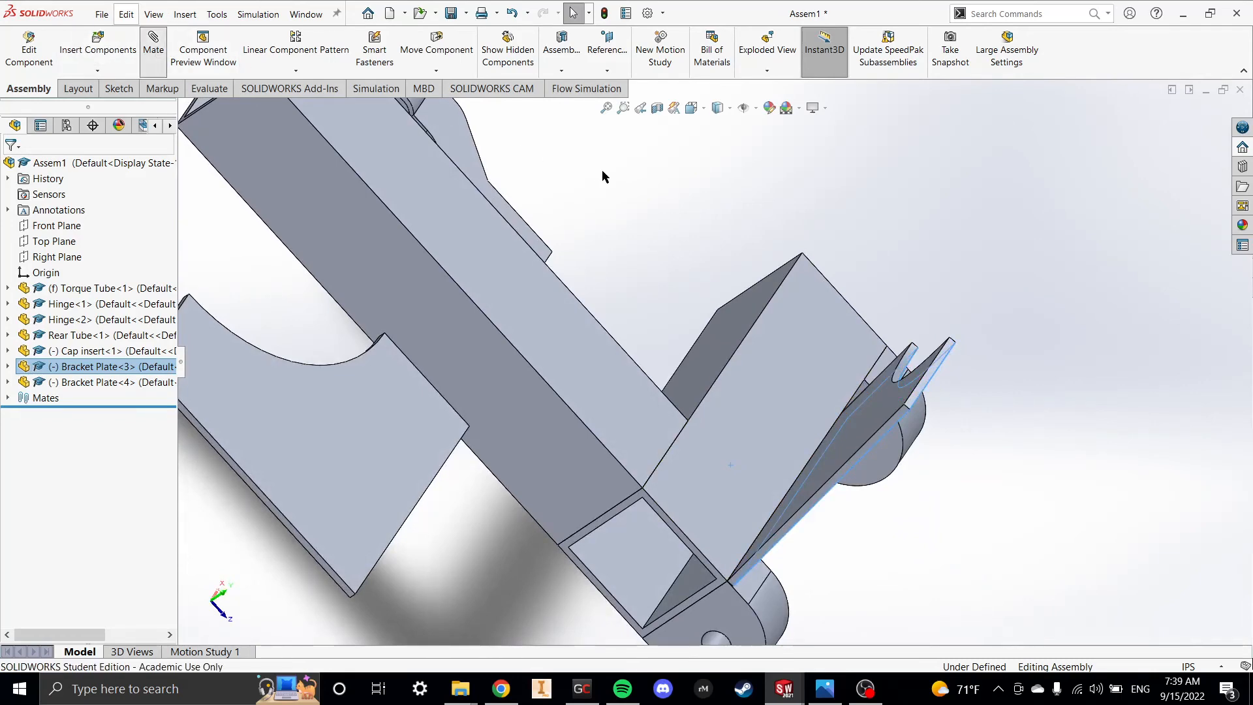
pyautogui.moveTo(838, 399); pyautogui.dragTo(883, 374, button='middle')
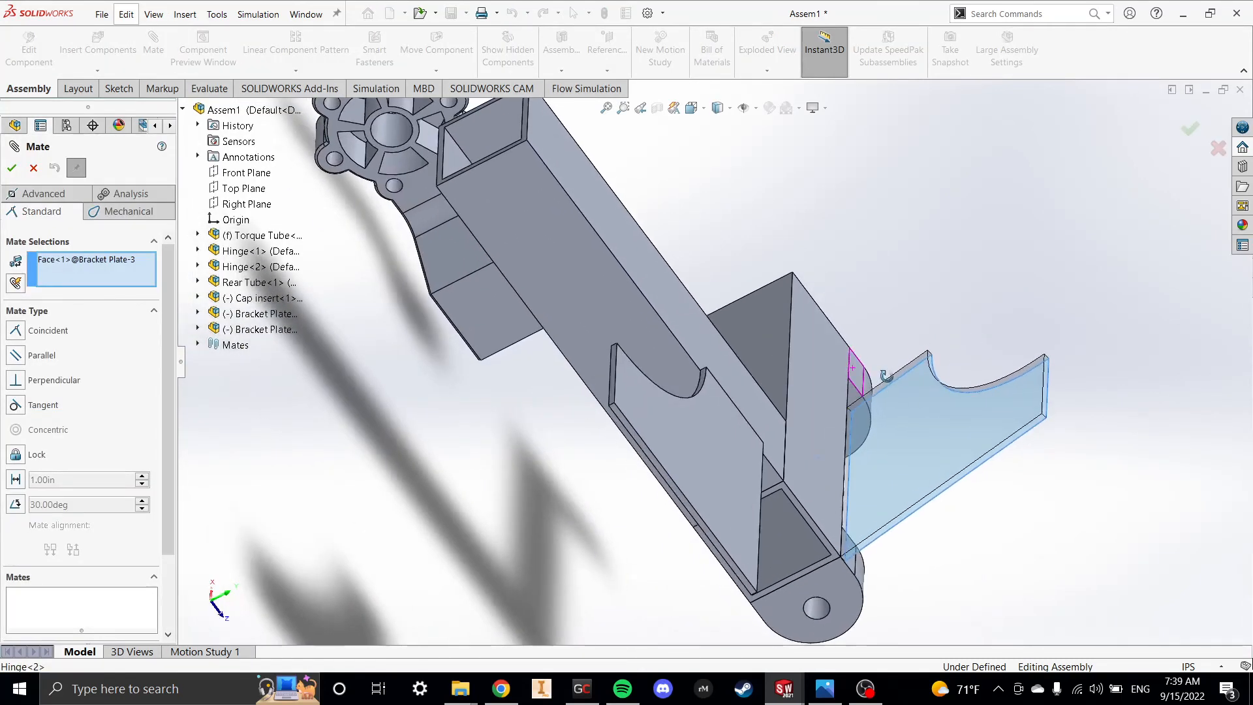
pyautogui.press('Escape')
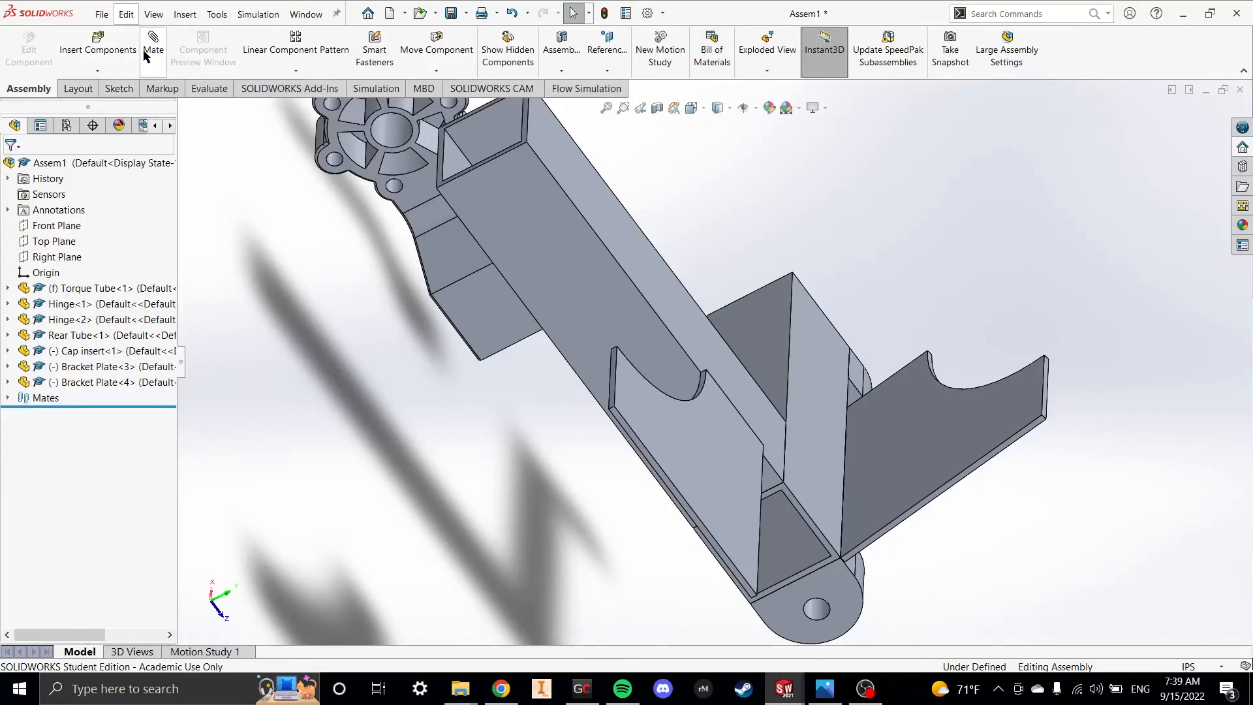
pyautogui.click(903, 441)
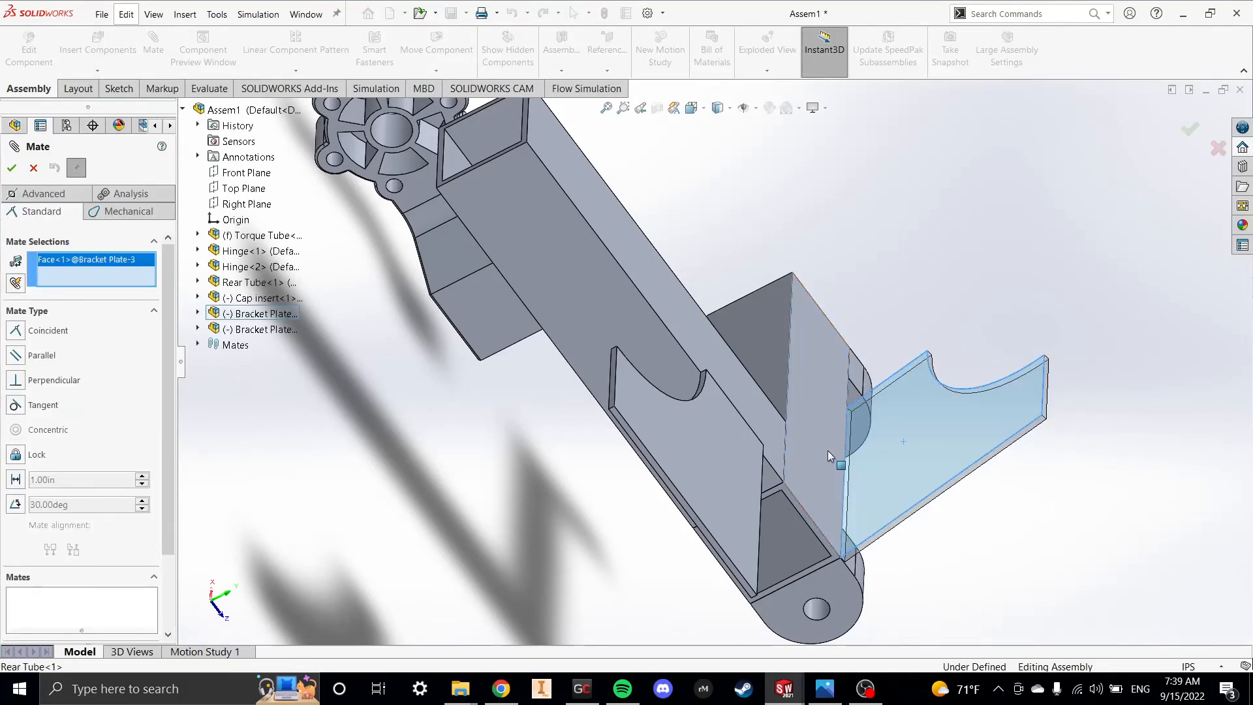
pyautogui.click(829, 450)
pyautogui.click(11, 167)
pyautogui.click(11, 167)
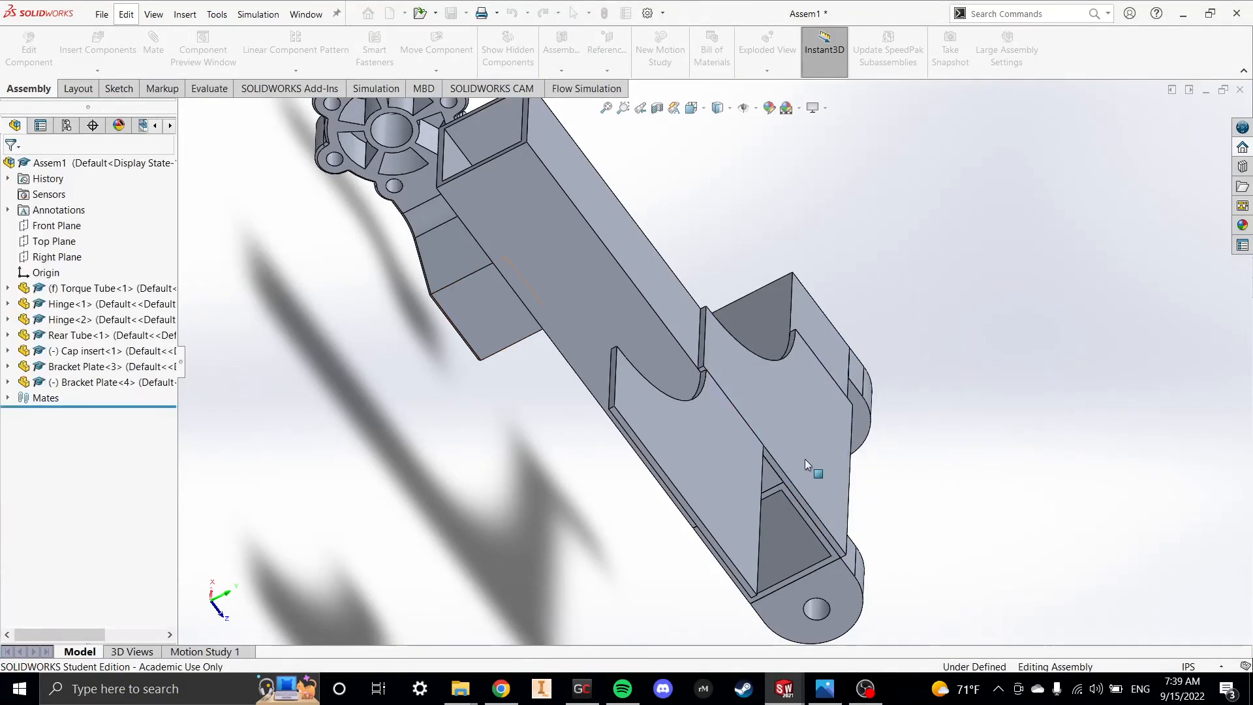
# - Mate the second bracket plate's large flat face coincident with the rear tube's underside
pyautogui.click(775, 408)
pyautogui.moveTo(767, 408); pyautogui.dragTo(625, 277, button='middle')
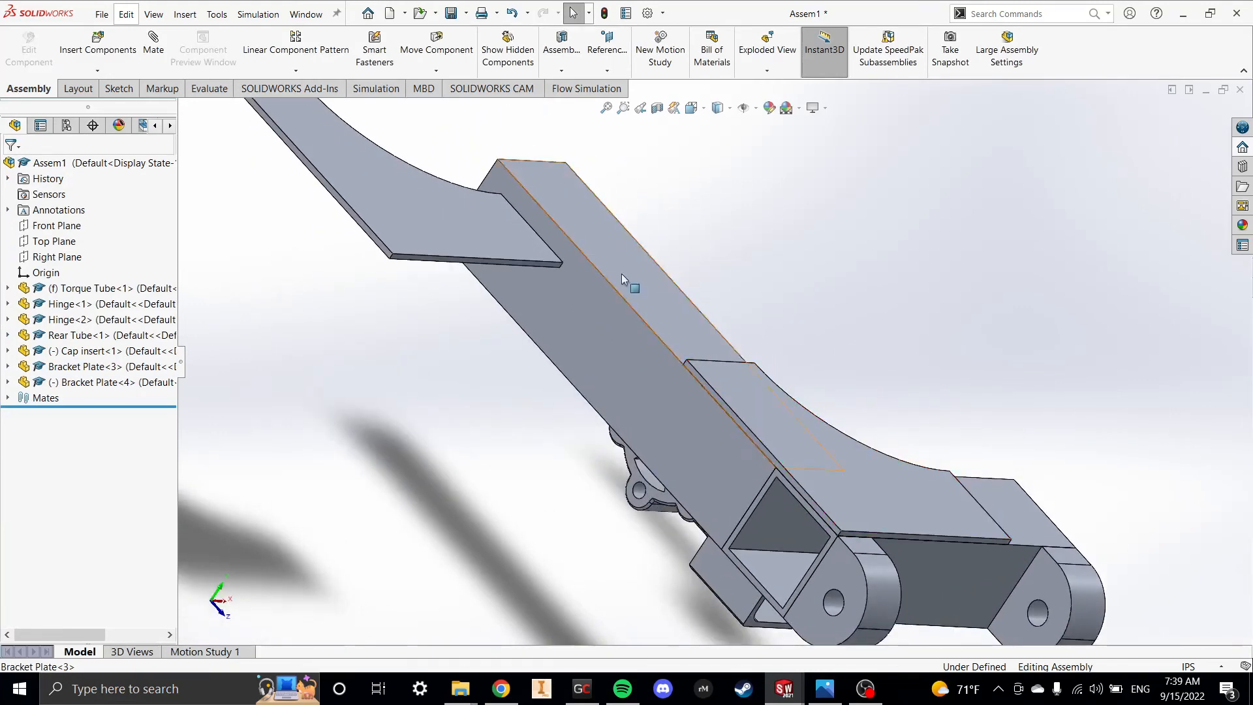
pyautogui.click(407, 209)
pyautogui.moveTo(721, 456); pyautogui.dragTo(730, 289, button='middle')
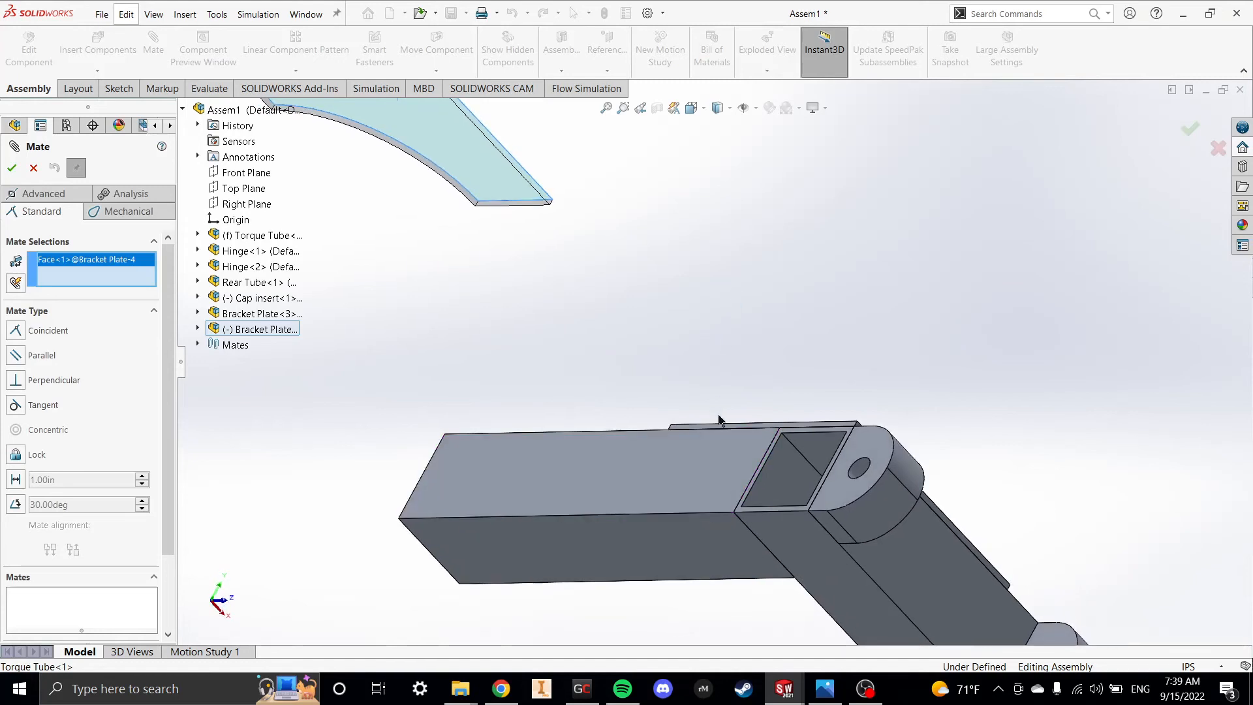
pyautogui.click(778, 532)
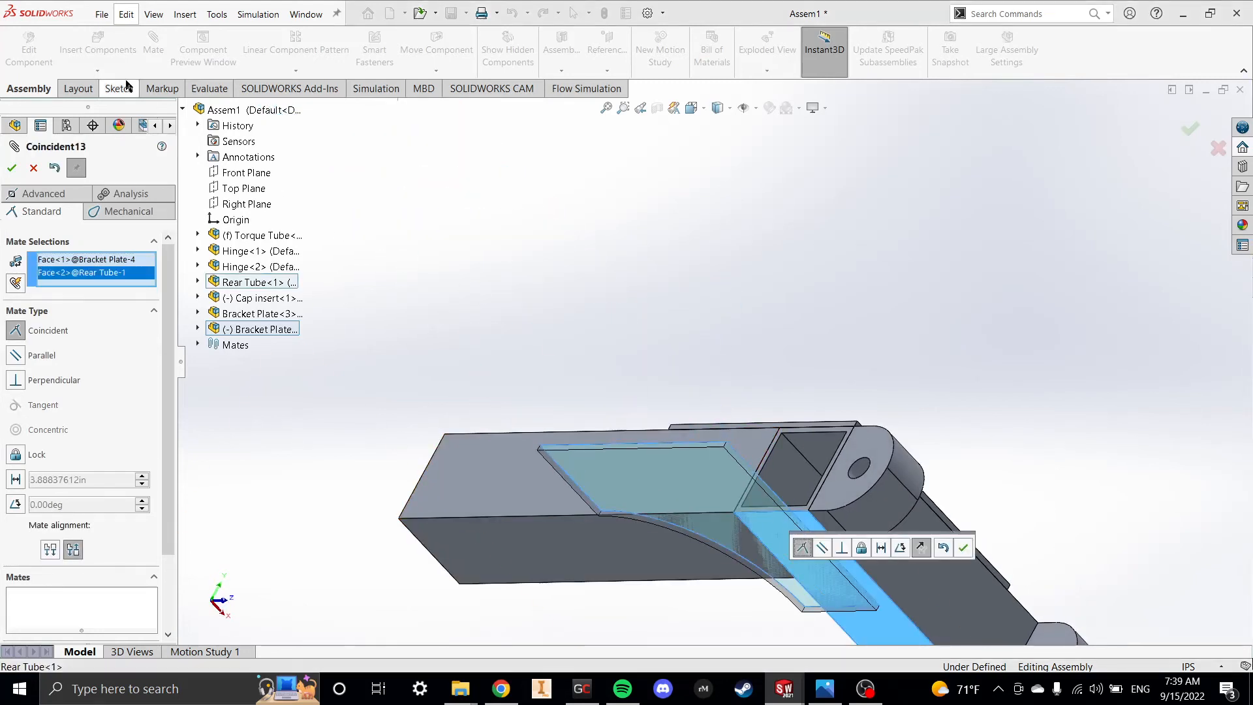
pyautogui.click(10, 166)
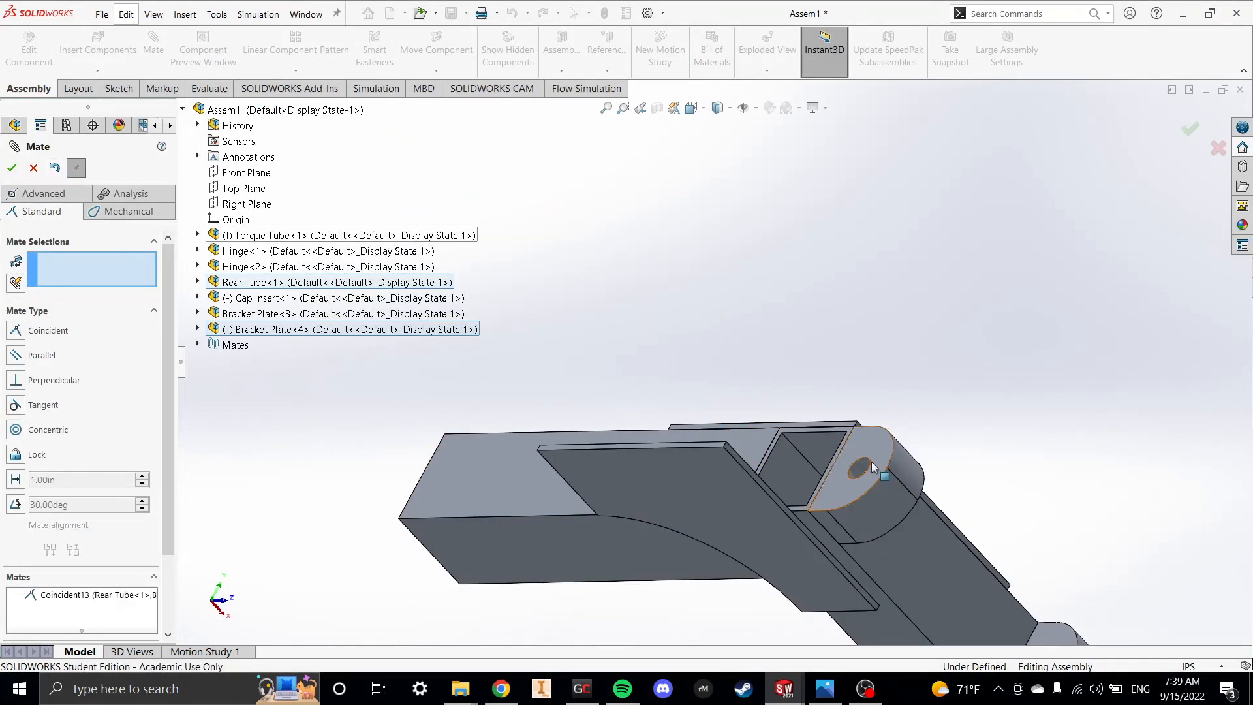
# - Mate the second bracket plate's straight edge coincident with the rear tube's lower hinge-side edge
pyautogui.moveTo(731, 391); pyautogui.dragTo(755, 465, button='middle')
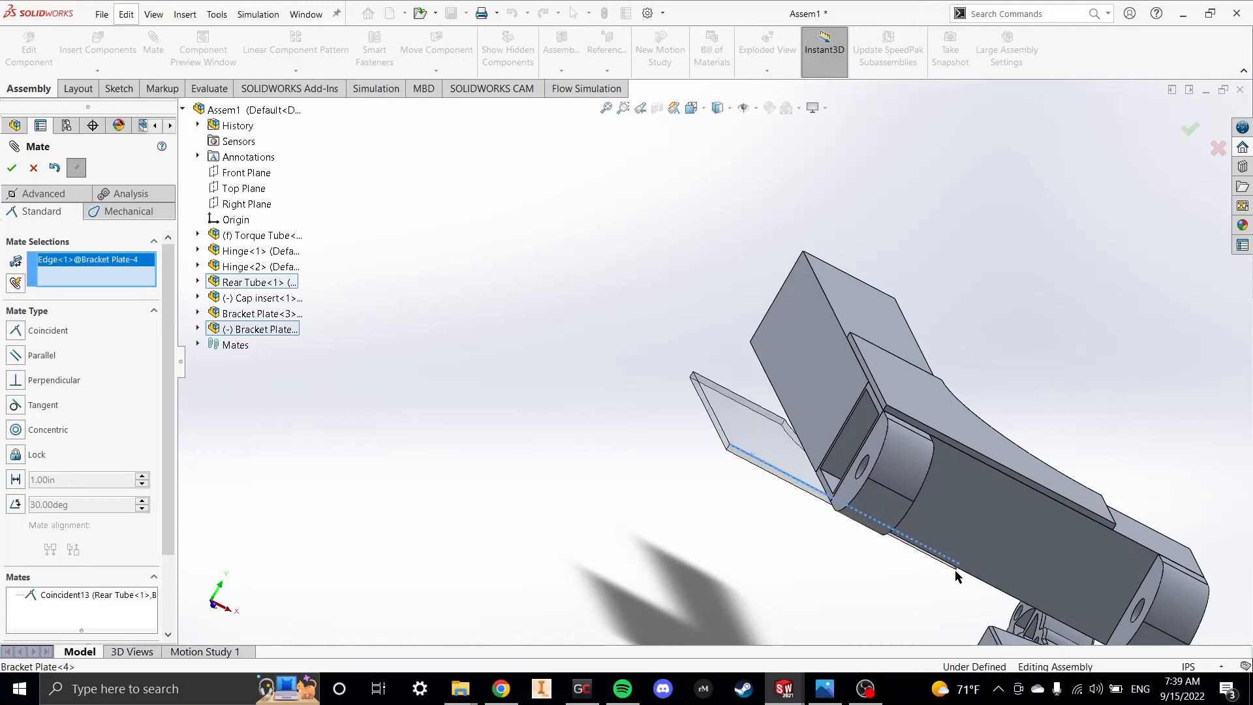
pyautogui.click(989, 586)
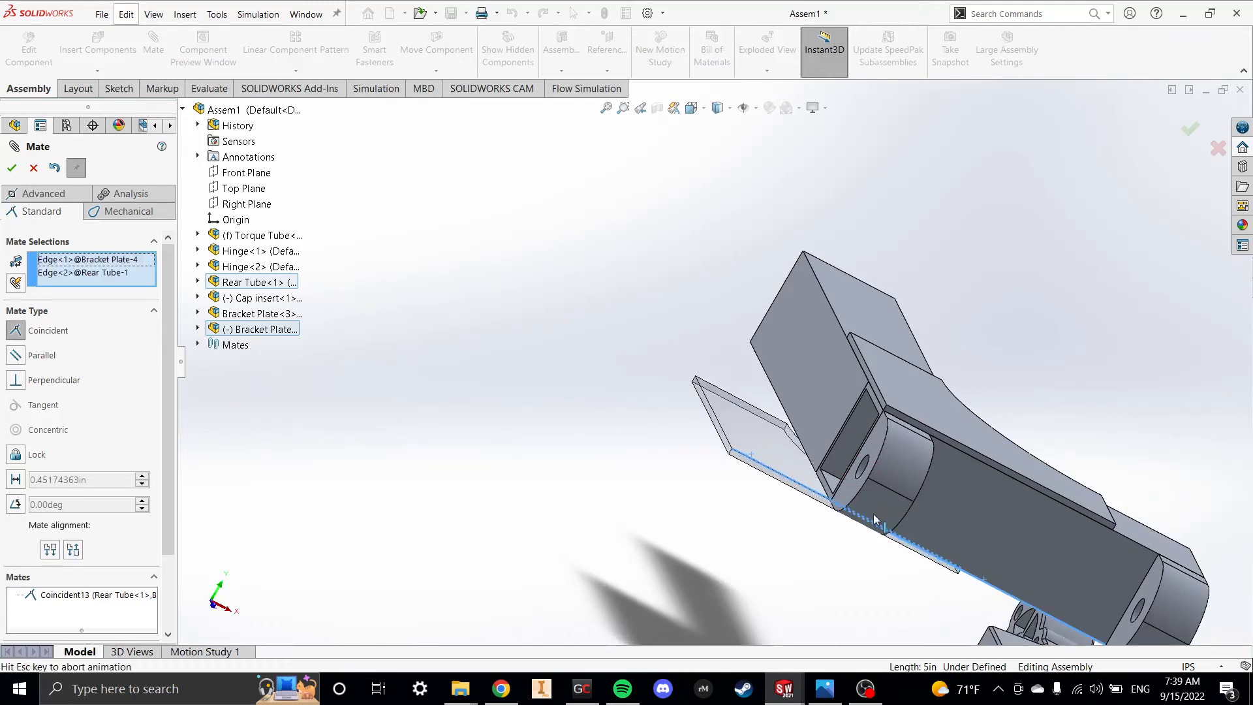
pyautogui.click(12, 168)
# - Mate the second bracket plate's other straight edge coincident with the torque tube's outer side face and leave the Mate command
pyautogui.click(723, 428)
pyautogui.moveTo(724, 431); pyautogui.dragTo(829, 434, button='middle')
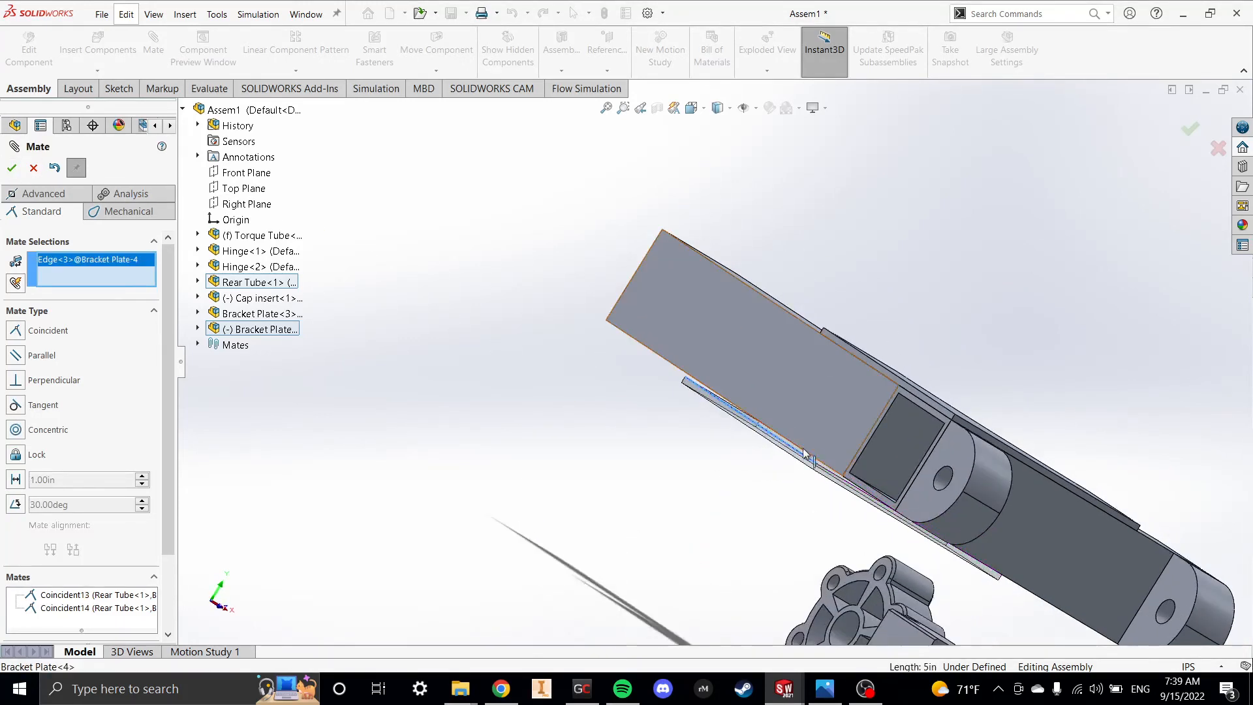
pyautogui.click(832, 426)
pyautogui.click(12, 168)
pyautogui.moveTo(890, 373)
pyautogui.mouseDown(button='middle')
pyautogui.moveTo(926, 356)
pyautogui.moveTo(908, 362)
pyautogui.mouseUp(button='middle')
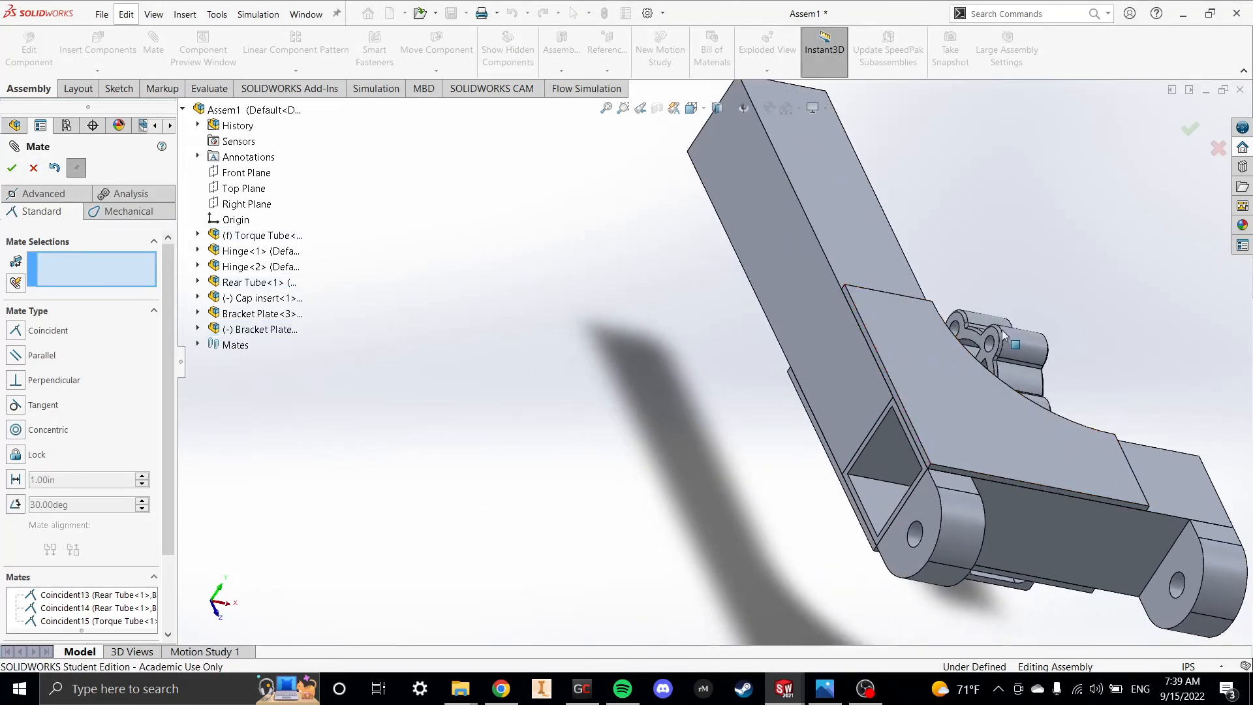
pyautogui.click(831, 462)
pyautogui.press('Escape')
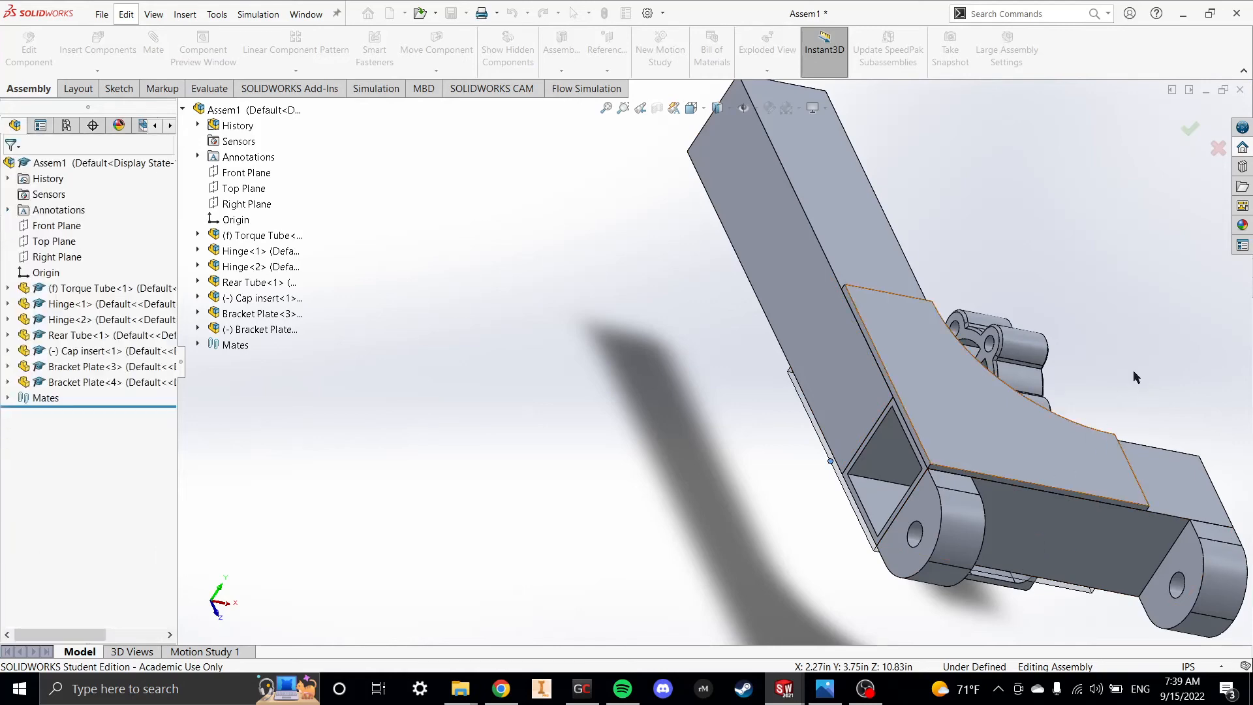
# - Mate an outer face of the cap insert's square end coincident with an inner wall face of the torque tube
pyautogui.moveTo(1132, 370); pyautogui.dragTo(1062, 354, button='middle')
pyautogui.scroll(5, 1037, 372)
pyautogui.scroll(-3, 1008, 387)
pyautogui.moveTo(911, 387); pyautogui.dragTo(643, 313, button='middle')
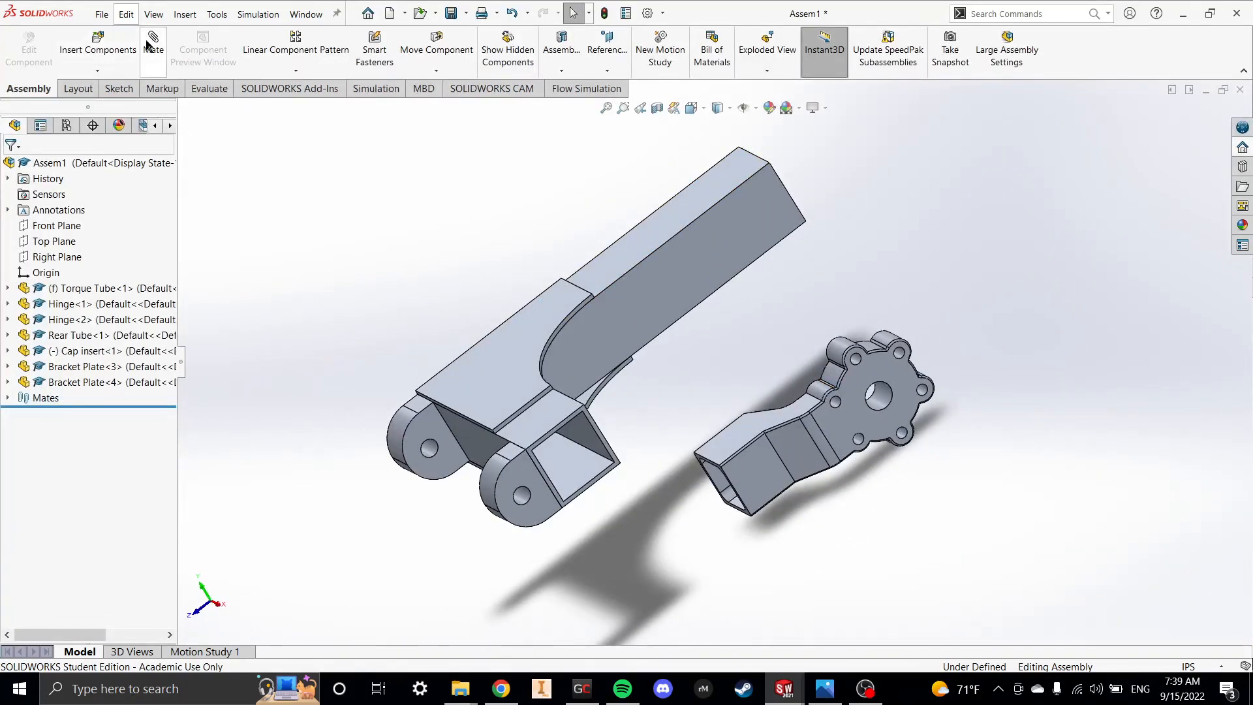
pyautogui.click(765, 479)
pyautogui.scroll(4, 874, 318)
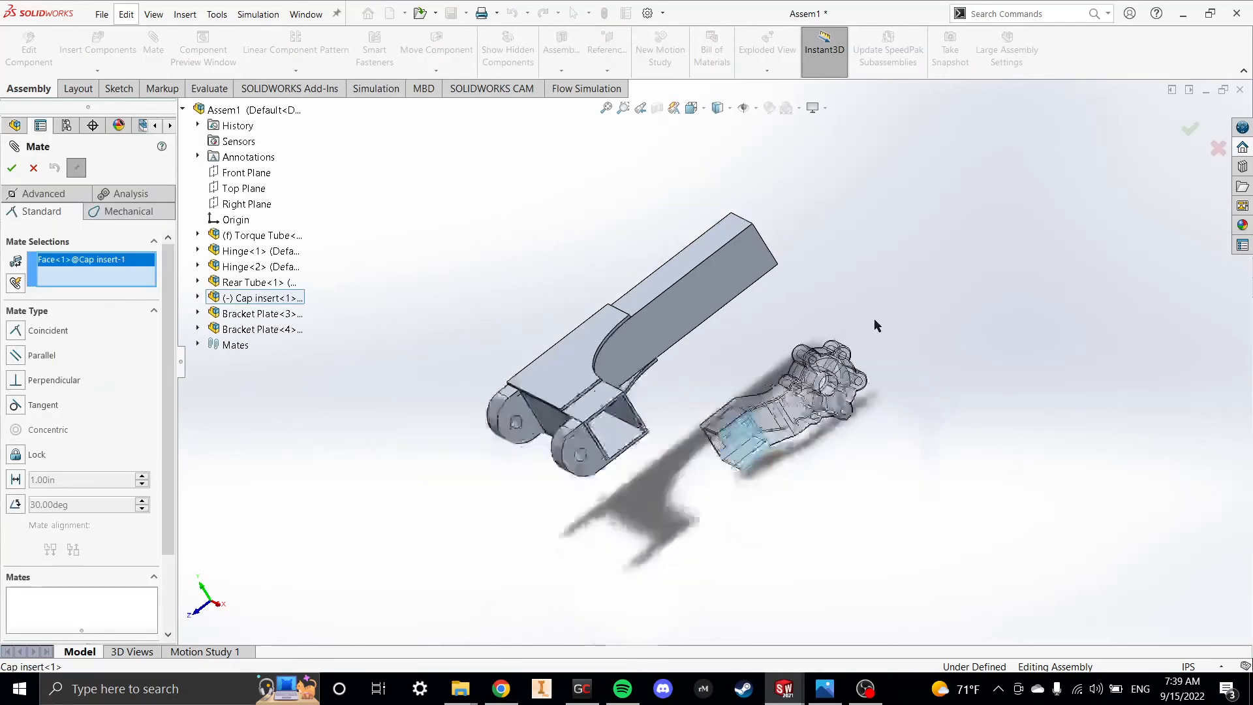
pyautogui.moveTo(875, 319); pyautogui.dragTo(755, 383, button='middle')
pyautogui.scroll(-3, 683, 334)
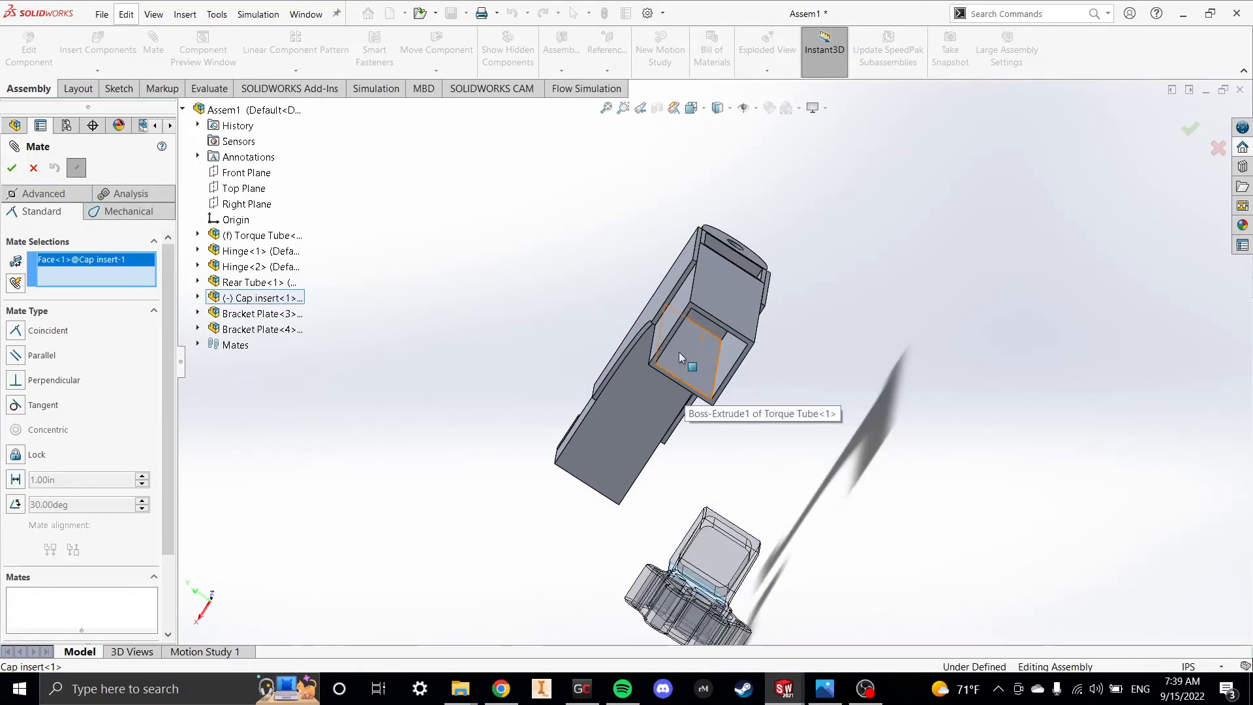
pyautogui.click(680, 359)
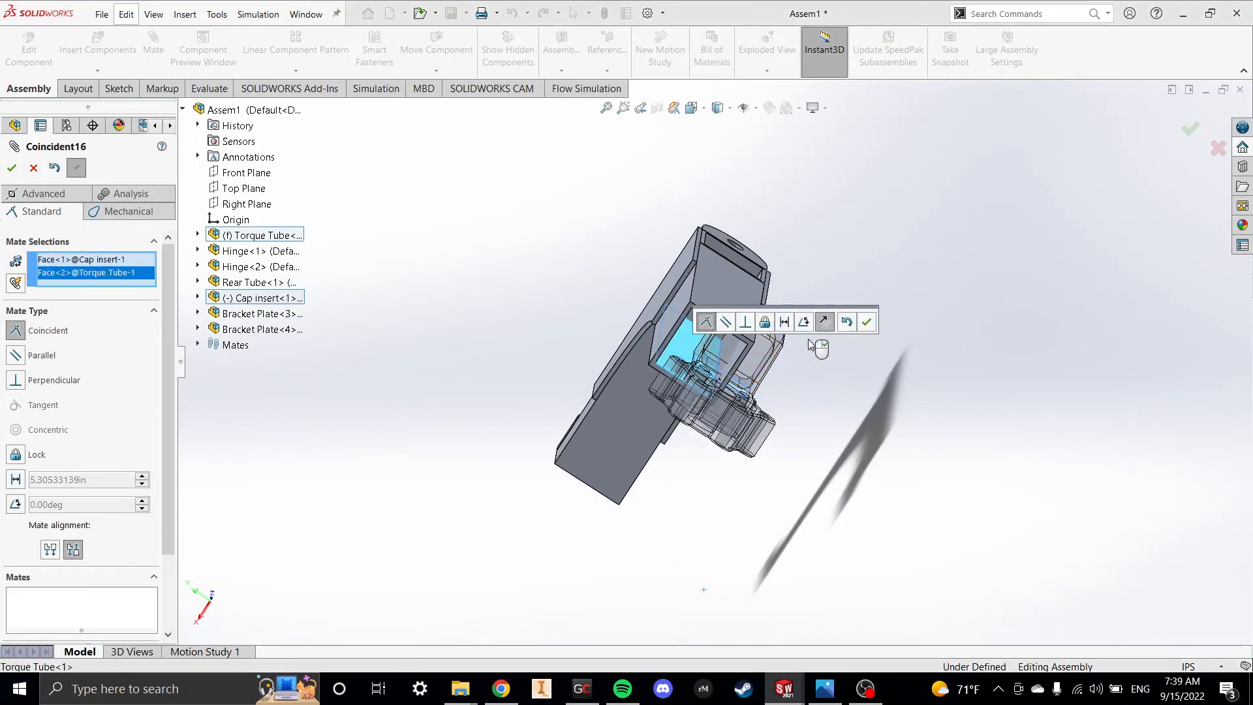
pyautogui.click(11, 168)
# - Mate an adjacent outer face of the cap insert coincident with the neighbouring inner wall face of the torque tube
pyautogui.moveTo(790, 431); pyautogui.dragTo(653, 311, button='middle')
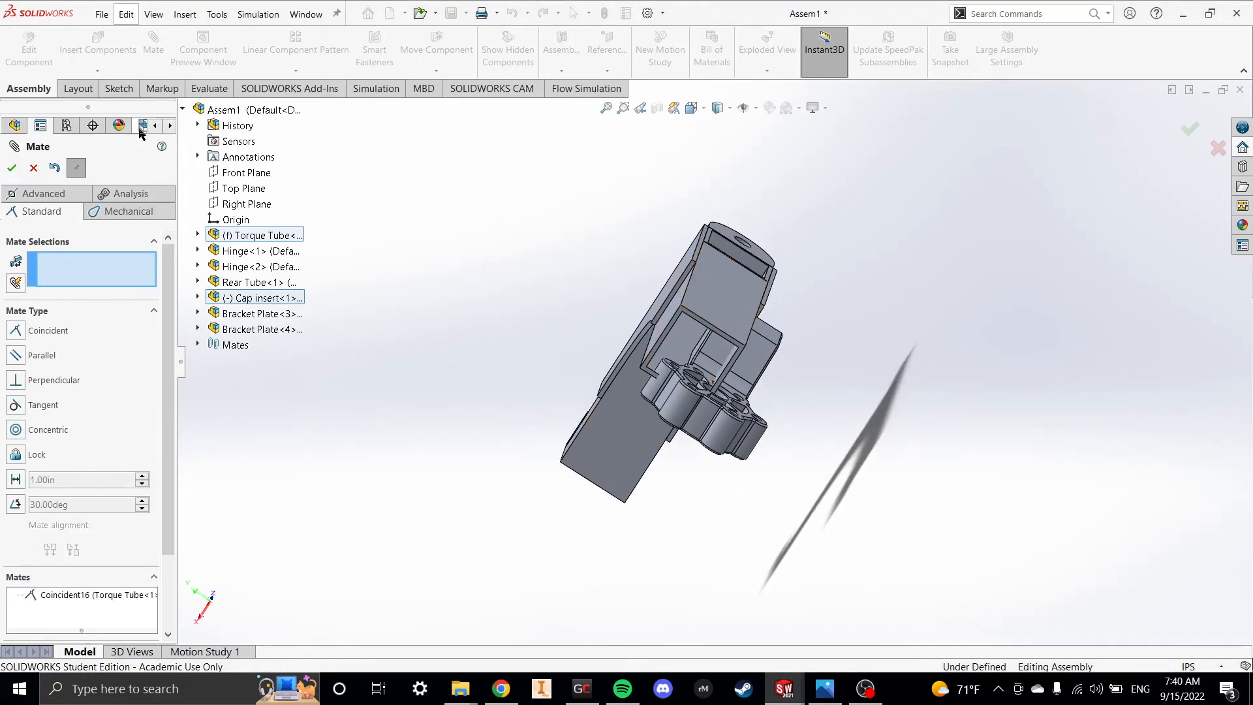
pyautogui.scroll(-3, 806, 324)
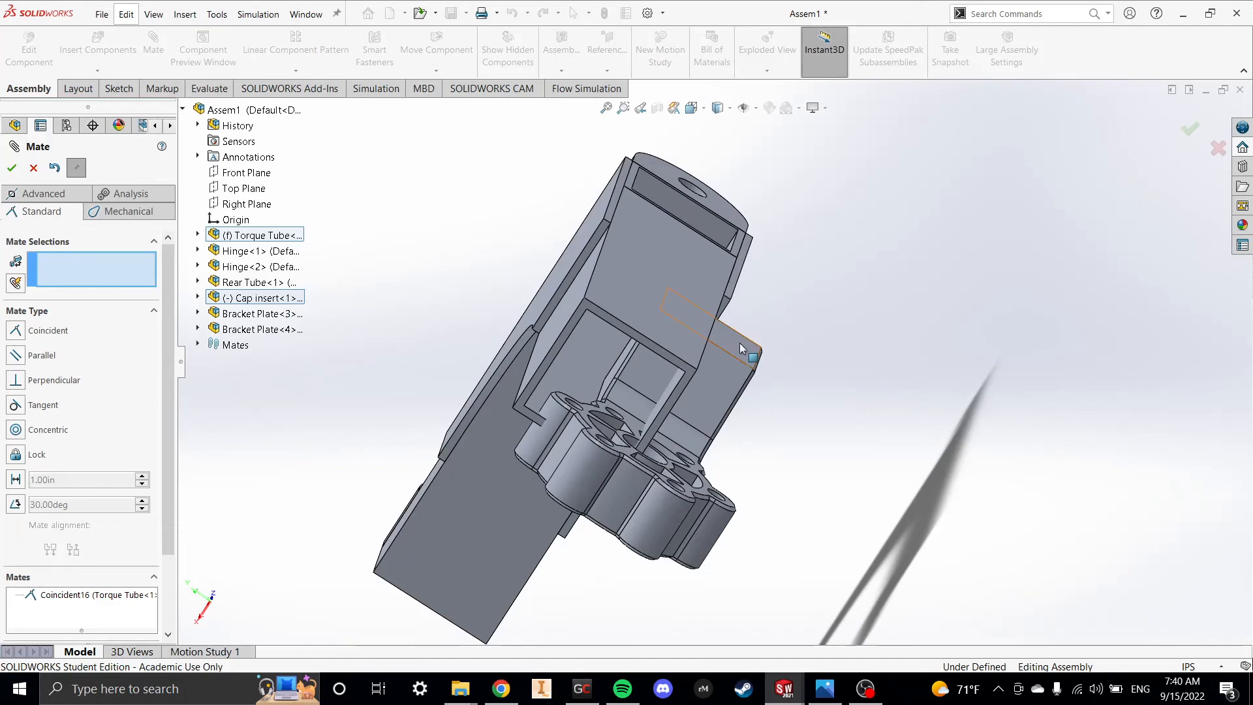
pyautogui.moveTo(739, 343); pyautogui.dragTo(554, 306, button='middle')
pyautogui.click(624, 366)
pyautogui.click(559, 307)
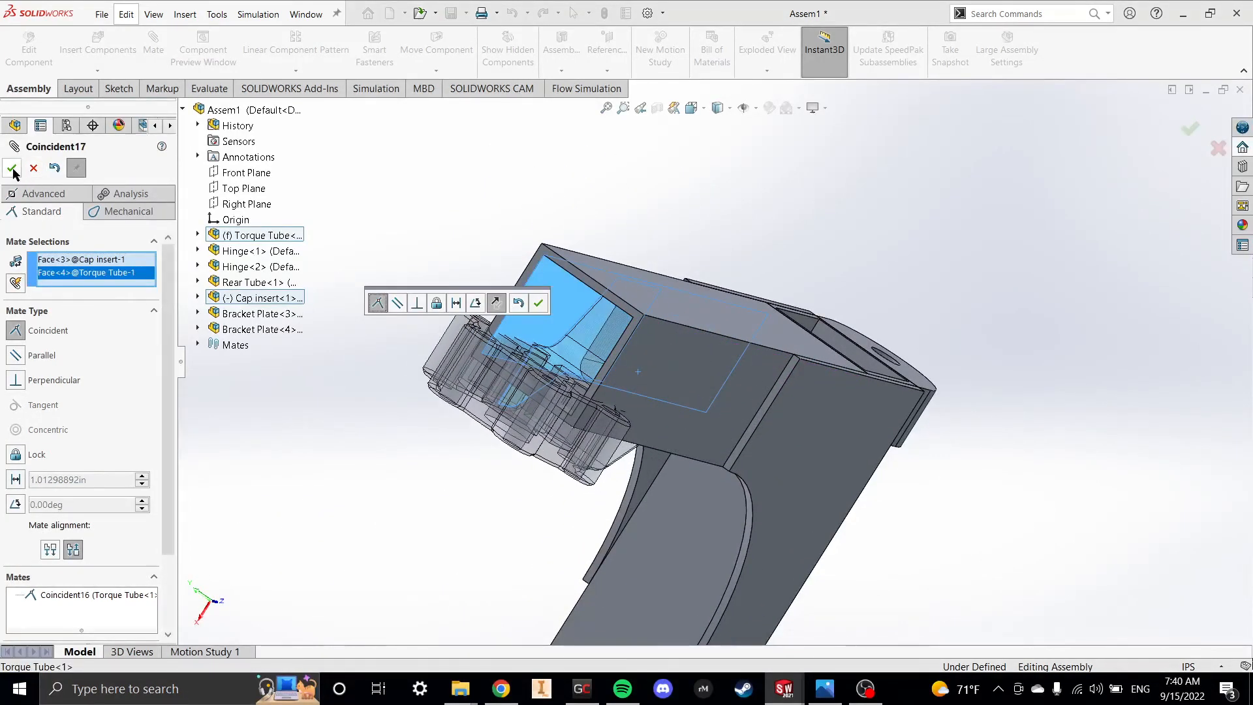
pyautogui.click(12, 168)
# - Leave the Mate command and slide the cap insert along the torque tube until its flange sits beyond the tube's free end
pyautogui.scroll(3, 484, 343)
pyautogui.press('Escape')
pyautogui.moveTo(602, 378); pyautogui.dragTo(881, 364, button='middle')
pyautogui.moveTo(856, 373); pyautogui.dragTo(999, 374)
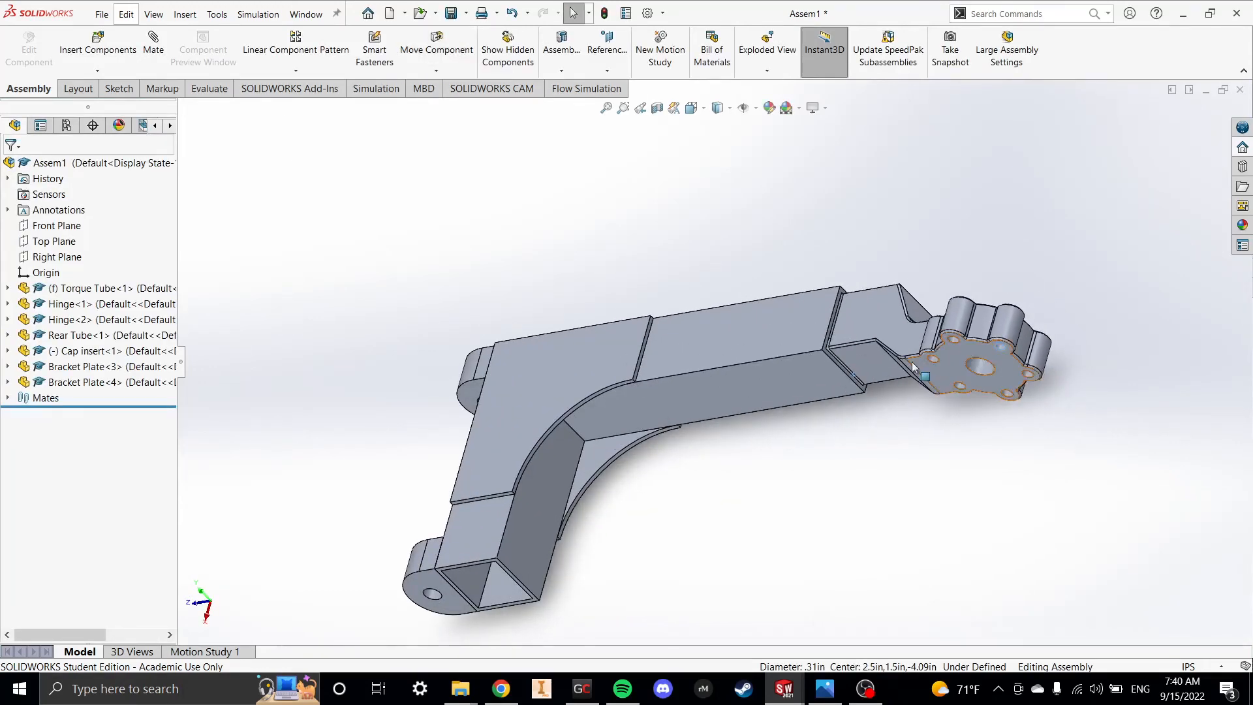
pyautogui.moveTo(910, 361); pyautogui.dragTo(927, 336, button='middle')
pyautogui.scroll(-7, 923, 332)
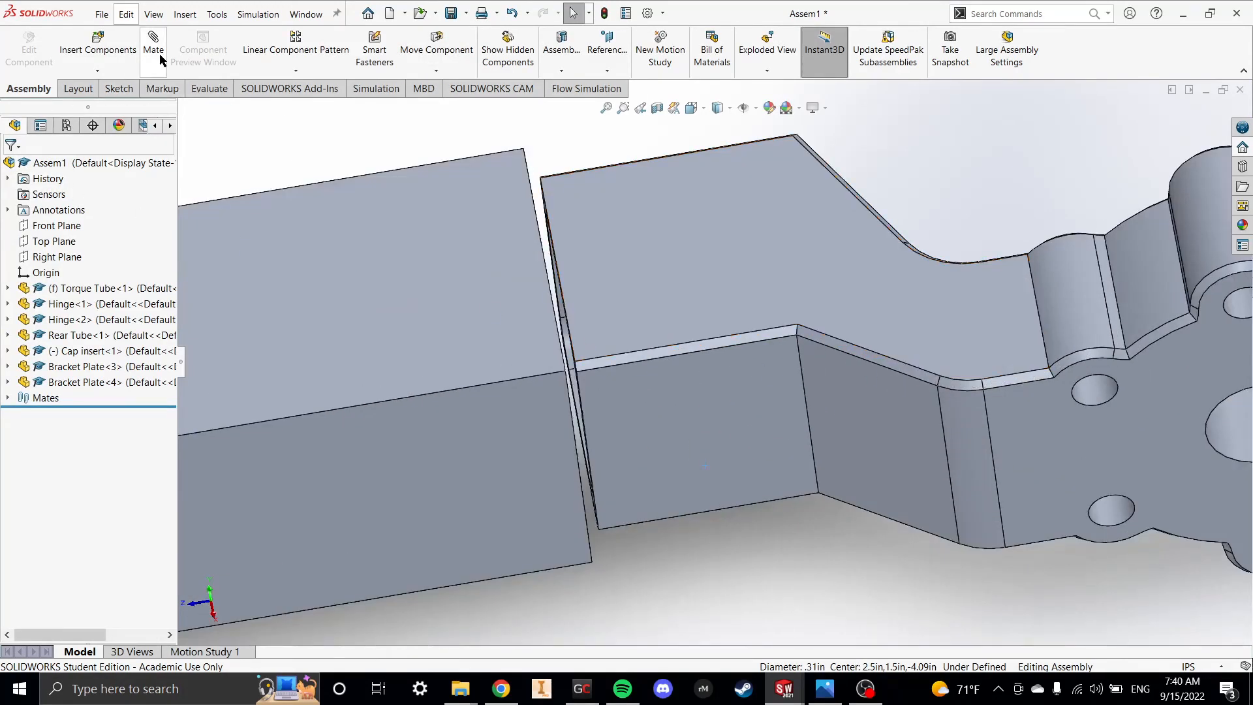
pyautogui.click(806, 406)
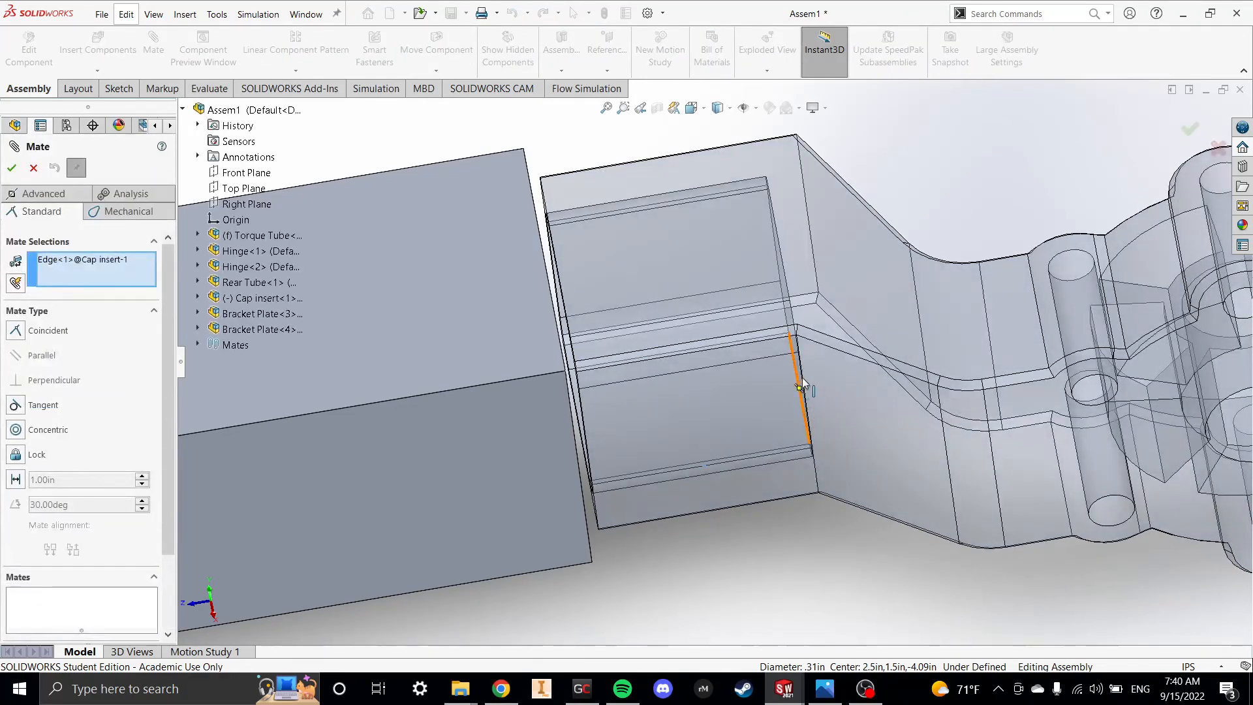
pyautogui.rightClick(767, 428)
pyautogui.click(744, 413)
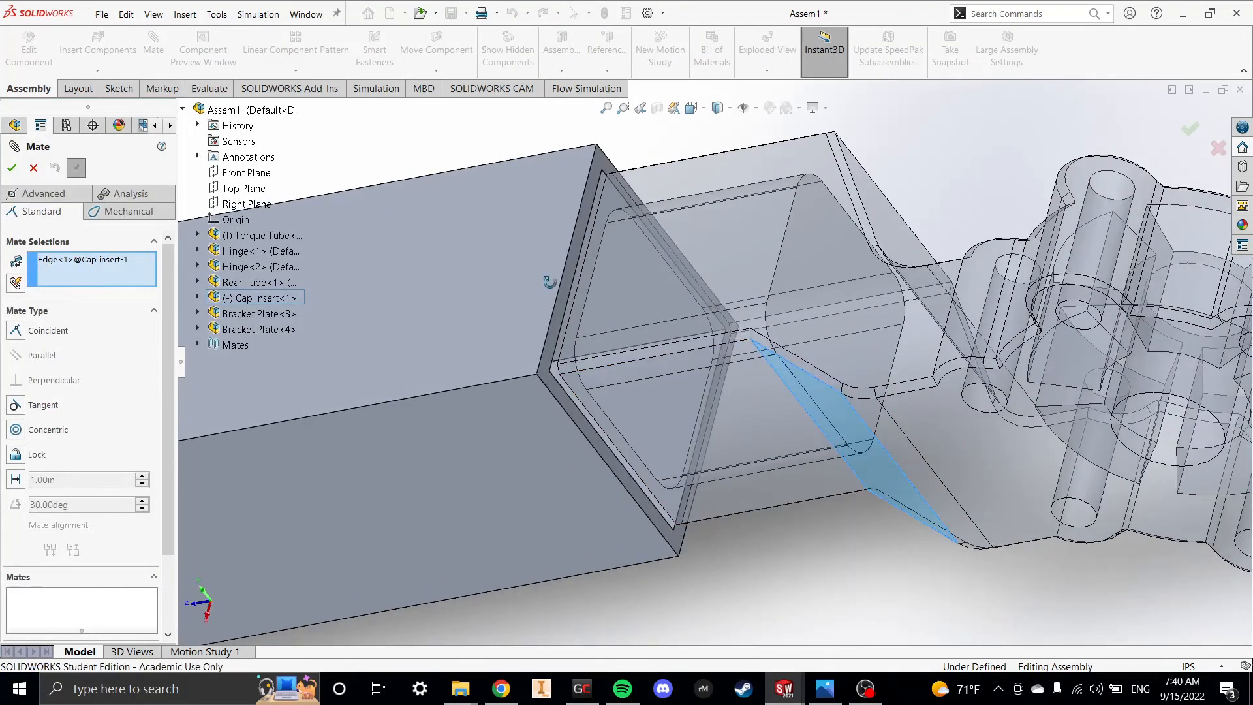
pyautogui.click(34, 168)
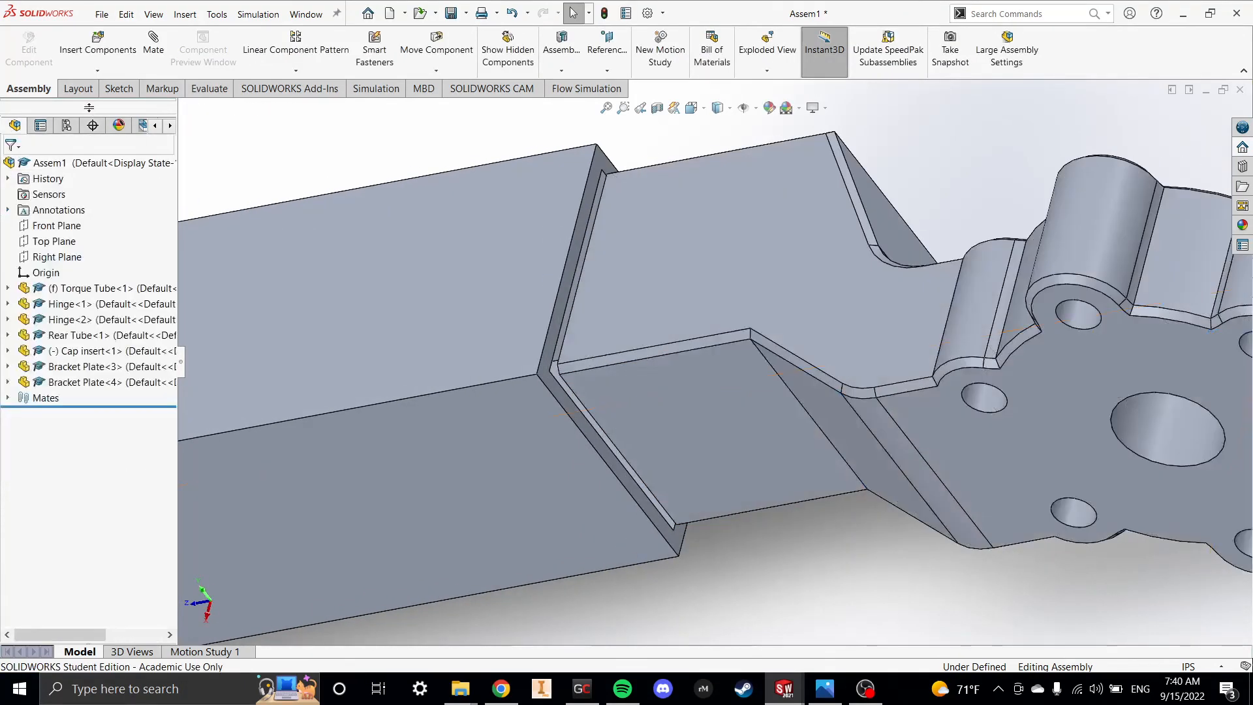
# - Mate the cap insert's edge where its square end meets the angled section coincident with the torque tube's inner end edge and leave Mate
pyautogui.click(765, 362)
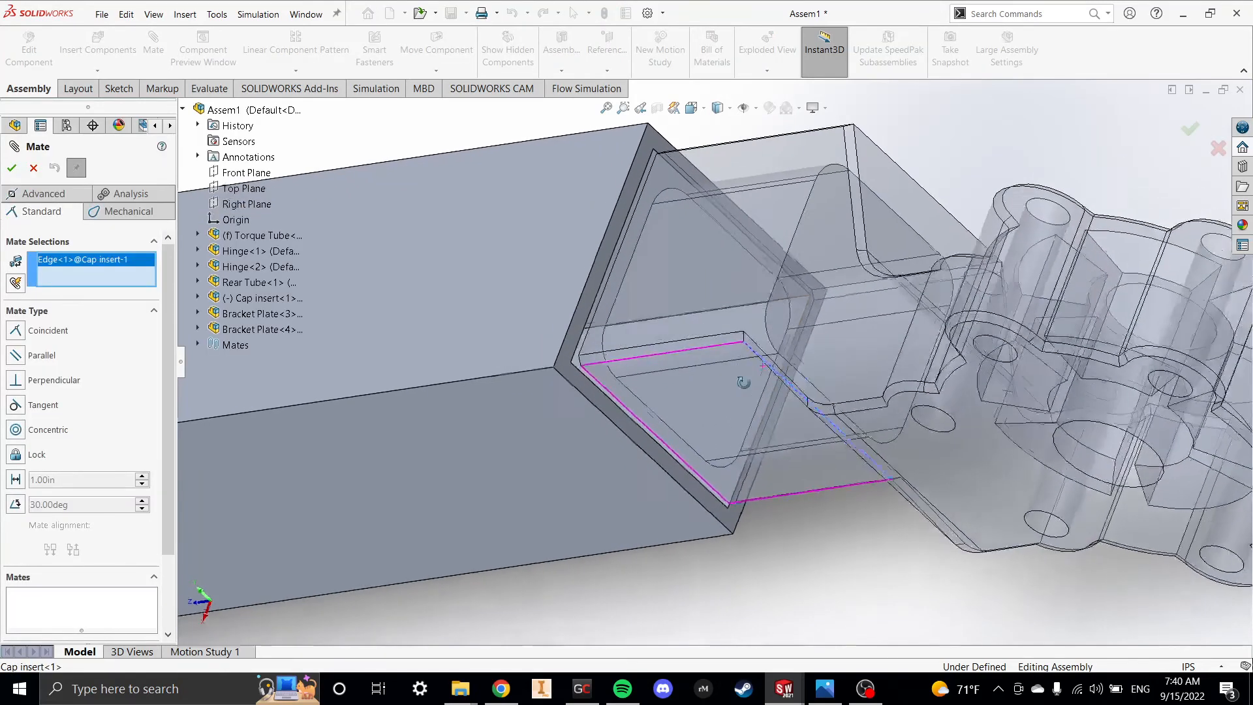
pyautogui.click(616, 405)
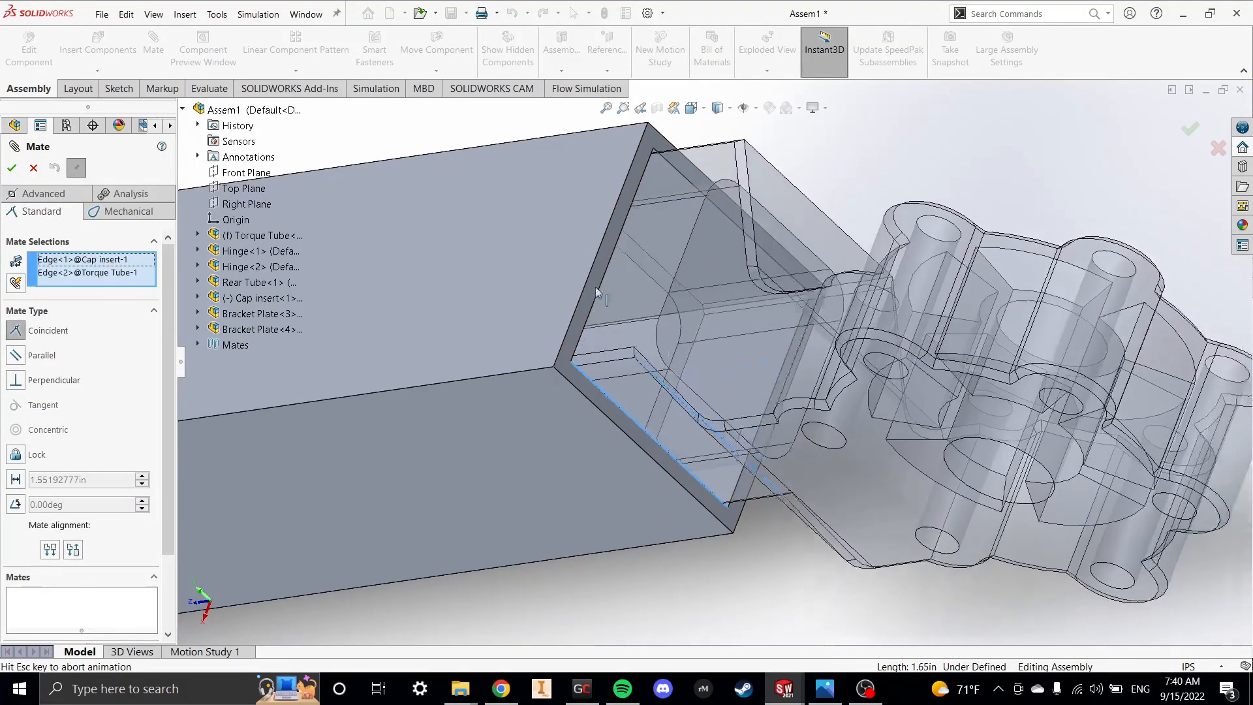
pyautogui.click(6, 172)
pyautogui.scroll(7, 573, 390)
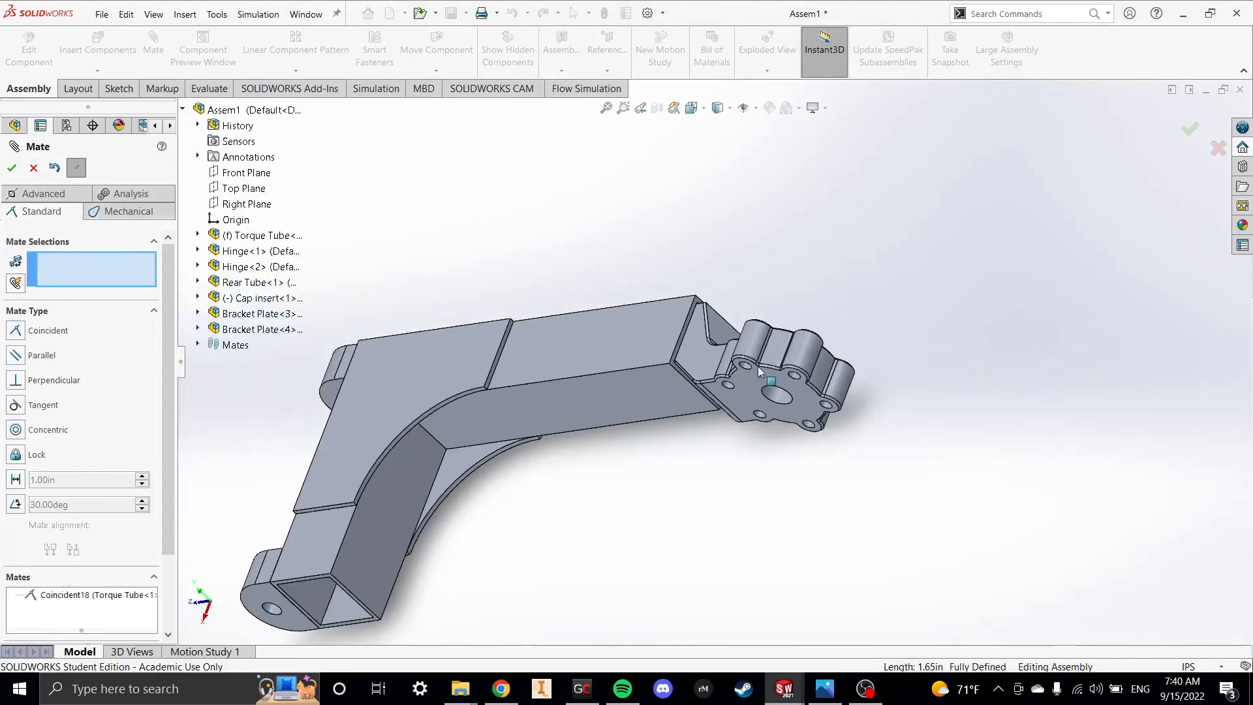
pyautogui.press('Escape')
pyautogui.moveTo(758, 366); pyautogui.dragTo(707, 287)
pyautogui.moveTo(666, 345); pyautogui.dragTo(592, 261, button='middle')
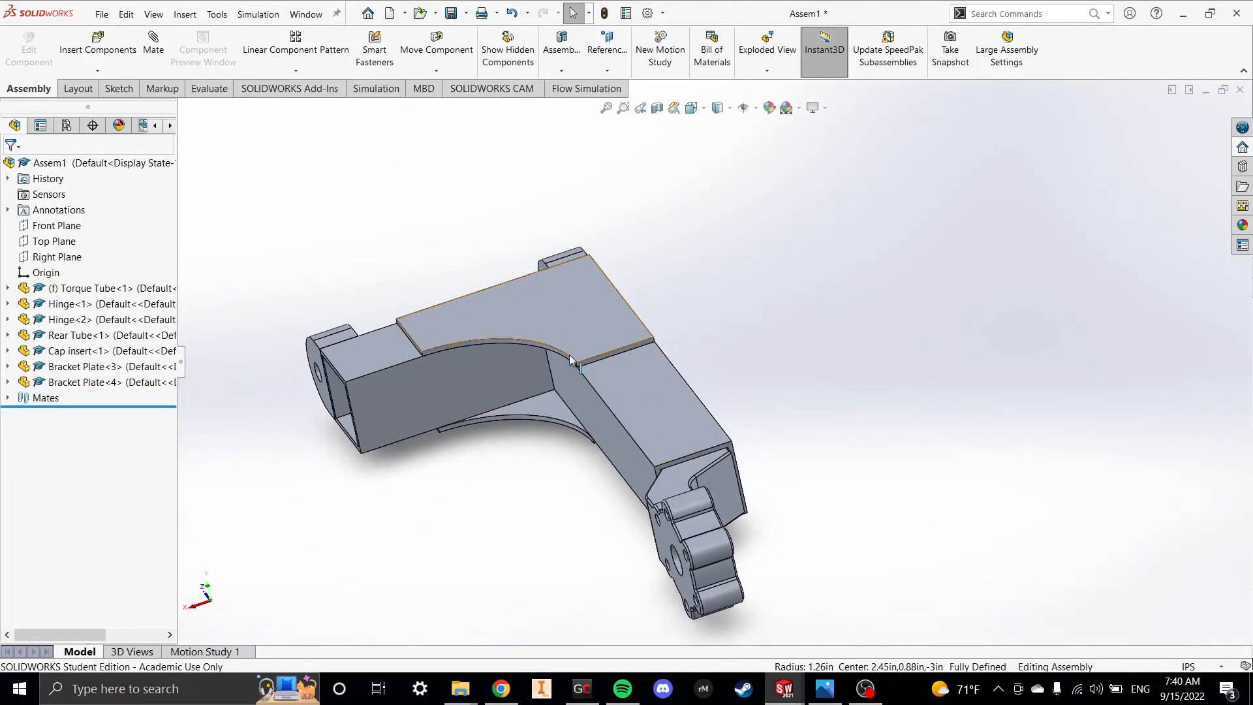
pyautogui.moveTo(569, 359); pyautogui.dragTo(620, 341, button='middle')
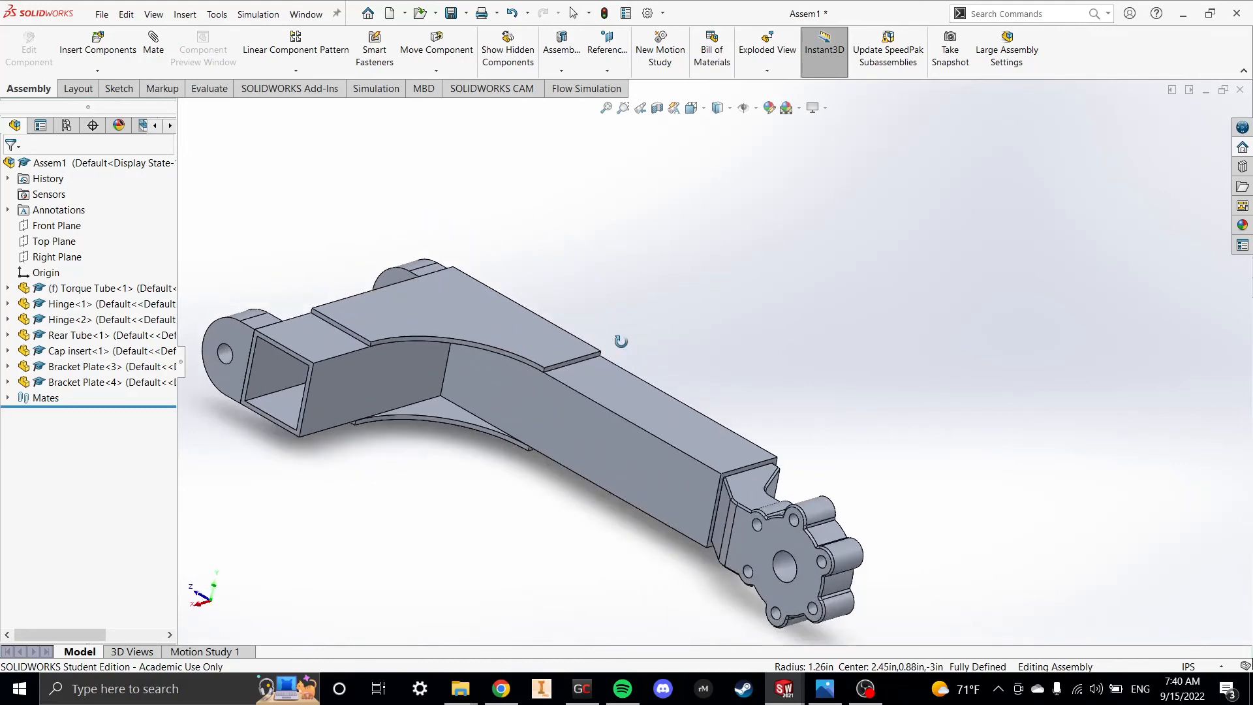
# - Insert the Brake Bracket part, rotate it twice by 90° about Z, and place it by the torque tube near the bracket plate
pyautogui.click(98, 50)
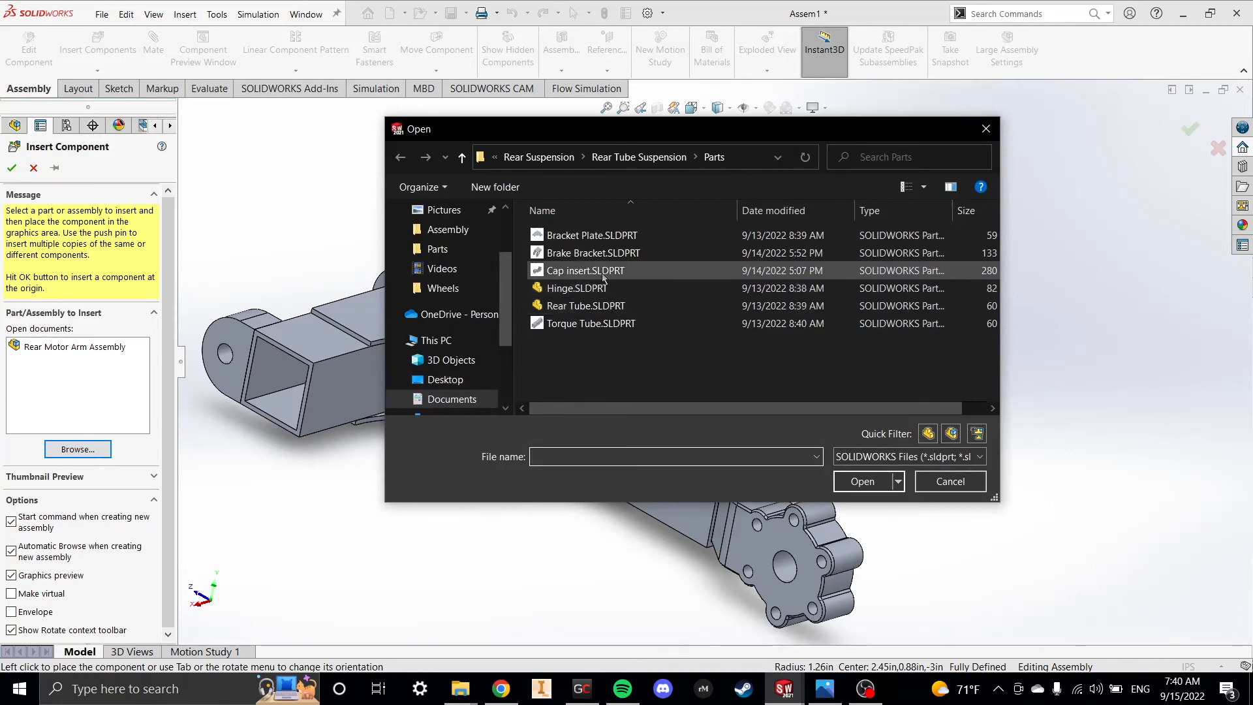
pyautogui.click(622, 253)
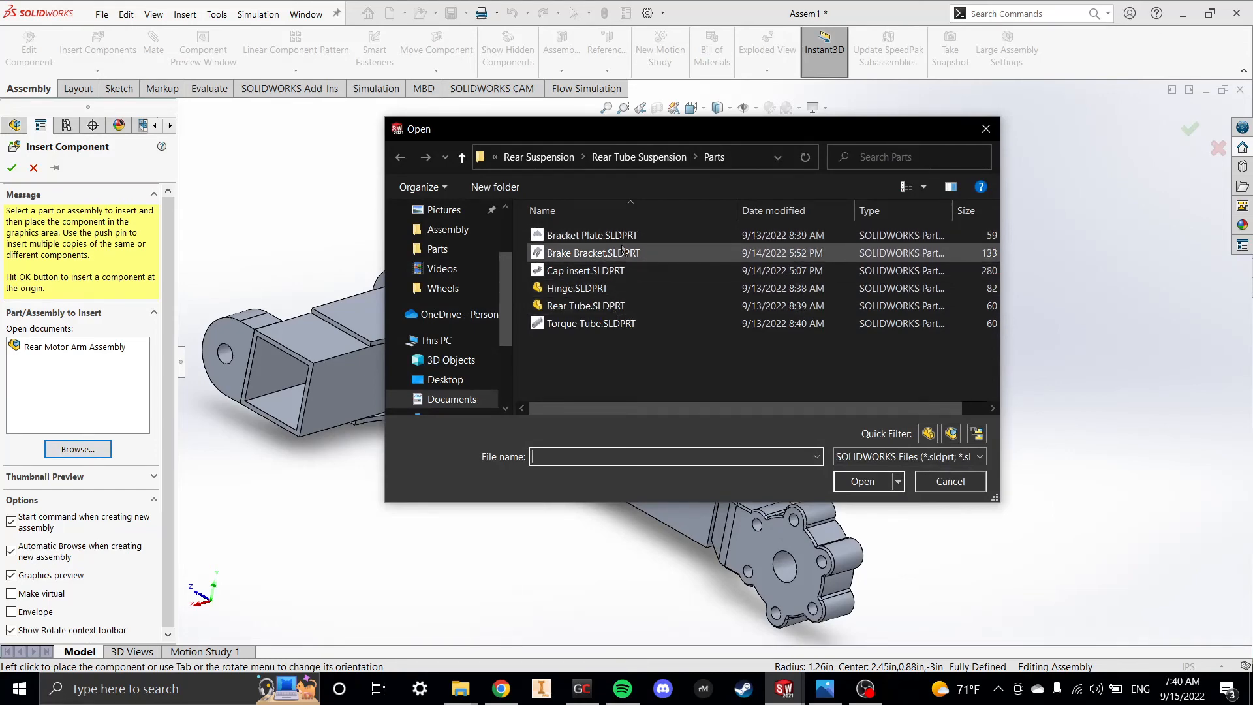
pyautogui.click(886, 486)
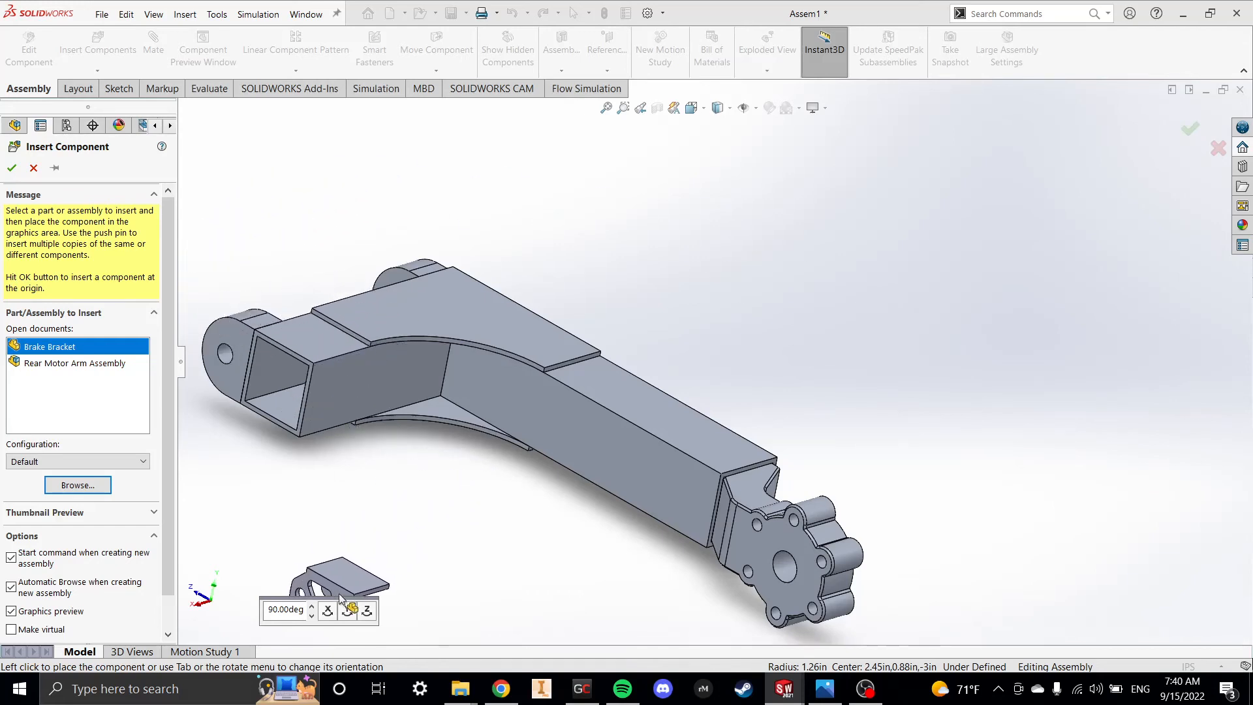
pyautogui.click(367, 611)
pyautogui.click(367, 611)
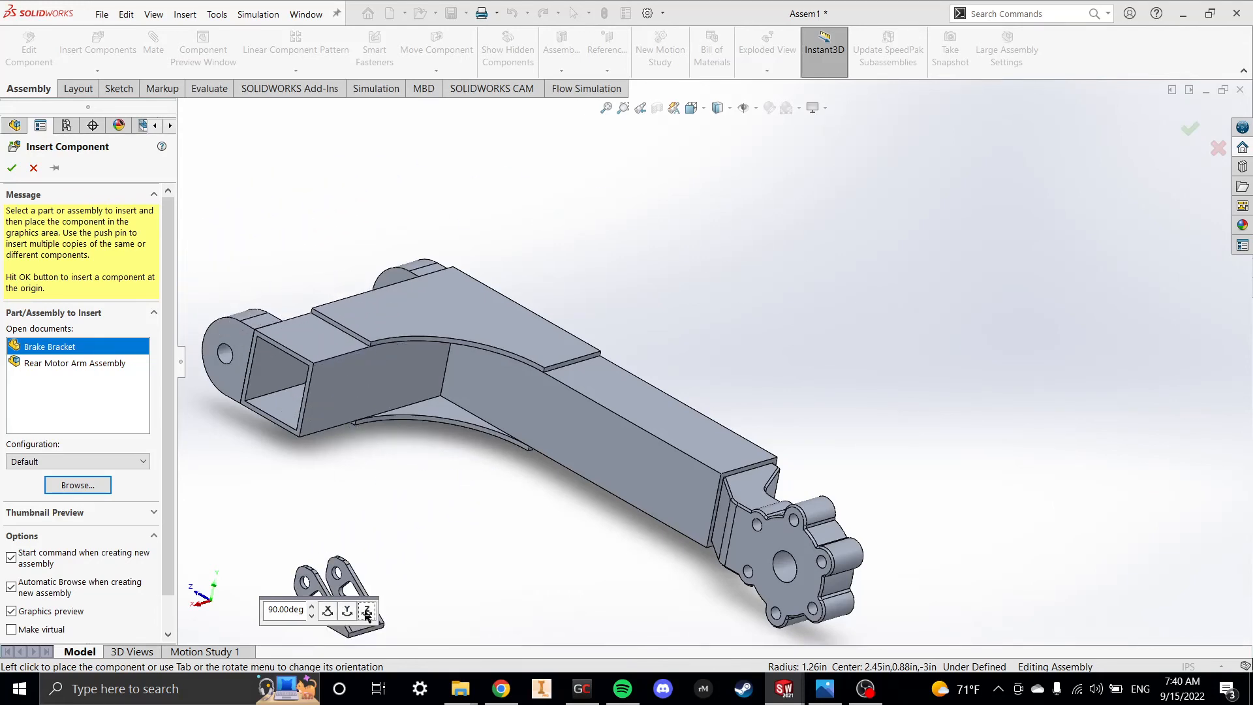
pyautogui.click(630, 342)
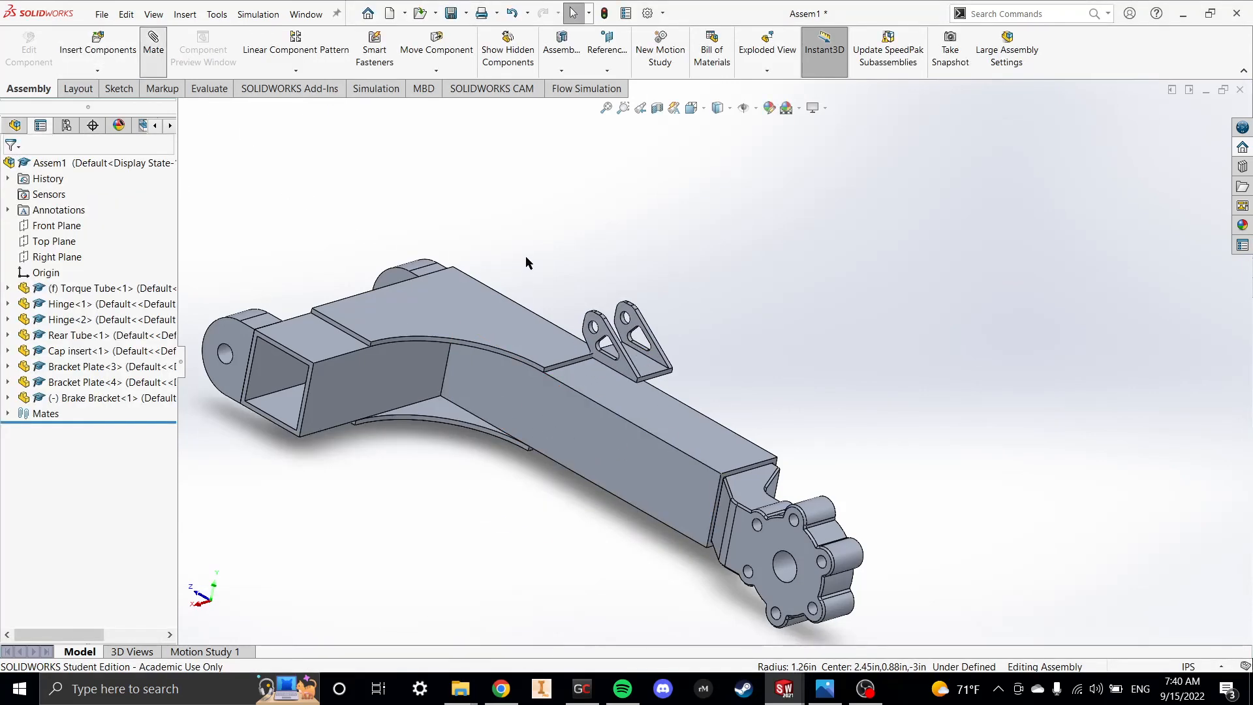
# - Mate the underside of the brake bracket's base coincident with the torque tube's upper outer face and leave the Mate command
pyautogui.moveTo(528, 263); pyautogui.dragTo(404, 222, button='middle')
pyautogui.scroll(-5, 651, 443)
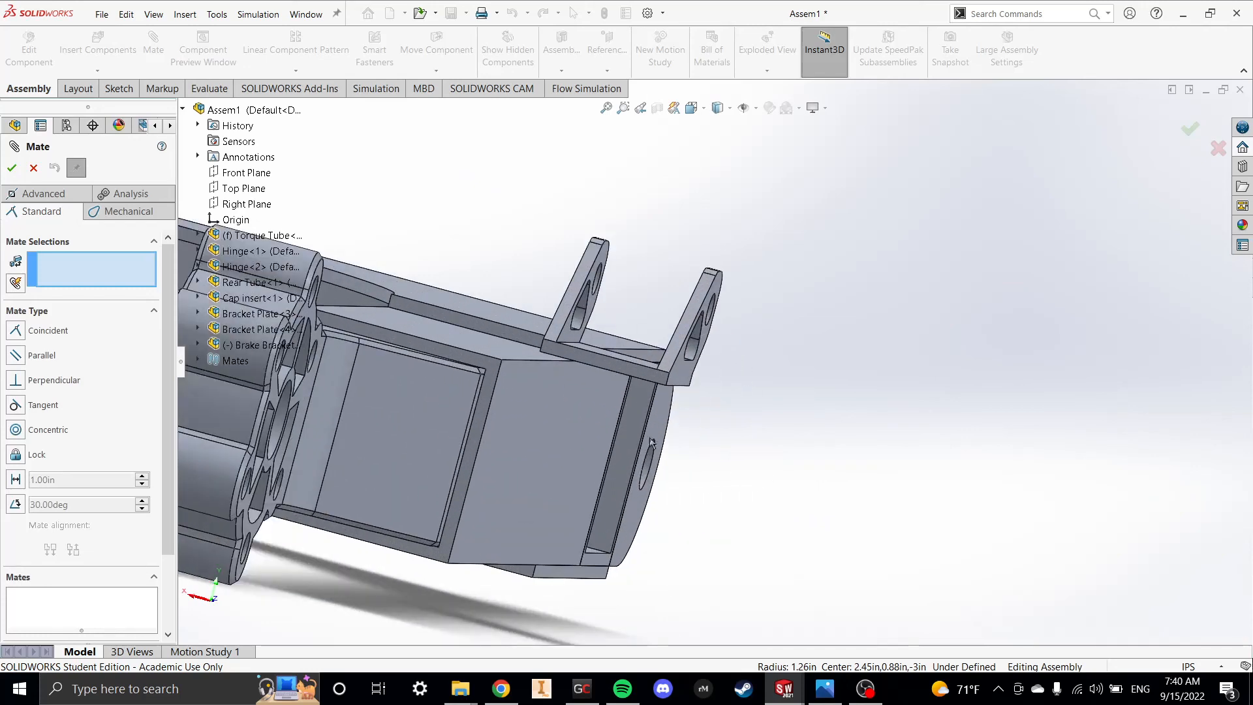
pyautogui.click(677, 390)
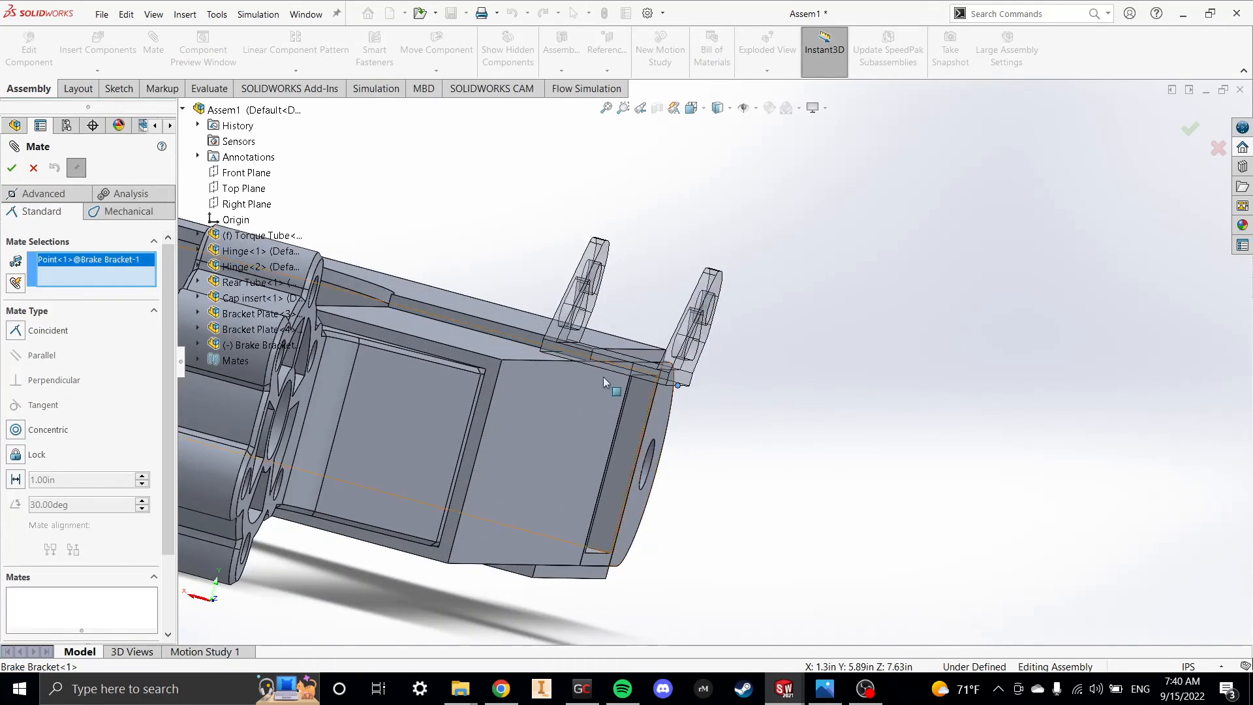
pyautogui.click(567, 360)
pyautogui.moveTo(589, 376); pyautogui.dragTo(473, 411, button='middle')
pyautogui.press('Escape')
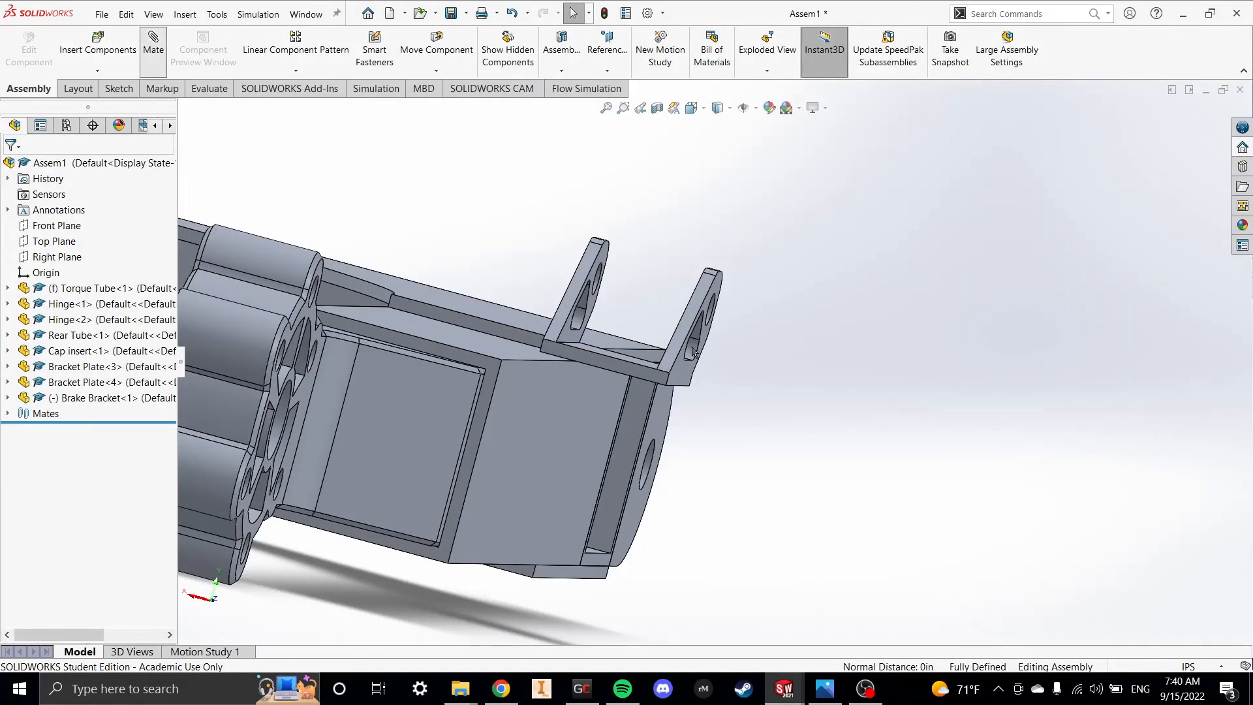
# - Mate the brake bracket's lower side edge coincident with the torque tube's long upper outer edge
pyautogui.moveTo(692, 348); pyautogui.dragTo(660, 322, button='middle')
pyautogui.click(621, 373)
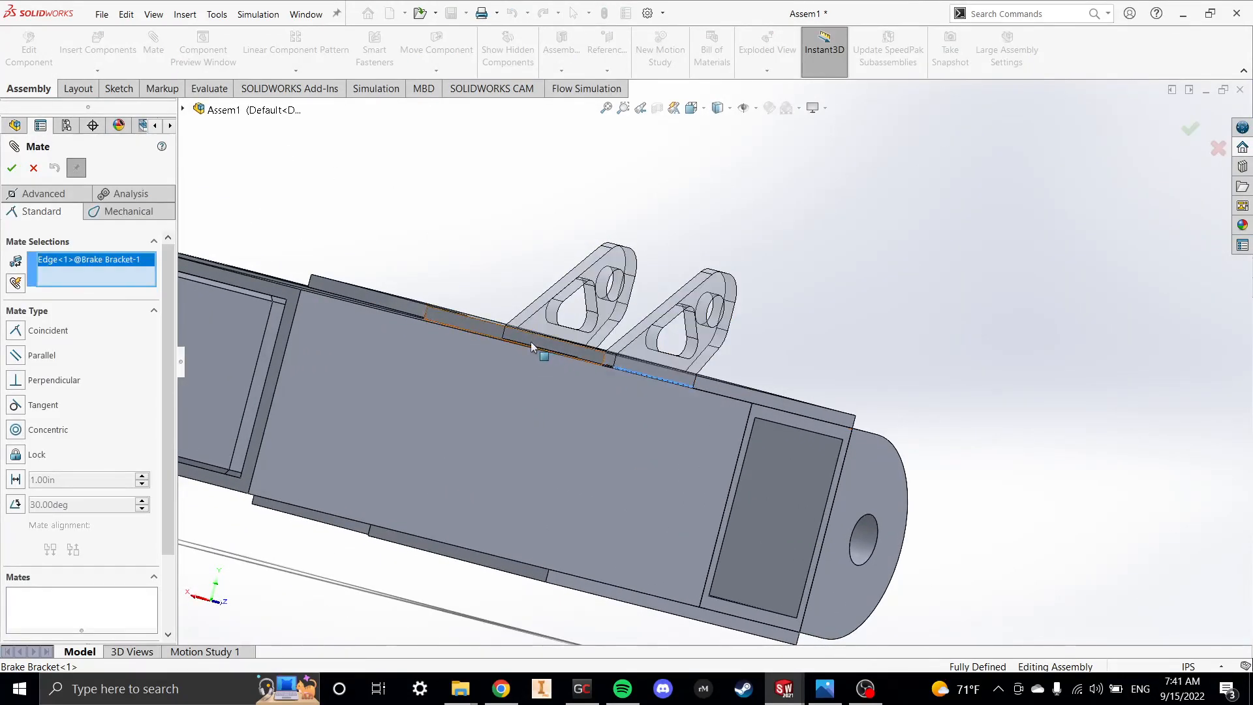
pyautogui.moveTo(514, 343); pyautogui.dragTo(508, 378, button='middle')
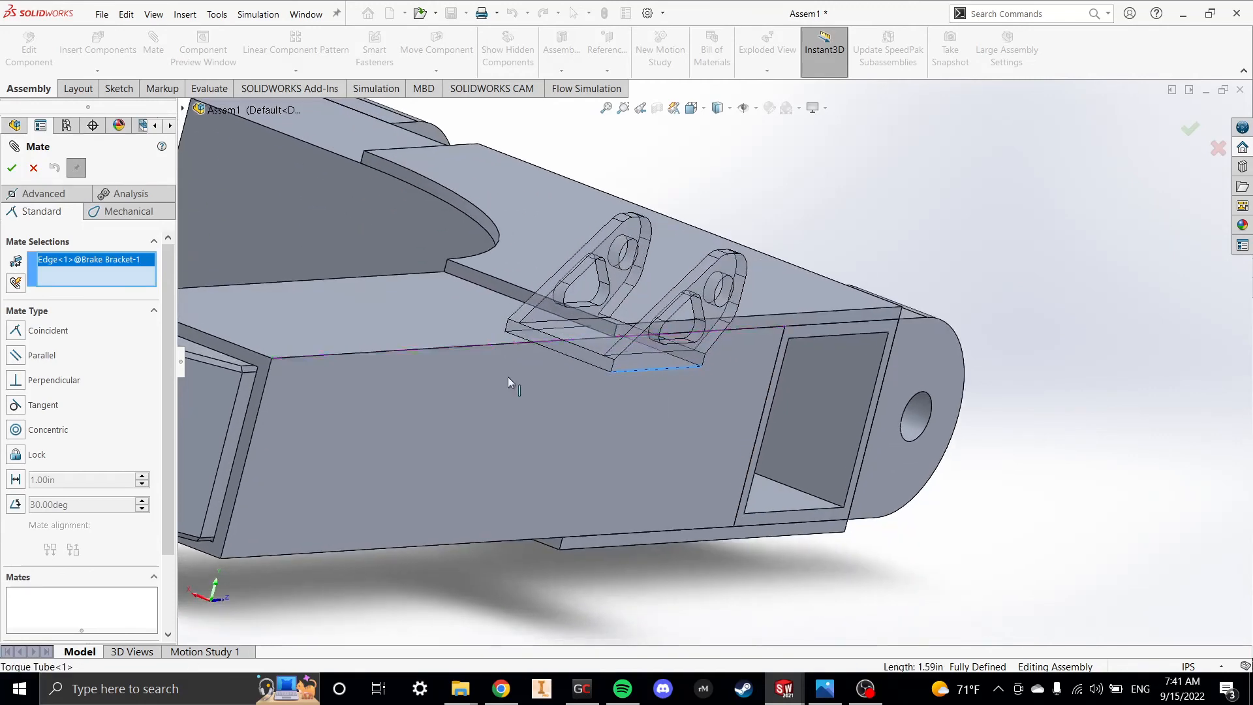
pyautogui.click(523, 343)
pyautogui.click(11, 167)
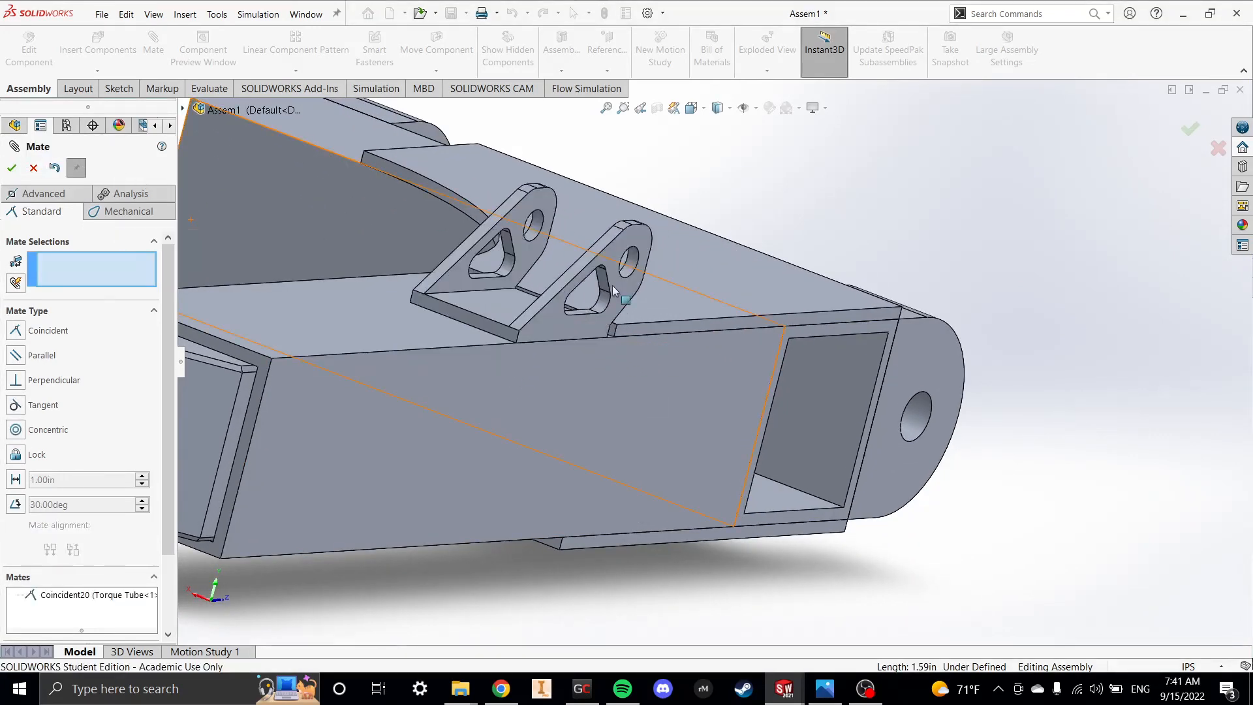
# - Try to mate the end face of the brake bracket's base coincident with the facing edge face of the upper bracket plate
pyautogui.moveTo(741, 304); pyautogui.dragTo(598, 404, button='middle')
pyautogui.scroll(-5, 532, 315)
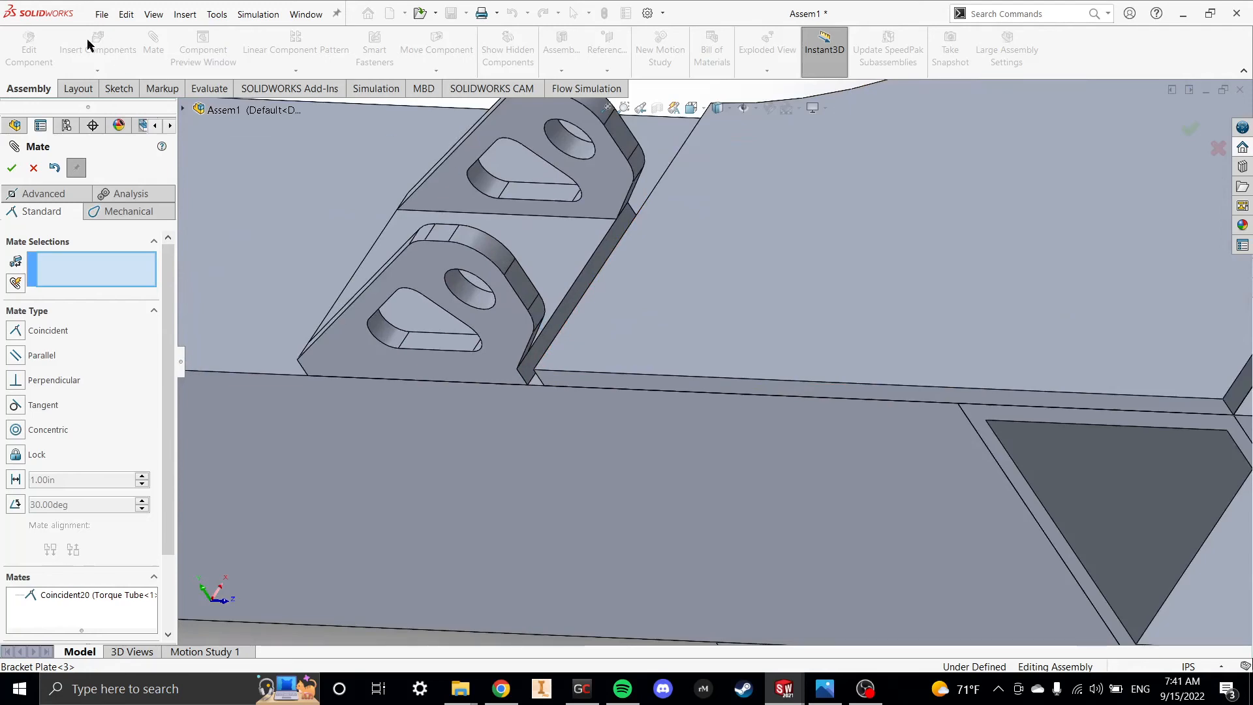
pyautogui.click(569, 300)
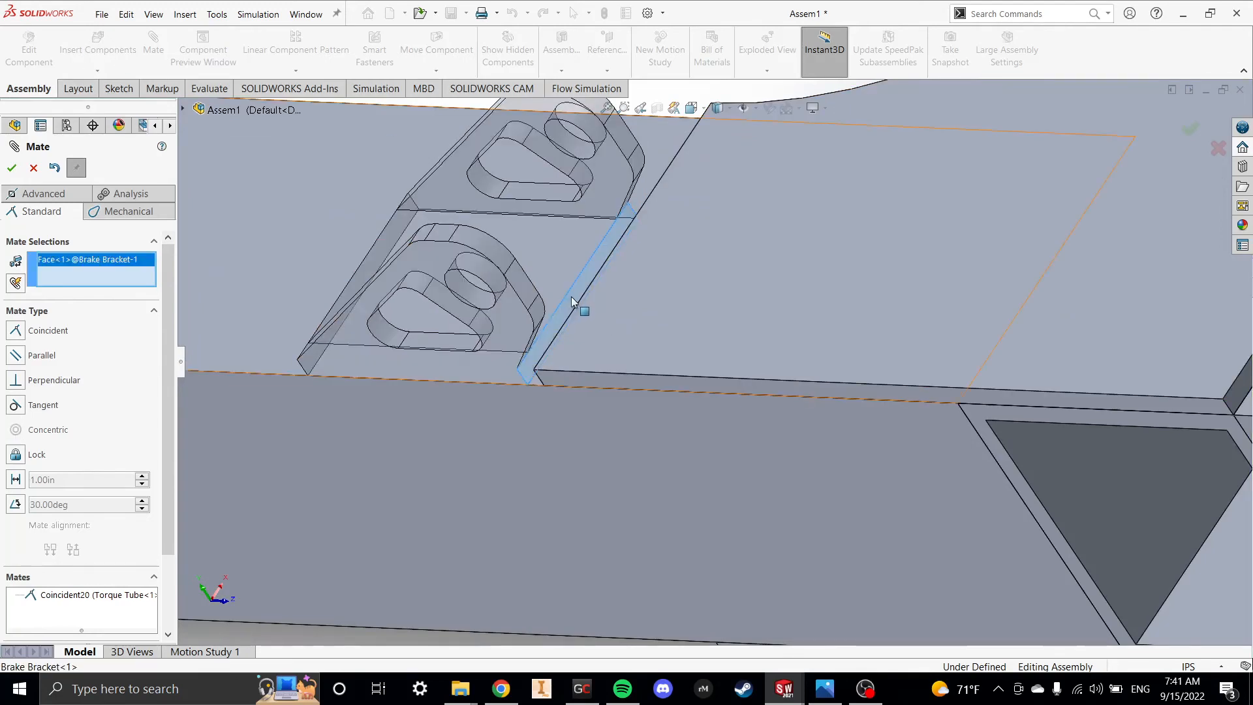
pyautogui.moveTo(569, 299); pyautogui.dragTo(633, 304, button='middle')
pyautogui.click(613, 285)
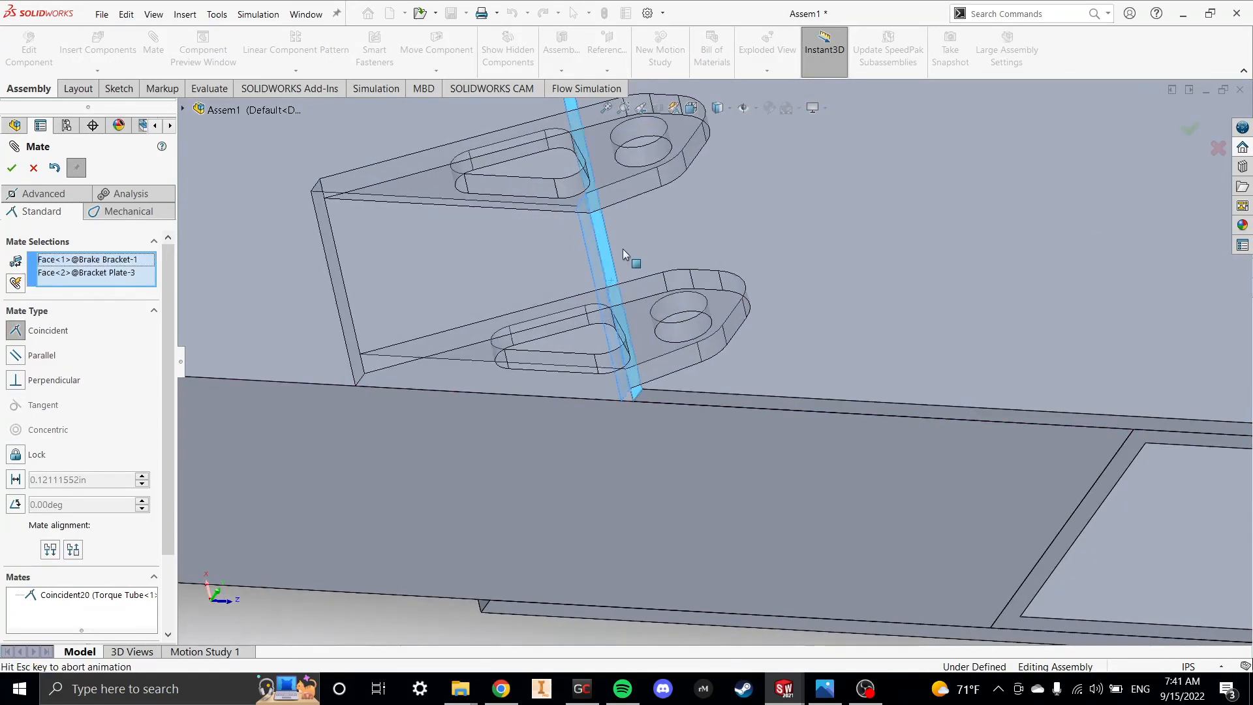
pyautogui.scroll(5, 704, 346)
pyautogui.scroll(2, 703, 346)
pyautogui.press('Escape')
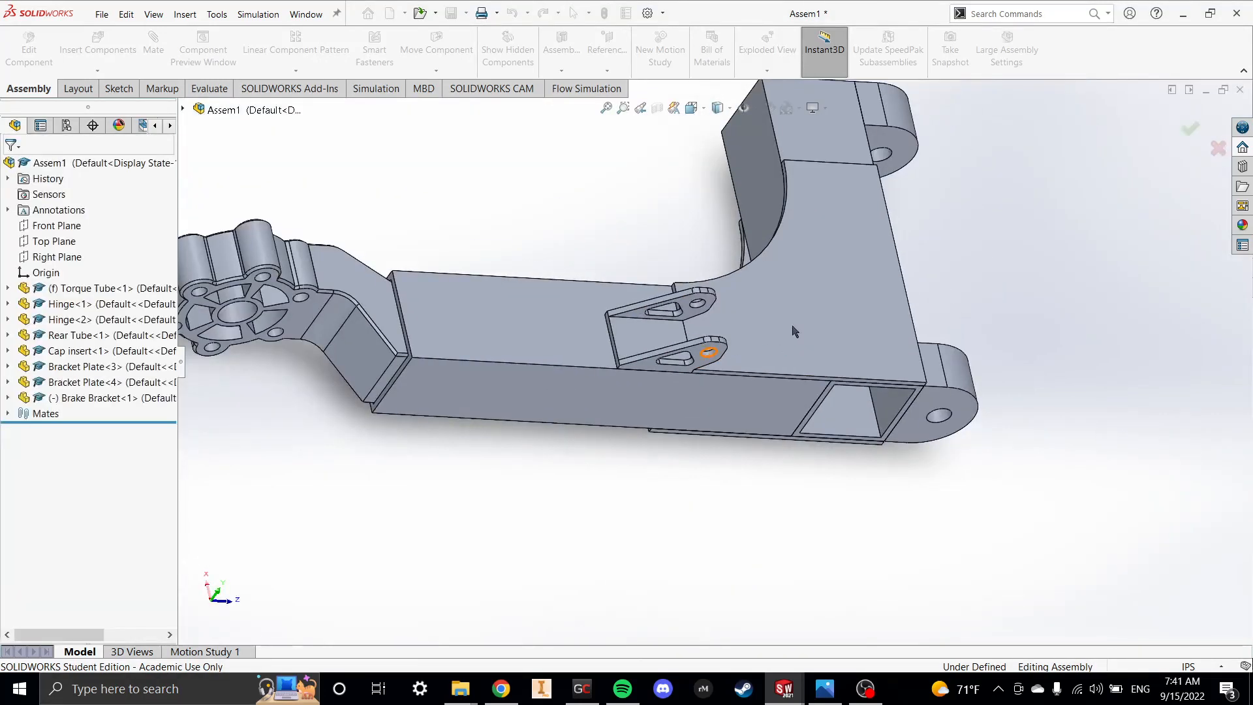
pyautogui.moveTo(793, 330); pyautogui.dragTo(725, 240, button='middle')
pyautogui.scroll(3, 817, 416)
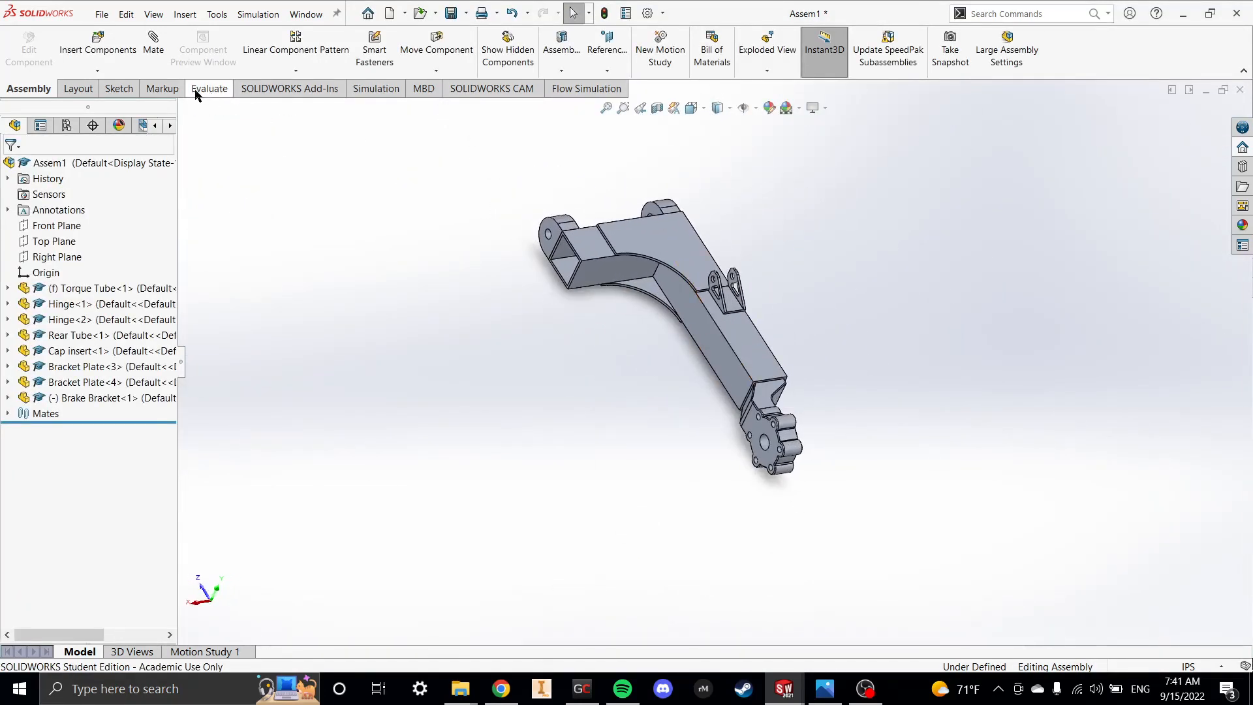
pyautogui.scroll(-2, 726, 409)
pyautogui.scroll(-3, 776, 430)
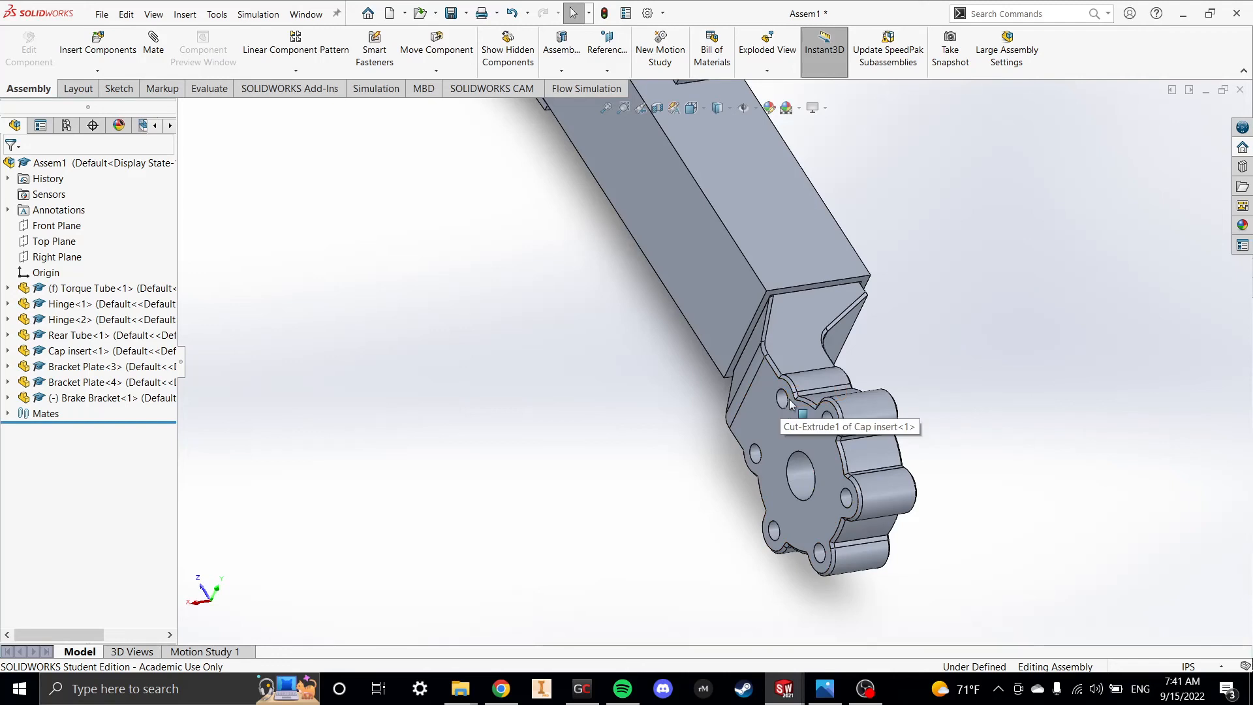
pyautogui.scroll(5, 832, 434)
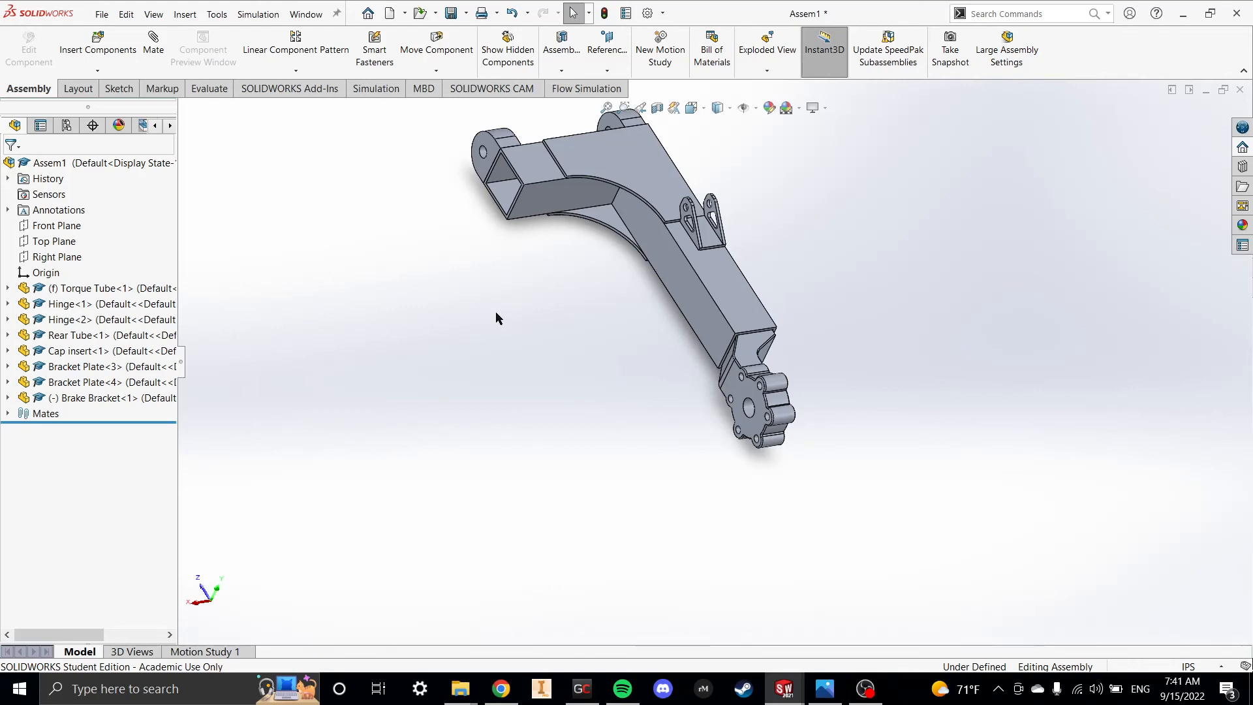
pyautogui.click(117, 48)
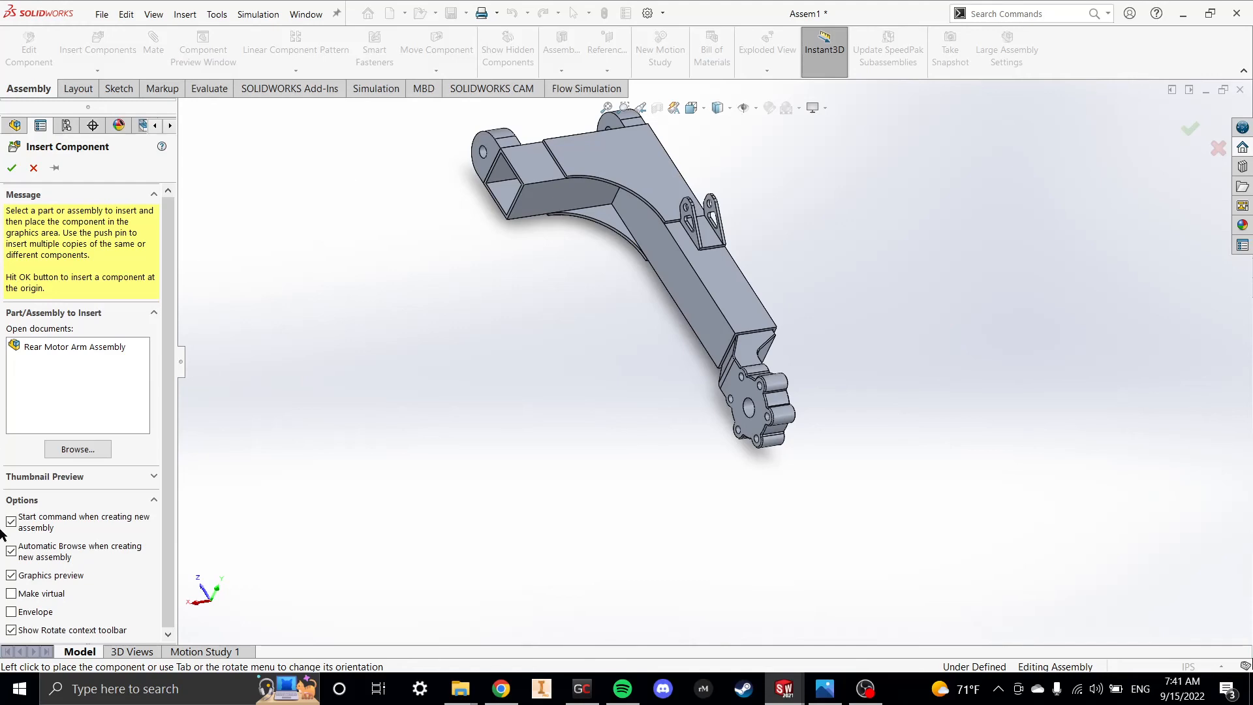
pyautogui.click(77, 449)
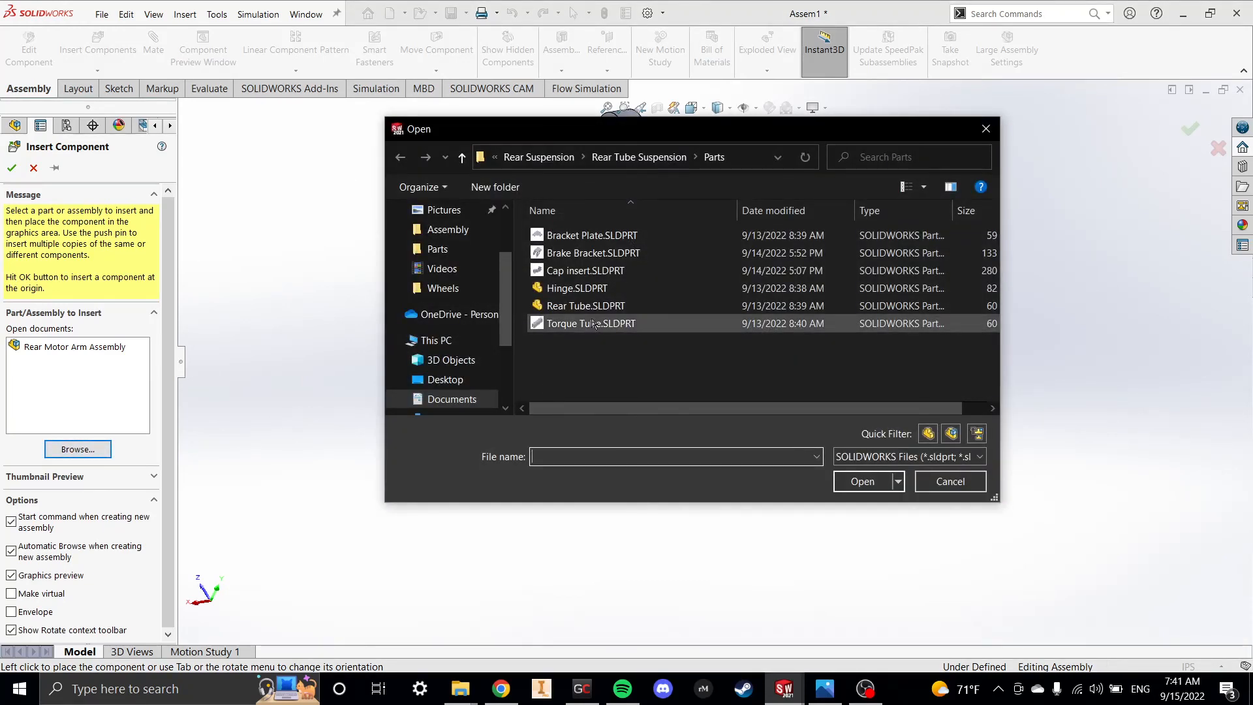
pyautogui.click(990, 134)
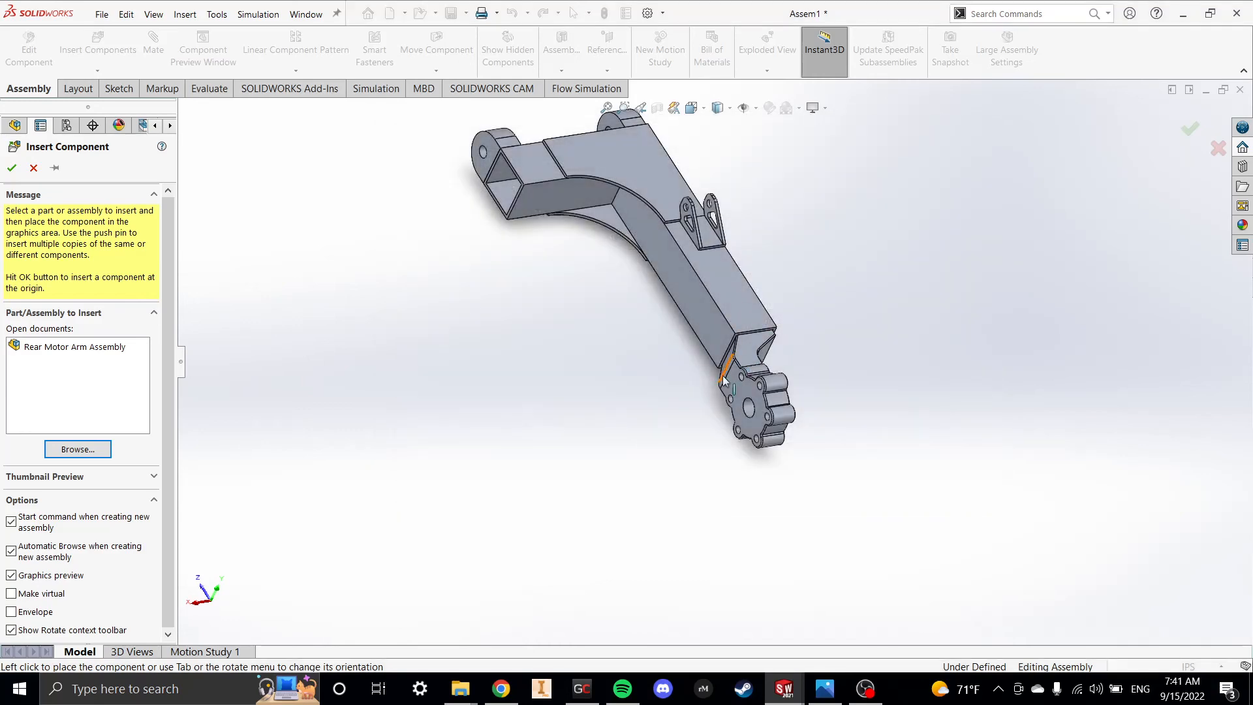
pyautogui.moveTo(723, 380); pyautogui.dragTo(508, 392, button='middle')
pyautogui.moveTo(454, 432); pyautogui.dragTo(497, 427, button='middle')
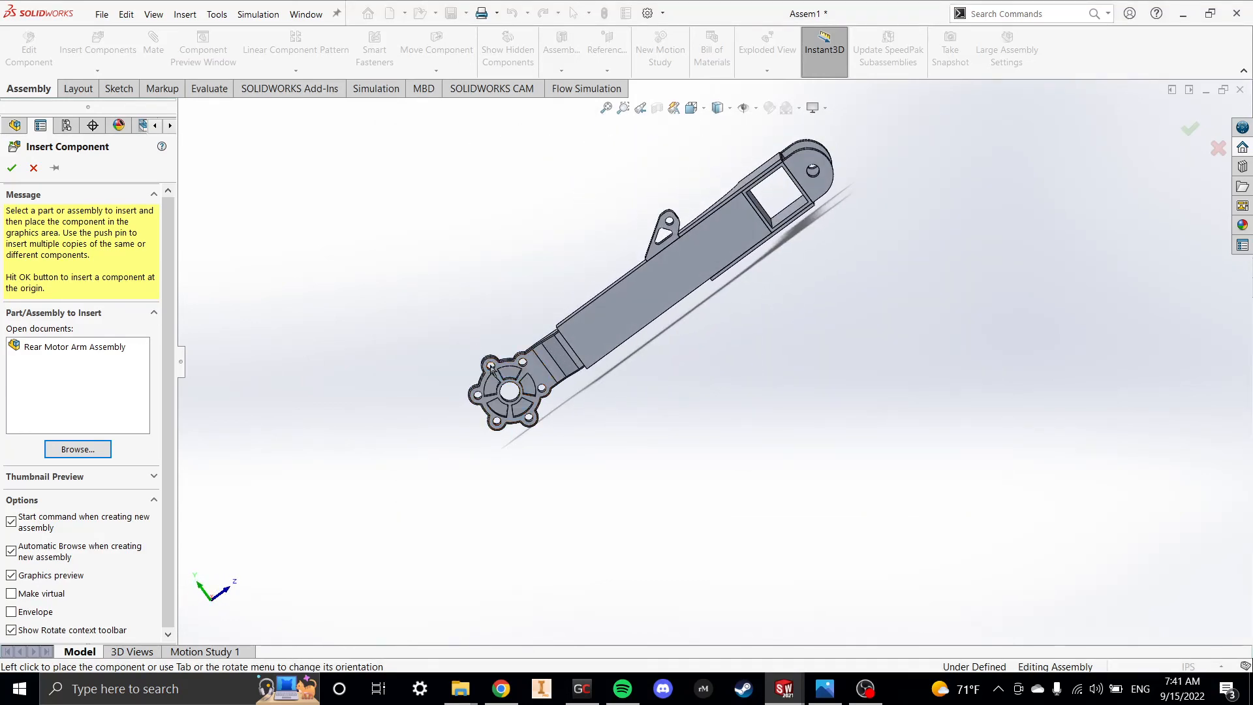
pyautogui.scroll(-3, 490, 367)
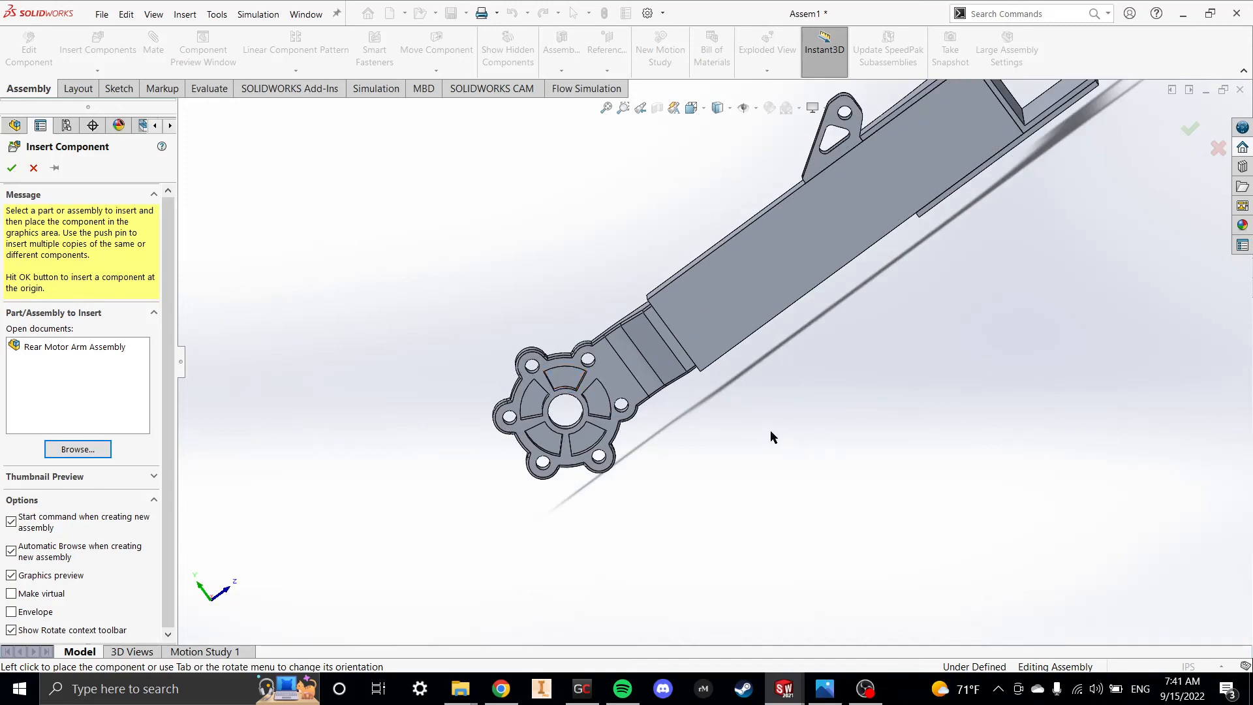
pyautogui.scroll(3, 771, 436)
pyautogui.moveTo(732, 380); pyautogui.dragTo(927, 365, button='middle')
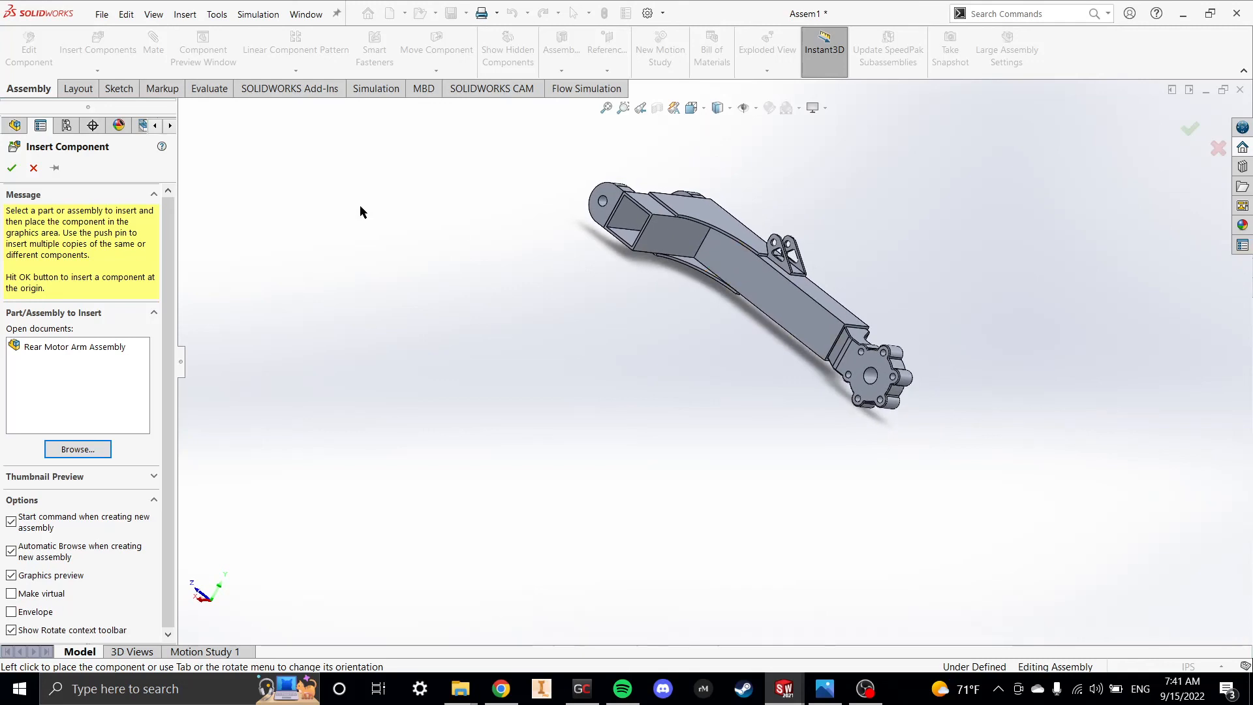
pyautogui.click(69, 92)
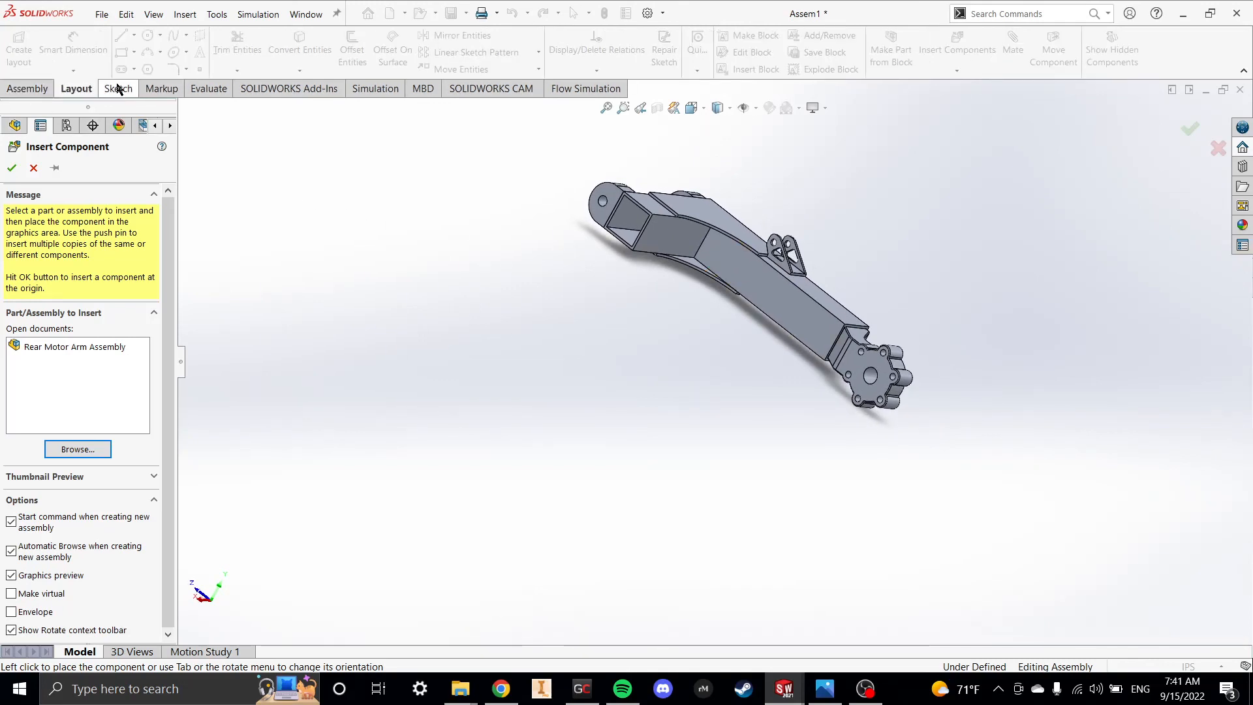
pyautogui.click(33, 168)
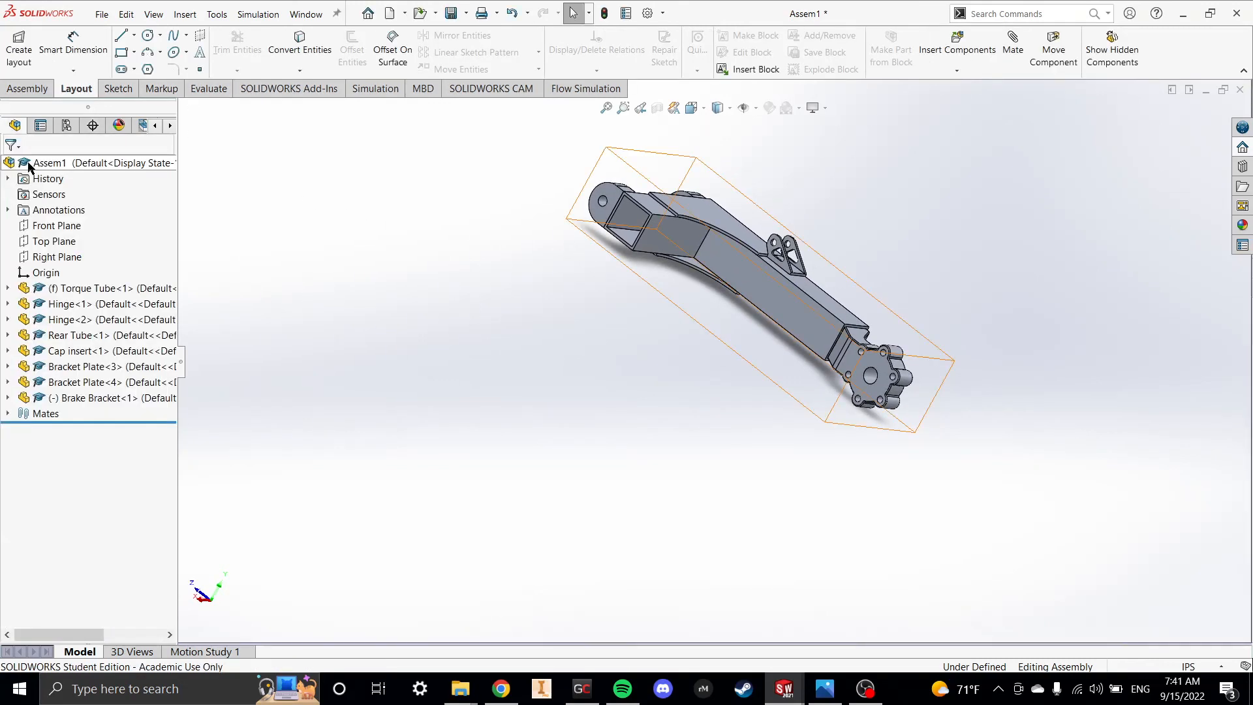
pyautogui.click(804, 313)
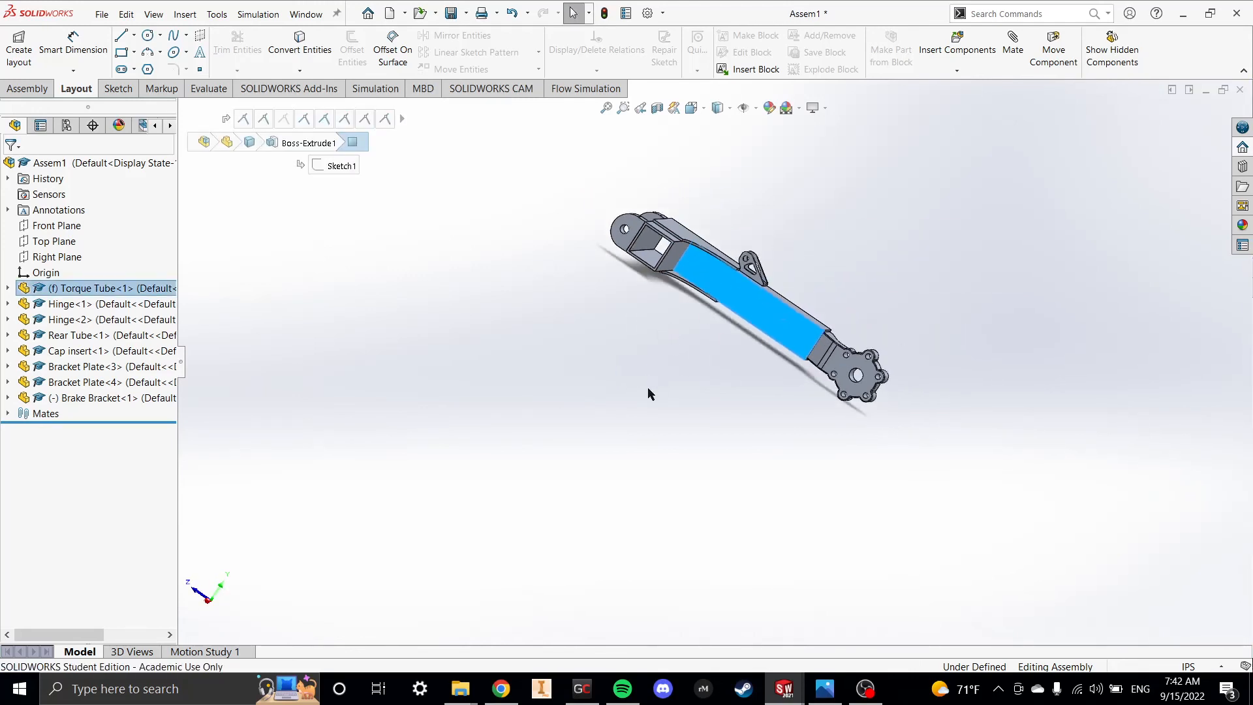
pyautogui.scroll(-3, 650, 264)
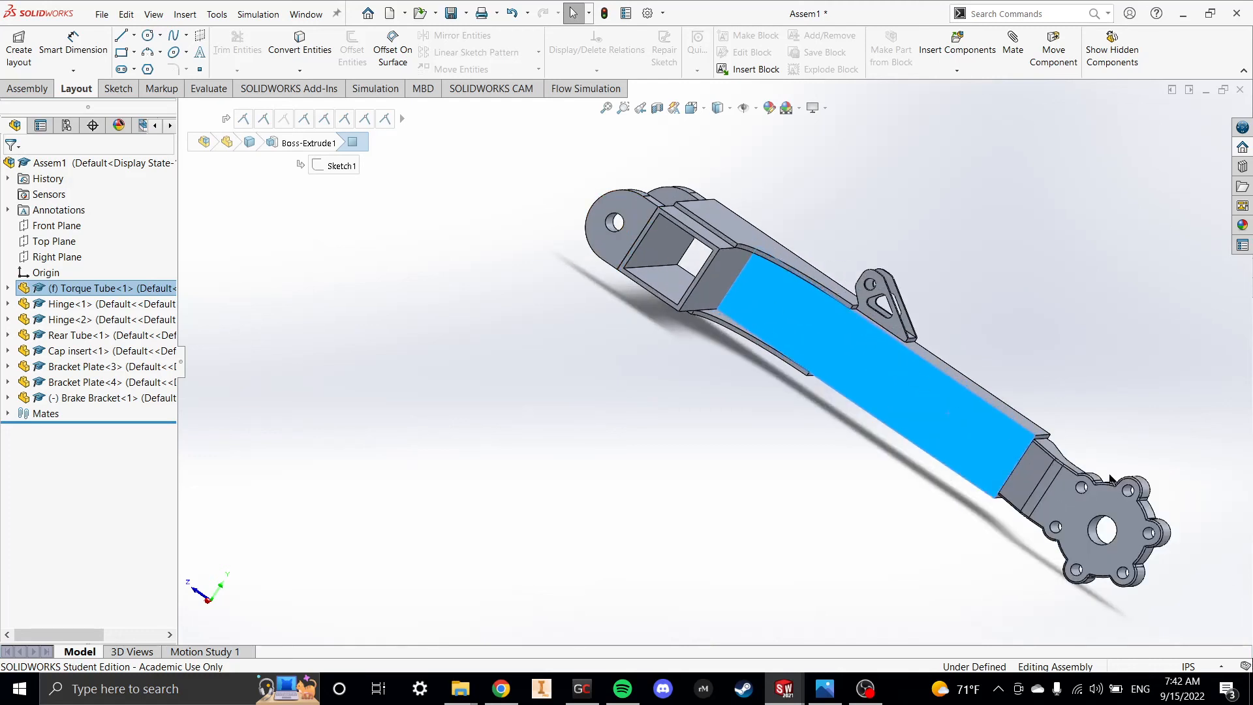
pyautogui.moveTo(1106, 530); pyautogui.dragTo(1080, 549, button='middle')
pyautogui.click(1122, 330)
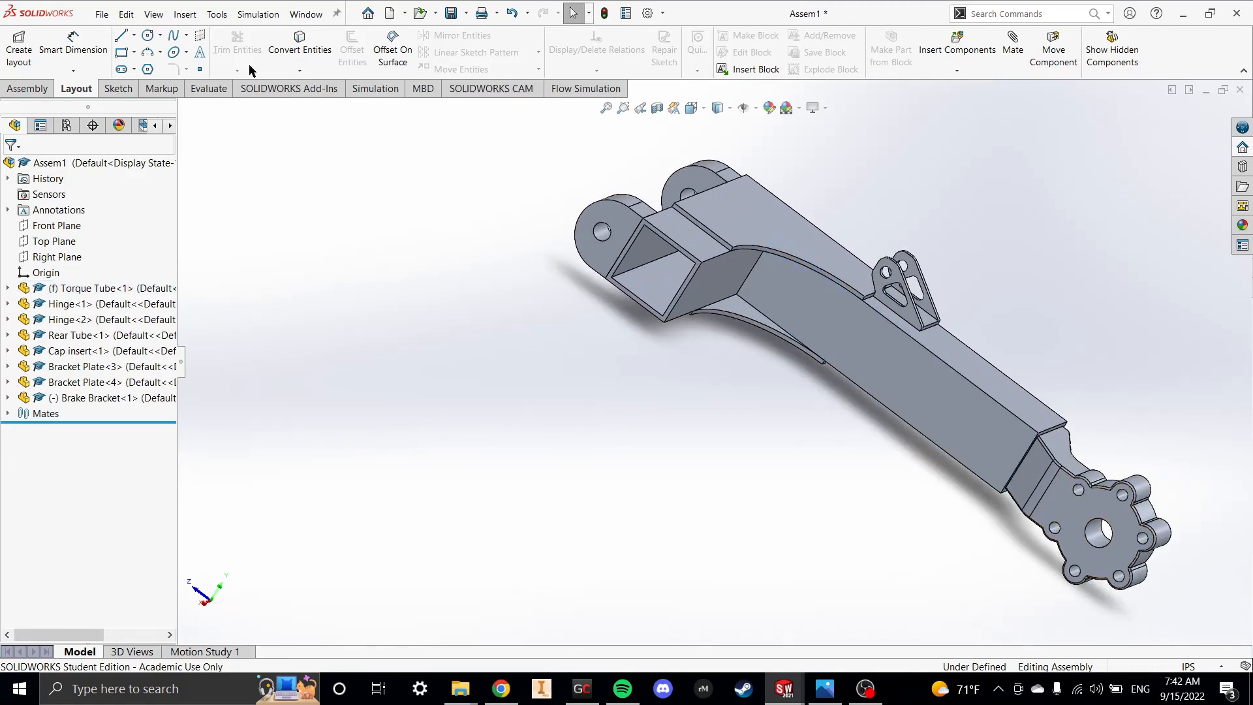
# - Measure the centre distance between the hole in the hinge at the rear tube's open end and the cap insert's large central hole
pyautogui.click(162, 95)
pyautogui.click(220, 95)
pyautogui.click(236, 45)
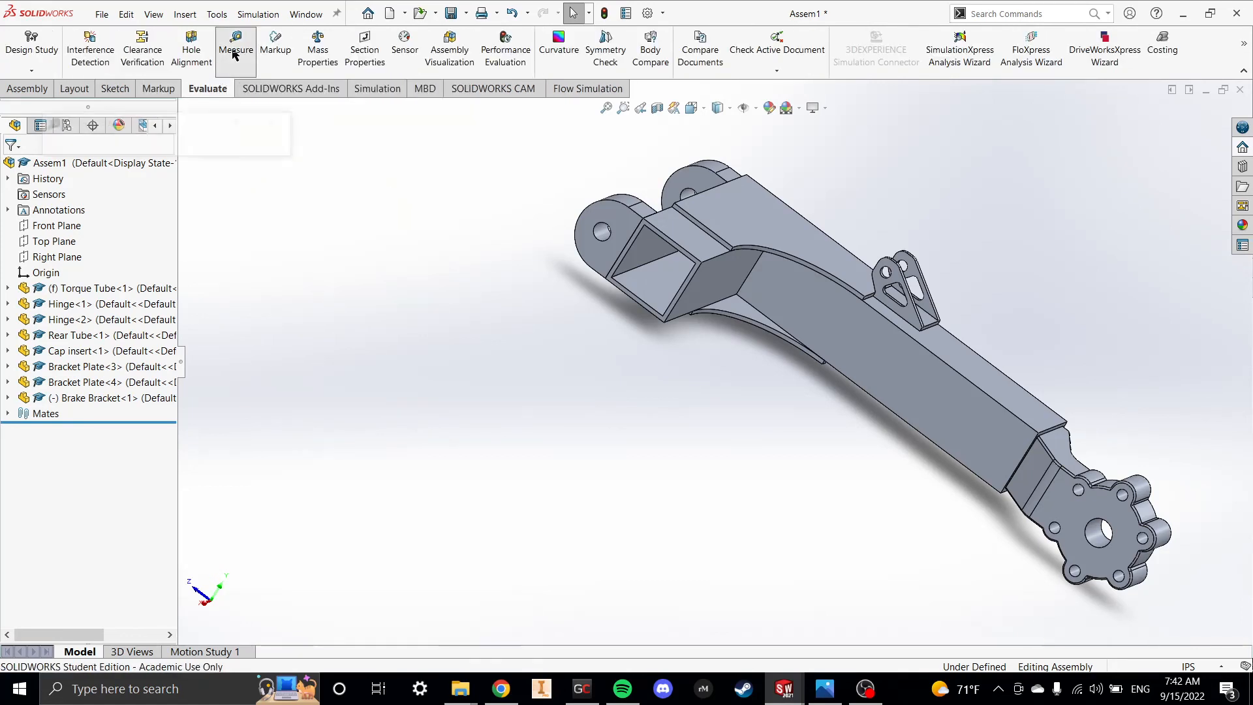
pyautogui.scroll(-3, 606, 235)
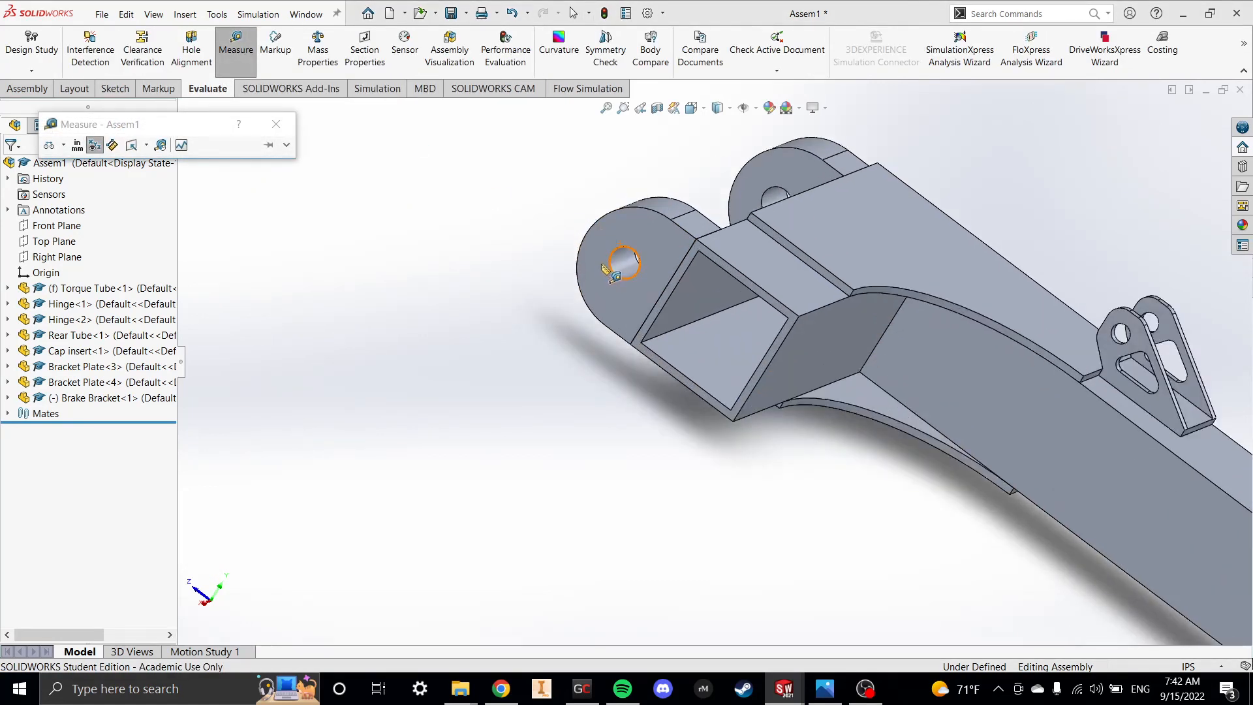
pyautogui.click(633, 269)
pyautogui.scroll(3, 815, 424)
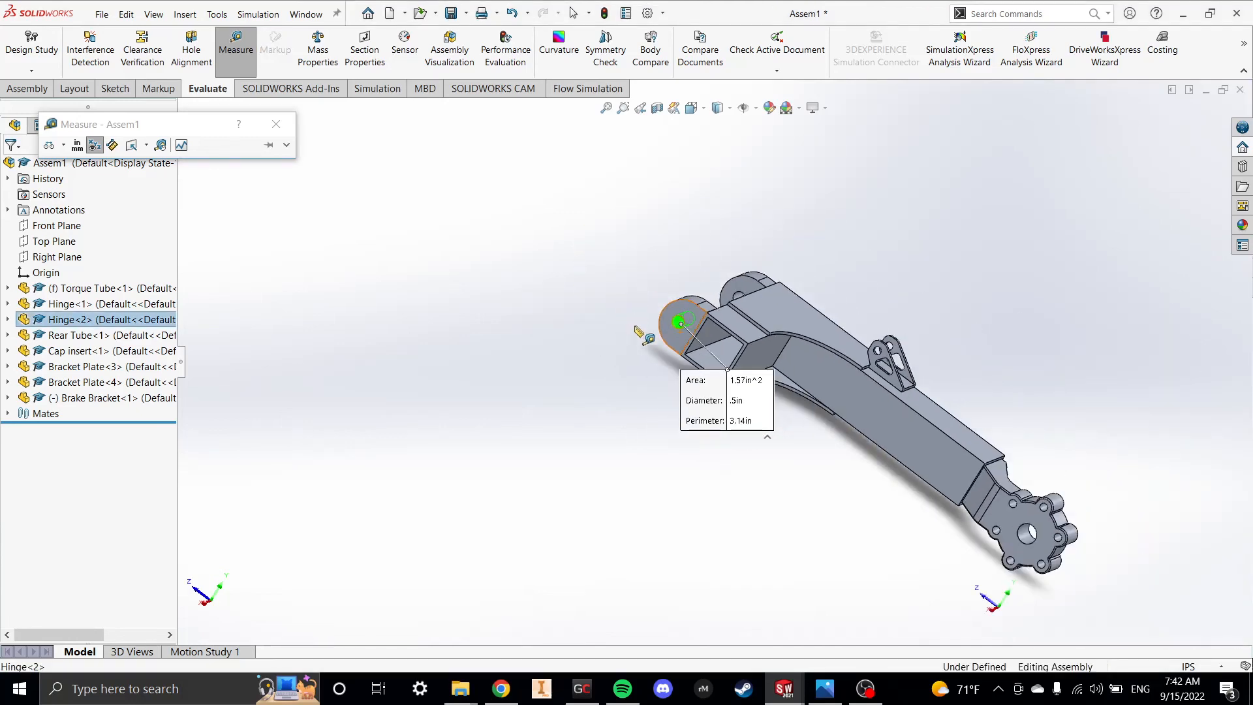
pyautogui.scroll(-5, 957, 486)
pyautogui.click(952, 471)
pyautogui.scroll(4, 943, 494)
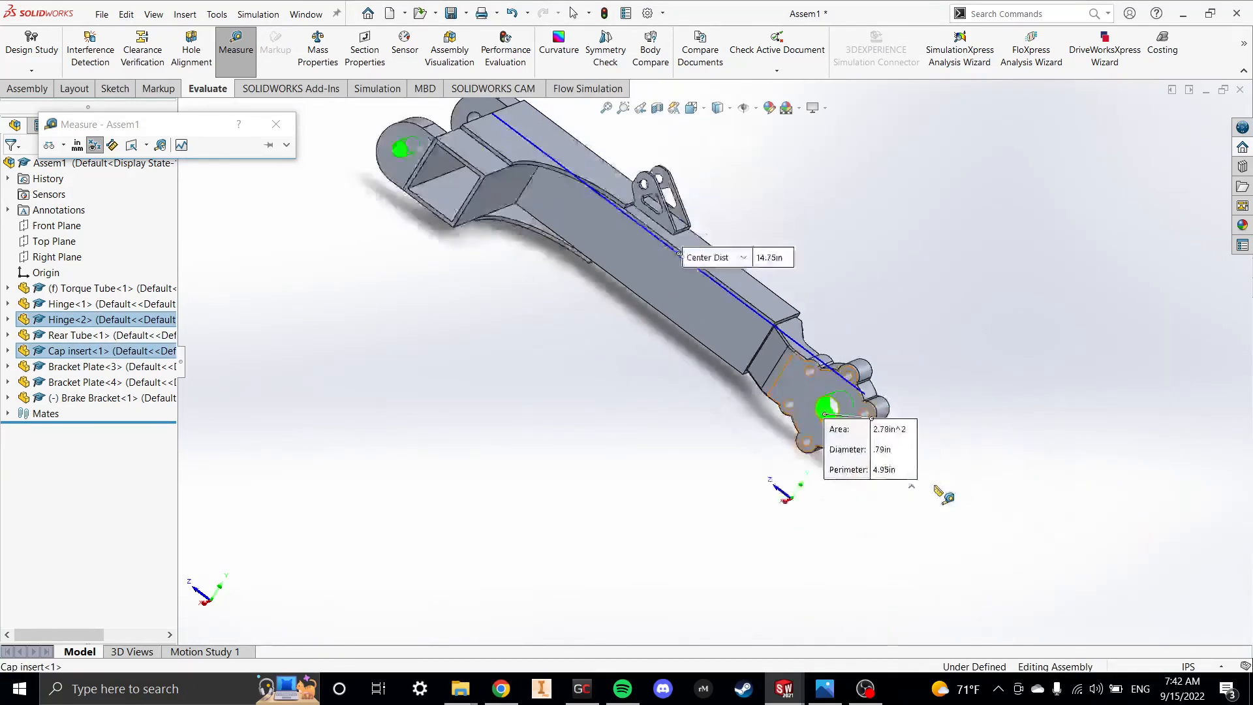
# - Examine the measured centre-distance line from above and near the cap insert's central hole, and leave the Measure tool
pyautogui.moveTo(871, 330); pyautogui.dragTo(836, 389, button='middle')
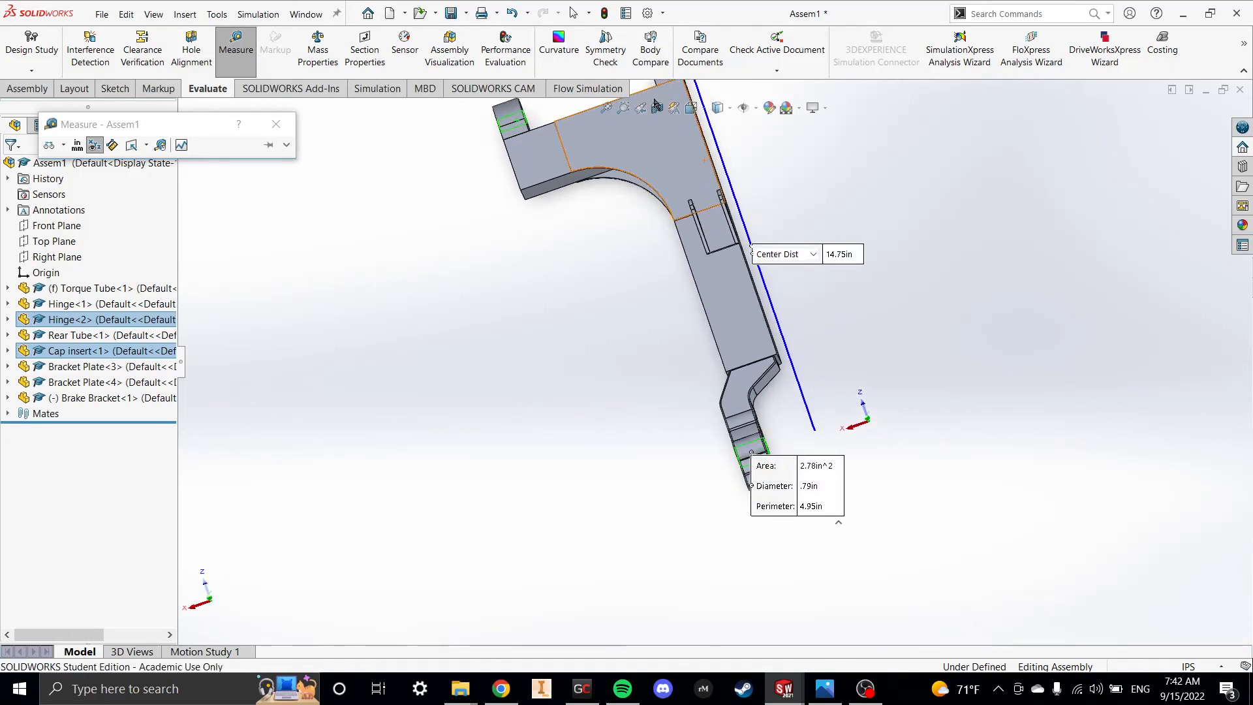
pyautogui.scroll(3, 714, 374)
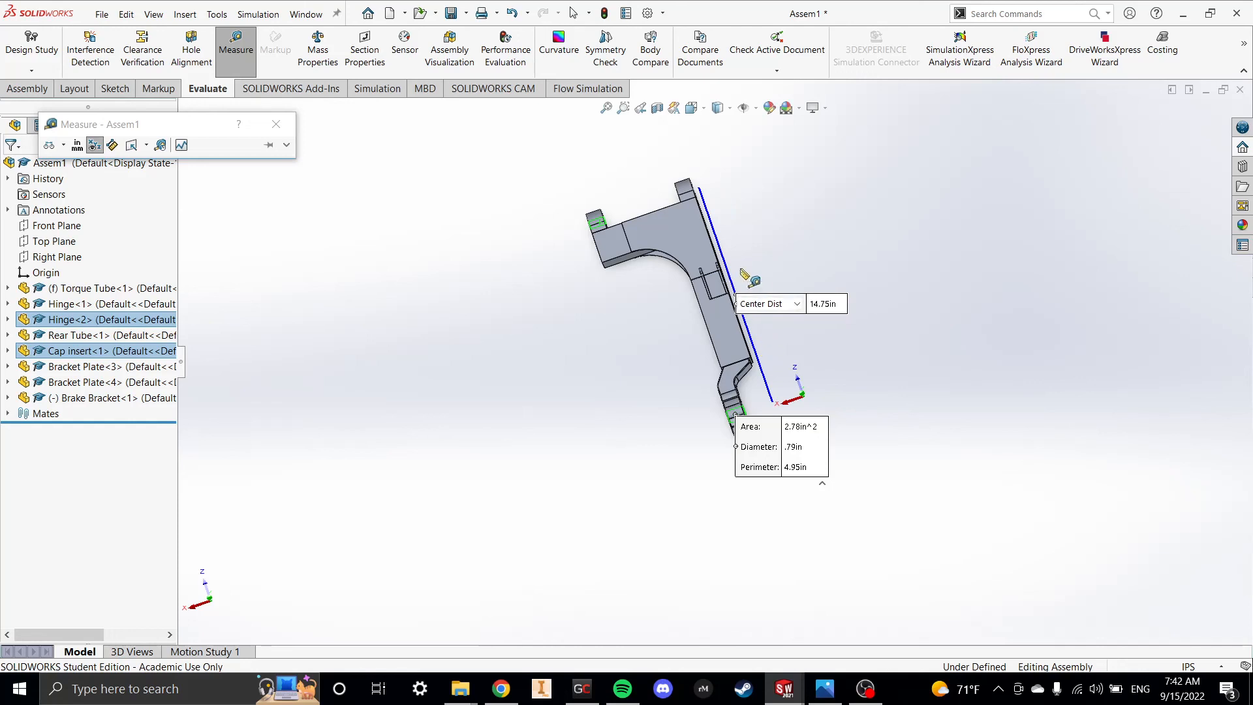
pyautogui.scroll(1, 744, 274)
pyautogui.moveTo(745, 274); pyautogui.dragTo(738, 291, button='middle')
pyautogui.moveTo(787, 366); pyautogui.dragTo(798, 282, button='middle')
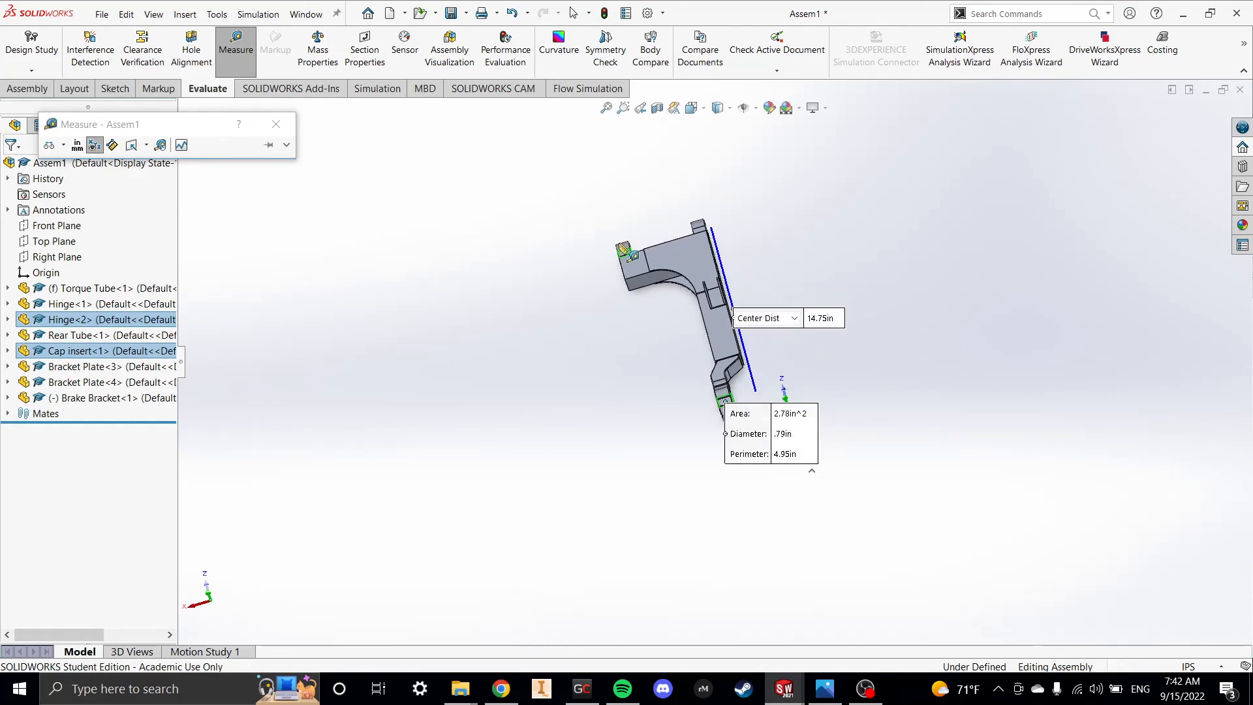
pyautogui.scroll(-1, 786, 447)
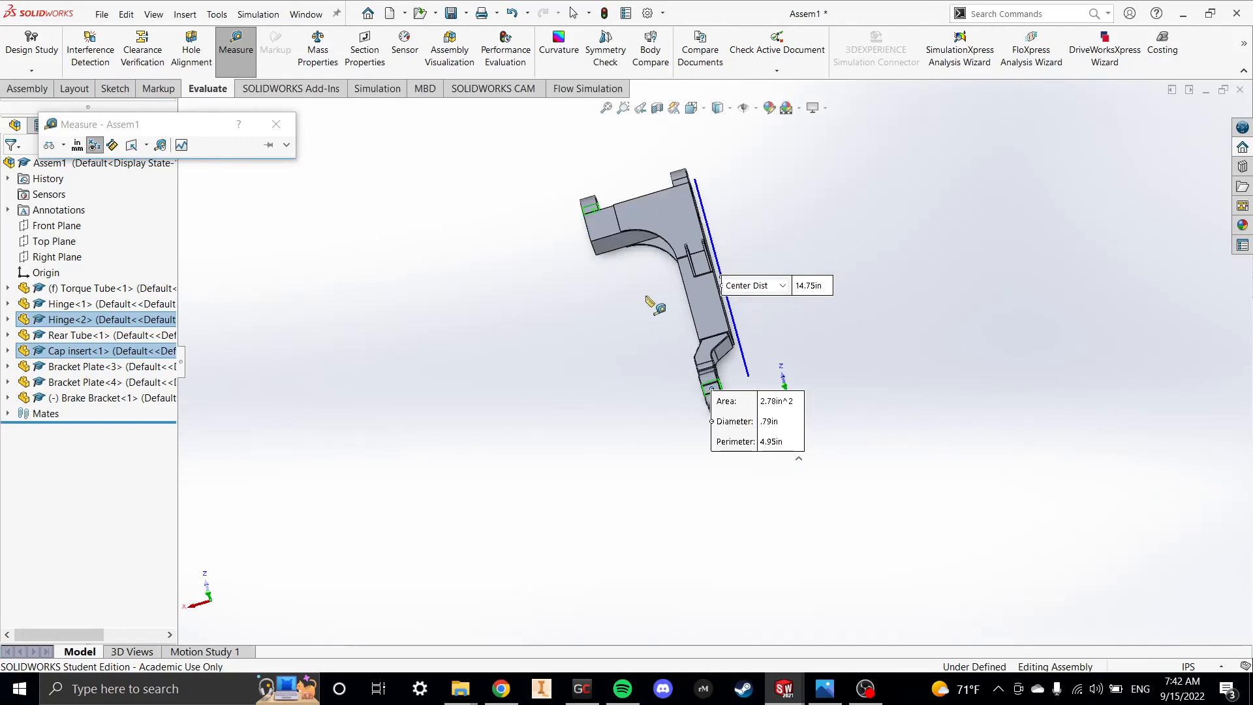
pyautogui.scroll(-5, 734, 391)
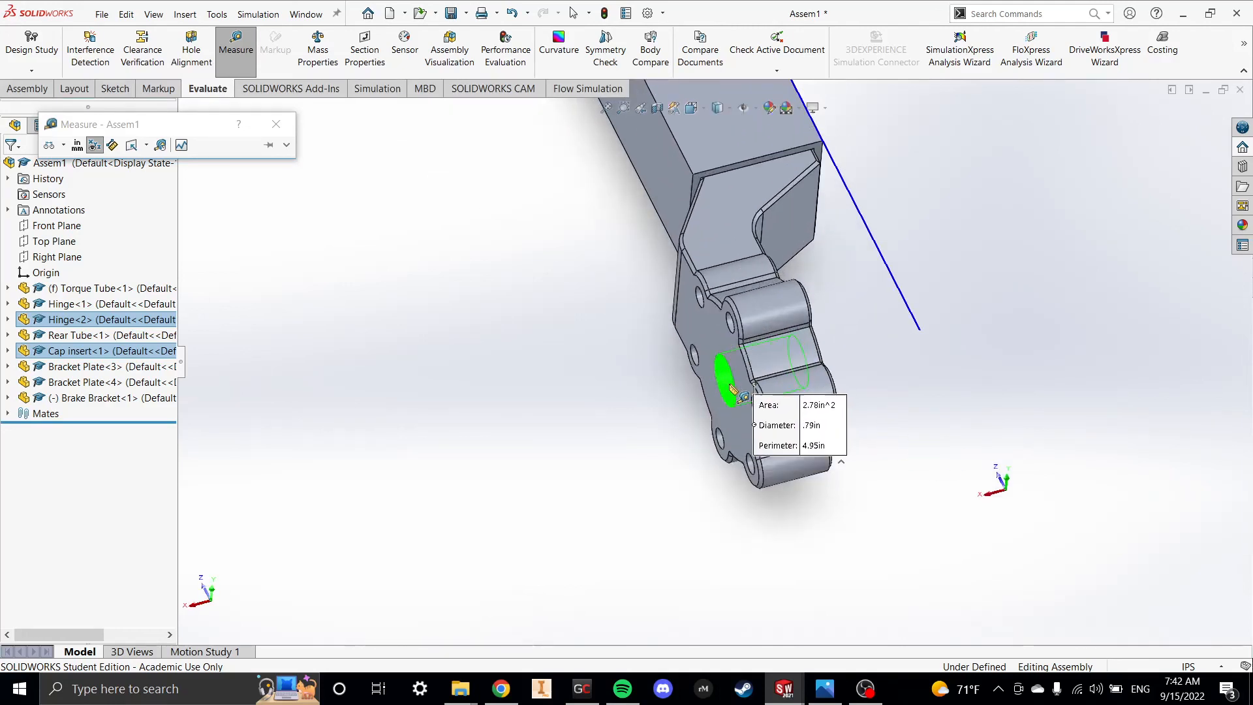
pyautogui.scroll(4, 732, 389)
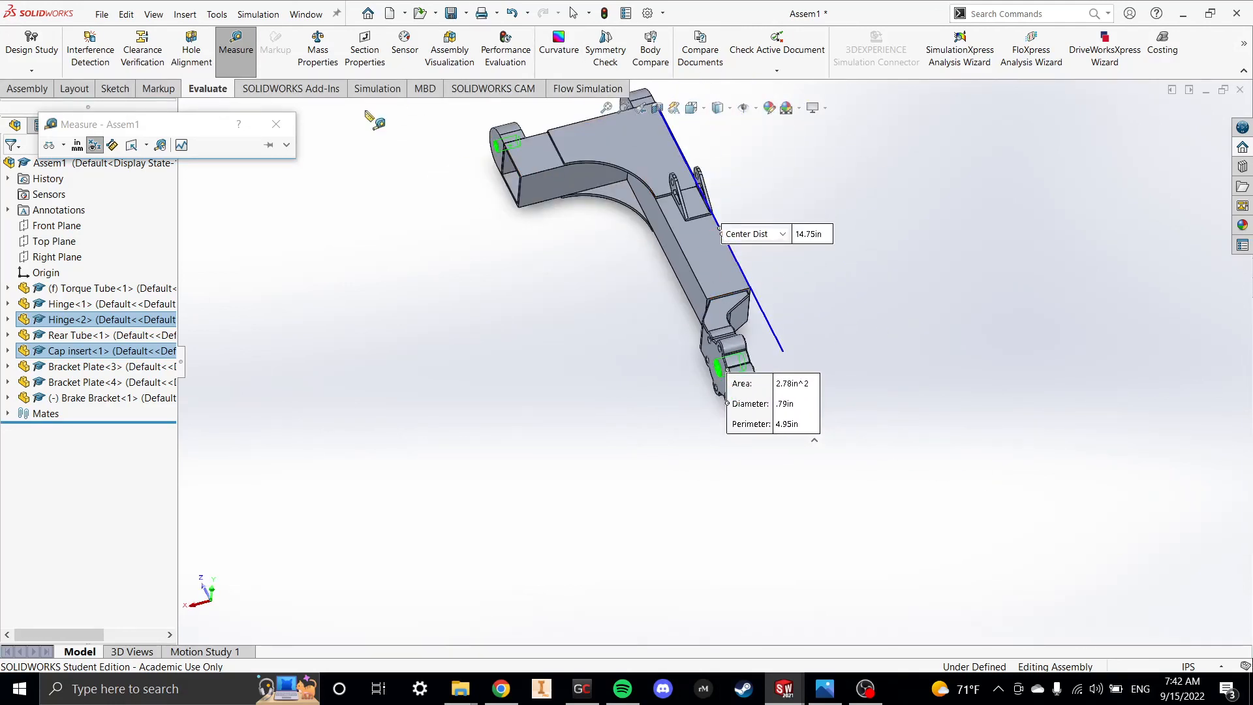
pyautogui.press('Escape')
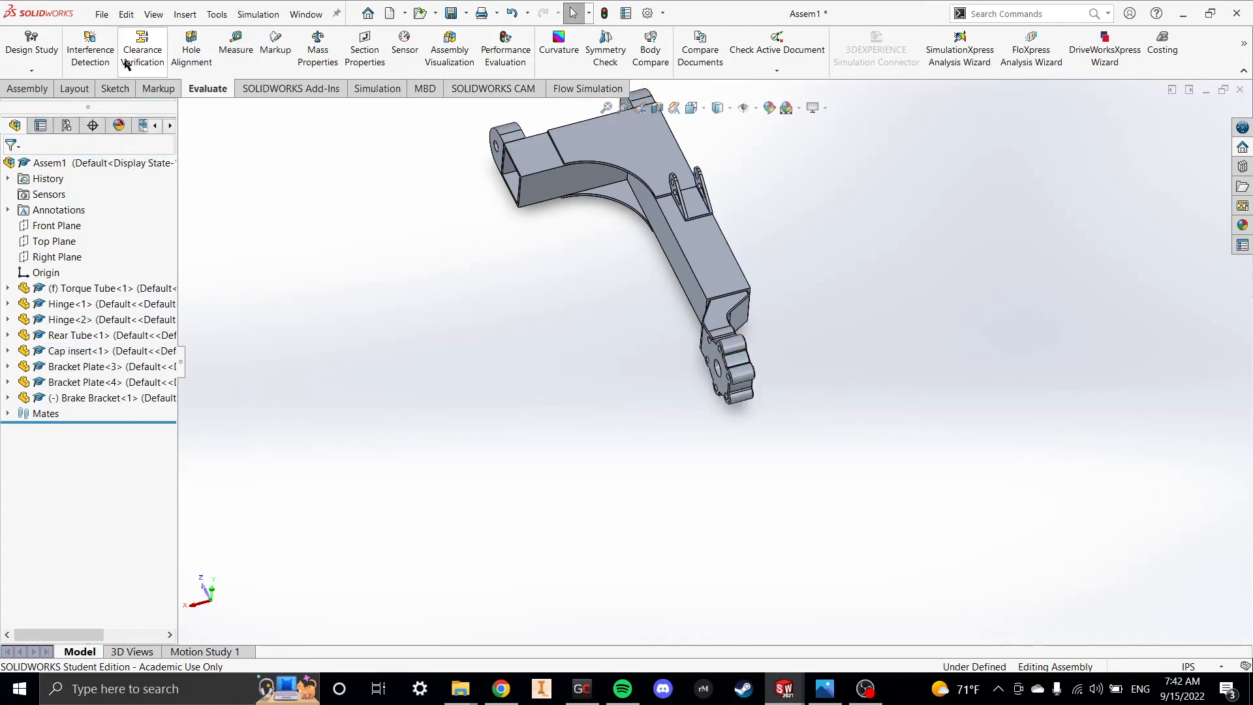
# - Sketch a horizontal line on the torque tube's long side face from the hinge hole's centre to the centre of the cap insert's large hole
pyautogui.click(115, 89)
pyautogui.click(47, 52)
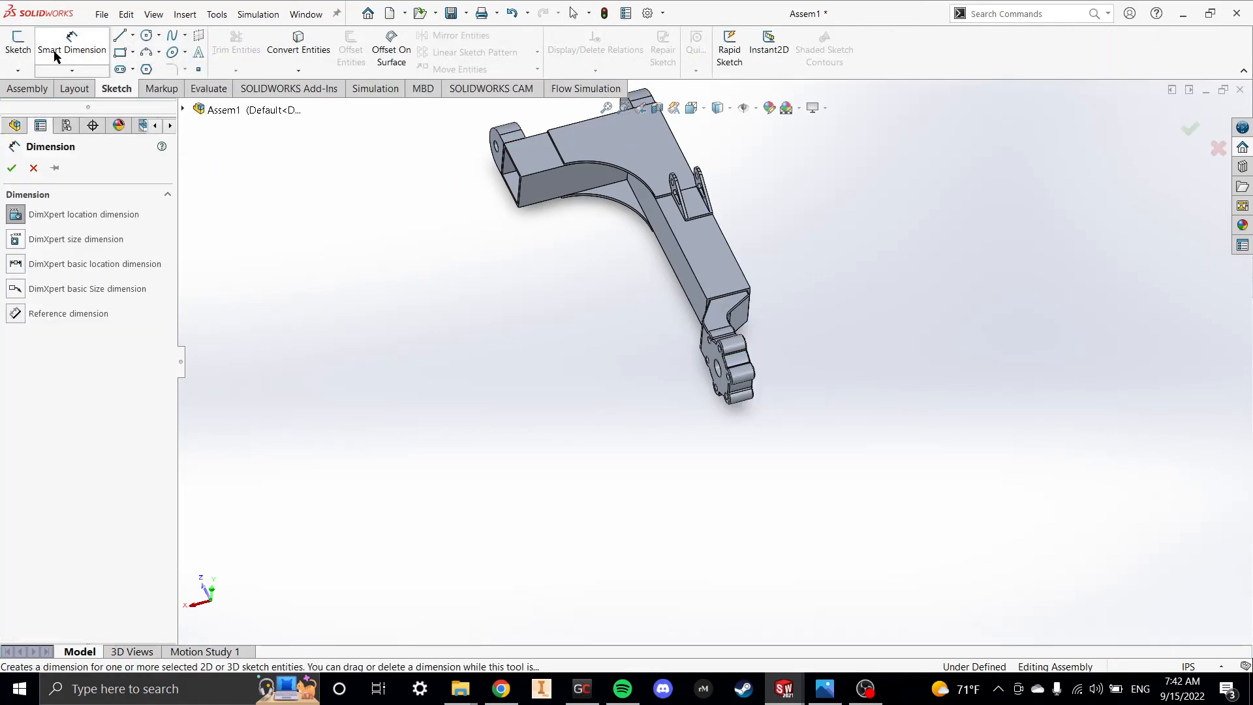
pyautogui.click(18, 40)
pyautogui.click(696, 281)
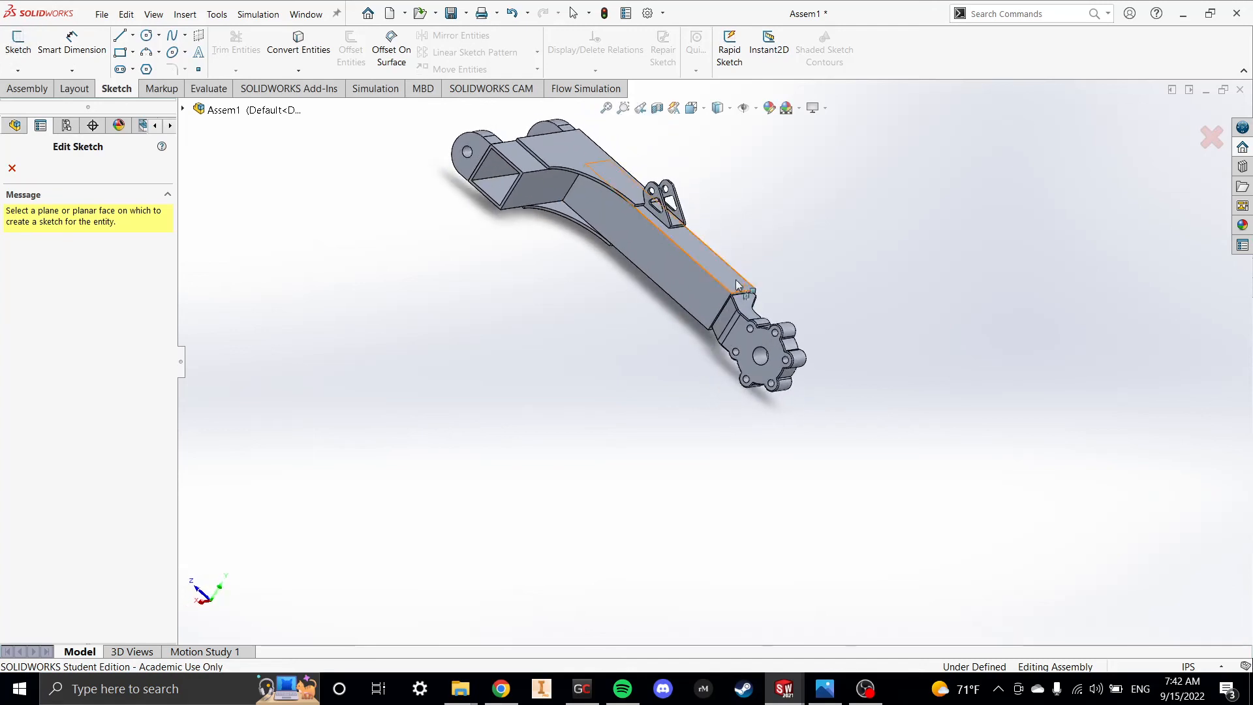
pyautogui.click(120, 35)
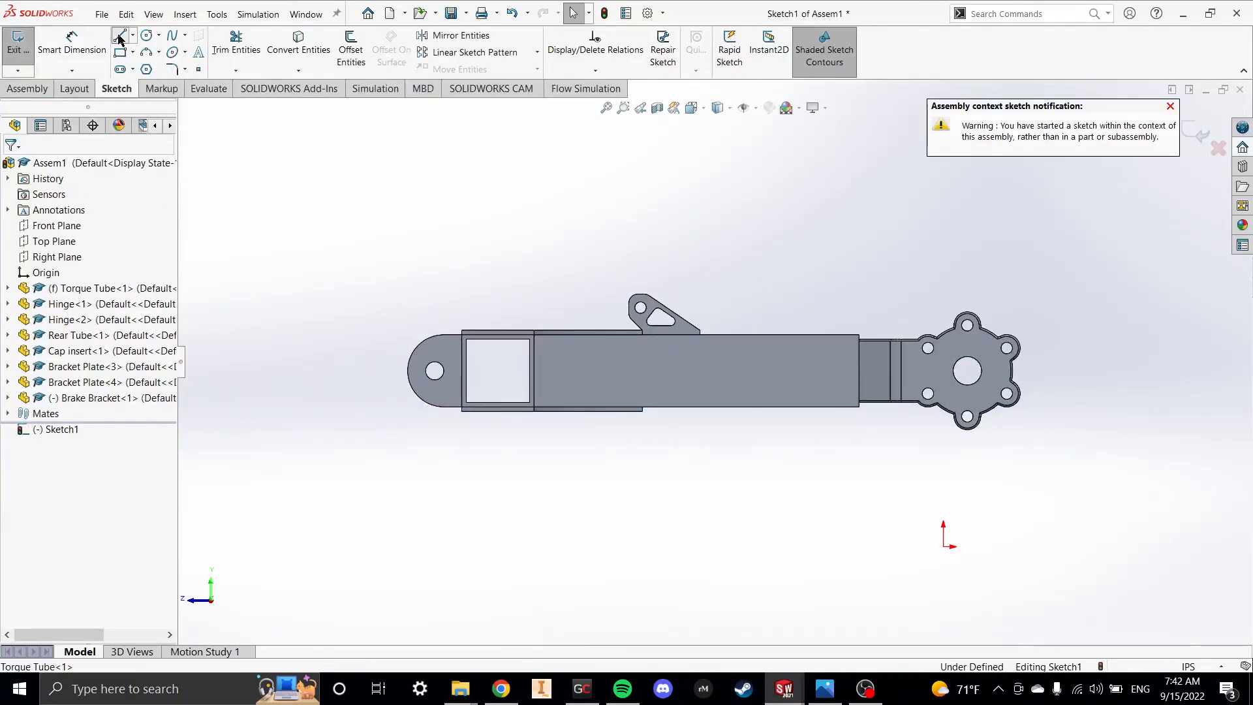
pyautogui.click(435, 370)
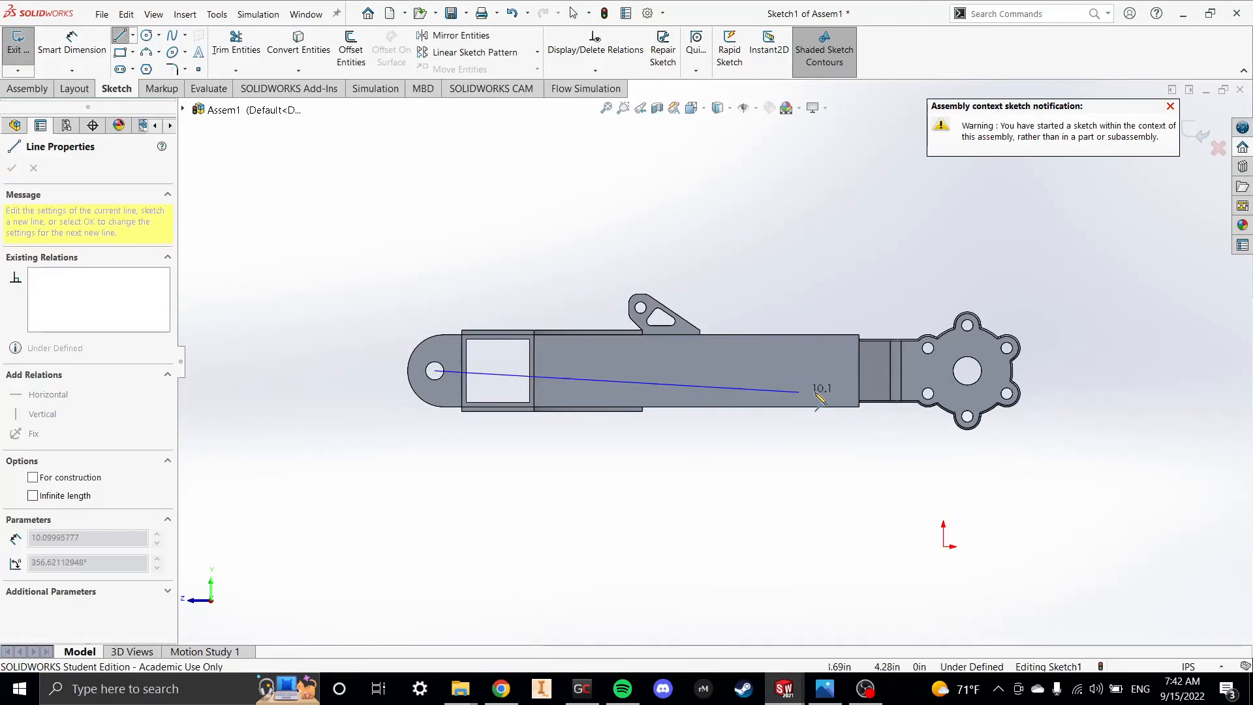
pyautogui.click(968, 370)
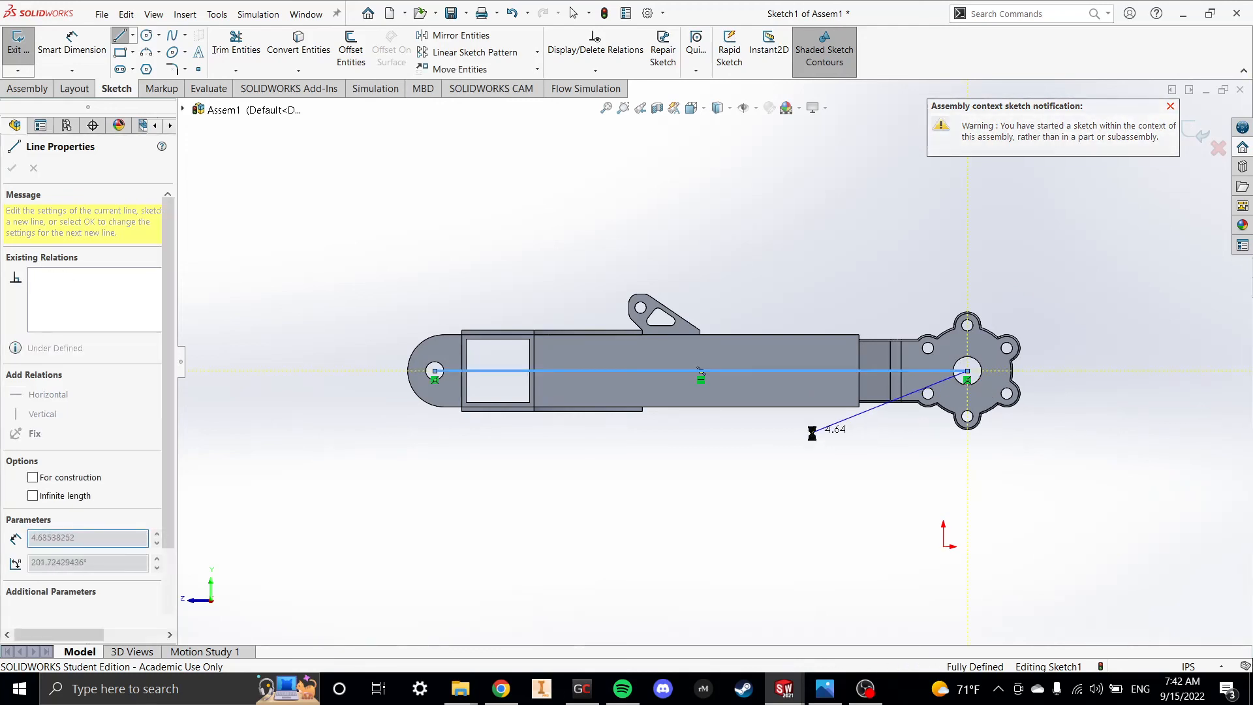
pyautogui.press('Escape')
# - Try to dimension the length of the sketched line between the hinge hole and the cap insert hole, and cancel the driven dimension
pyautogui.moveTo(802, 448); pyautogui.dragTo(680, 416, button='middle')
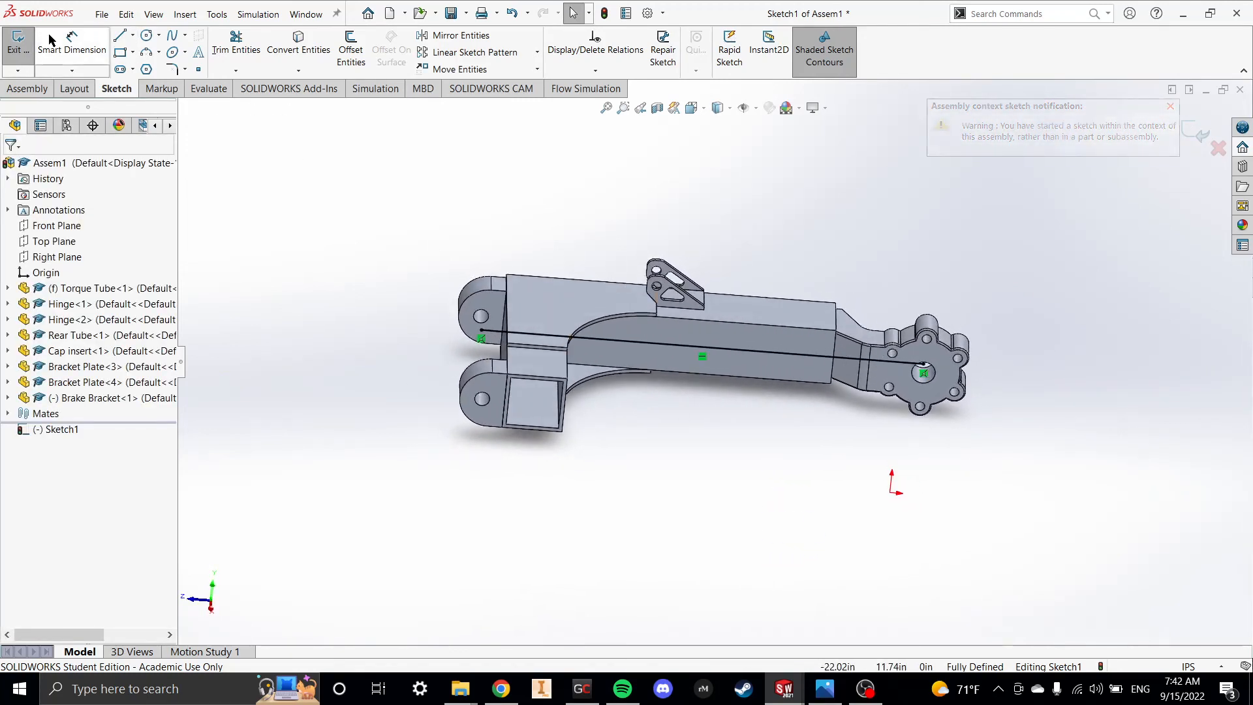
pyautogui.click(72, 44)
pyautogui.click(678, 345)
pyautogui.click(713, 254)
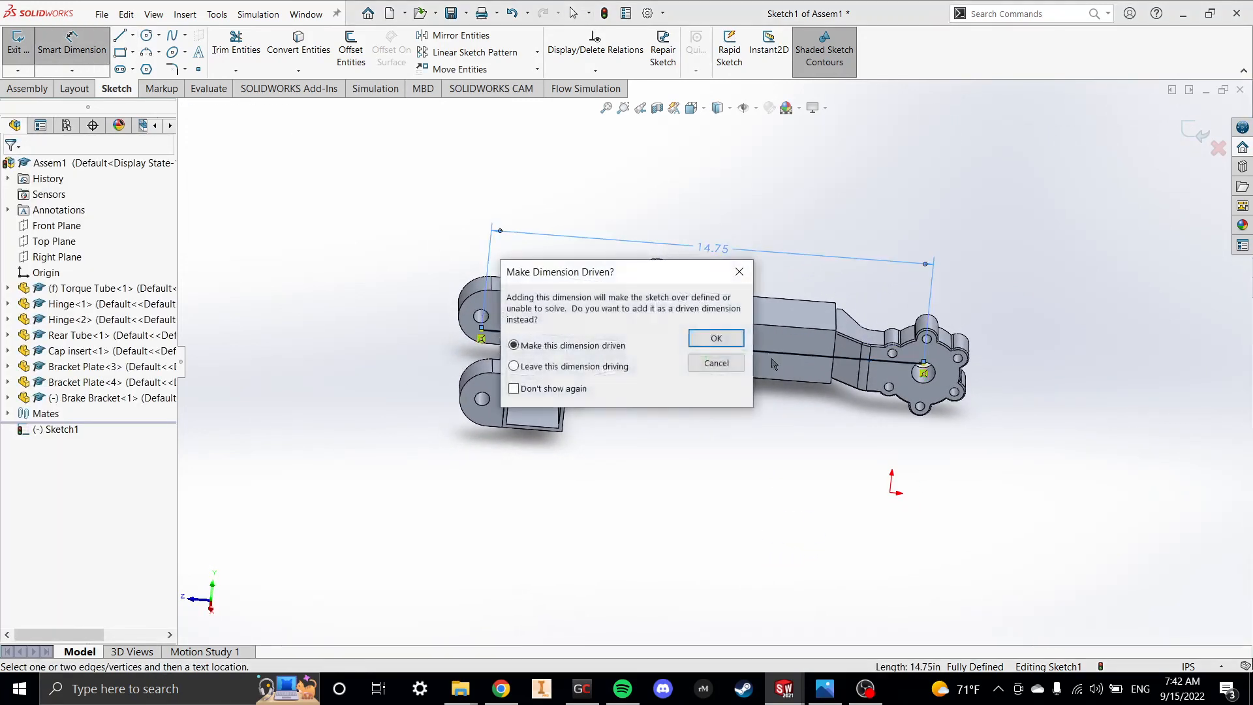
pyautogui.press('Escape')
pyautogui.press('Escape')
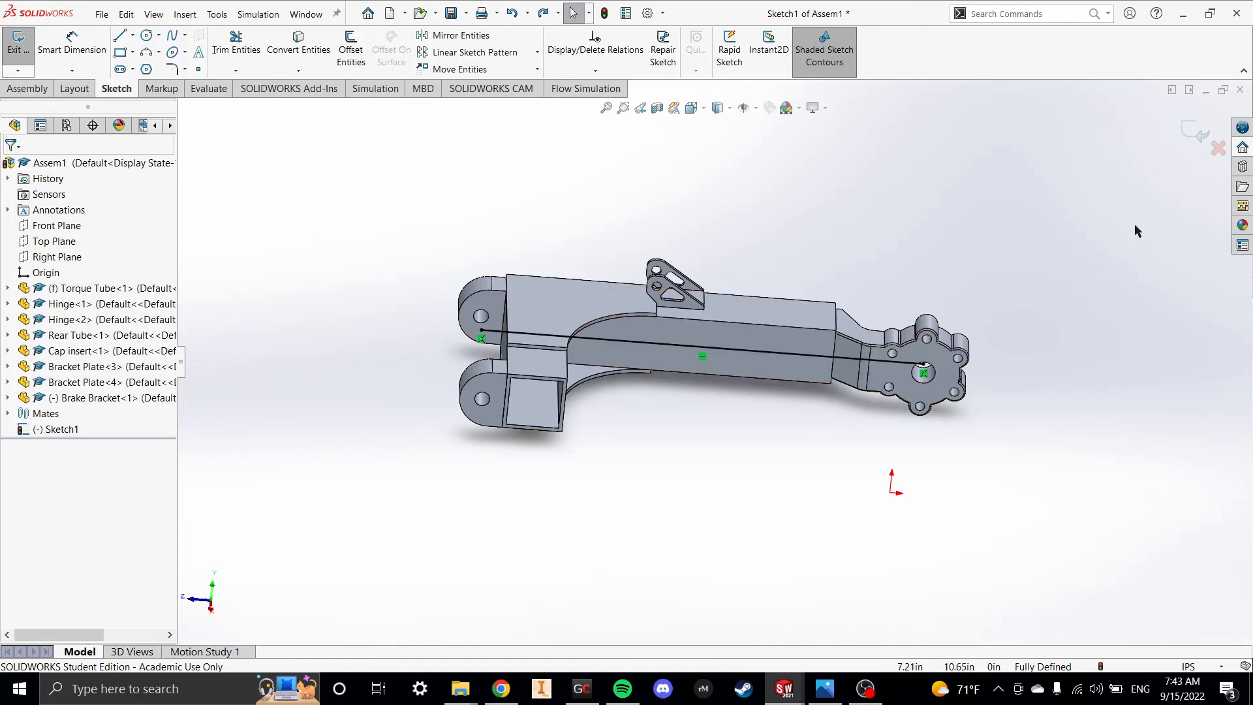
# - Exit the sketch and delete Sketch1 from the assembly
pyautogui.click(1198, 134)
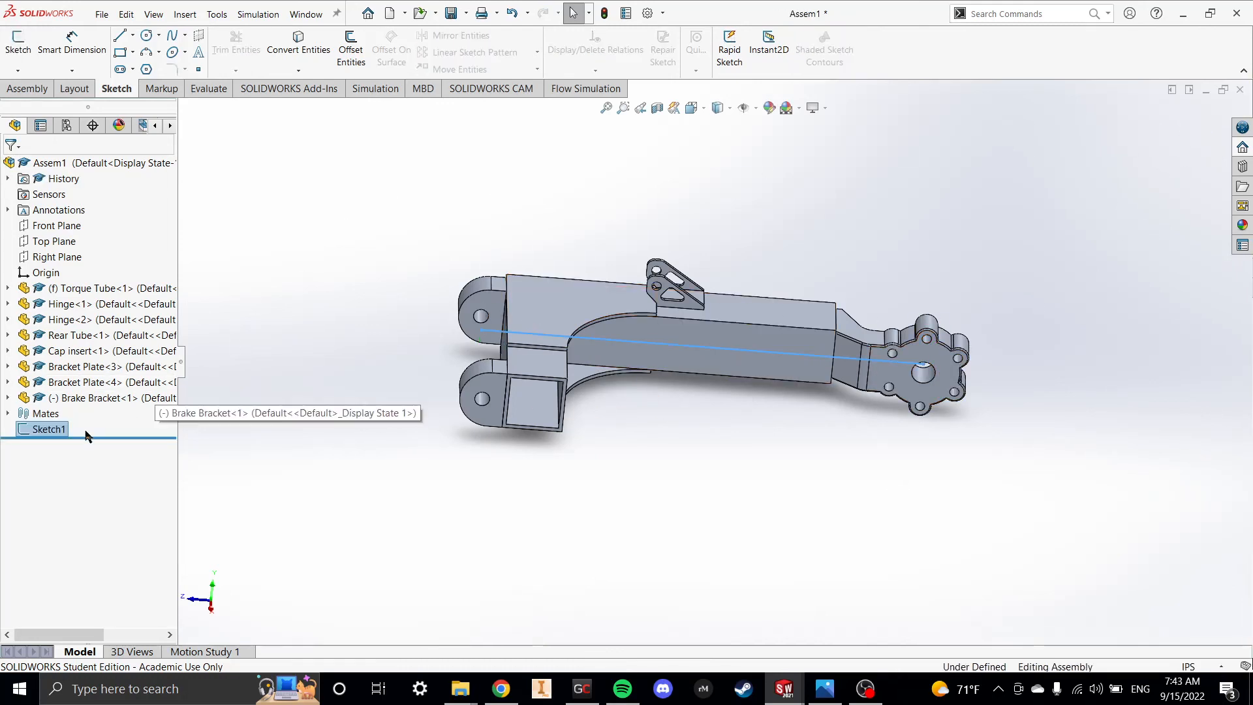
pyautogui.press('Delete')
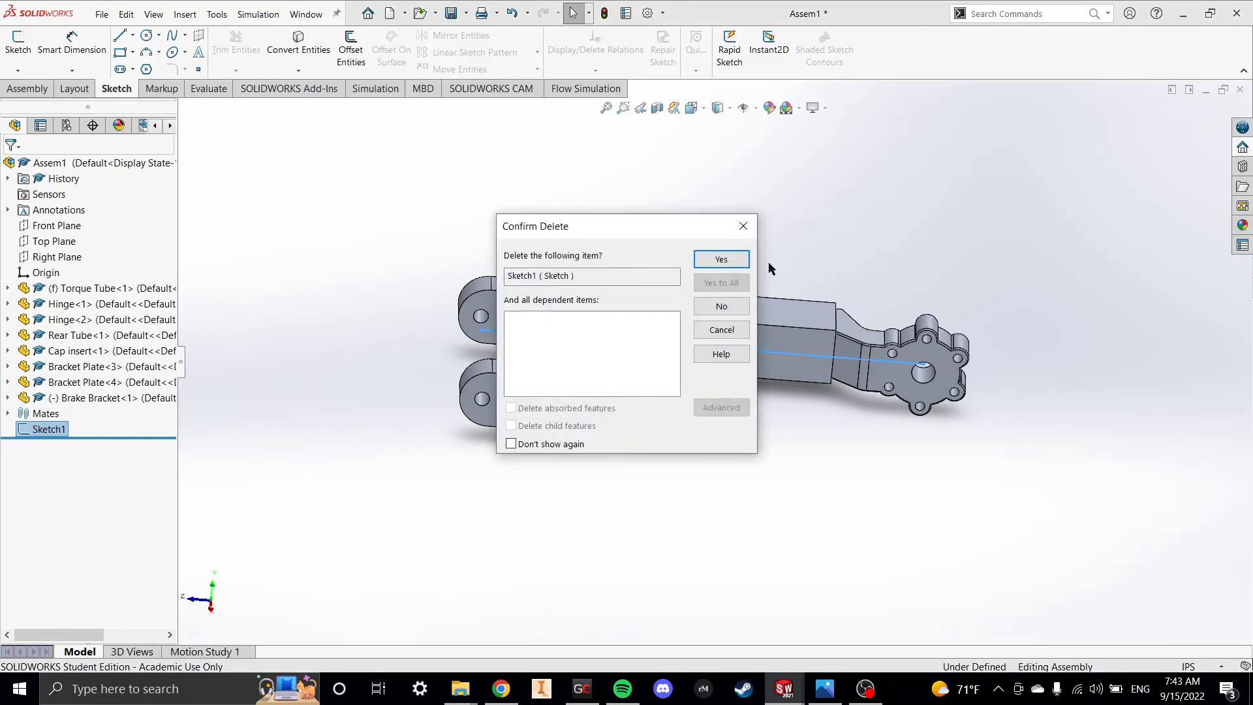
pyautogui.click(721, 259)
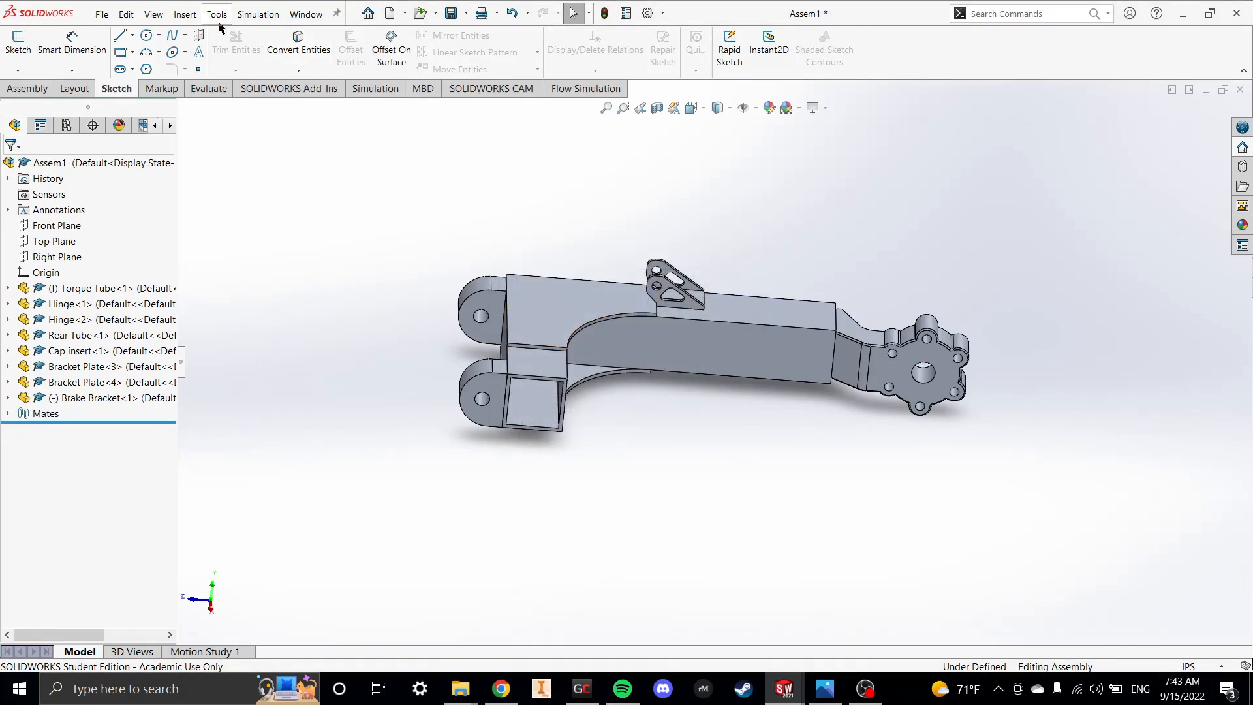
pyautogui.click(86, 90)
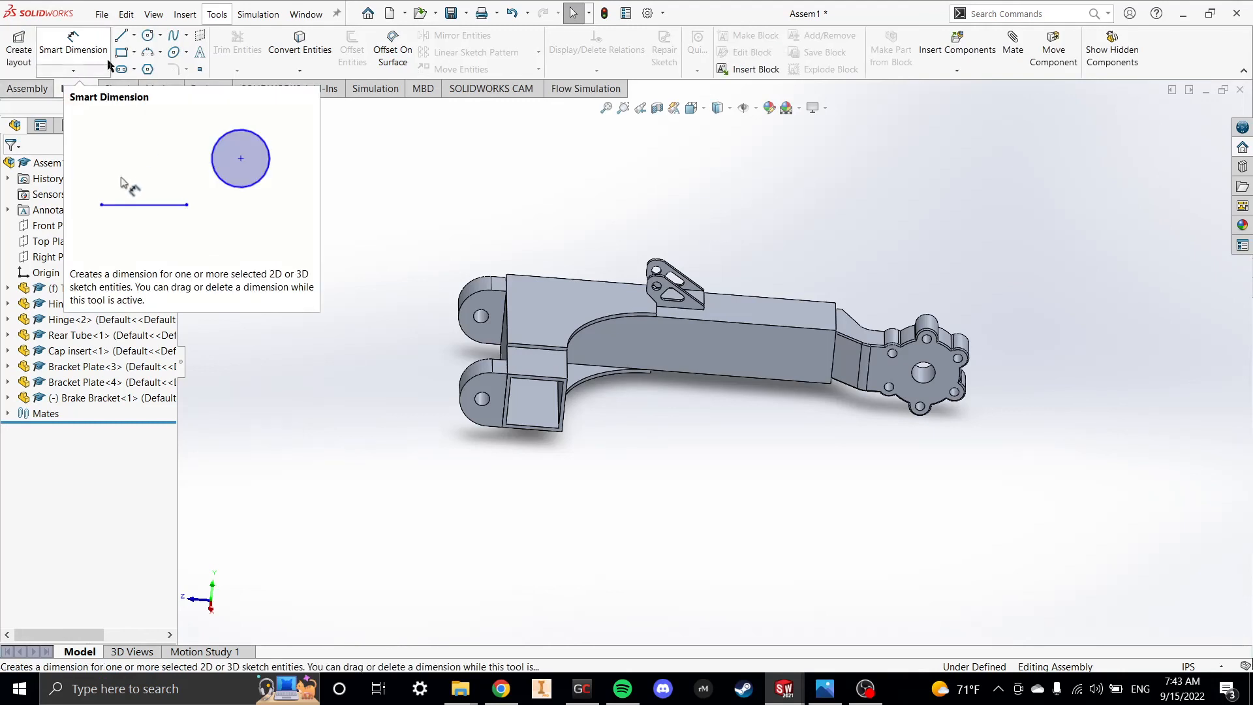
pyautogui.moveTo(596, 282); pyautogui.dragTo(619, 243, button='middle')
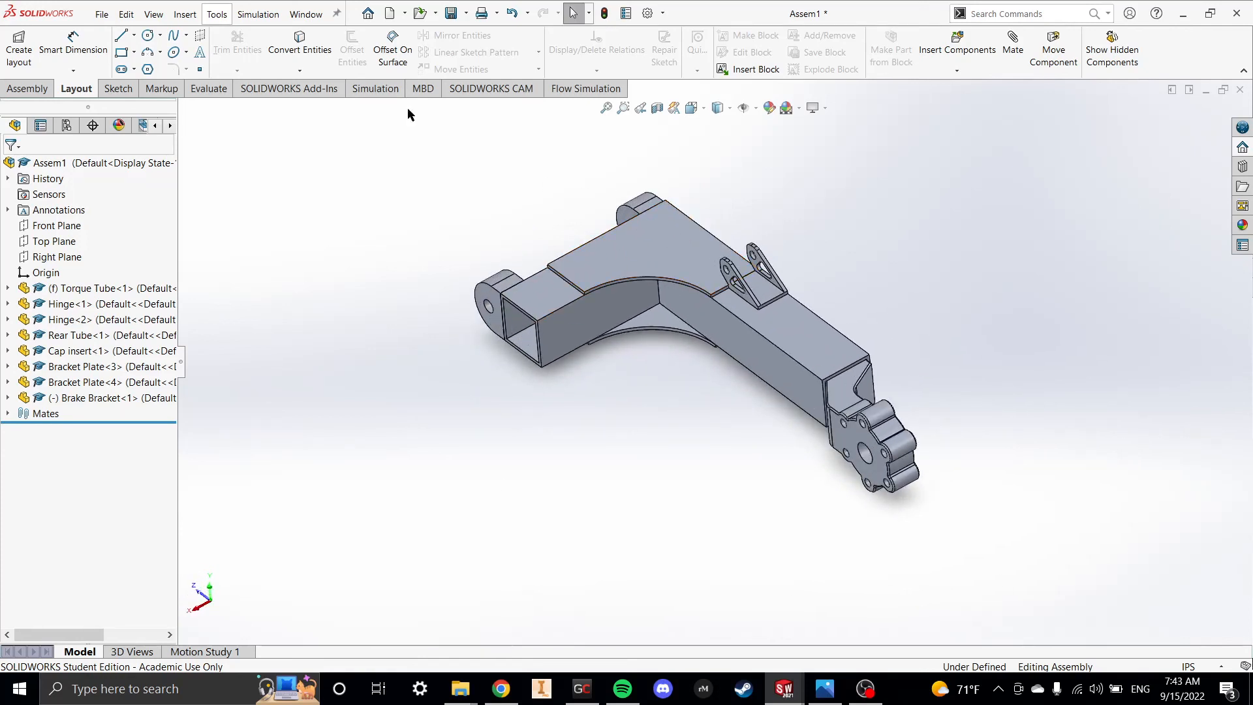